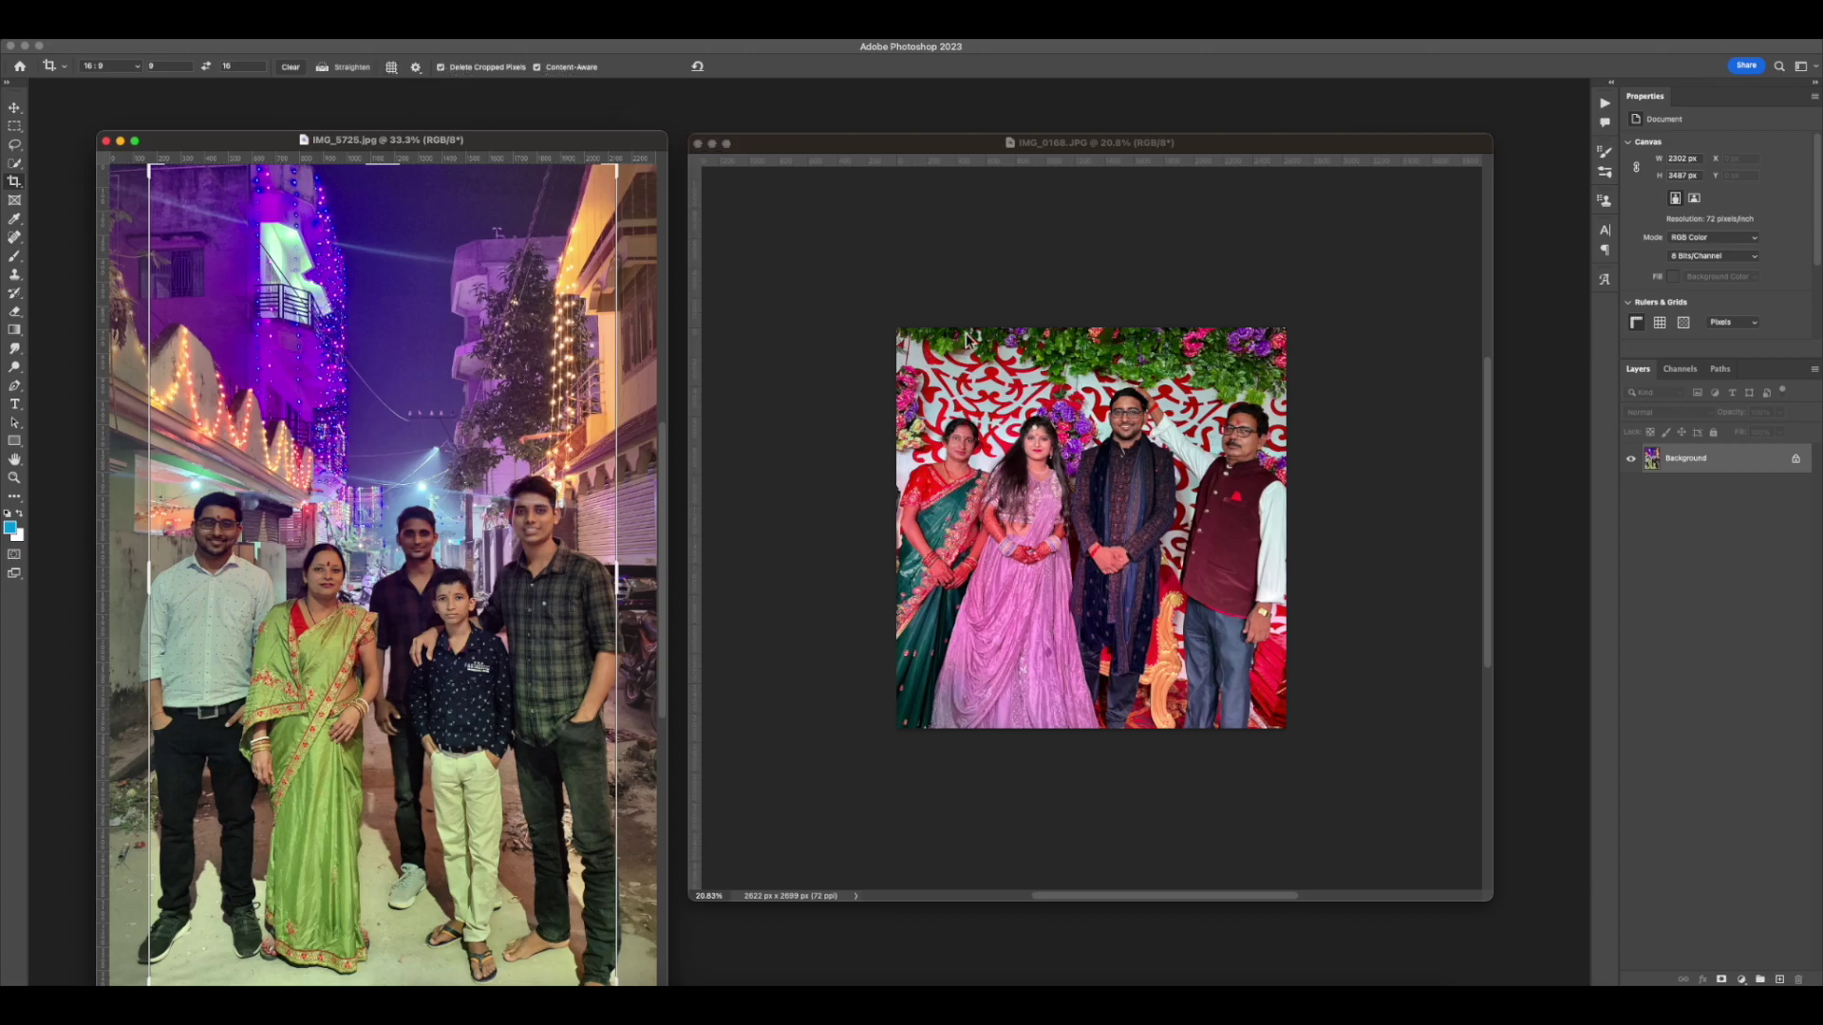
Clear the fixed crop ratio for the wedding photo and widen the crop frame to take in all four people with extra width
left_click(968, 383)
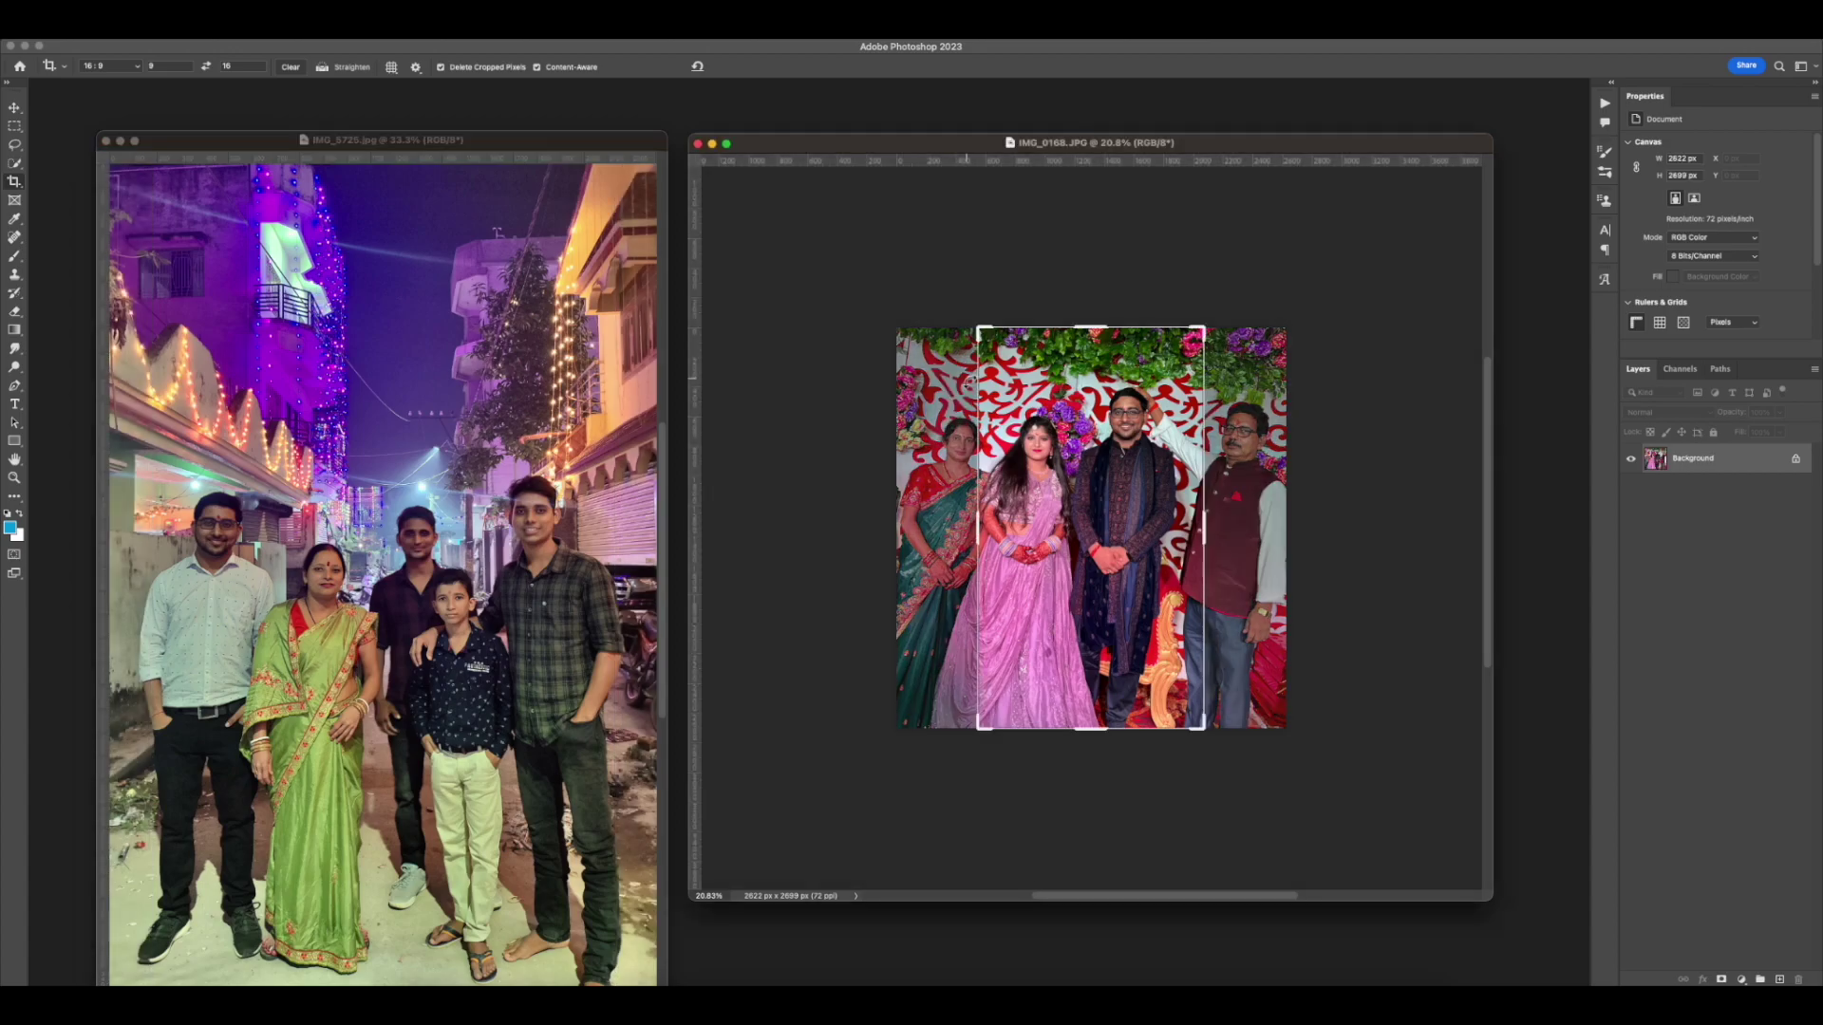
left_click(291, 68)
left_click_drag(981, 332, 907, 328)
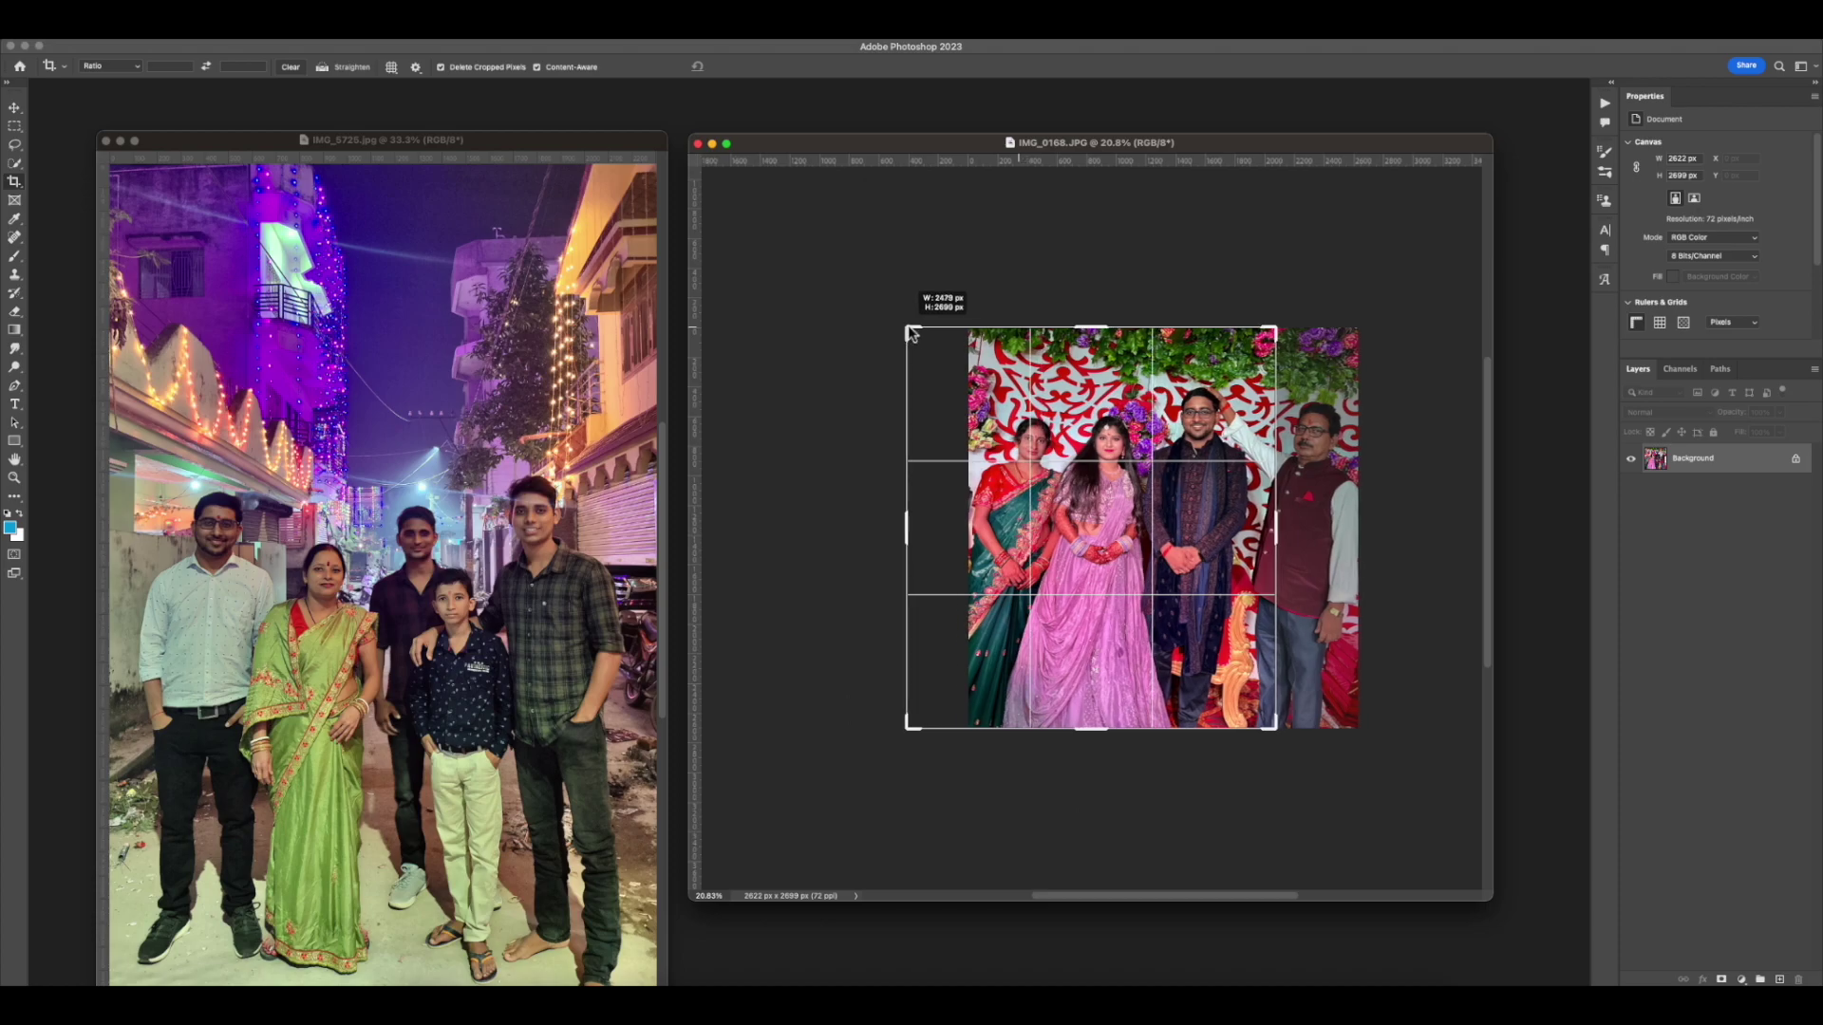
left_click_drag(1280, 538, 1339, 556)
mouse_move(1353, 728)
left_mouse_down()
mouse_move(1342, 745)
mouse_move(1351, 712)
left_mouse_up()
left_click_drag(1332, 332, 1338, 323)
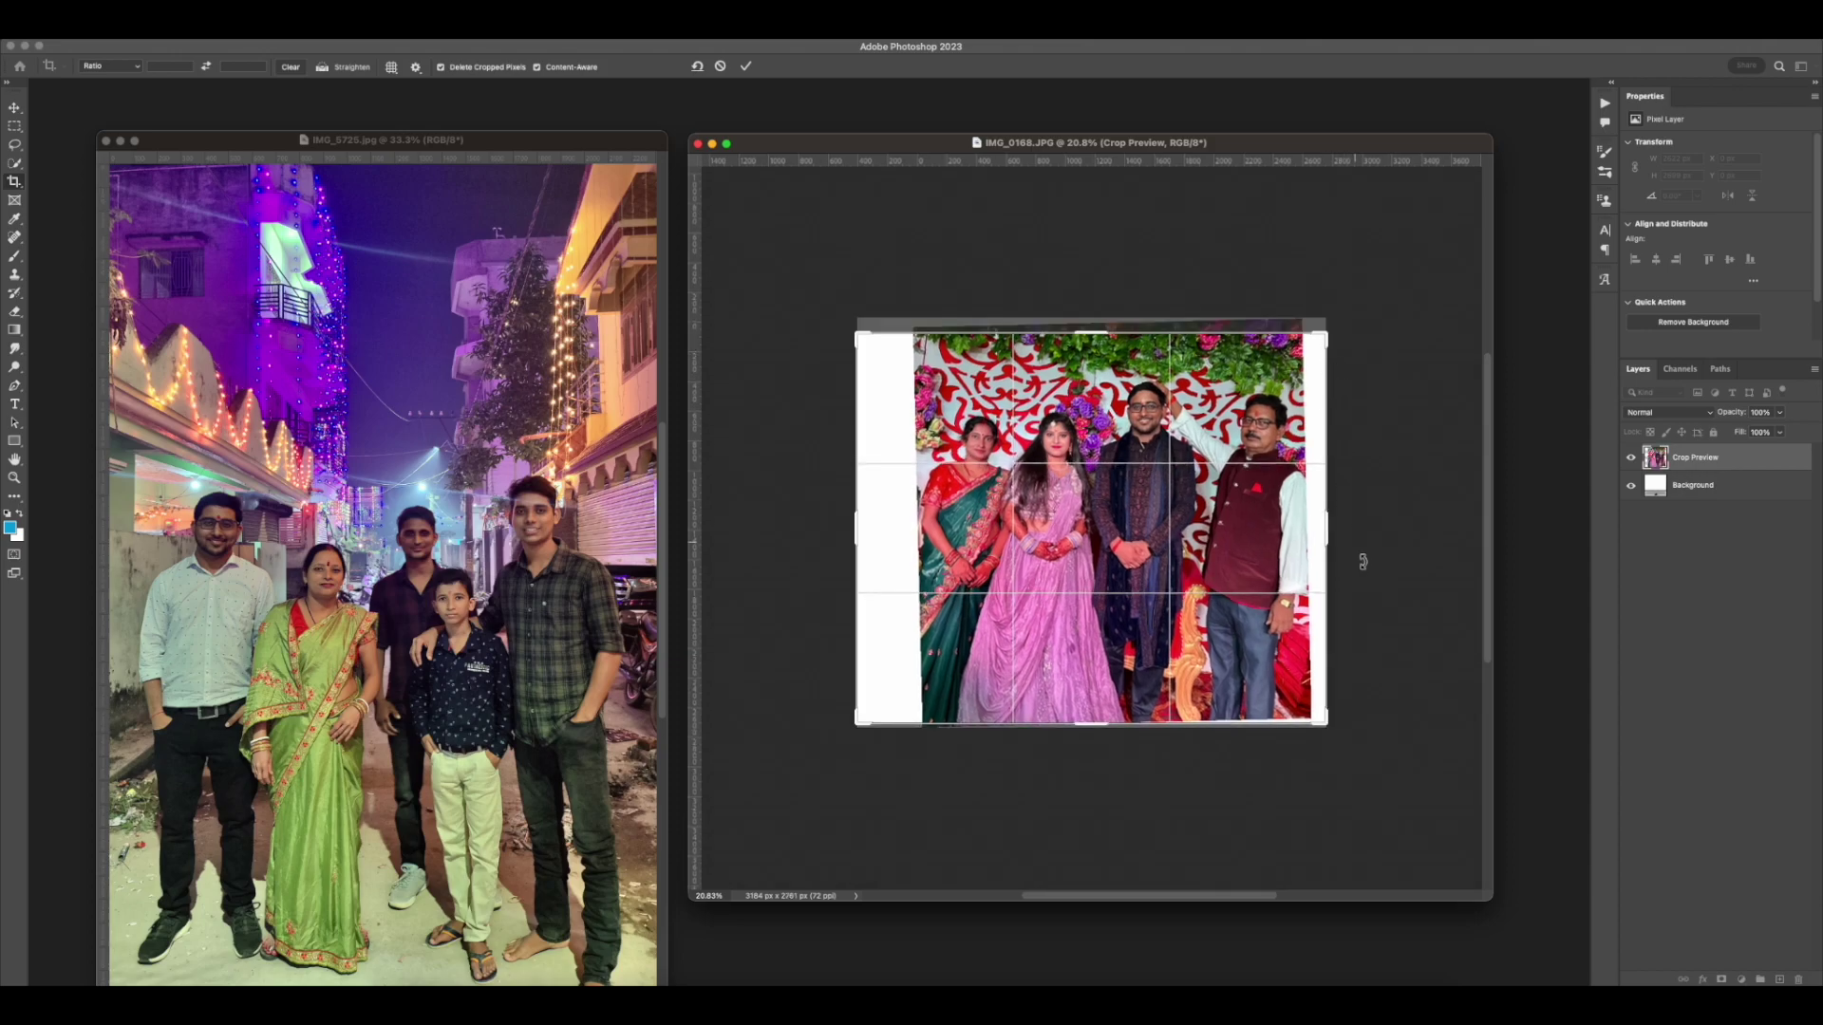
left_click_drag(1336, 537, 1319, 538)
left_click_drag(863, 546, 885, 544)
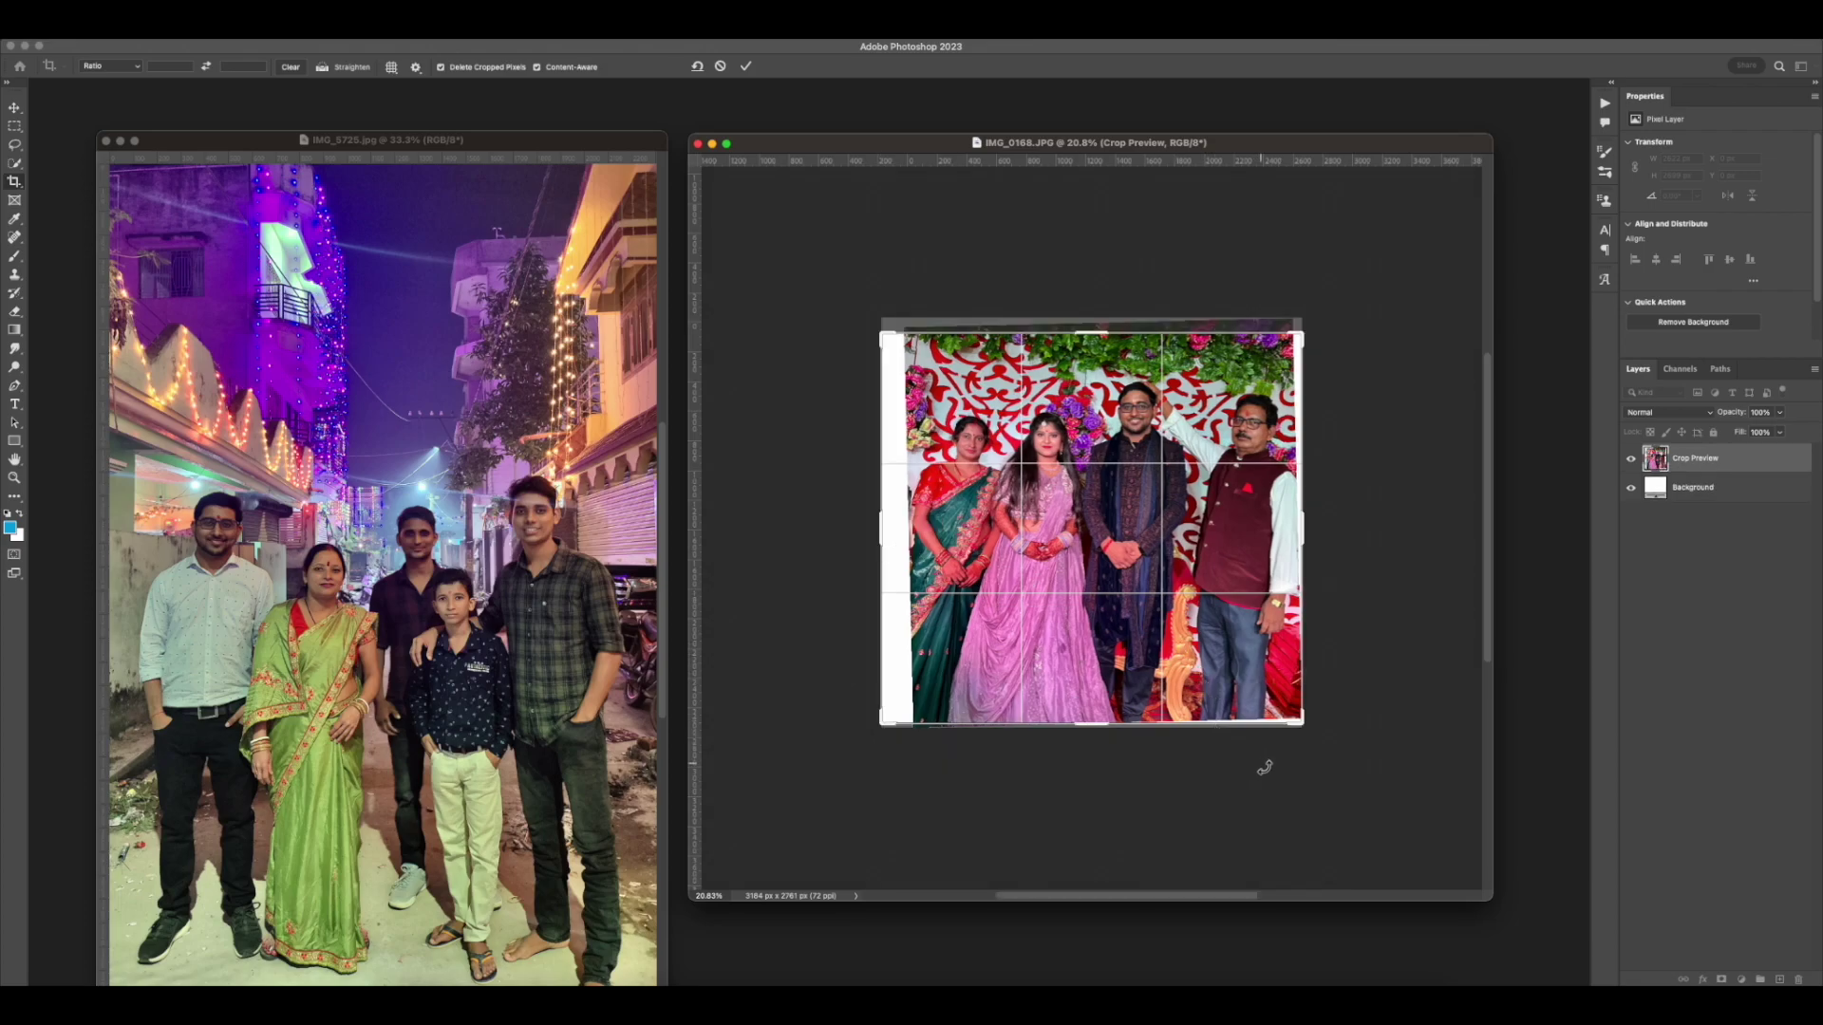
Rotate the wedding photo slightly to straighten it, tighten the crop's top and bottom edges, and apply the content-aware crop
left_click_drag(1288, 758, 1310, 752)
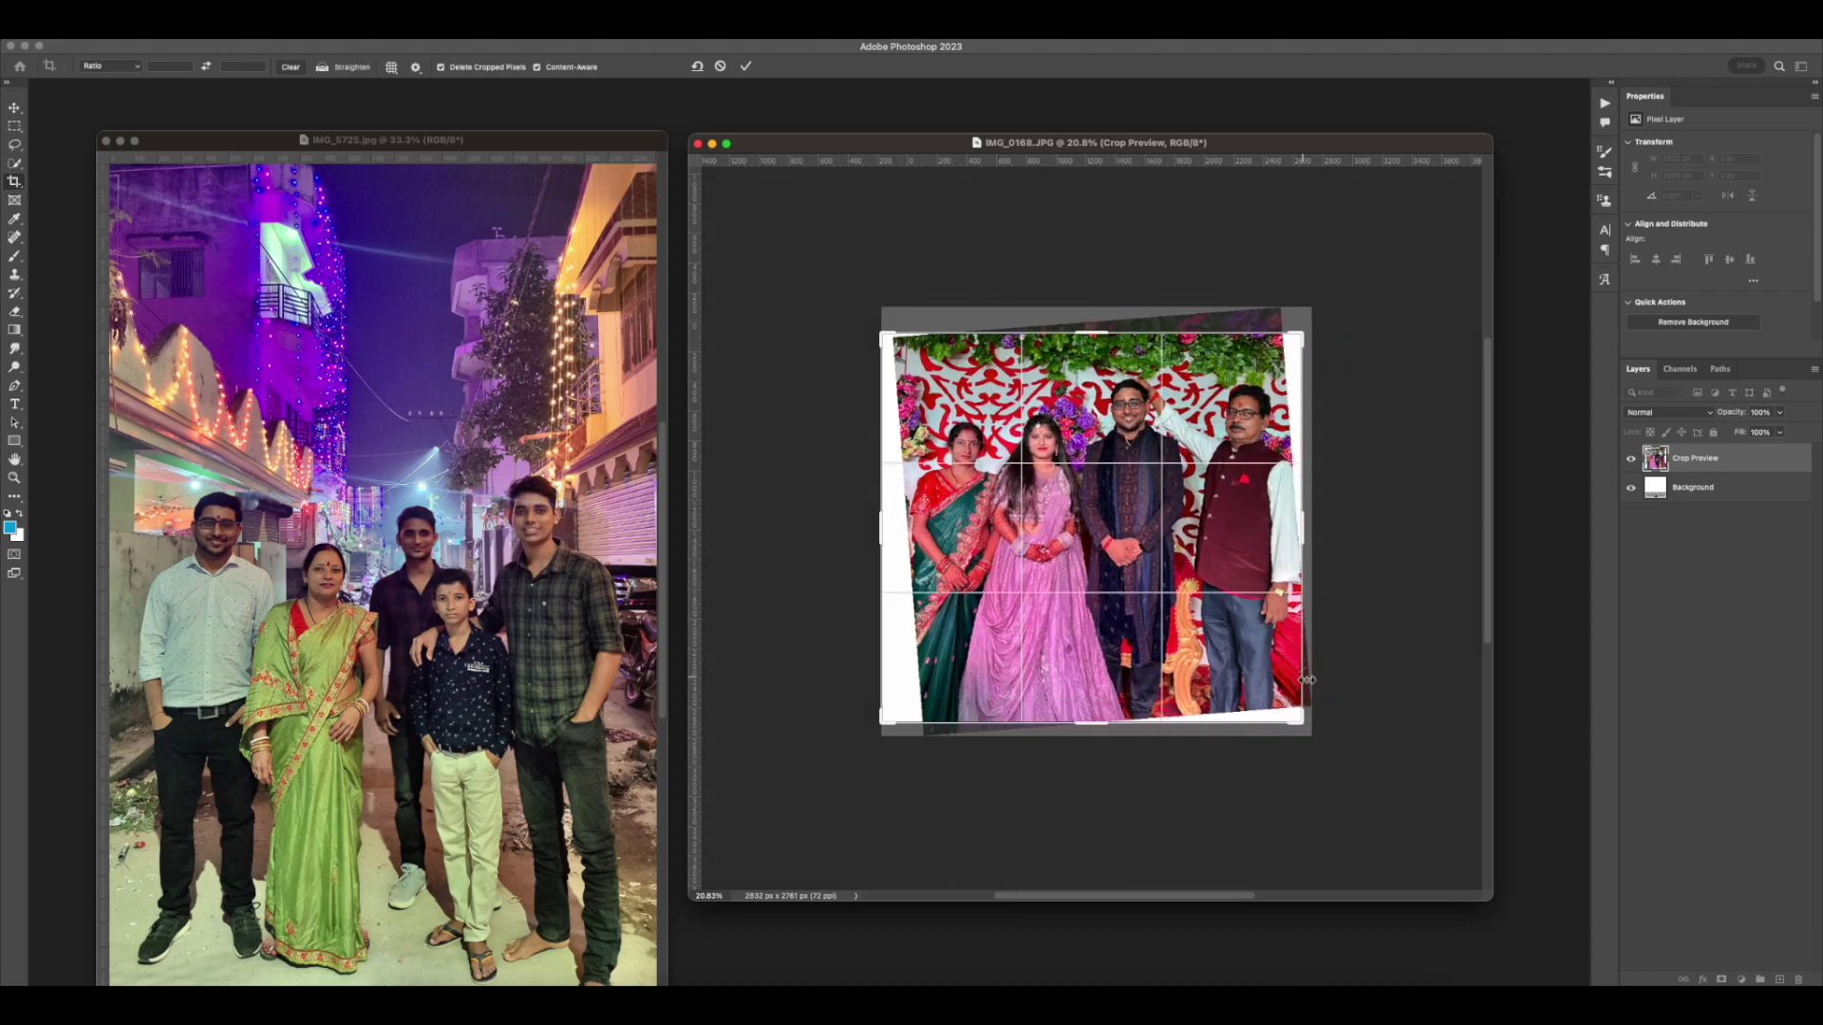
left_click_drag(1093, 732, 1096, 719)
left_click_drag(1088, 342, 1092, 349)
left_click(746, 65)
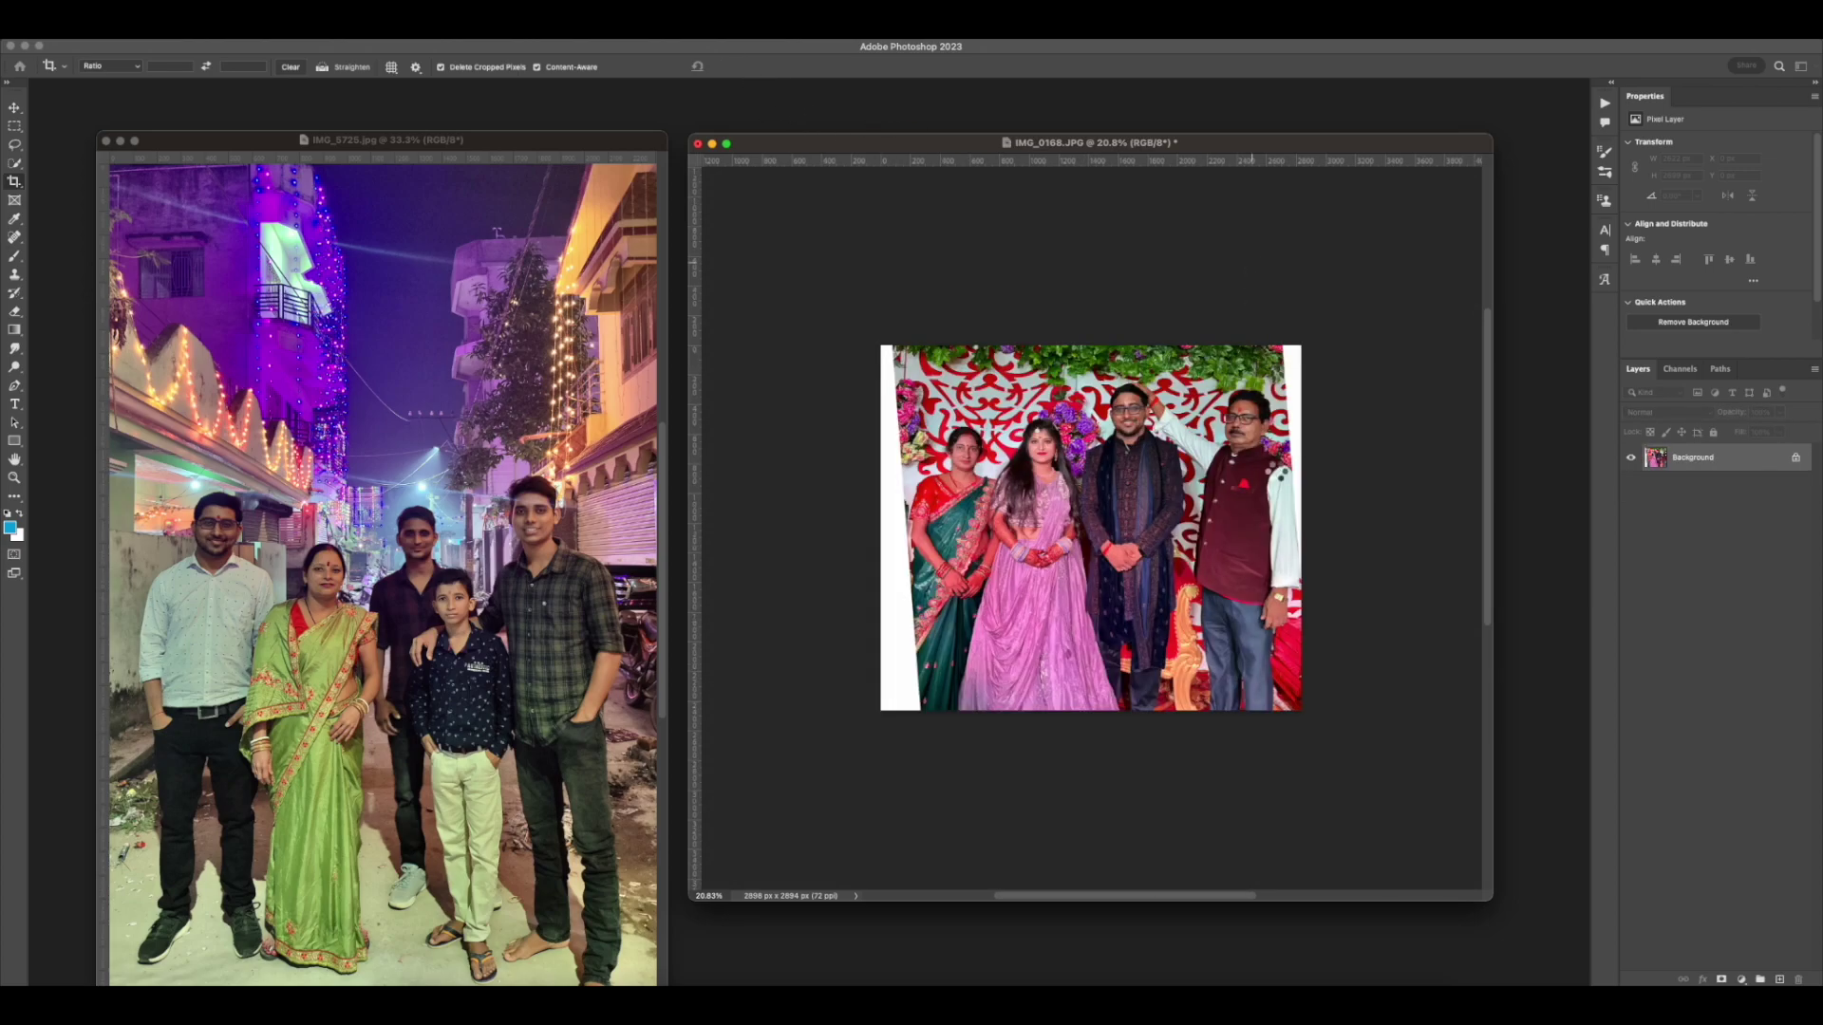
Start a Pen path along the outer edge of the bride's hair at her shoulder, beside the woman in the green sari
scroll(1127, 544, "up", 3)
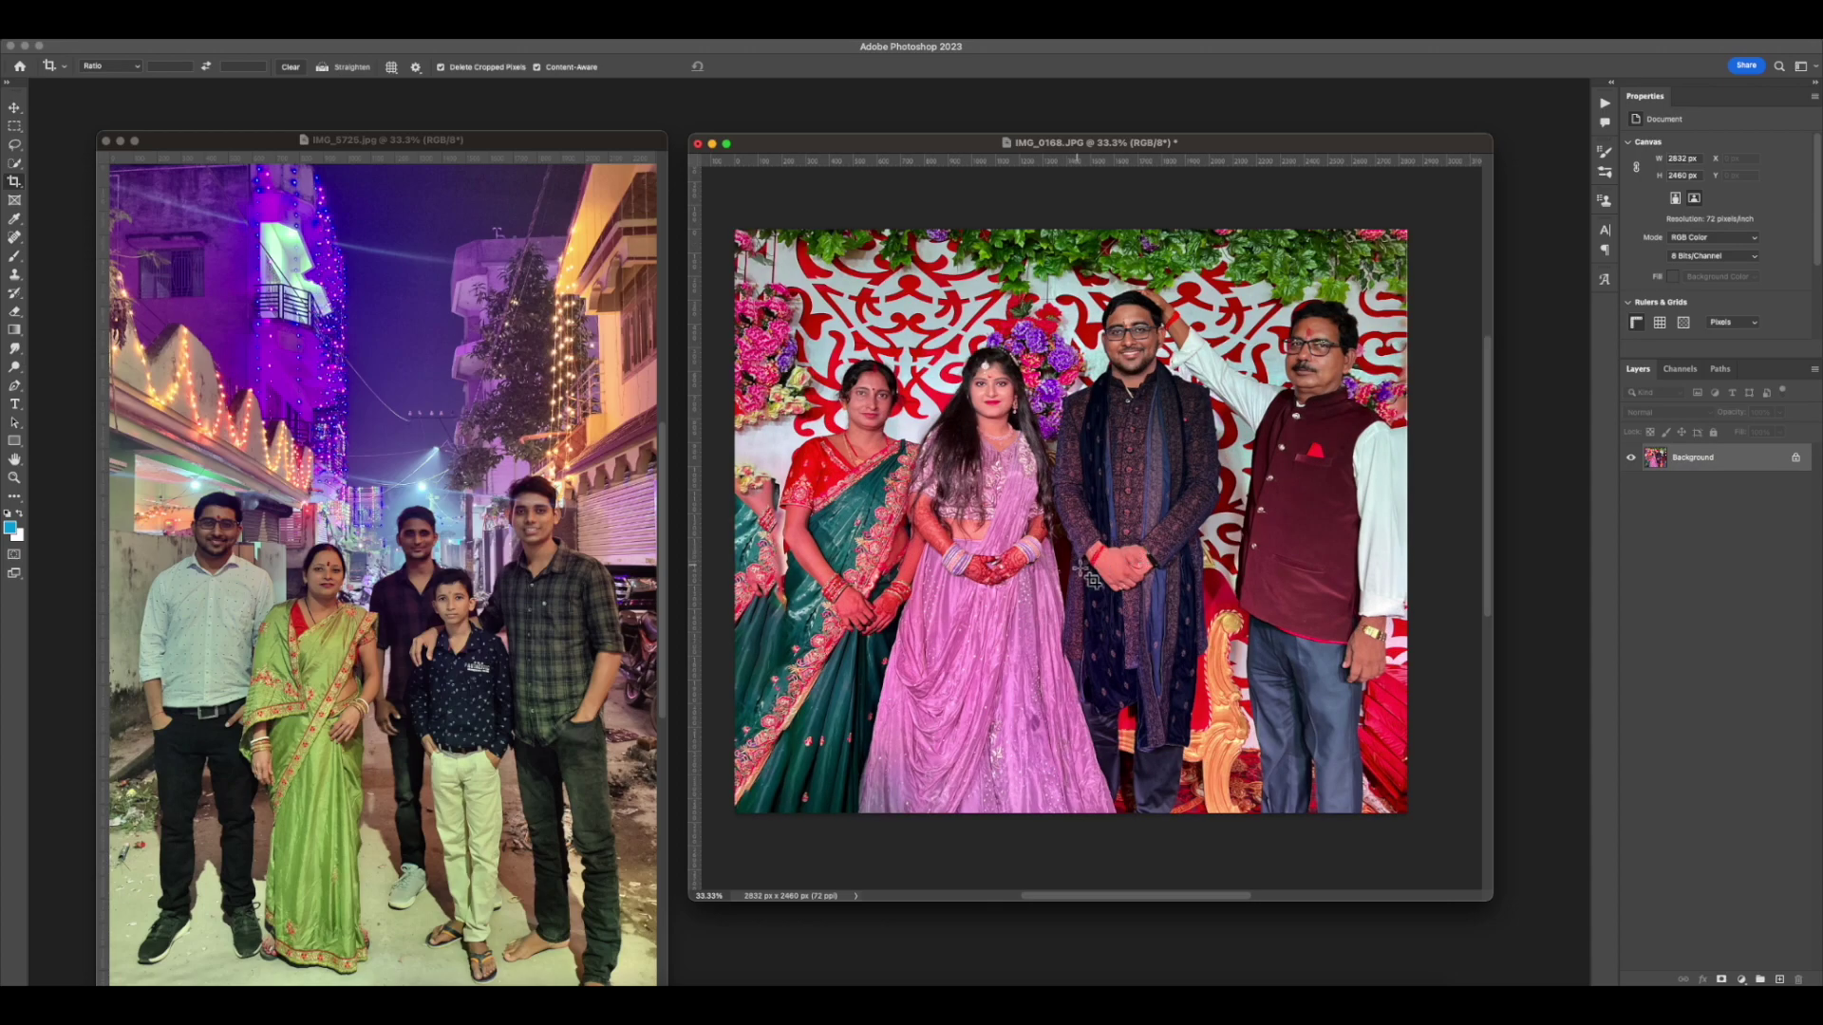
left_click_drag(968, 531, 1057, 492)
key("p")
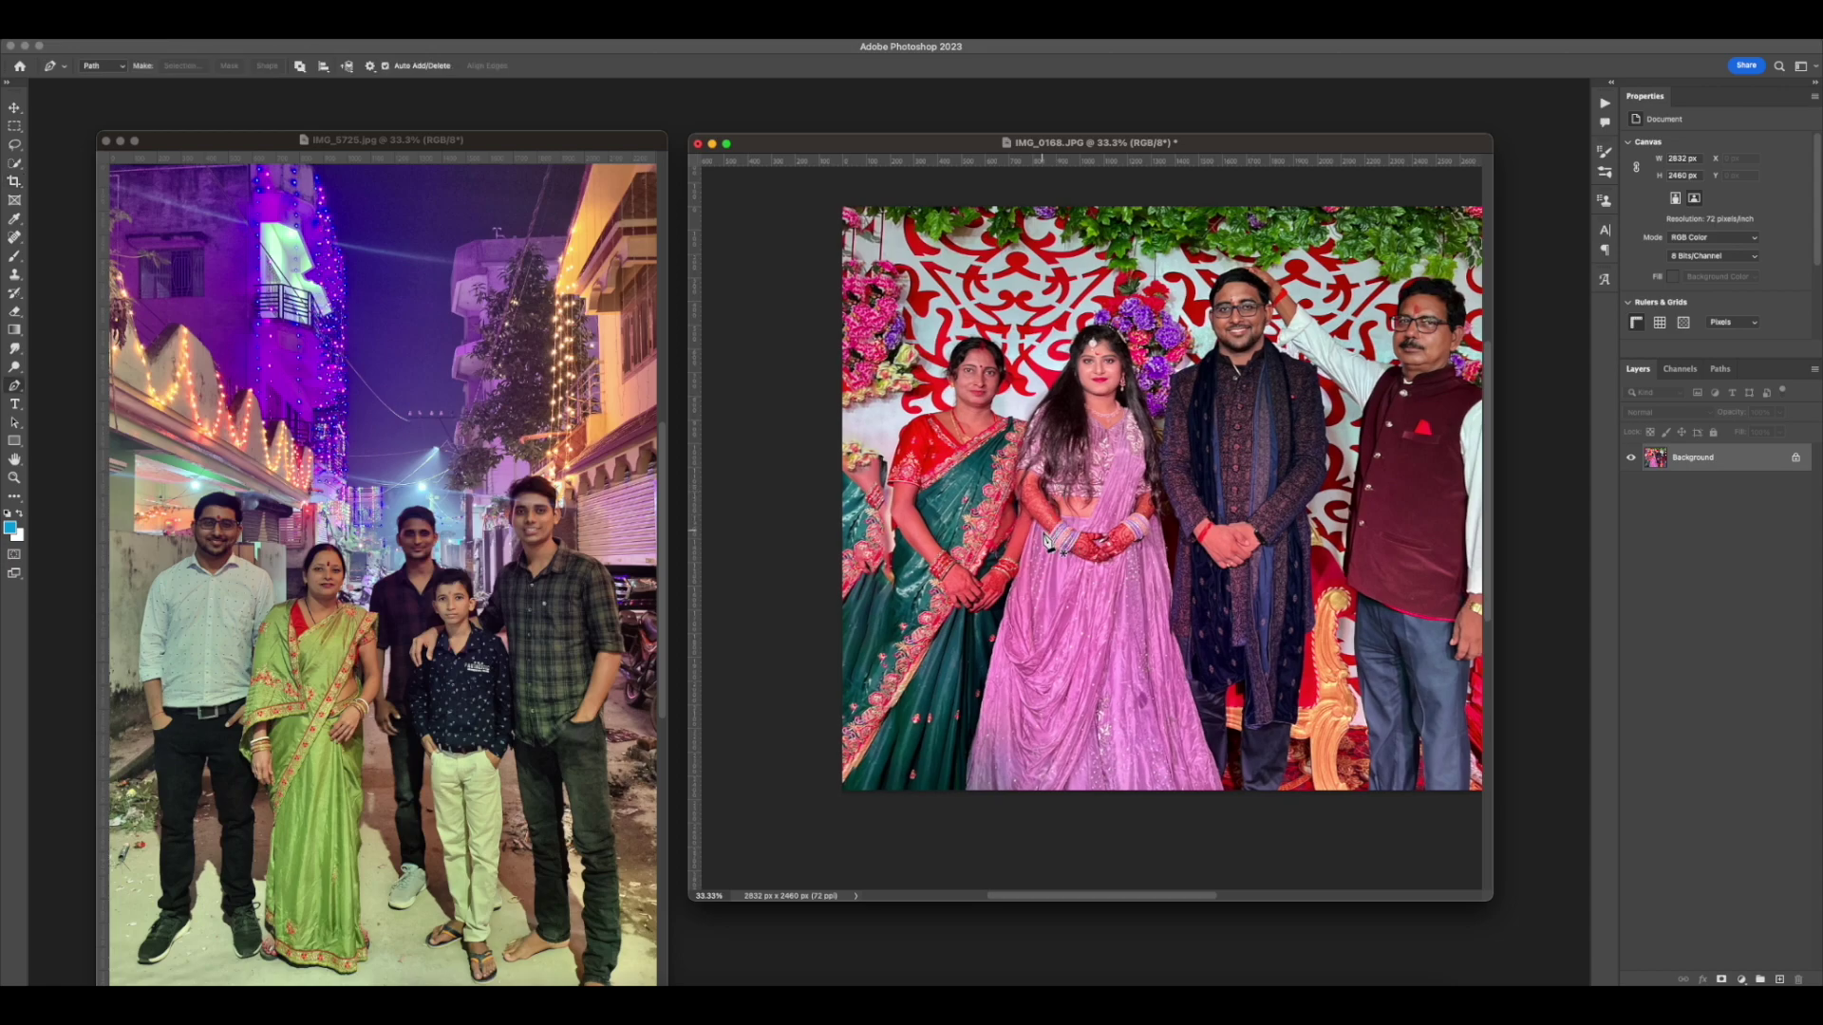
scroll(1035, 470, "up", 5)
scroll(1028, 428, "up", 3)
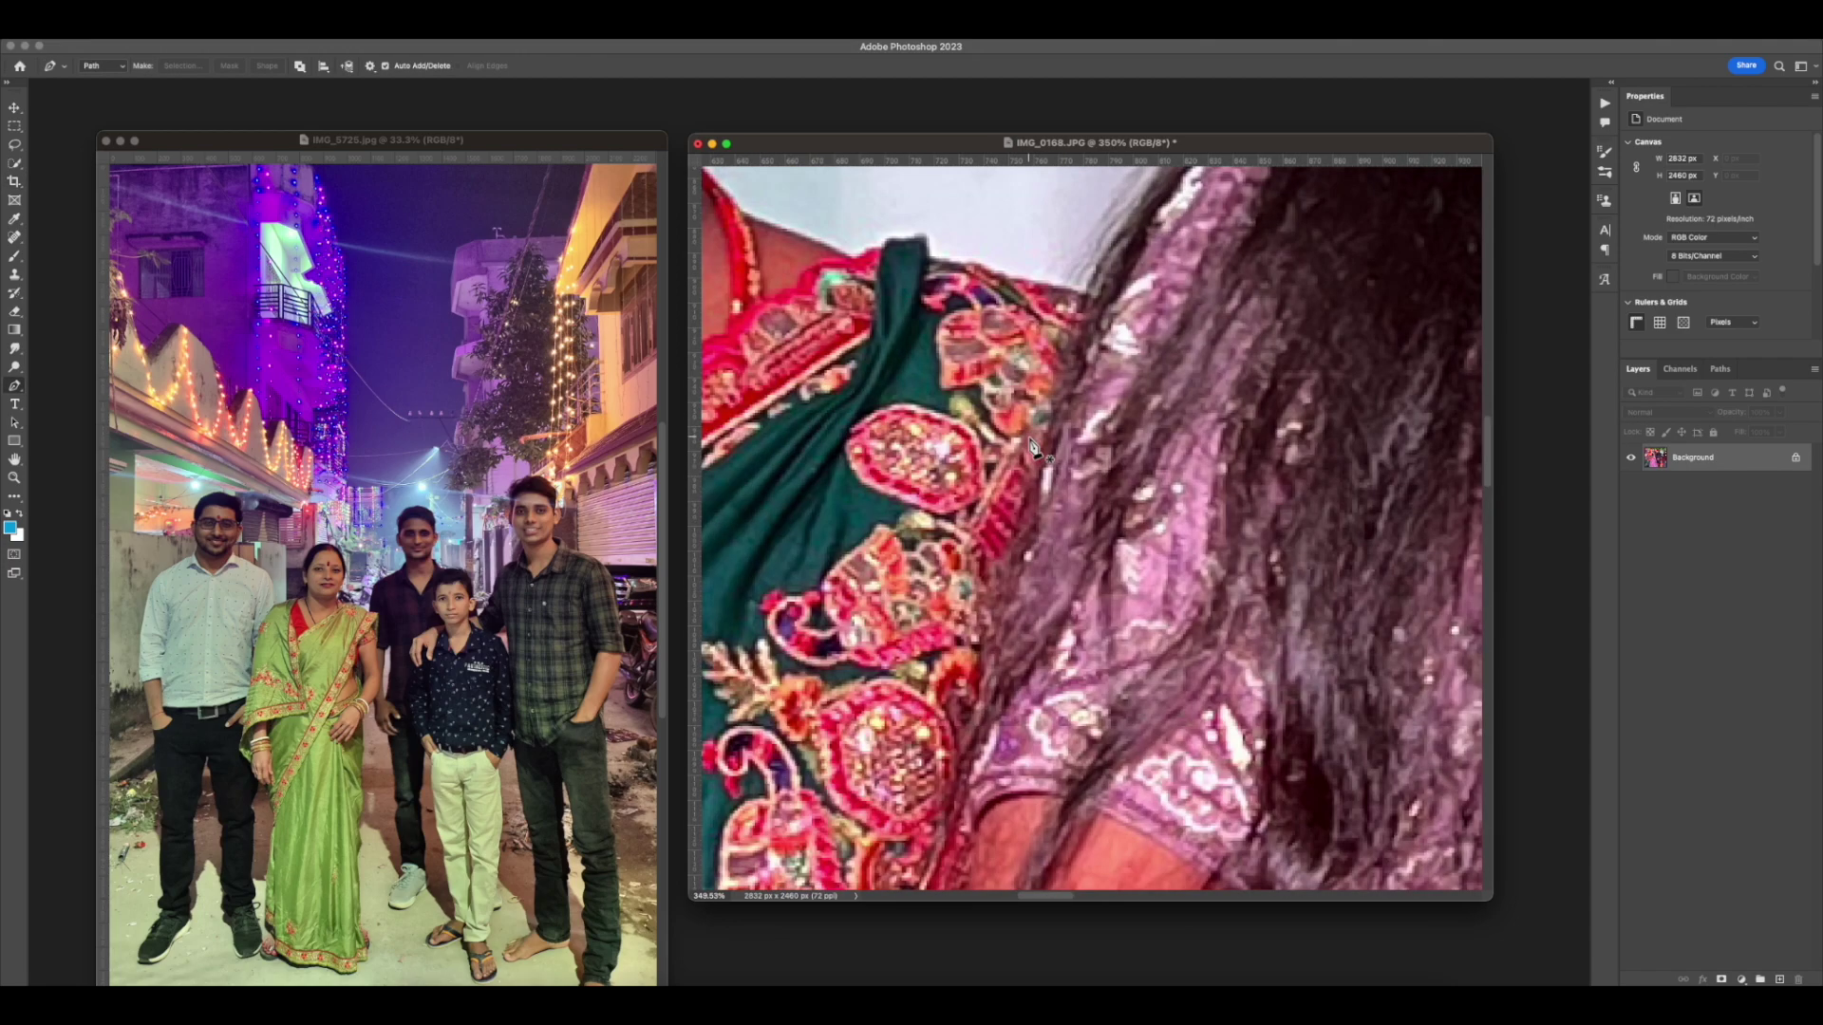
left_click_drag(1108, 308, 1111, 415)
left_click_drag(1110, 446, 1088, 490)
left_click_drag(1045, 633, 1062, 430)
Continue the path down the bride's sleeve and upper arm, following the edge against the embroidered sari border
scroll(1063, 430, "down", 3)
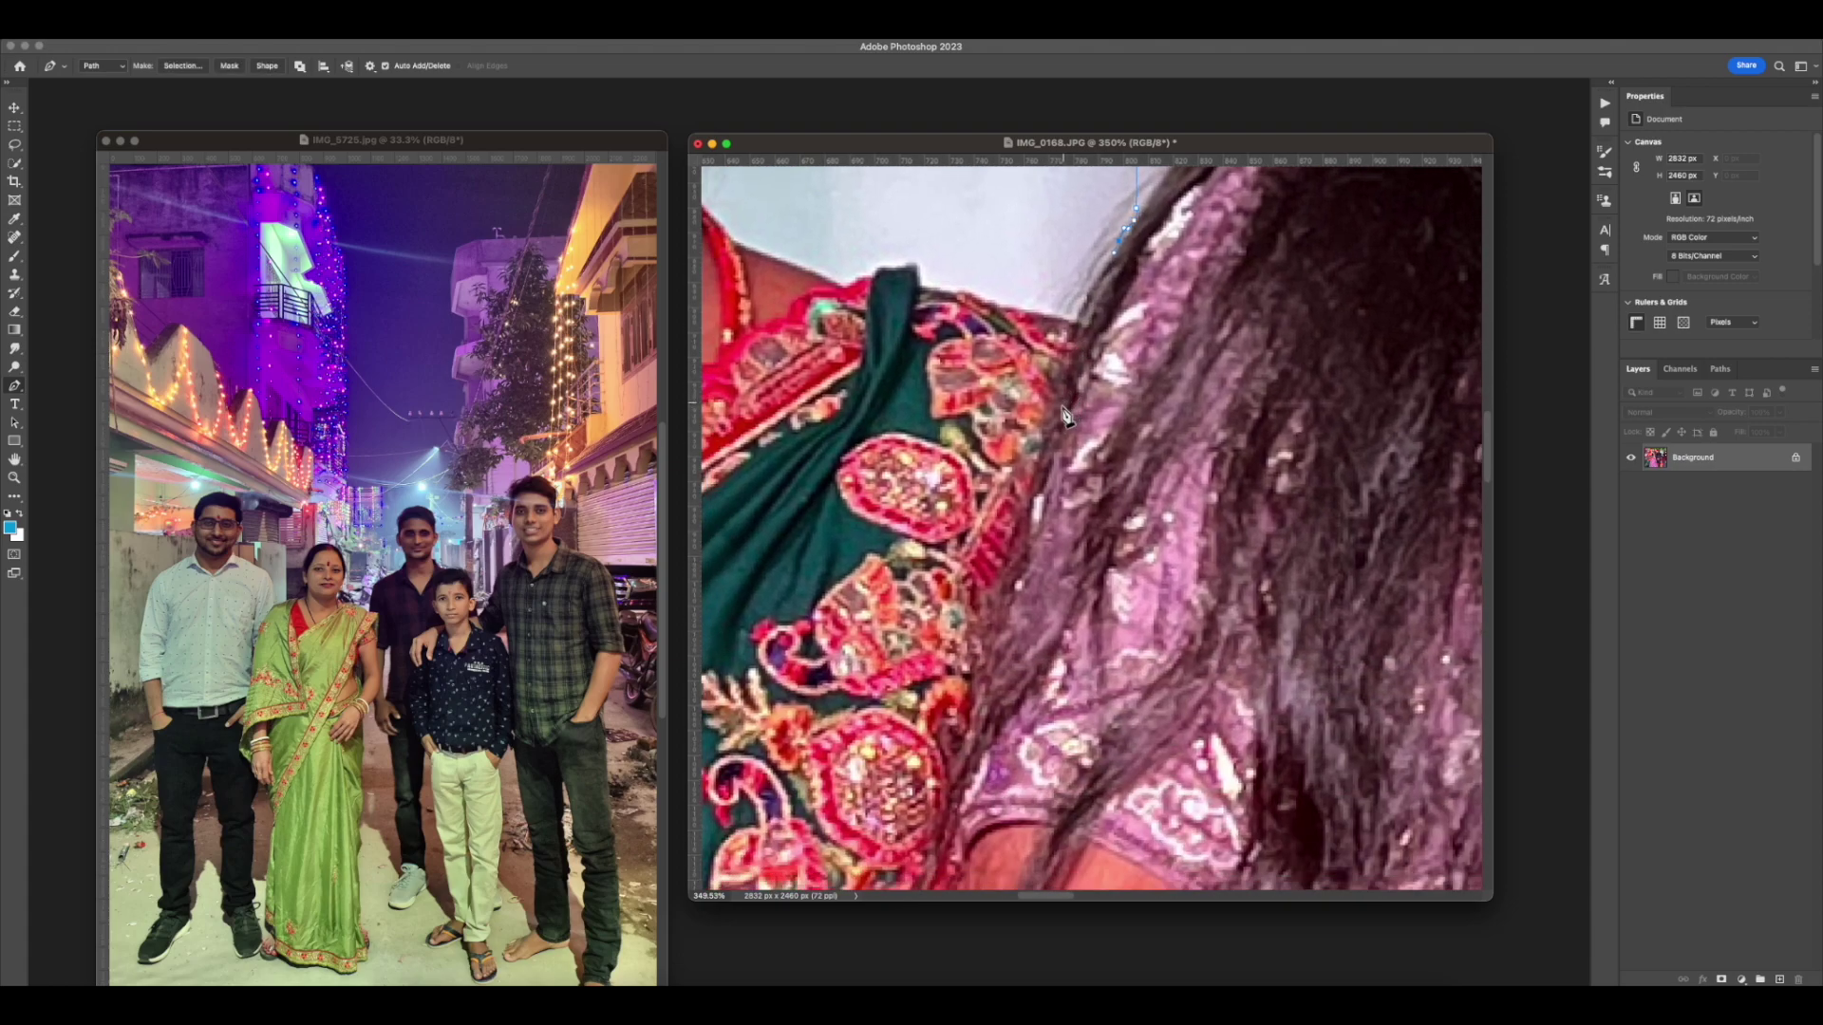
left_click_drag(1026, 516, 1020, 548)
left_click_drag(1006, 633, 1011, 534)
left_click_drag(1004, 609, 1035, 344)
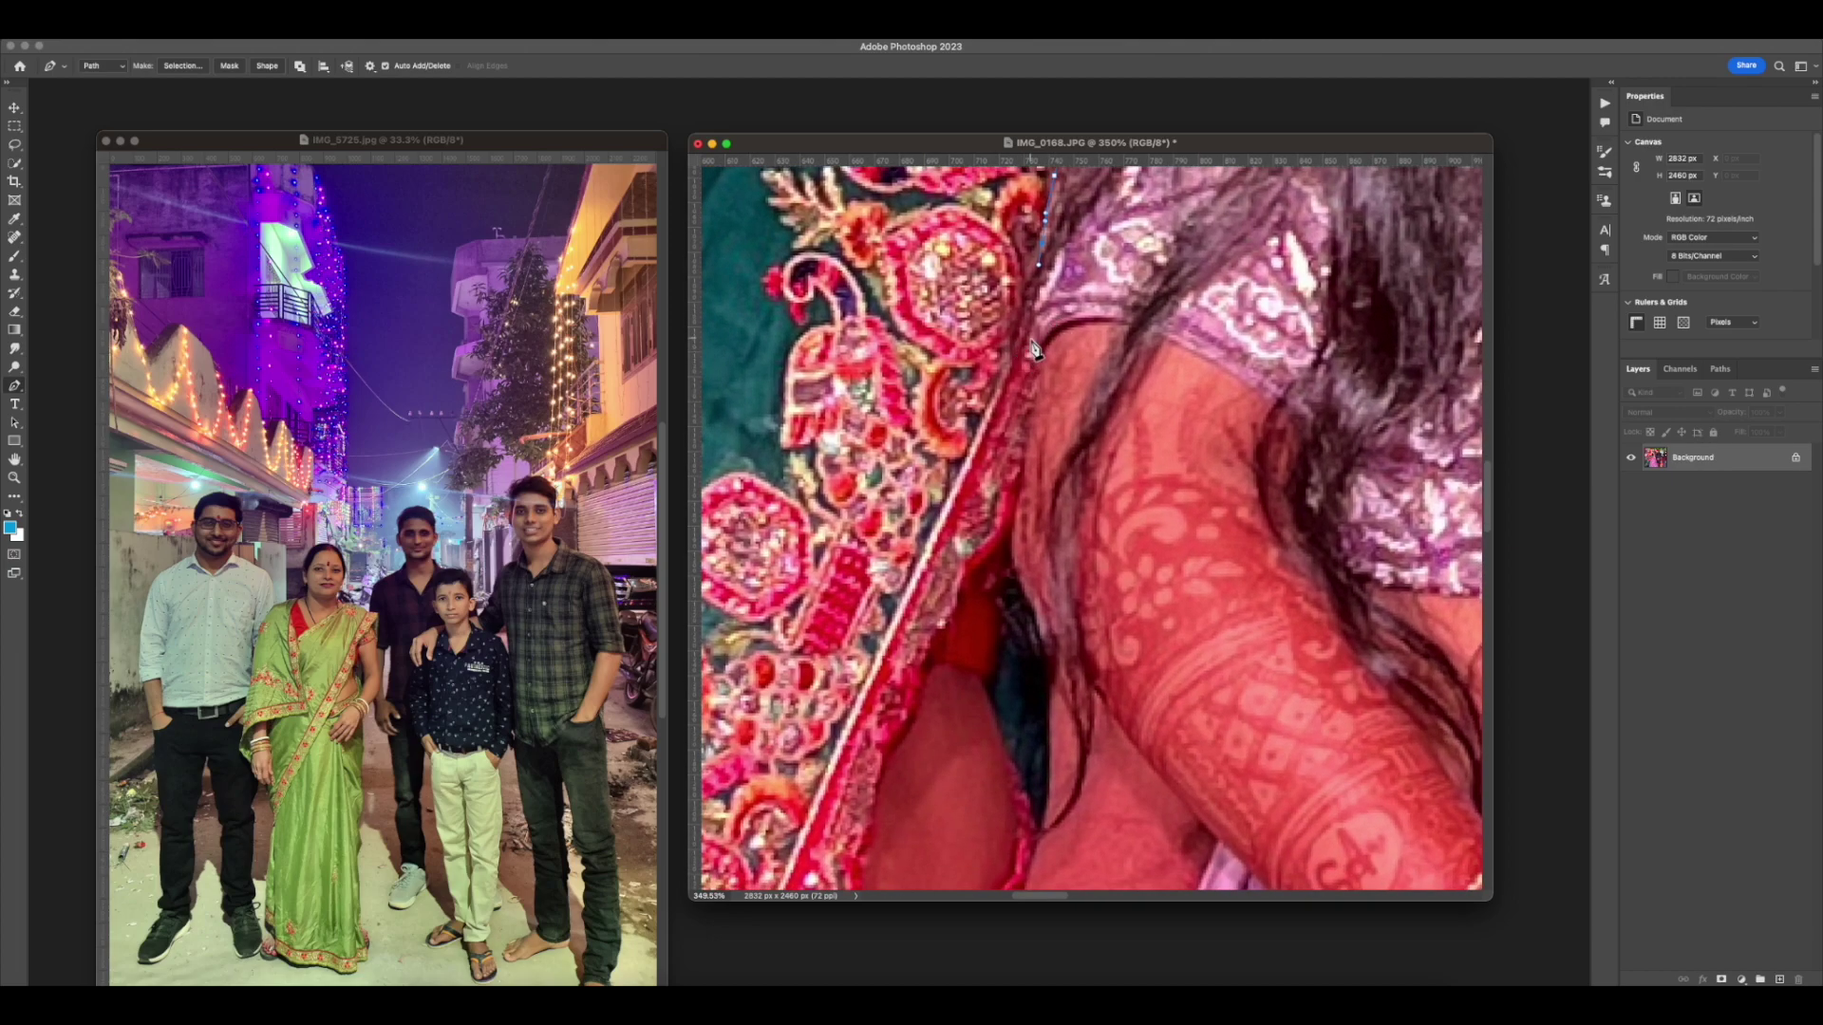
left_click_drag(1038, 564, 998, 471)
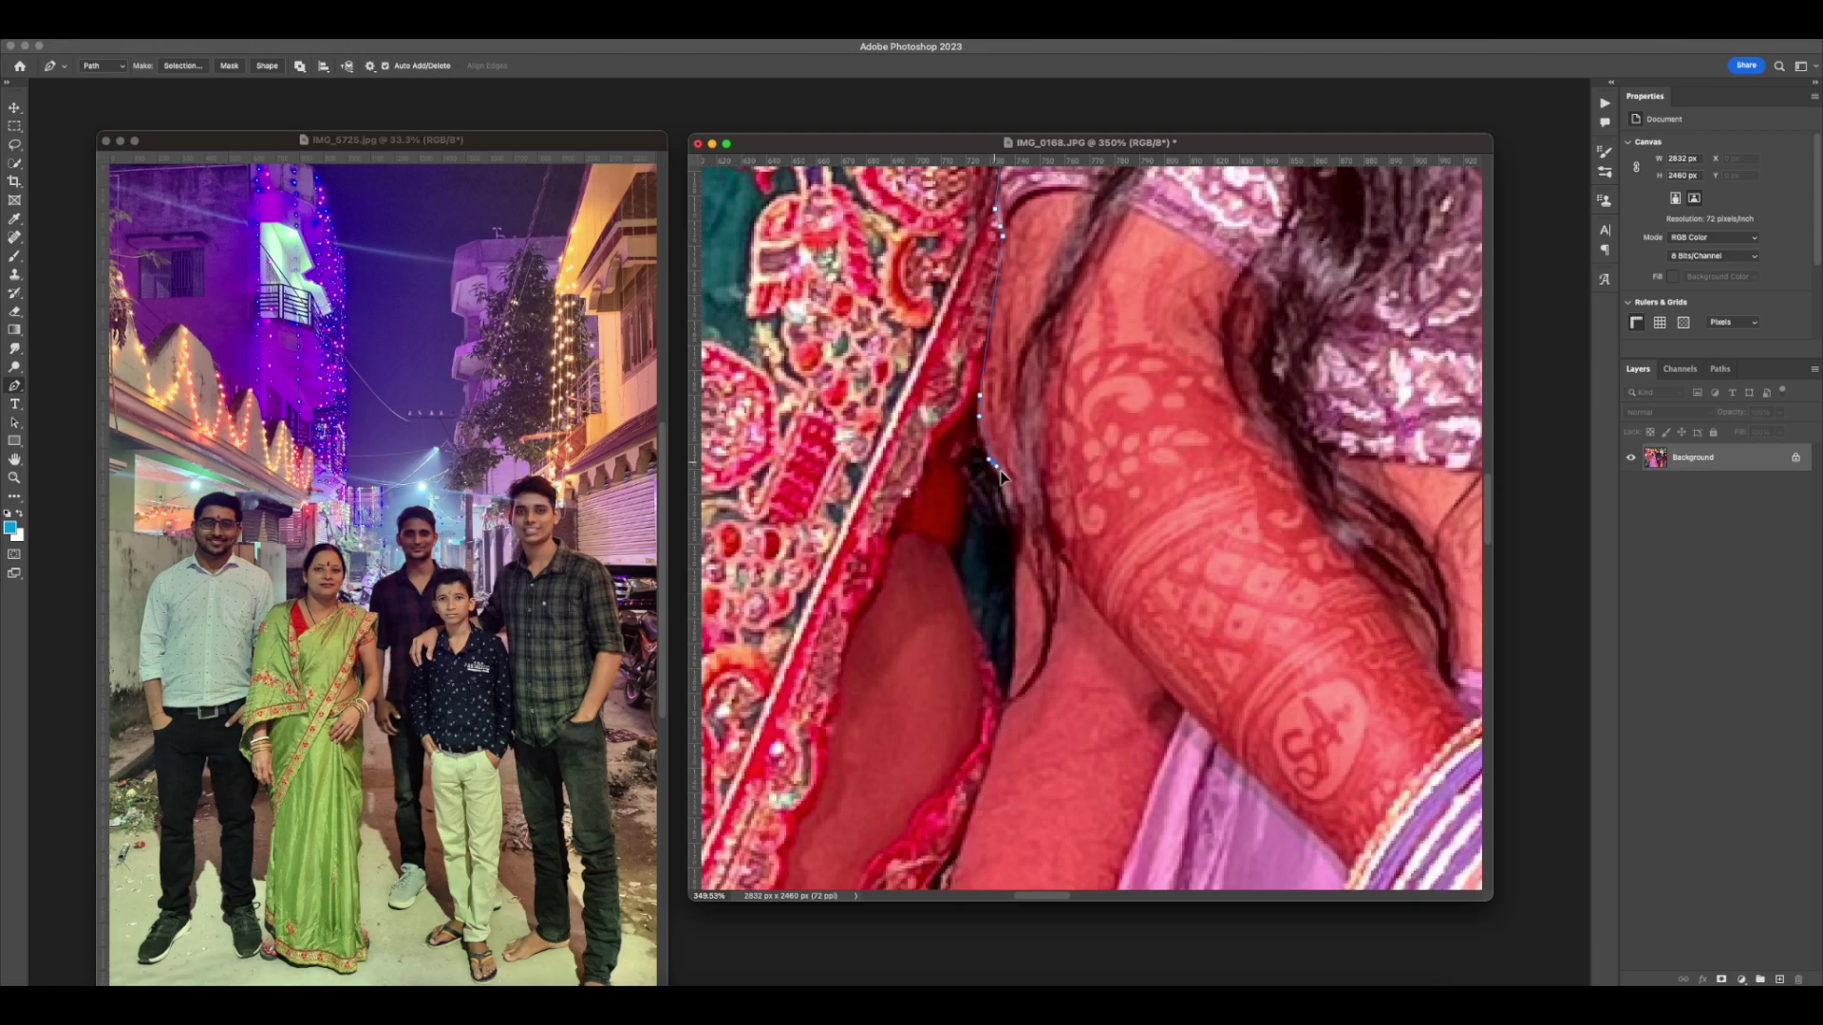
left_click_drag(1037, 544, 984, 371)
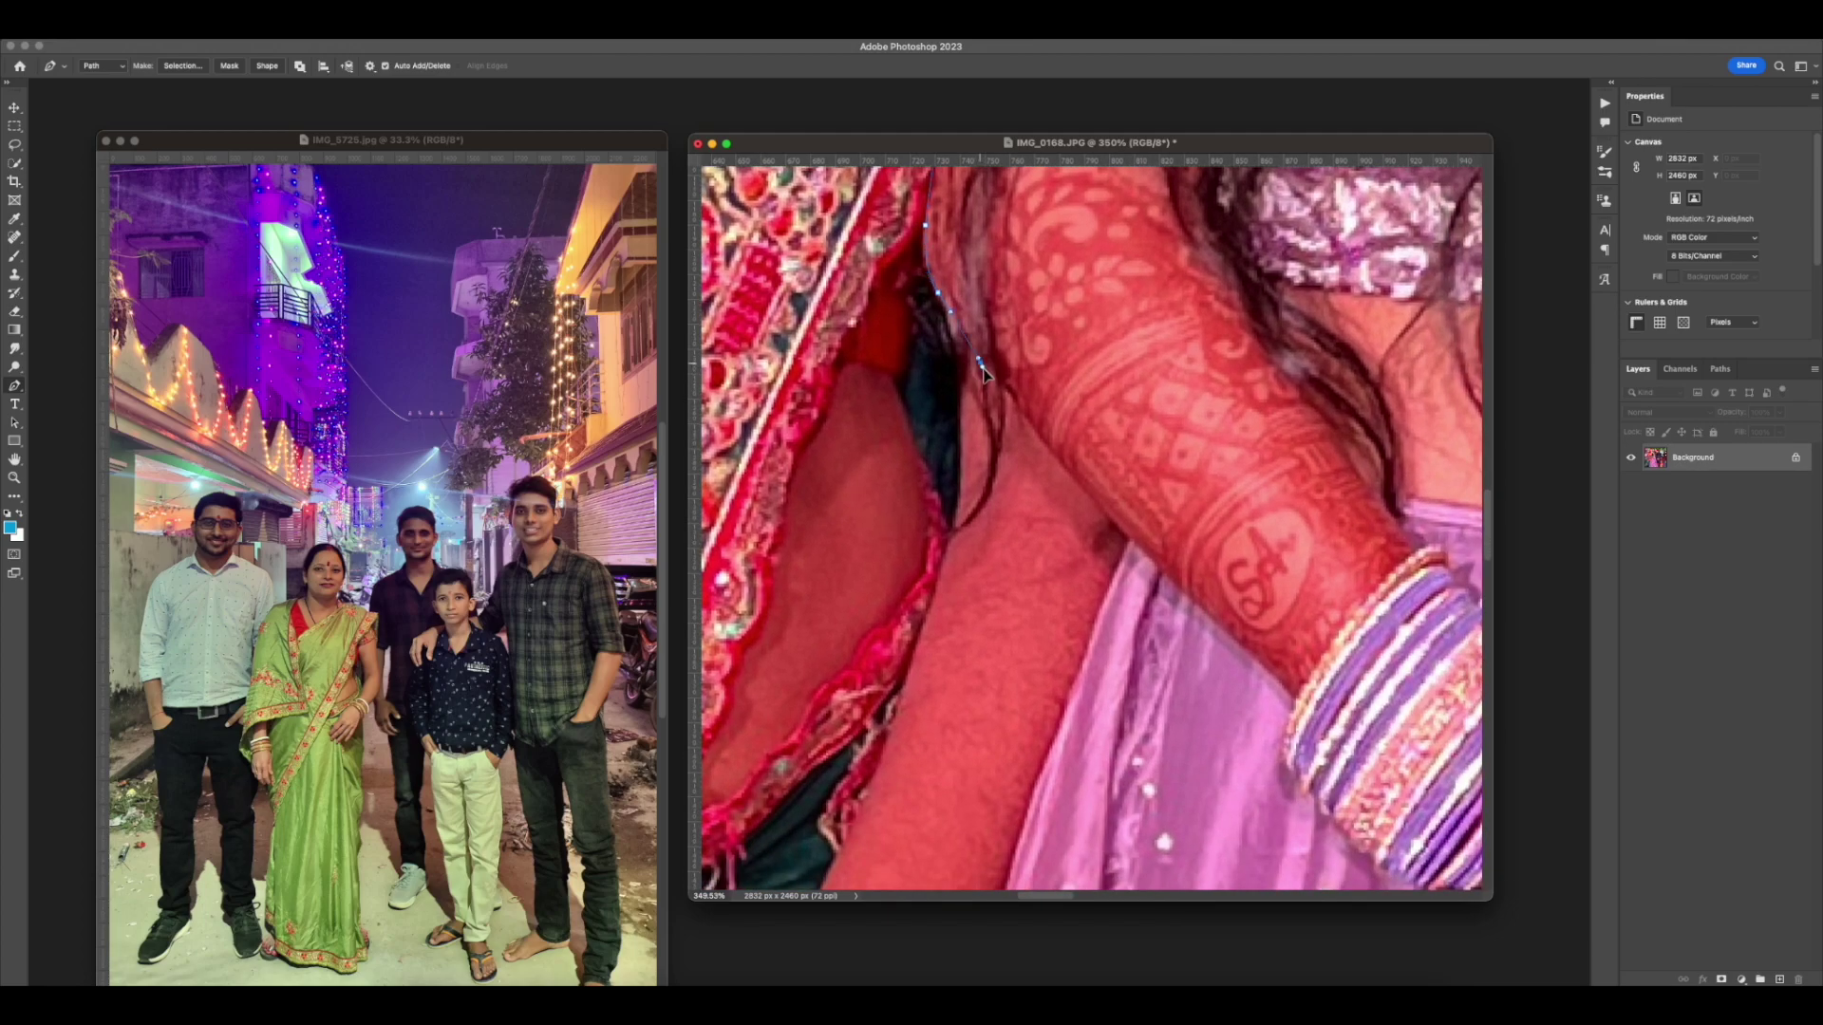
Trace the path around the loose hair strand and along the bride's forearm to where her pink dress begins
left_click(992, 404)
left_click(993, 467)
left_click(1003, 387)
left_click_drag(1082, 487, 1103, 506)
scroll(1136, 550, "down", 5)
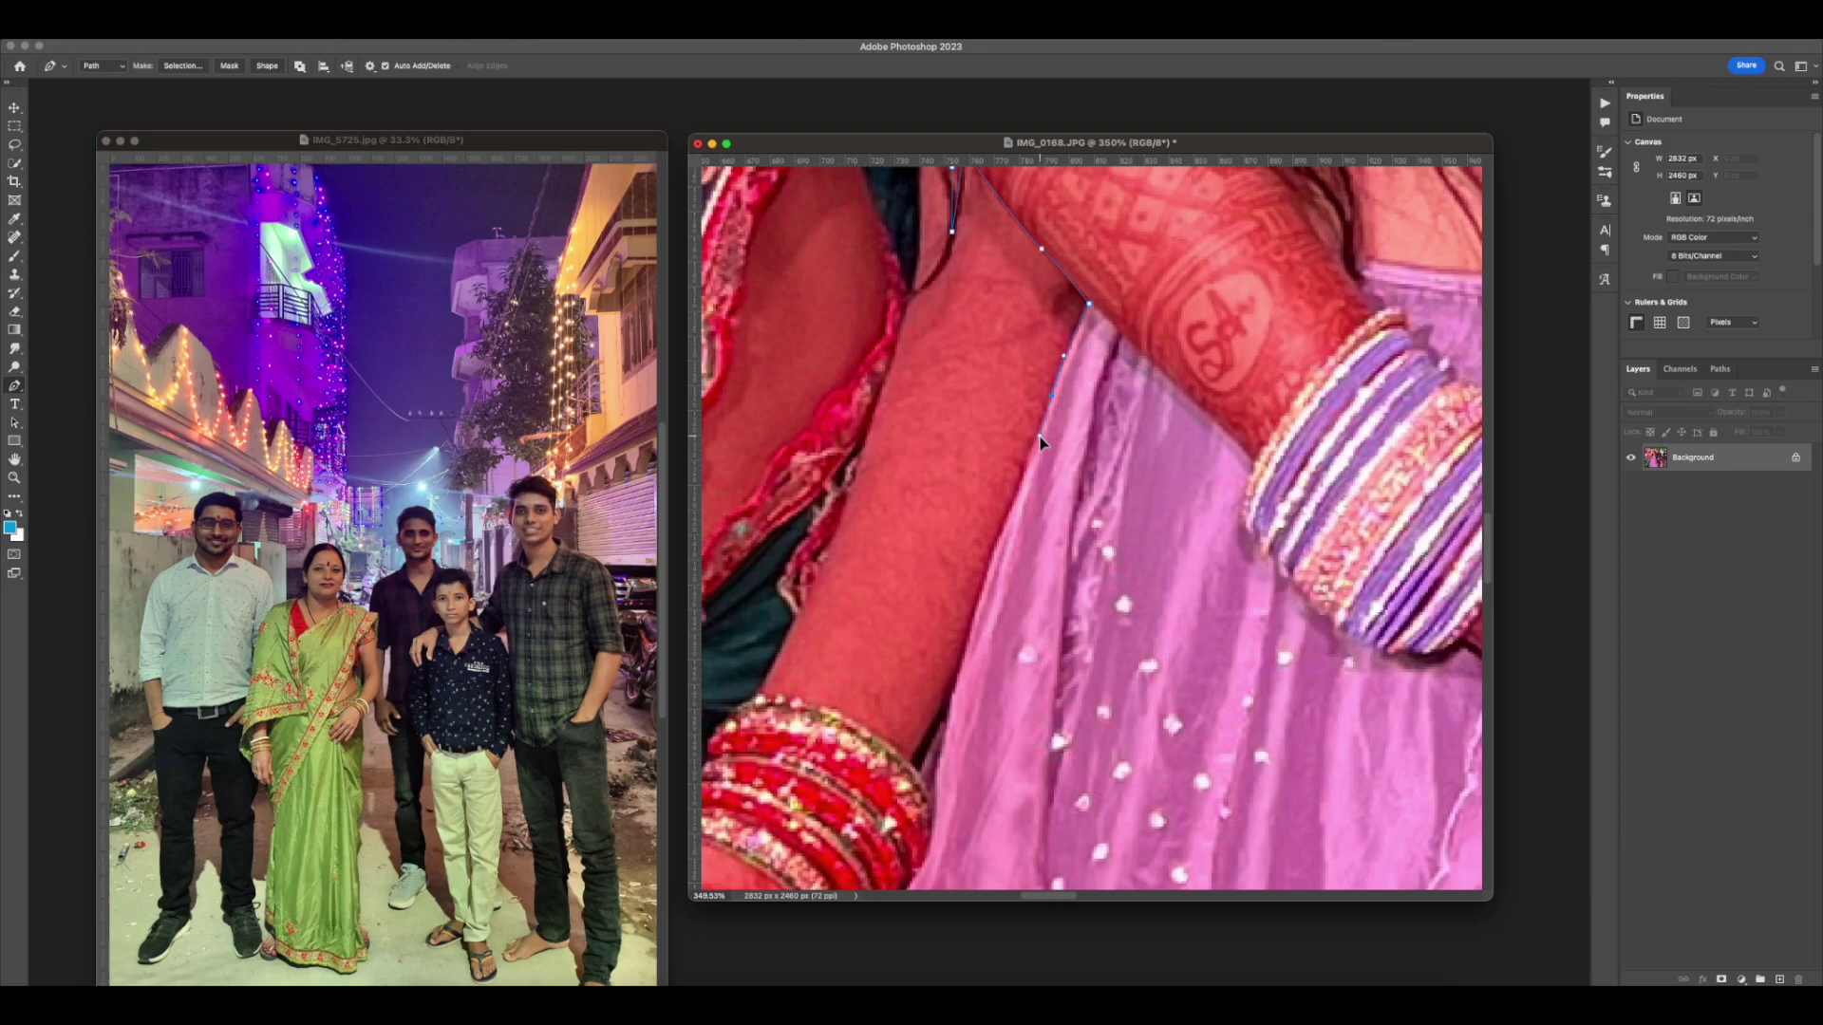
Extend the path down the pink dress edge, past the other woman's arm, red bangles and hands
scroll(959, 499, "down", 5)
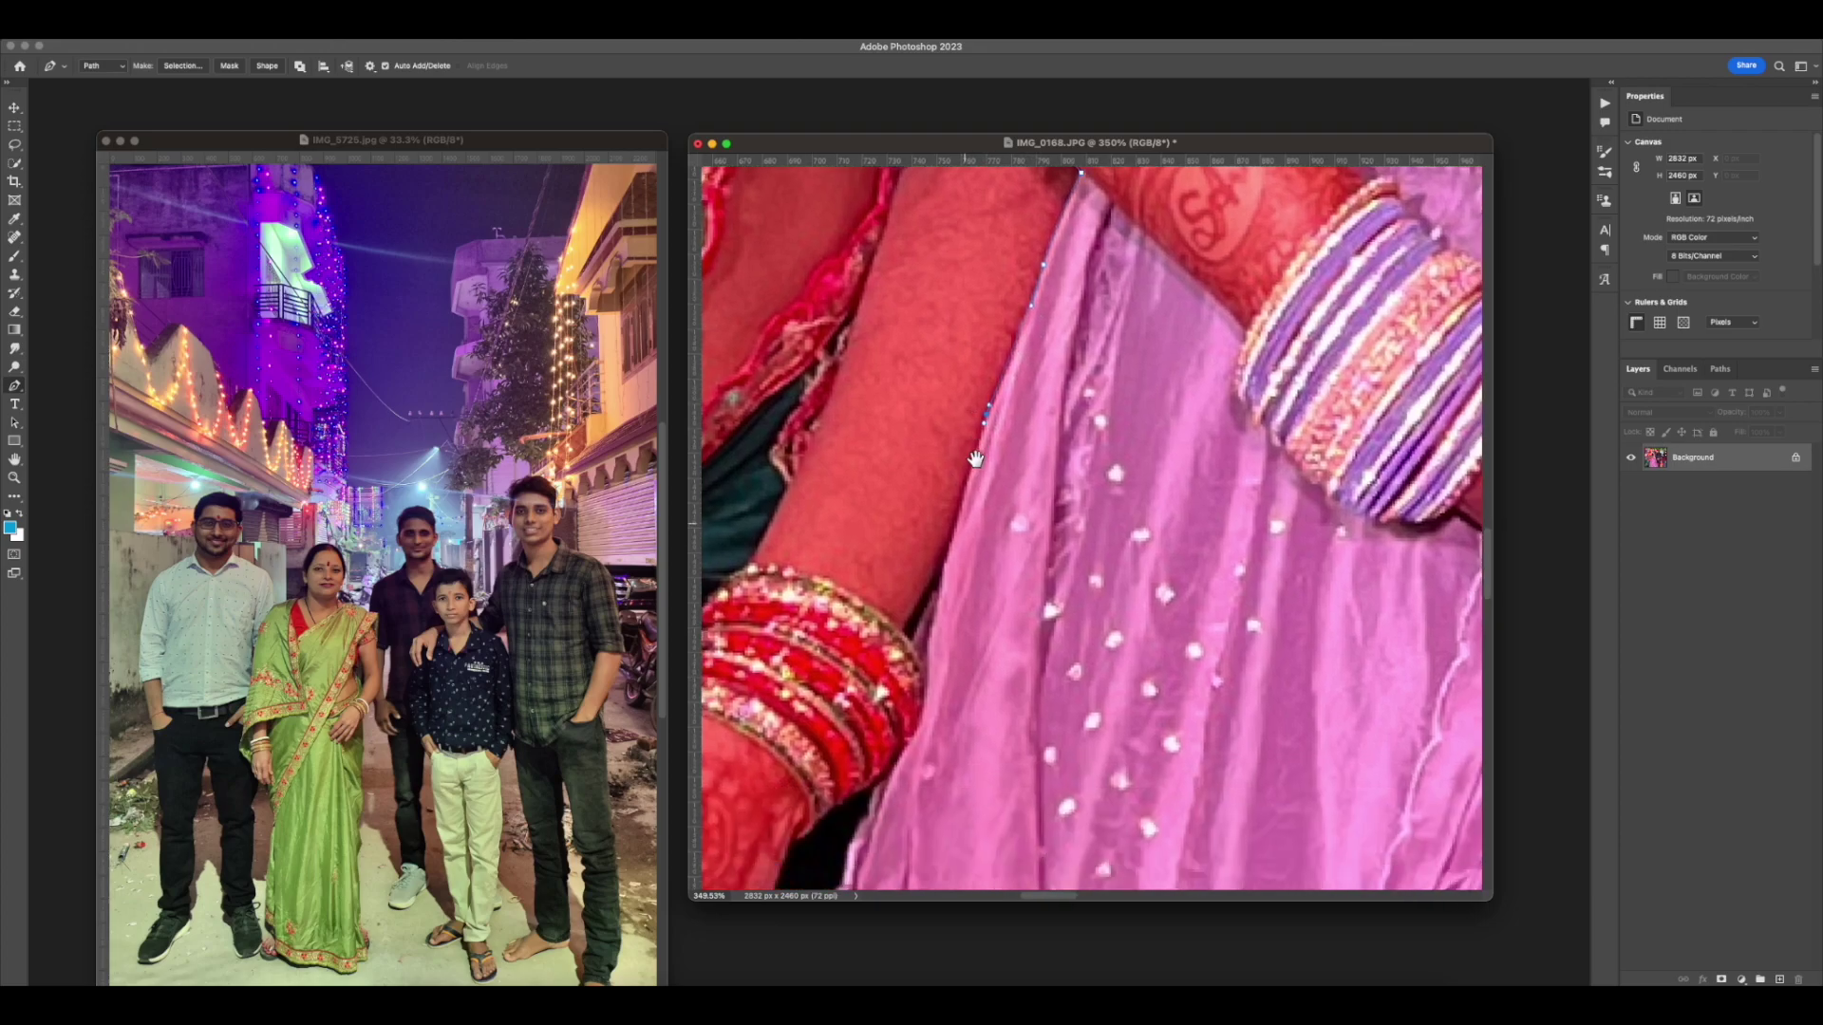
scroll(944, 546, "down", 3)
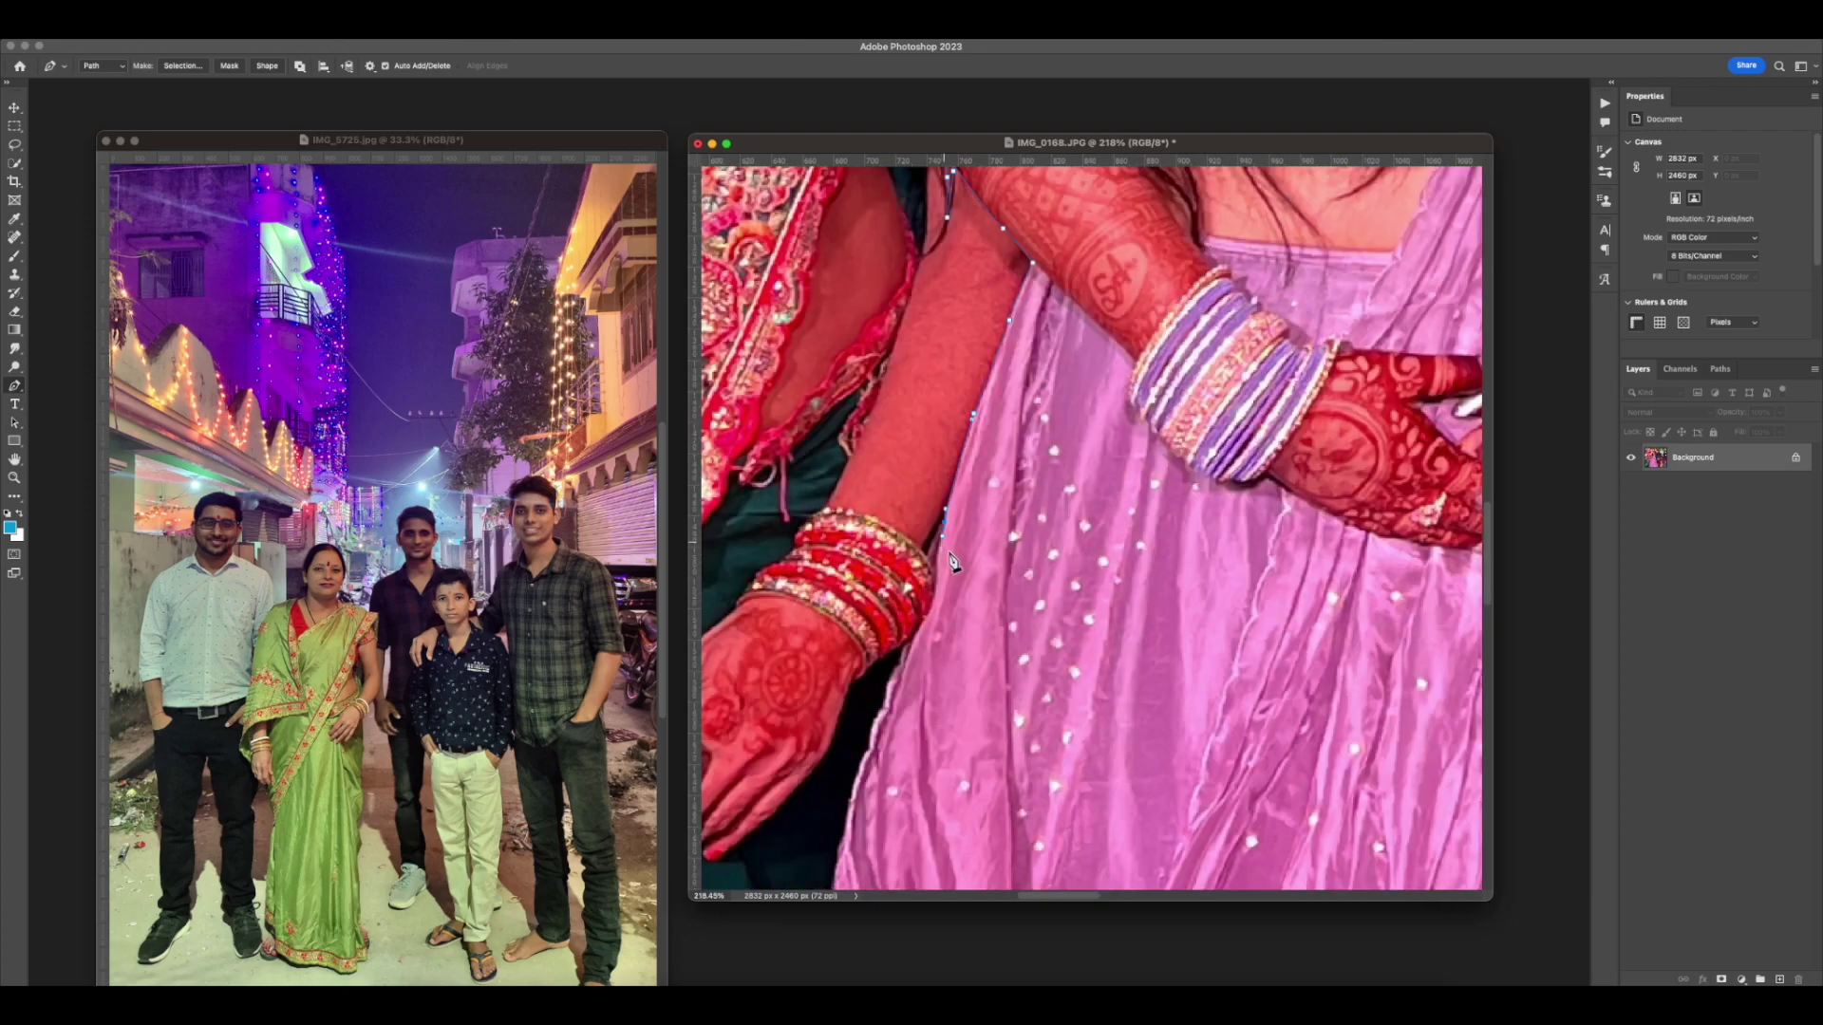
scroll(987, 447, "down", 5)
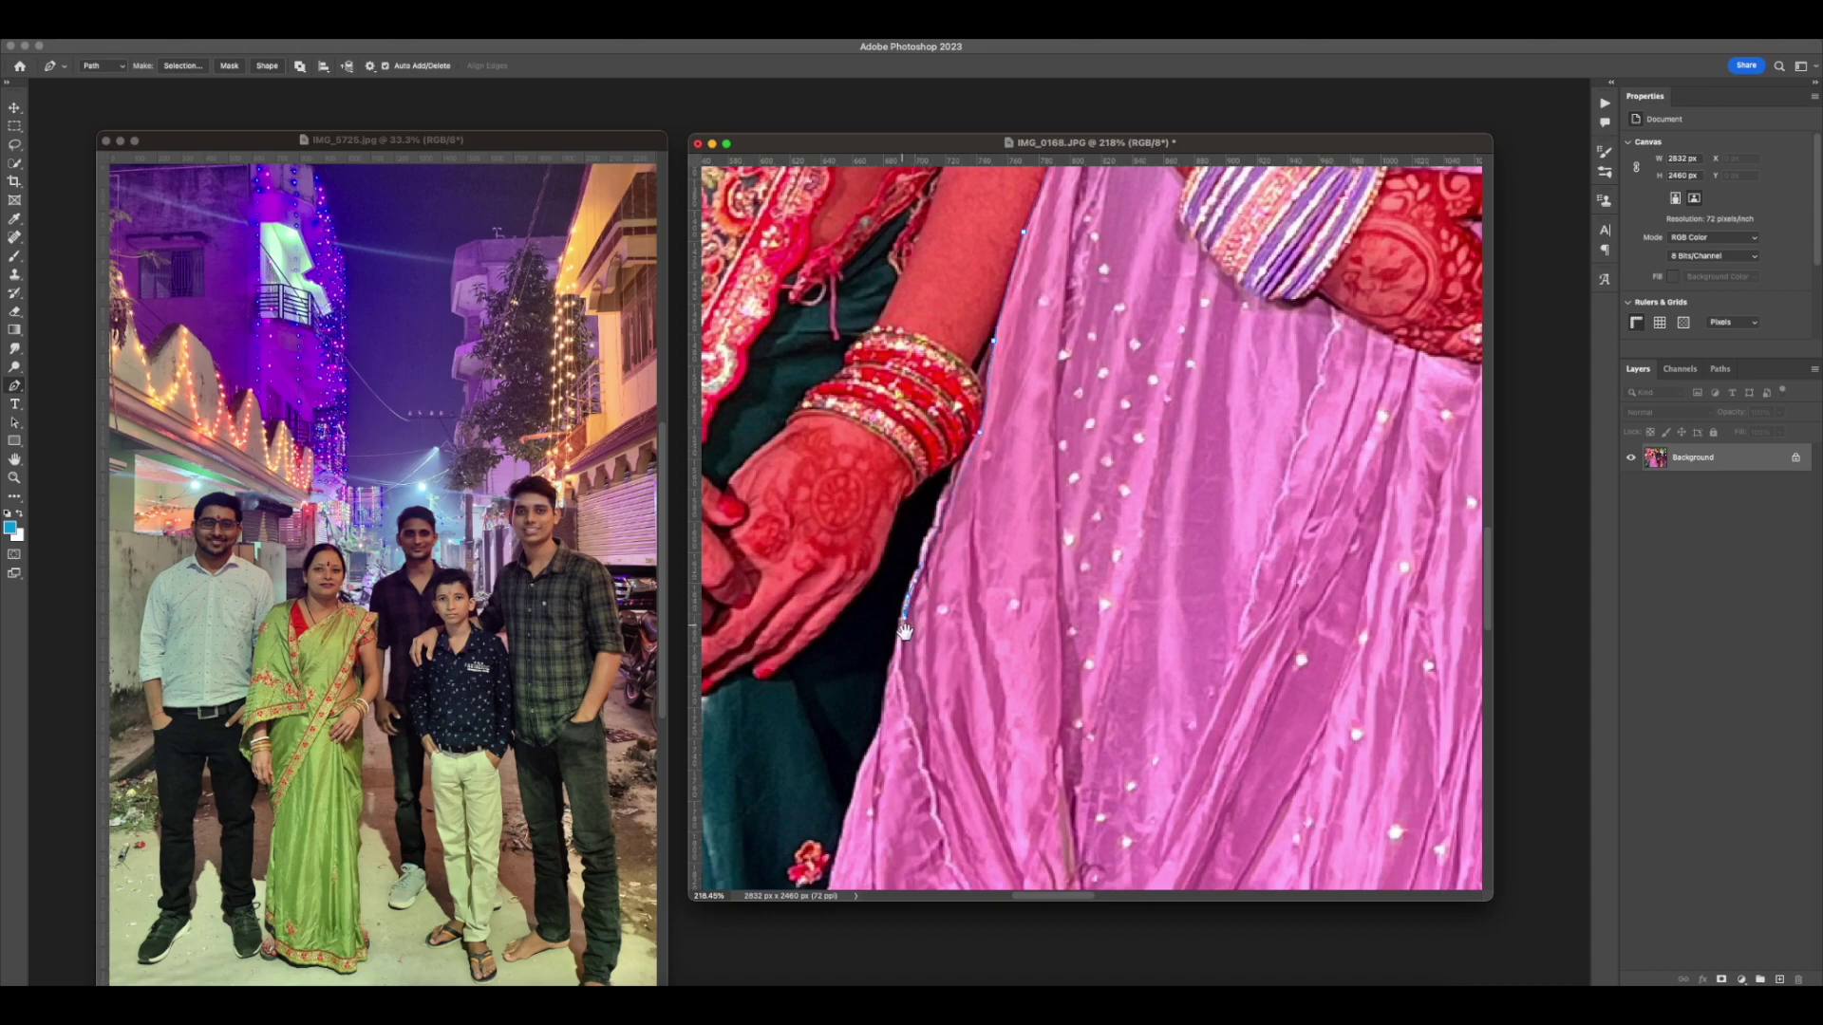
scroll(910, 570, "down", 3)
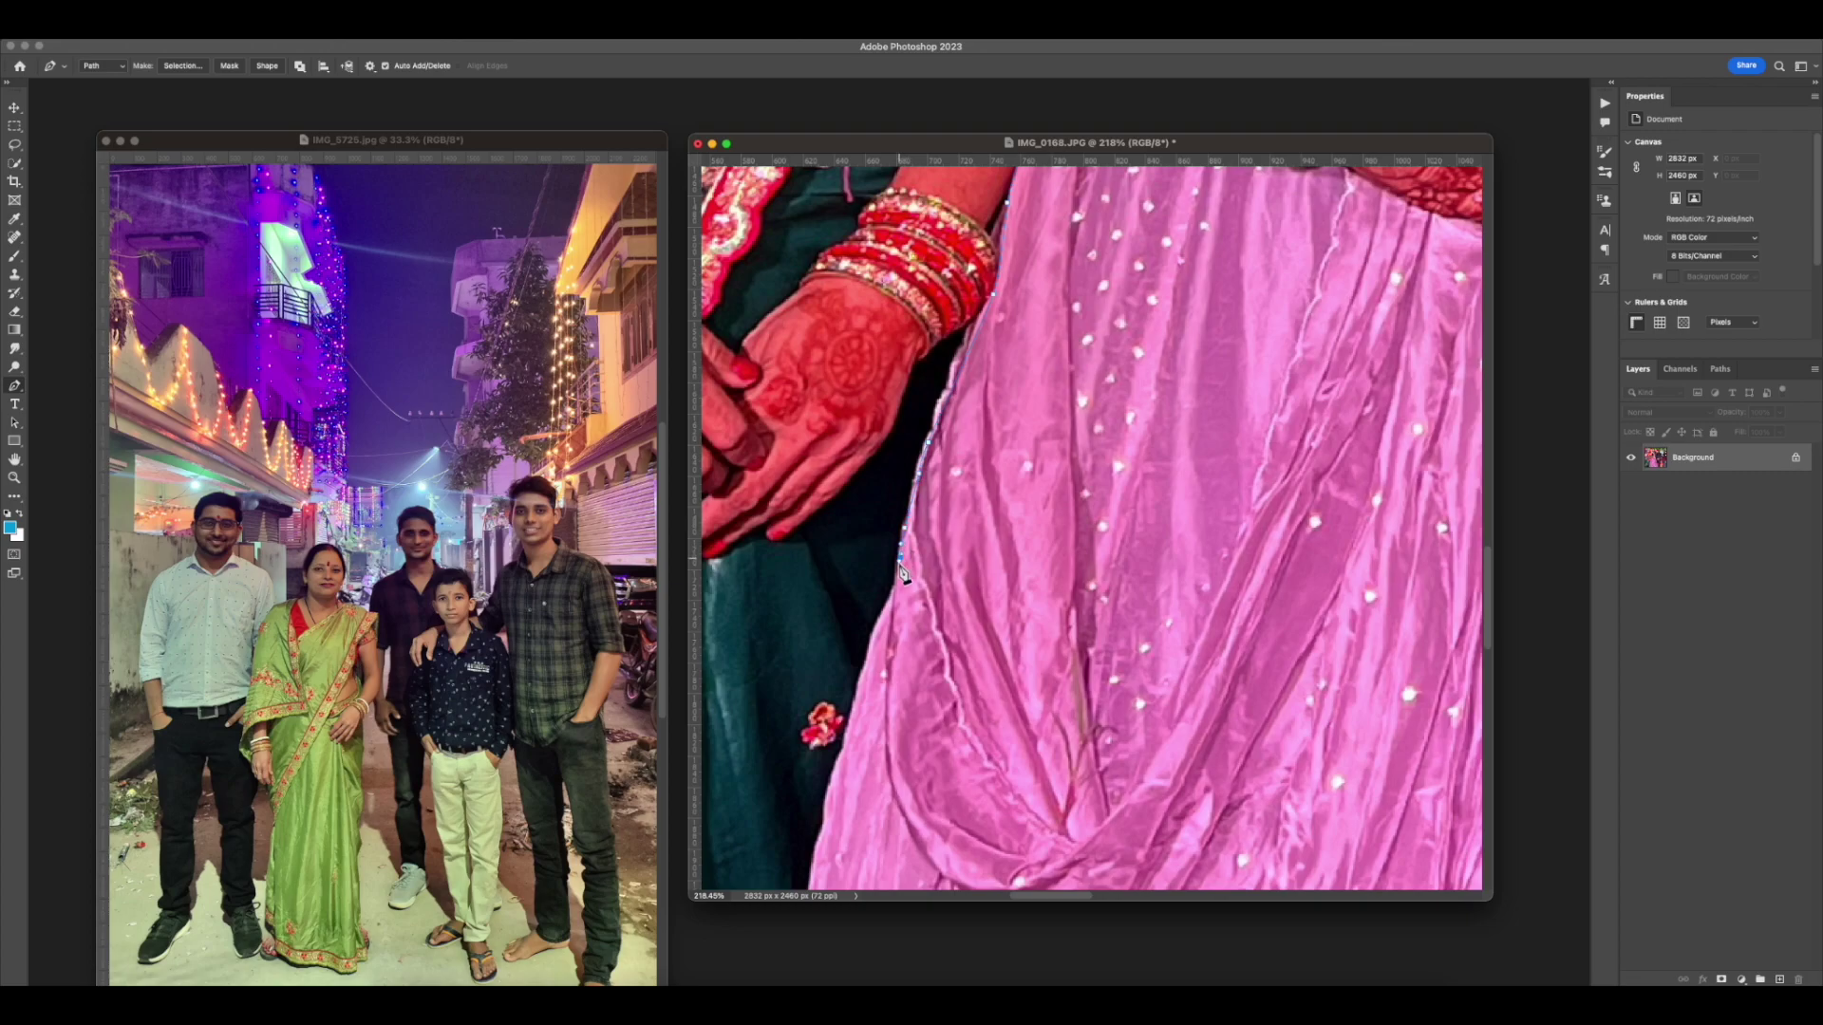
left_click_drag(898, 590, 996, 401)
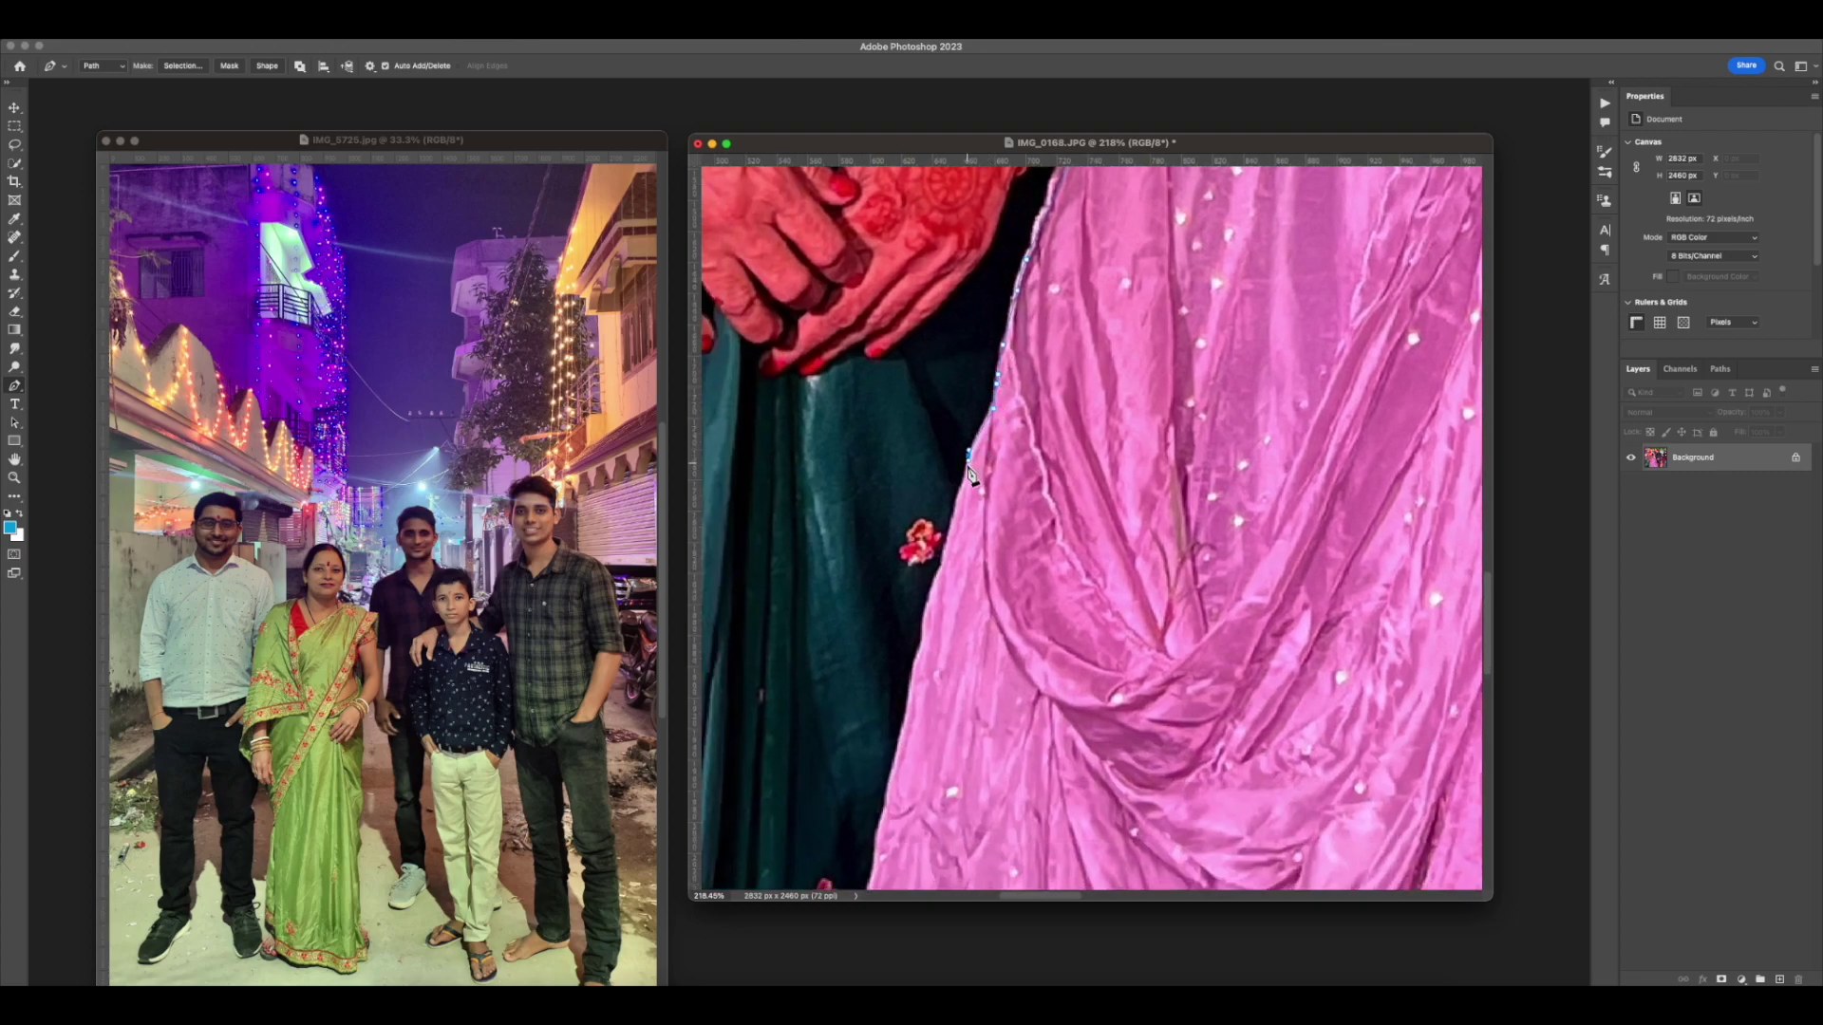
Follow the lower skirt edge against the green sari with the path, down to the photo's bottom border
scroll(957, 530, "down", 4)
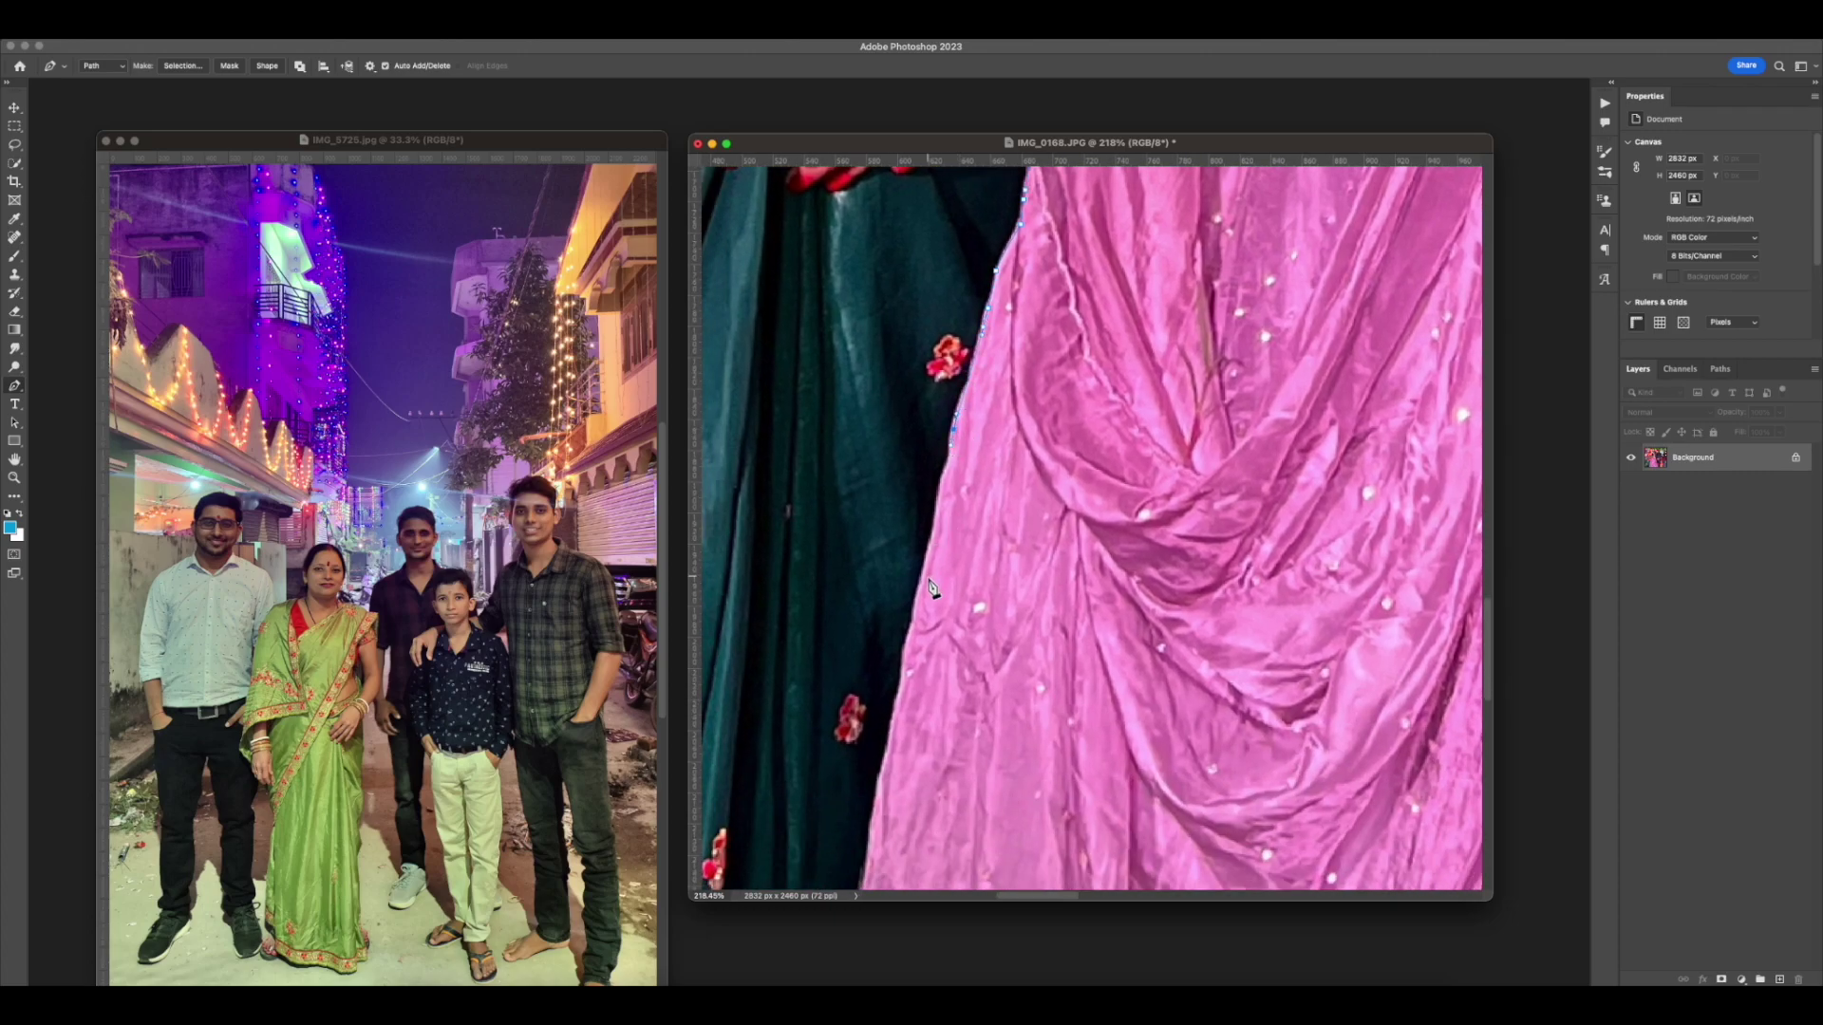
scroll(916, 589, "down", 6)
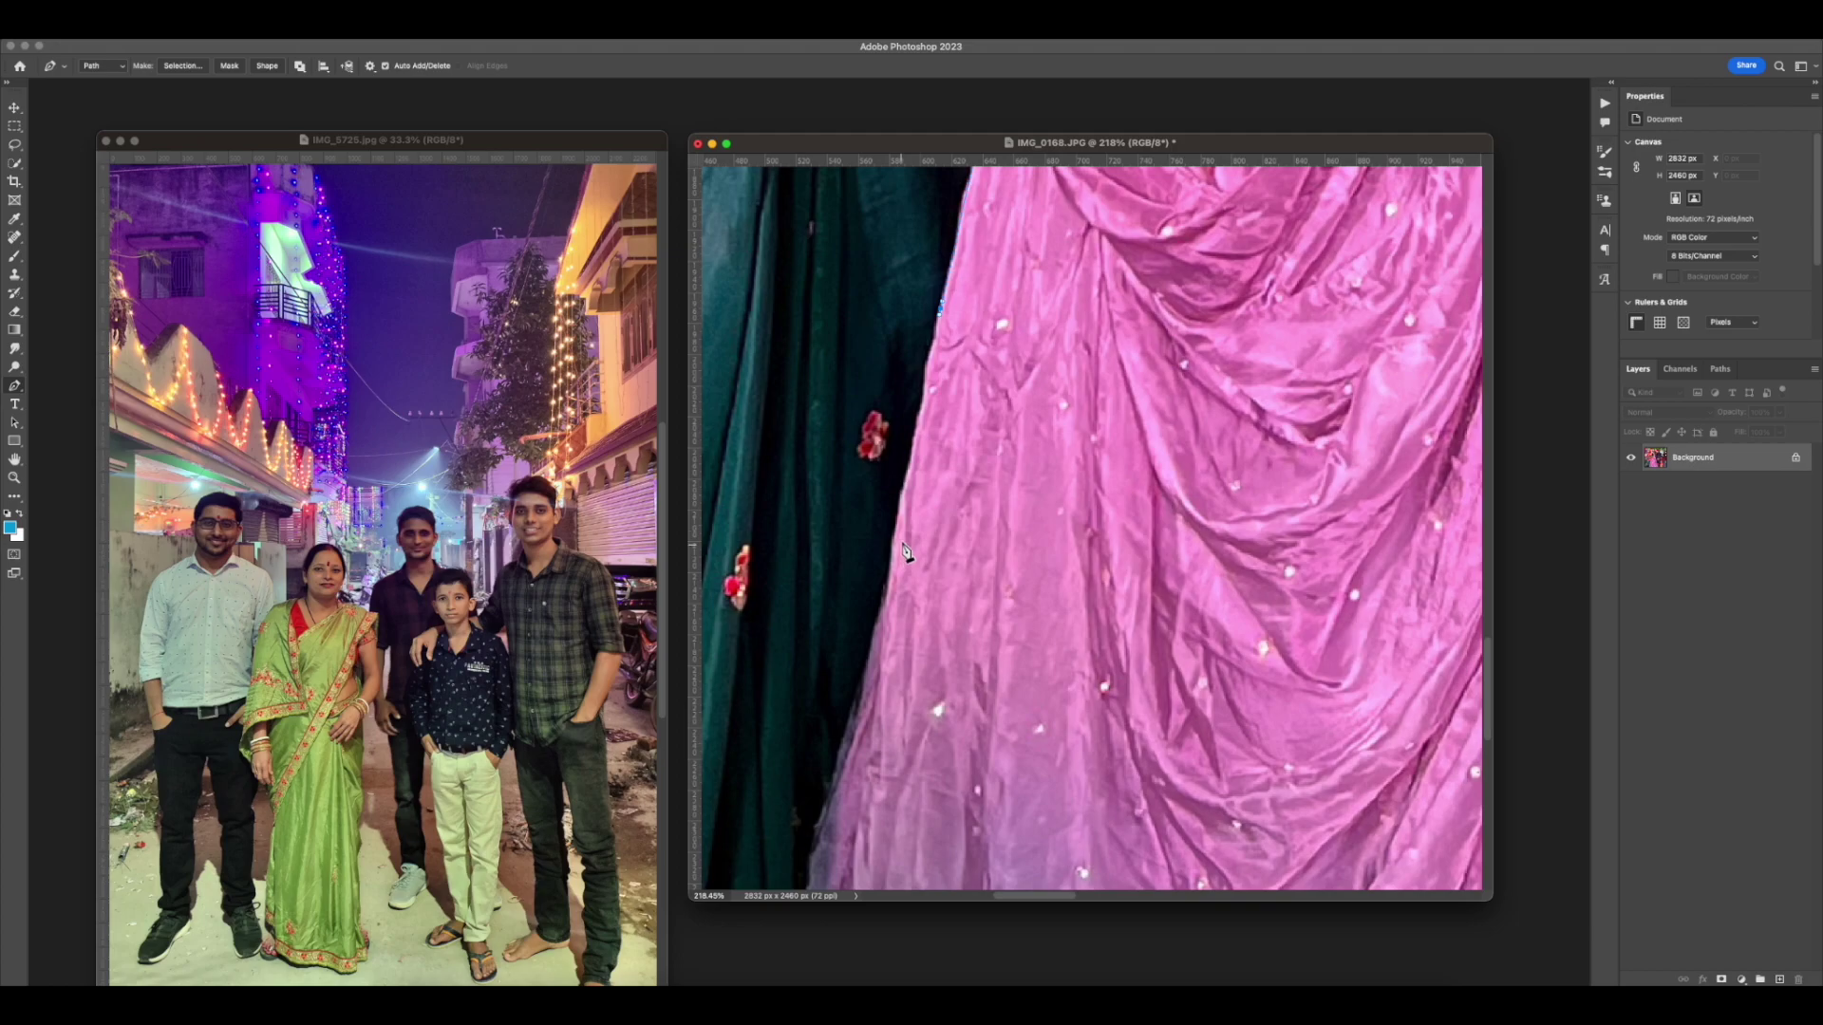
left_click_drag(874, 668, 906, 374)
left_click_drag(866, 518, 864, 548)
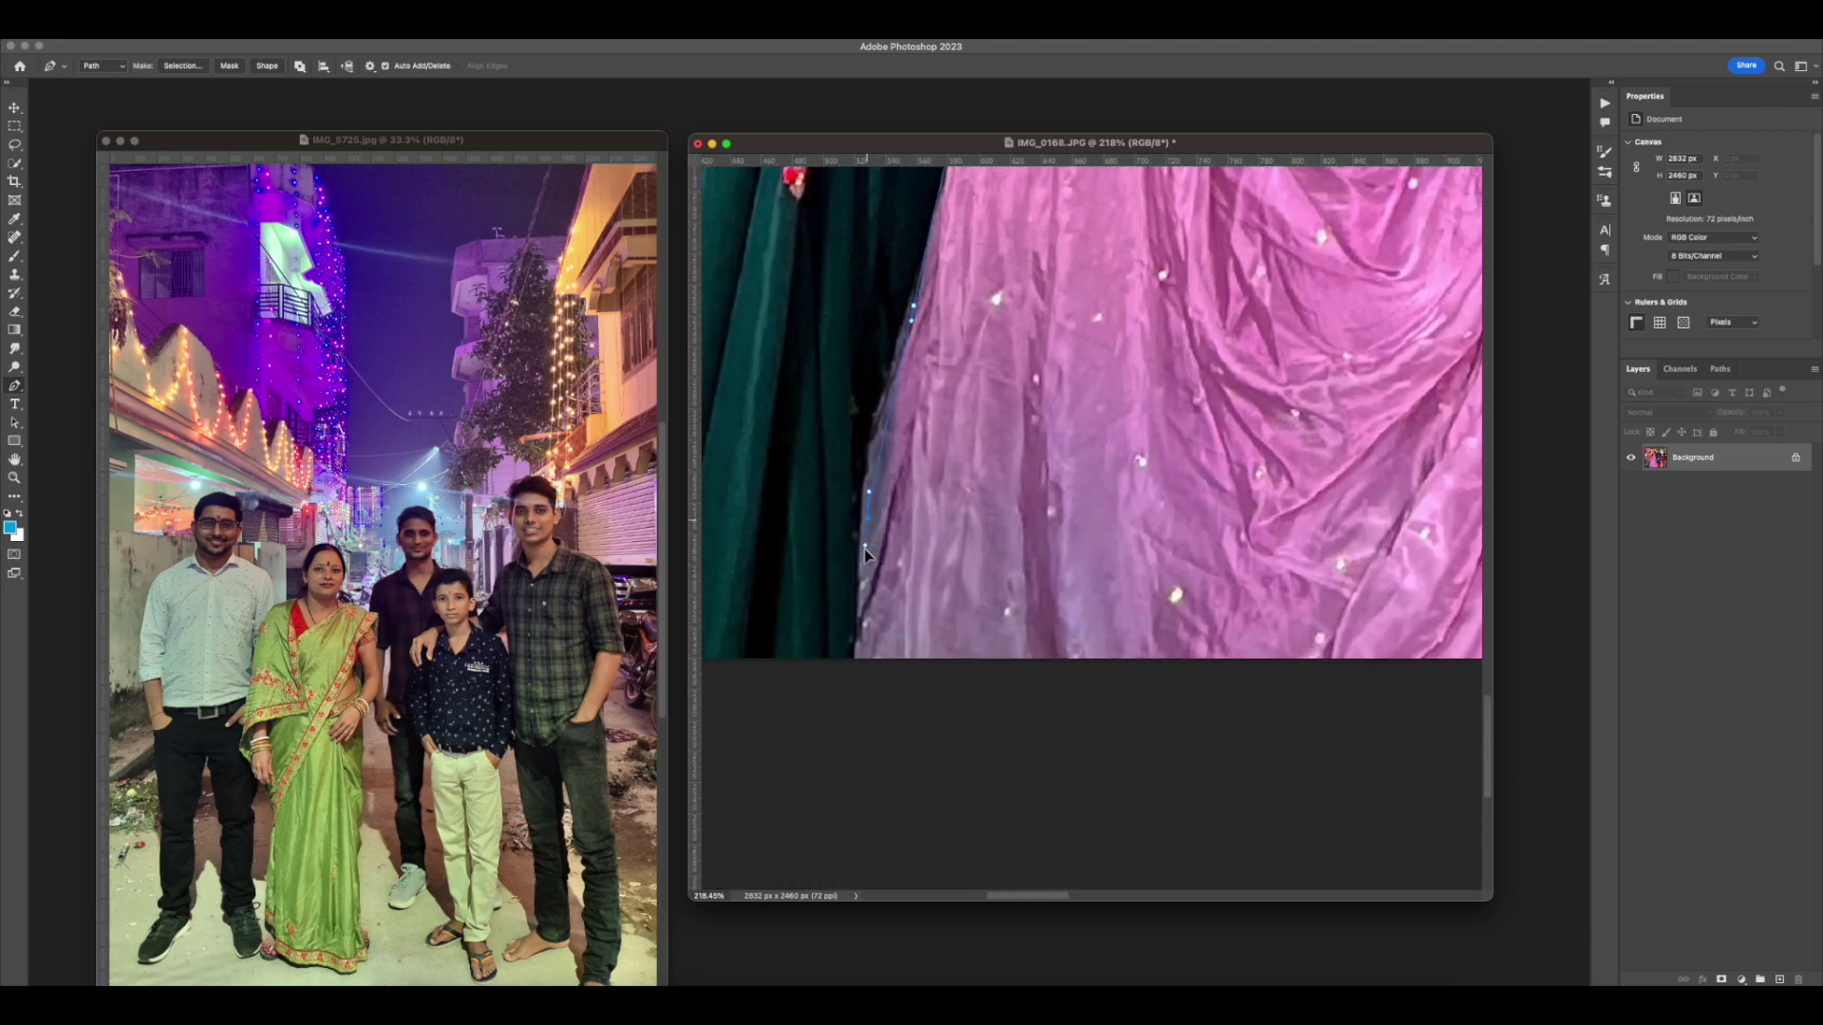
left_click_drag(852, 662, 853, 667)
scroll(854, 679, "down", 15)
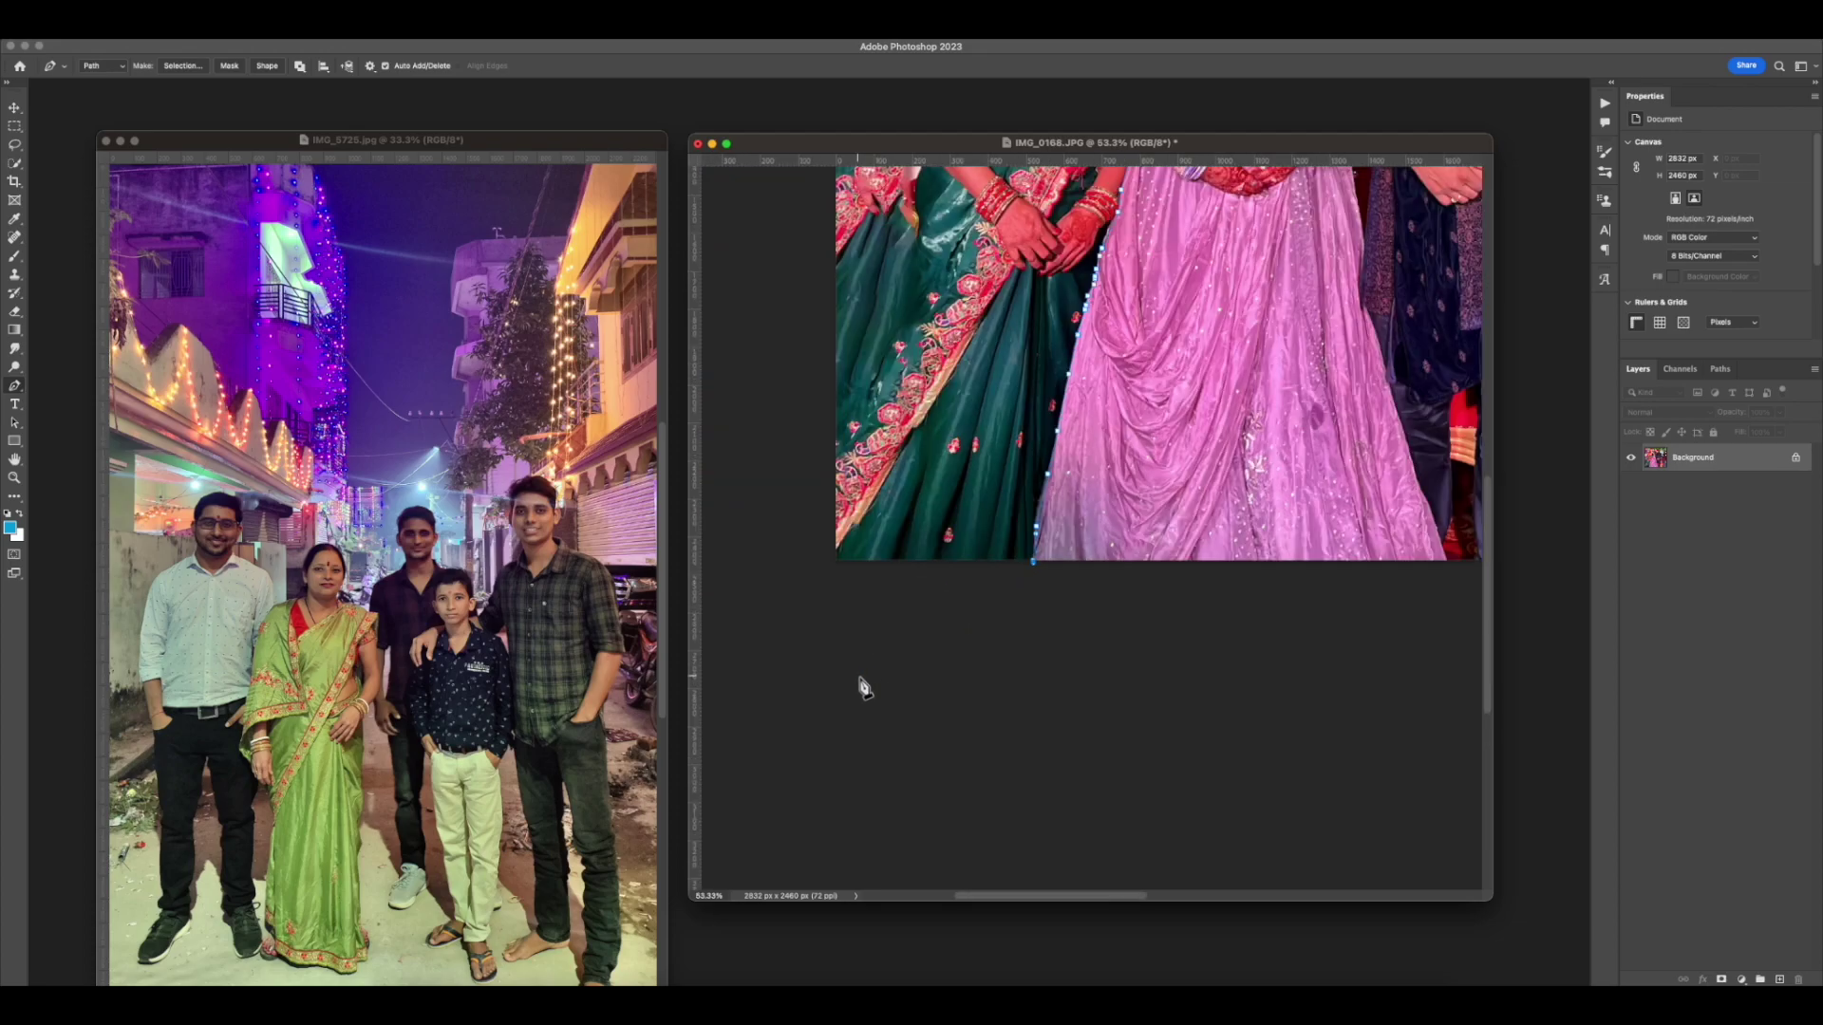
Carry the path in a wide loop outside the canvas around the bride and both men, back over the photo's top edge
scroll(1050, 639, "up", 6)
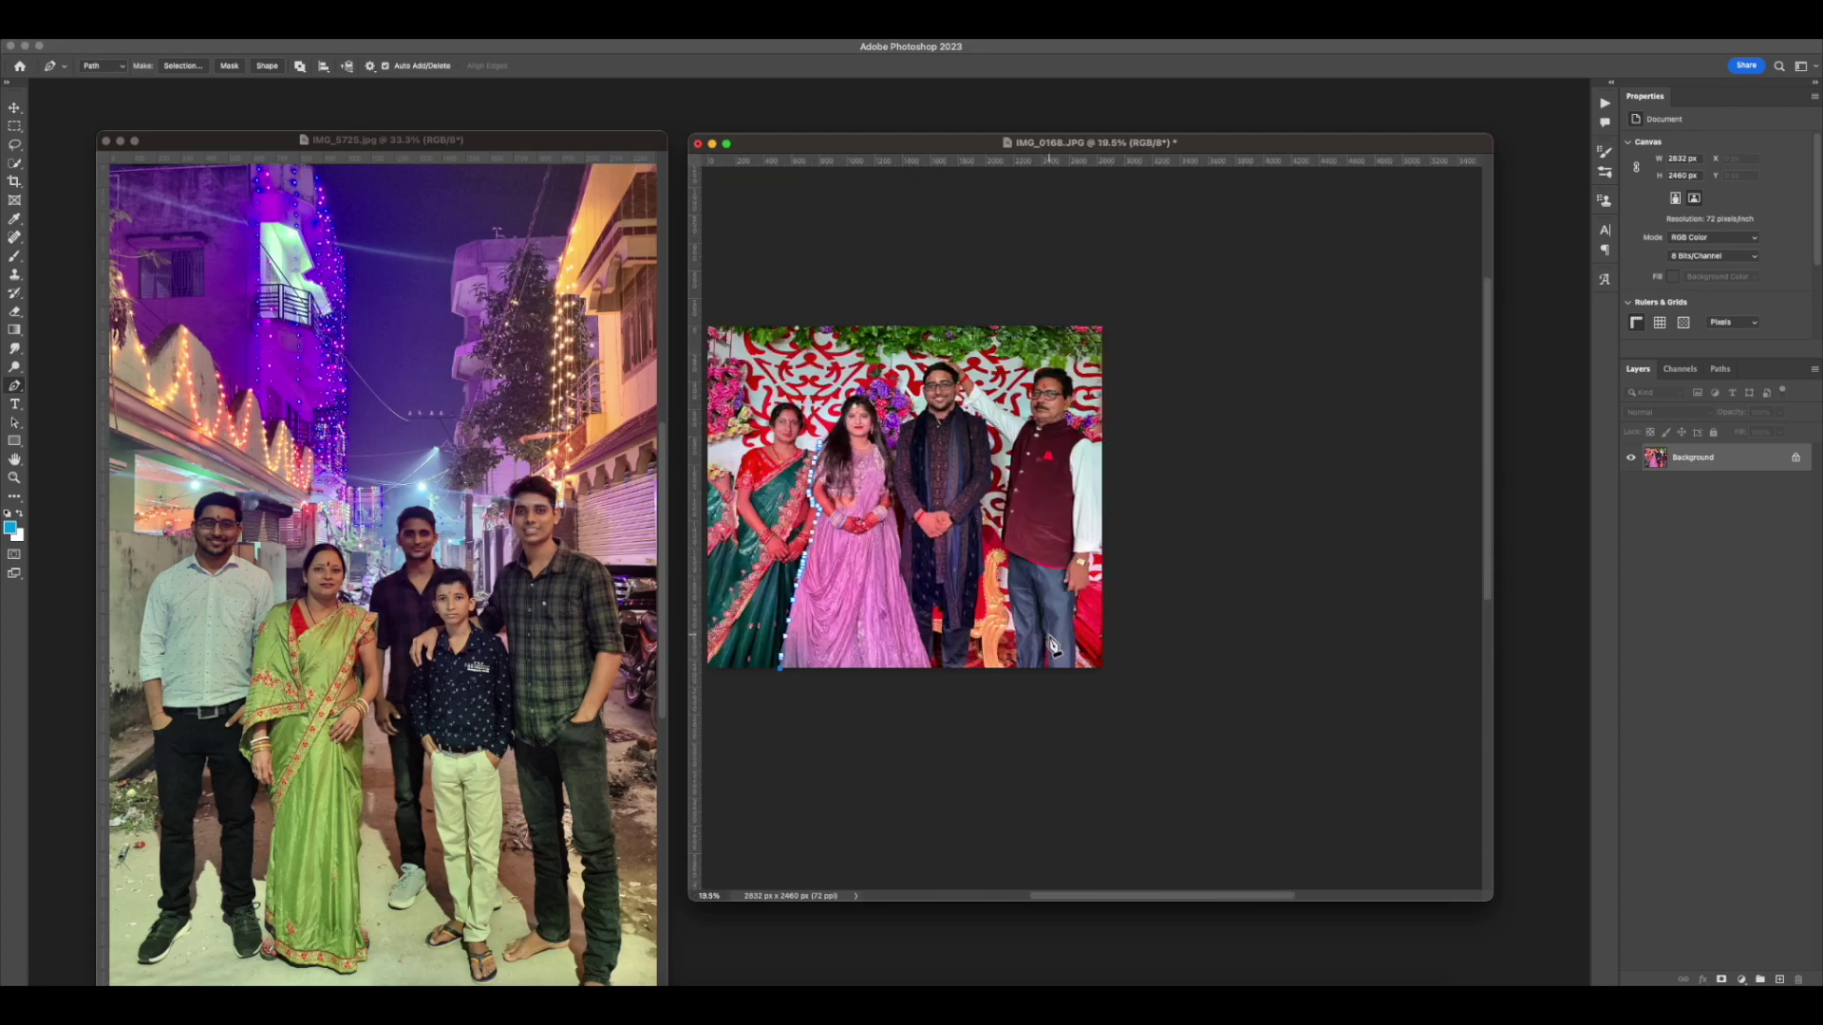
left_click_drag(980, 737, 1172, 692)
left_click_drag(1243, 596, 1253, 468)
left_click_drag(1231, 348, 1152, 269)
left_click_drag(1089, 245, 1018, 341)
left_click_drag(1016, 369, 1023, 435)
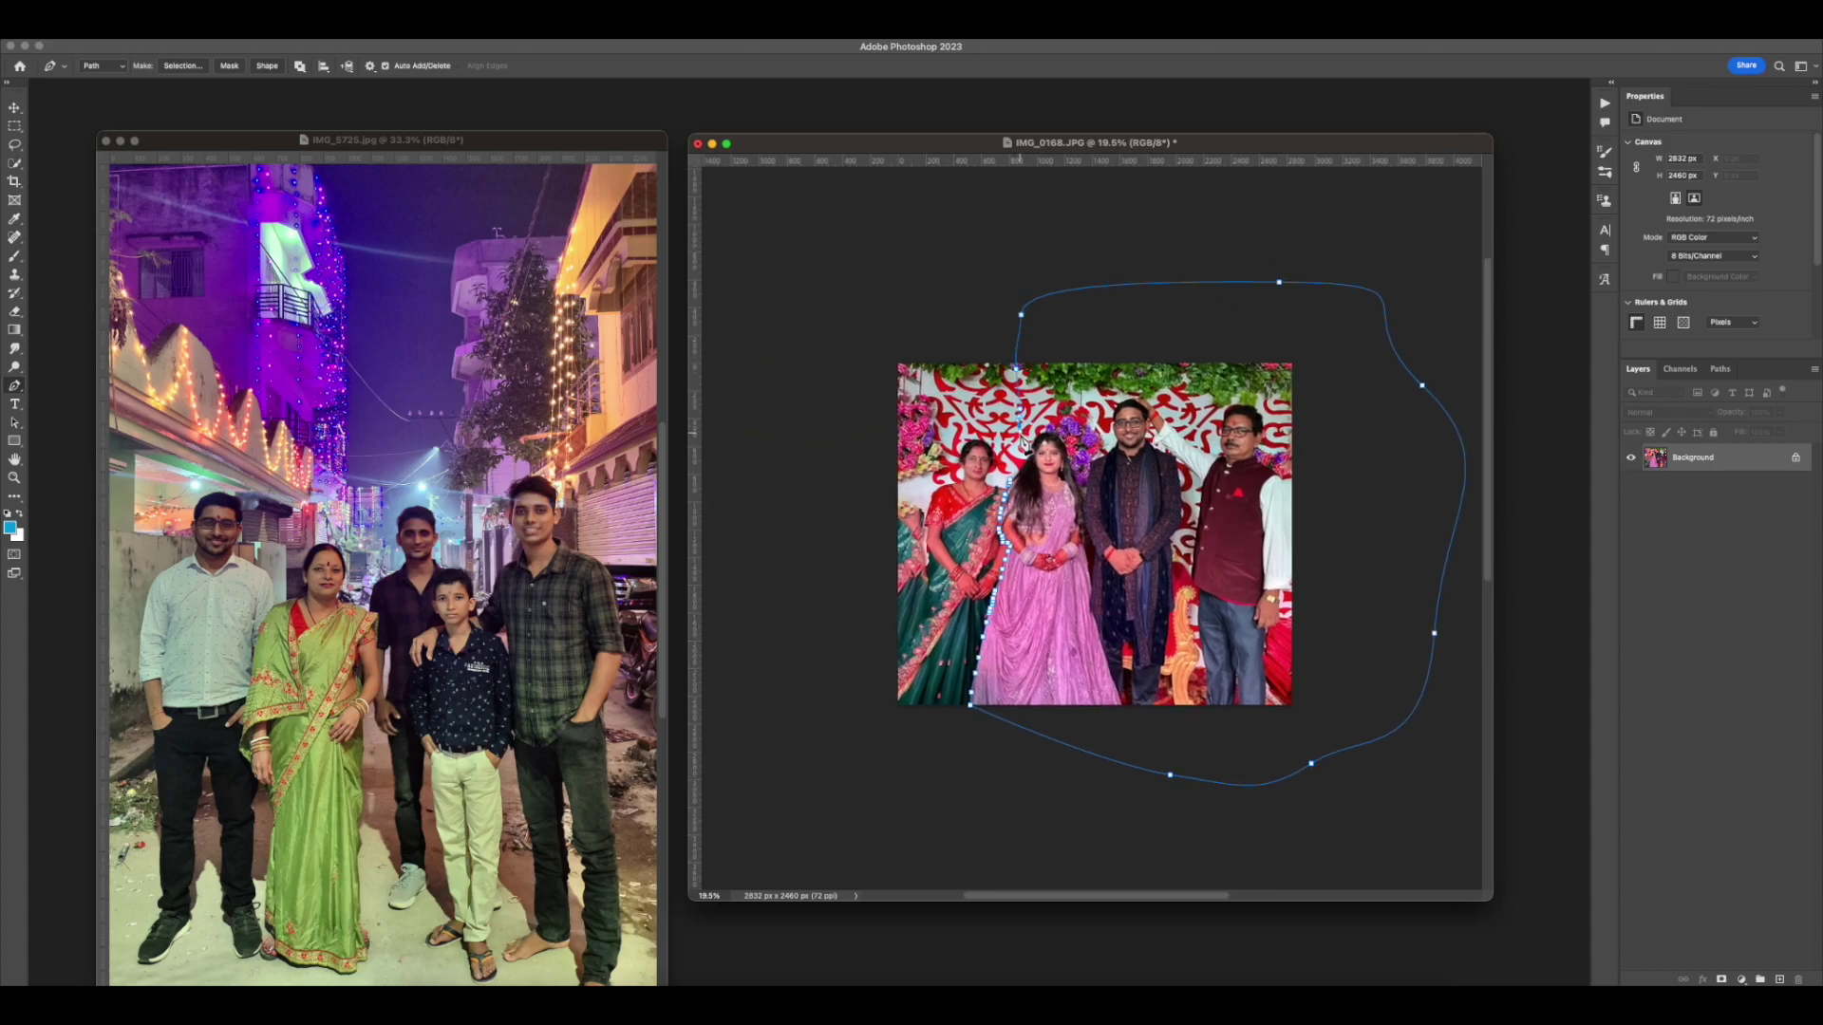
Convert the path to a new selection with a 1-pixel feather radius and copy the selected area to a new layer
right_click(1024, 440)
left_click(1088, 502)
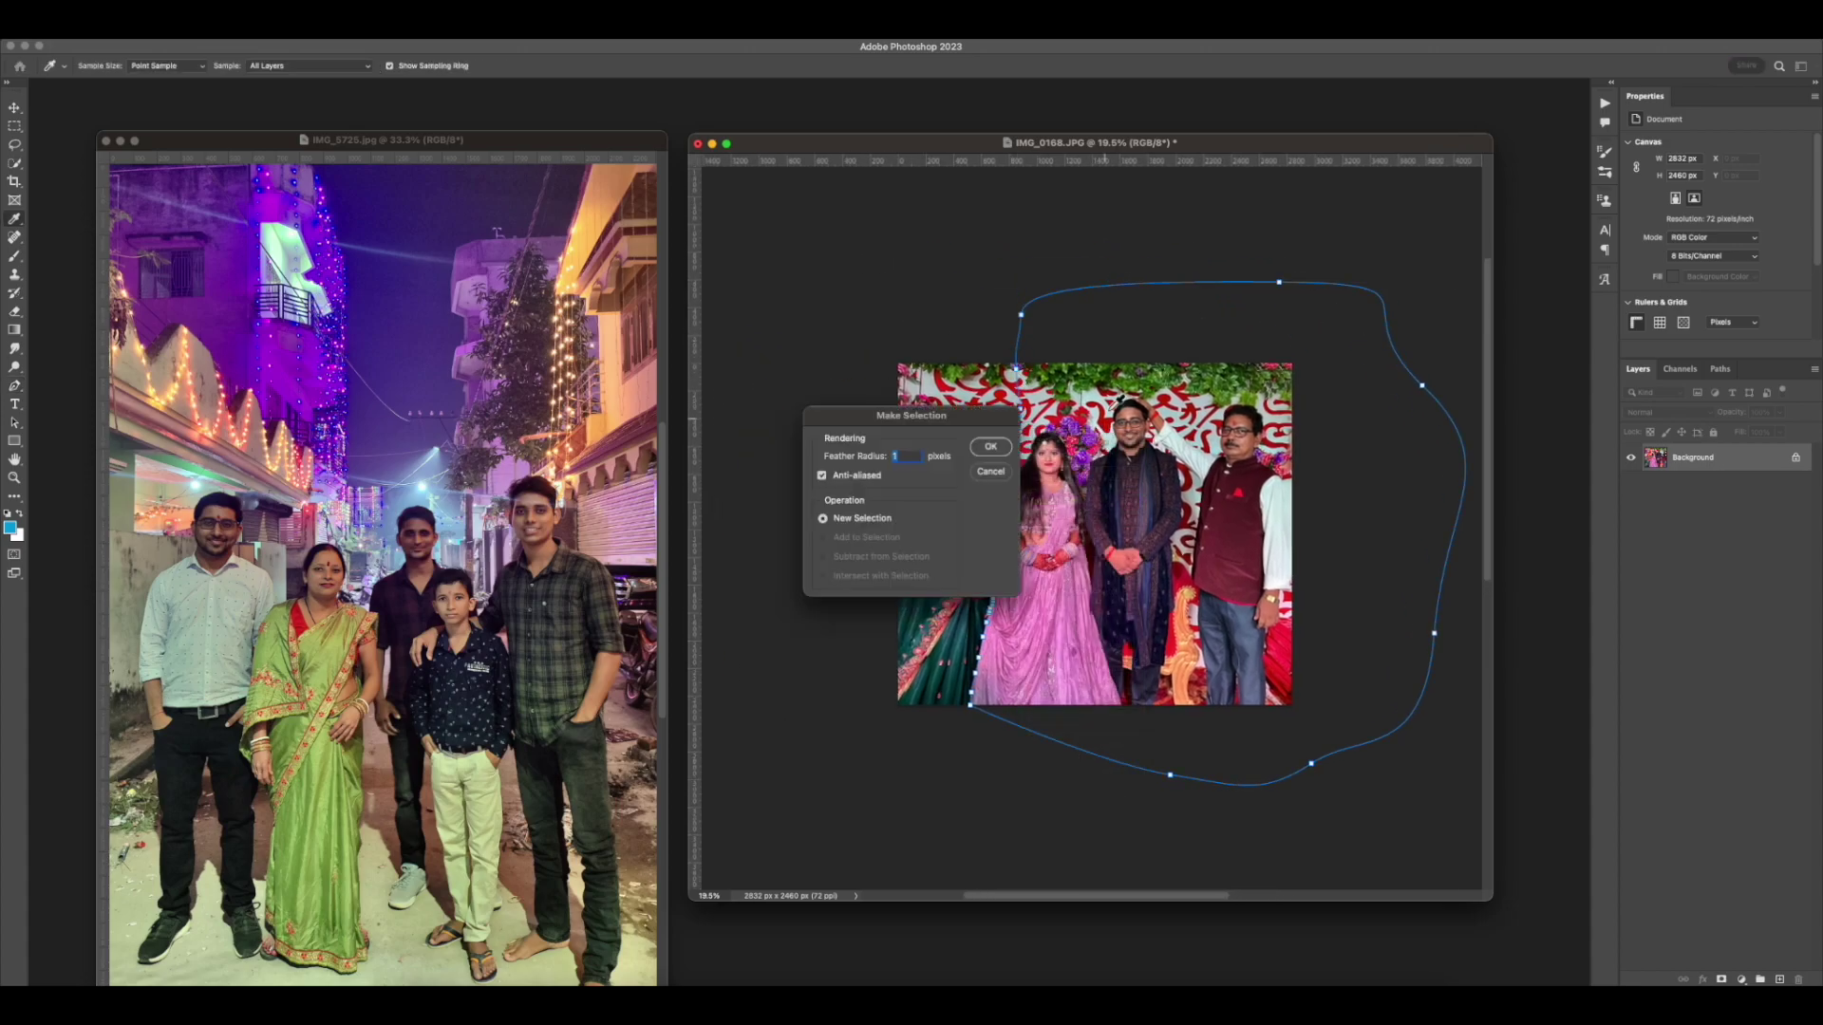
left_click(990, 446)
key("super+j")
key("super+0")
key("v")
scroll(1073, 484, "down", 2)
scroll(1073, 484, "right", 1)
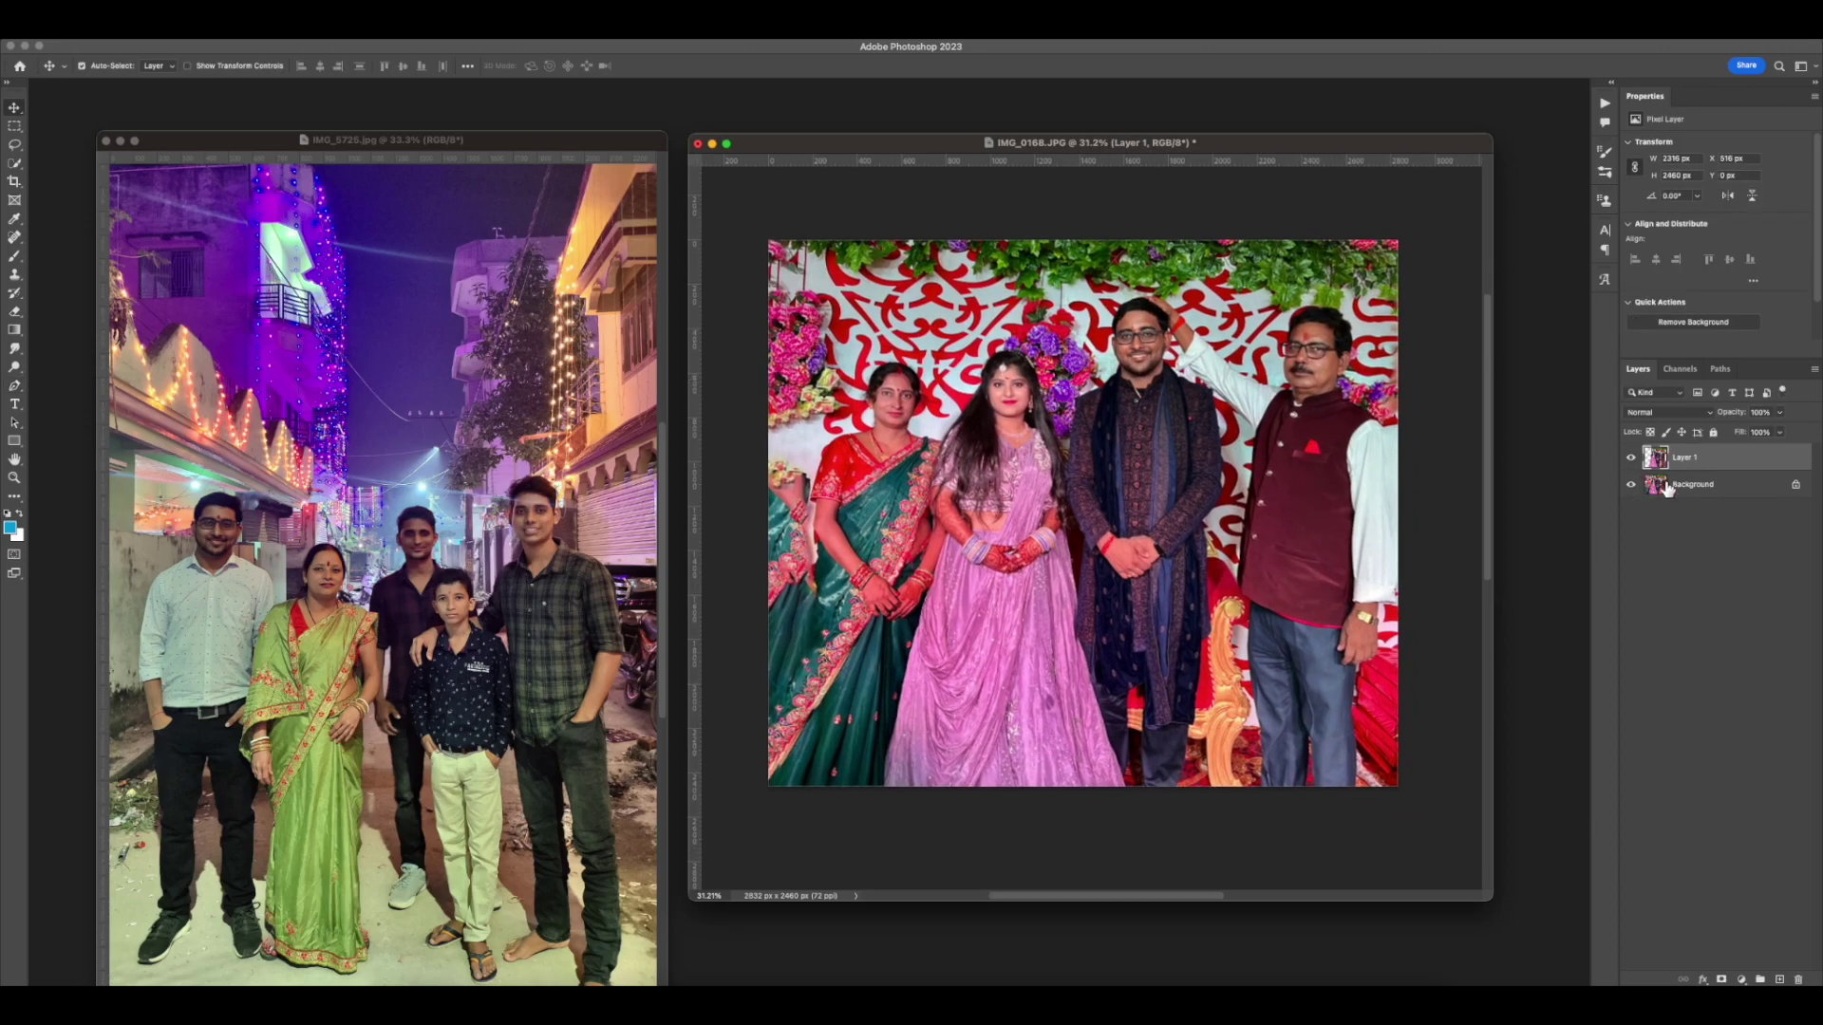
Lasso an area of about 320 by 633 px around the bride's hair edge and arm on the Background layer and copy it to a new layer
left_click(1668, 486)
scroll(968, 486, "up", 5)
left_click_drag(844, 472, 970, 493)
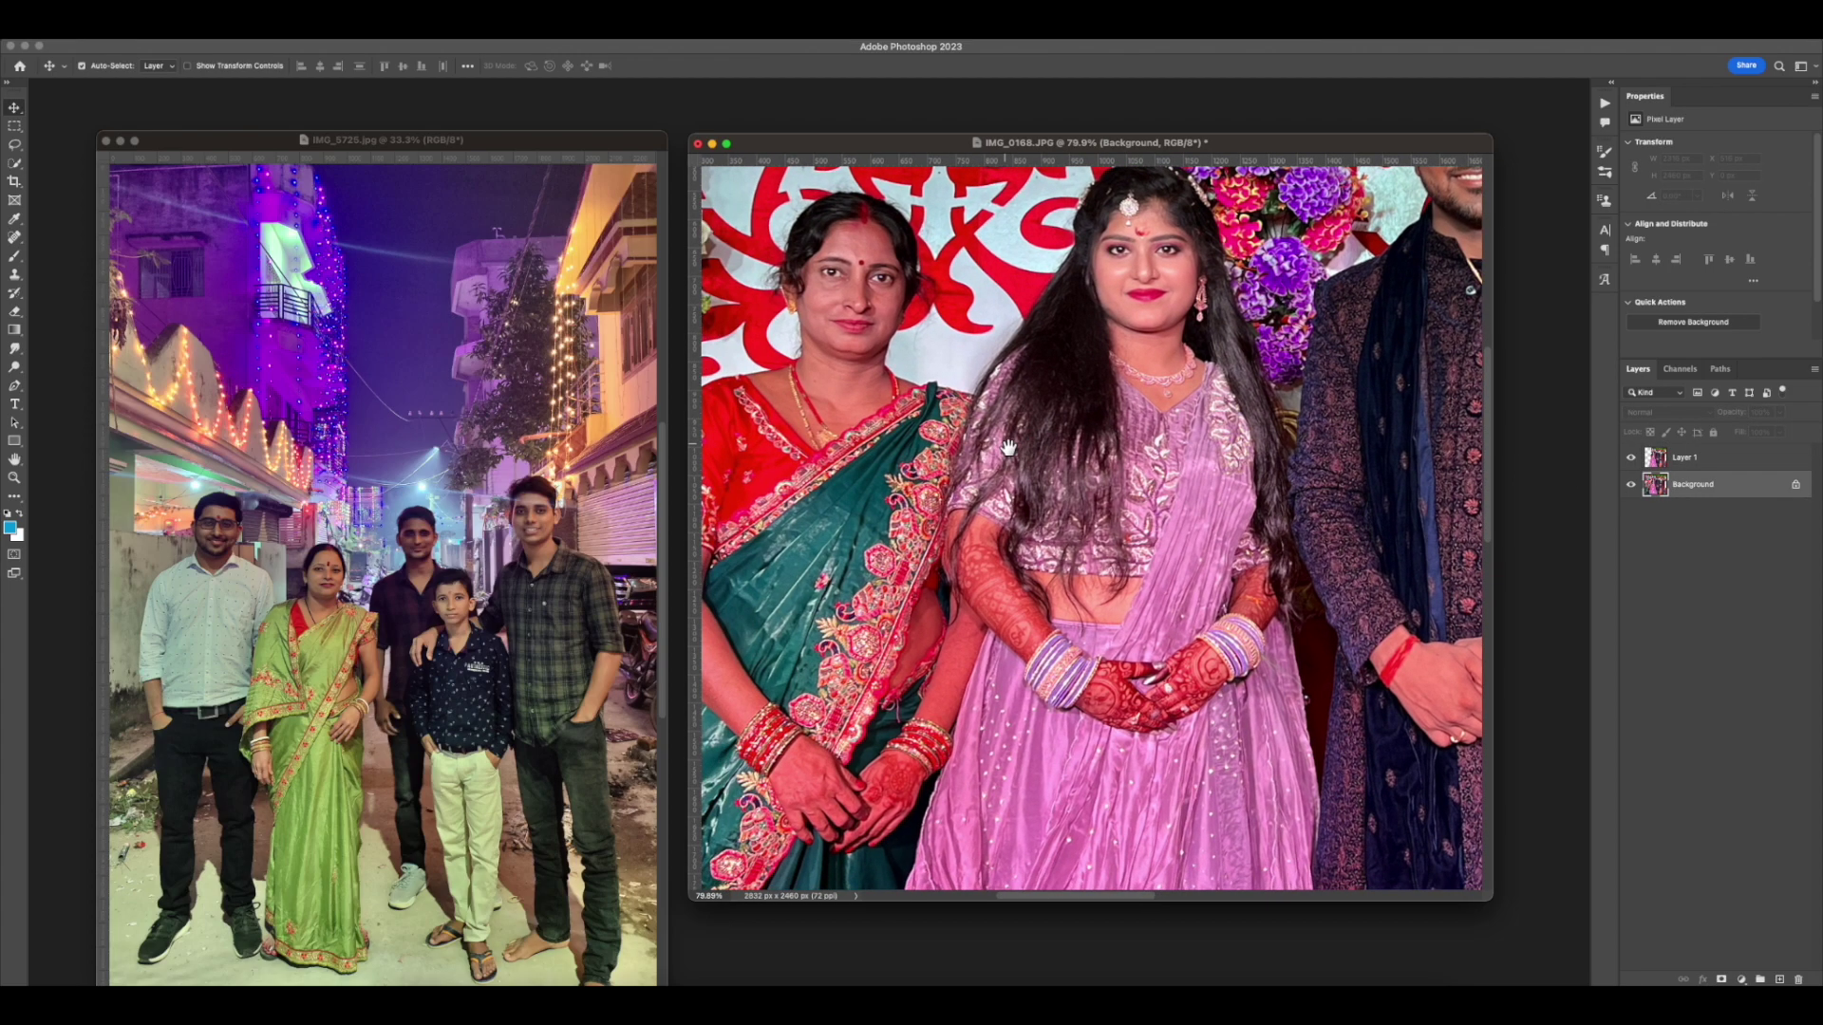
key("l")
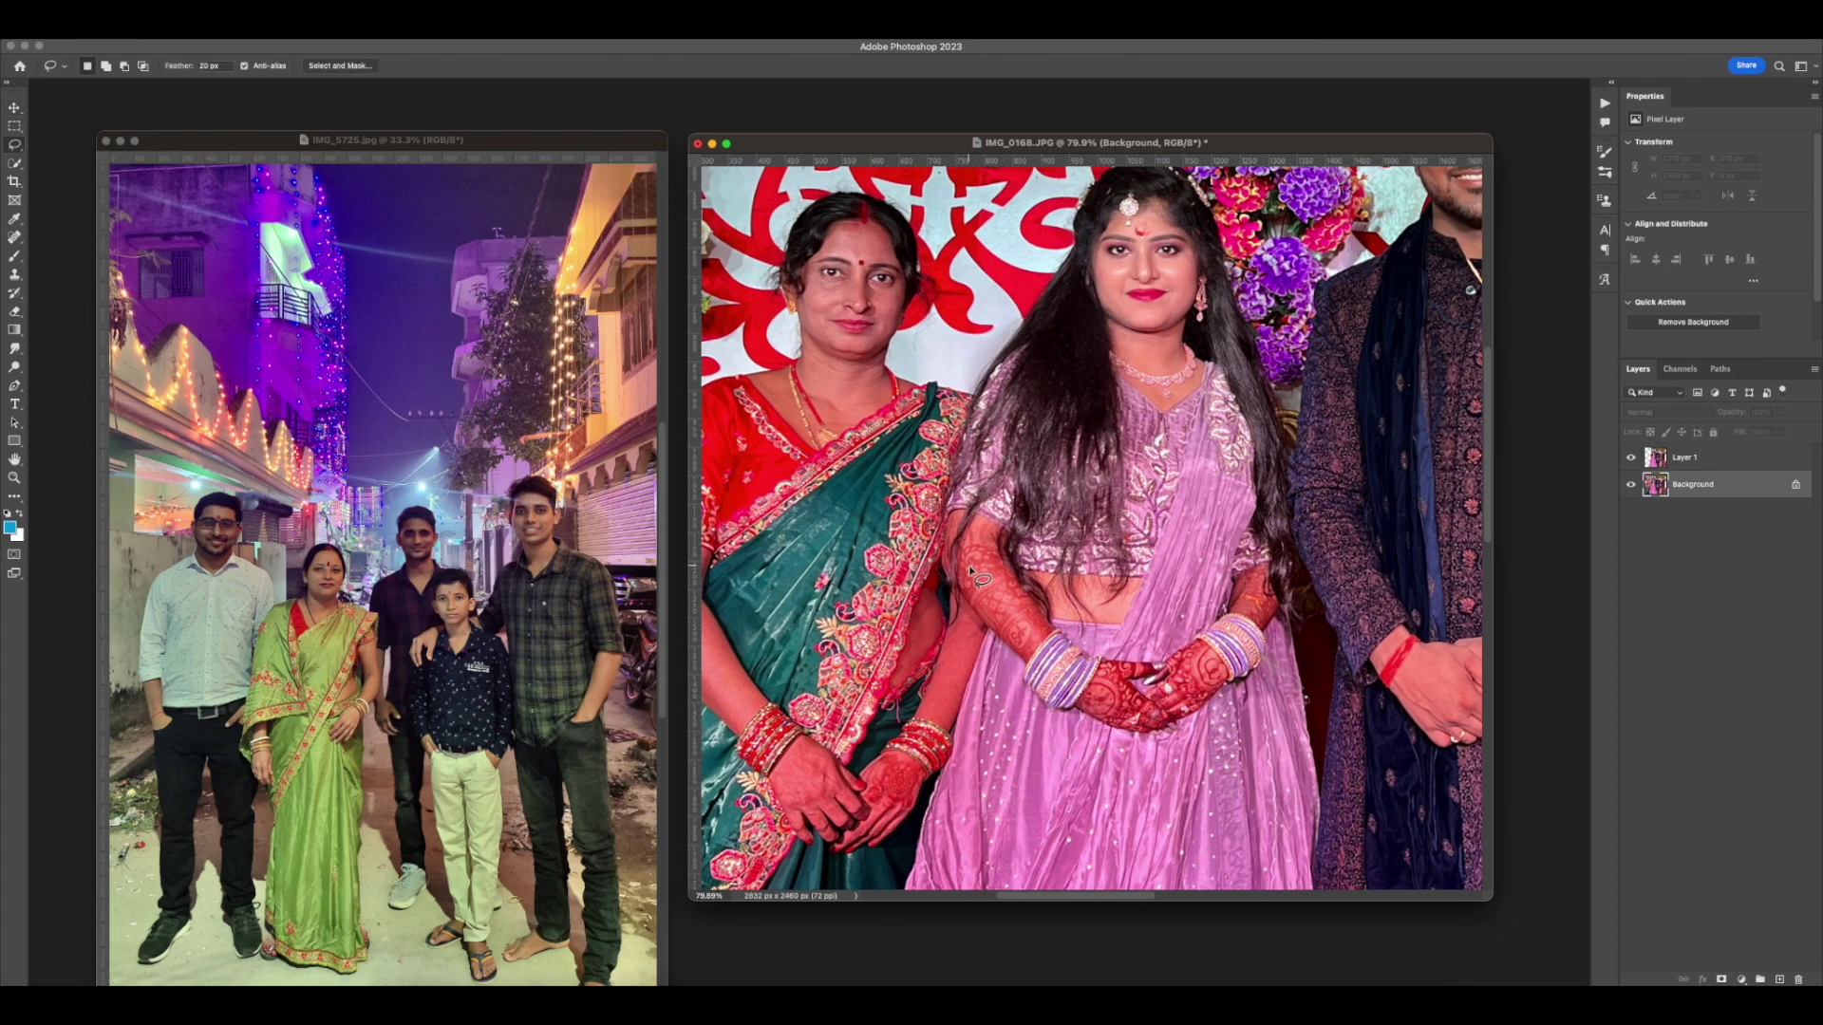
mouse_move(968, 575)
left_mouse_down()
mouse_move(994, 633)
mouse_move(950, 608)
mouse_move(936, 475)
mouse_move(1021, 333)
mouse_move(1044, 428)
left_mouse_up()
key("ctrl+j")
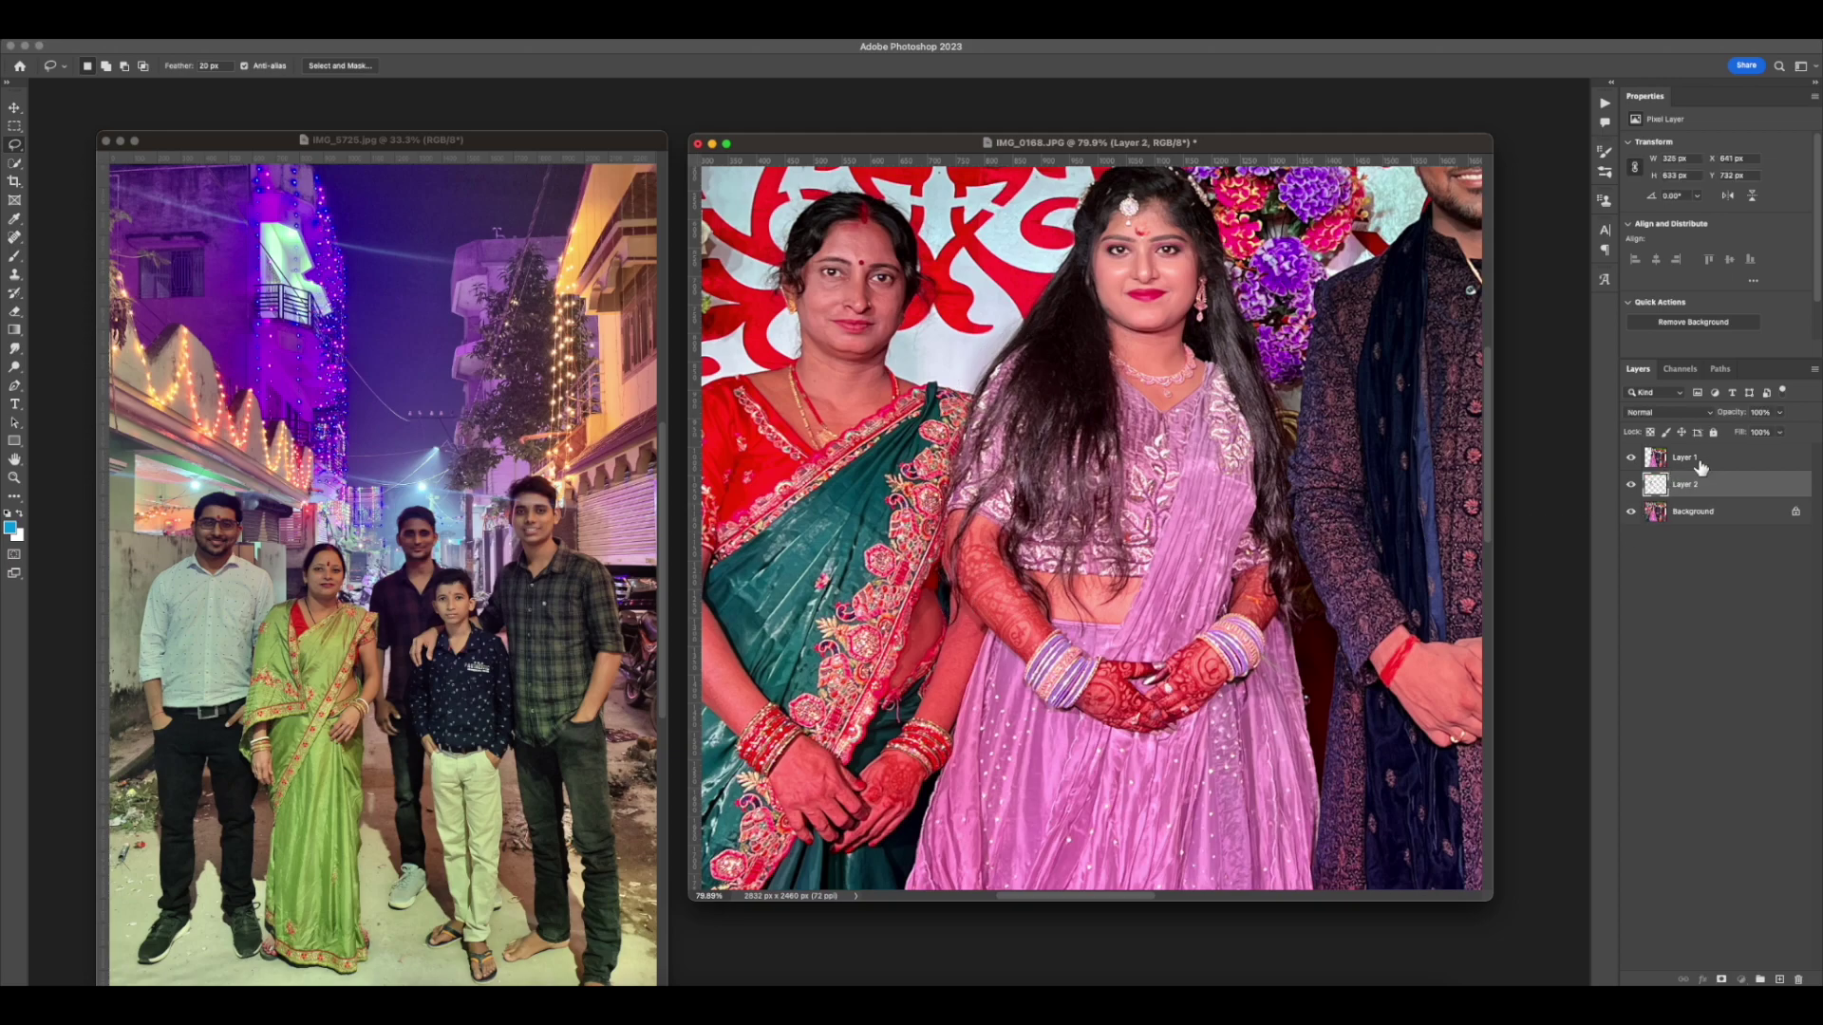
Select Layer 1 and Layer 2 together and link them
left_click(1700, 465, "shift")
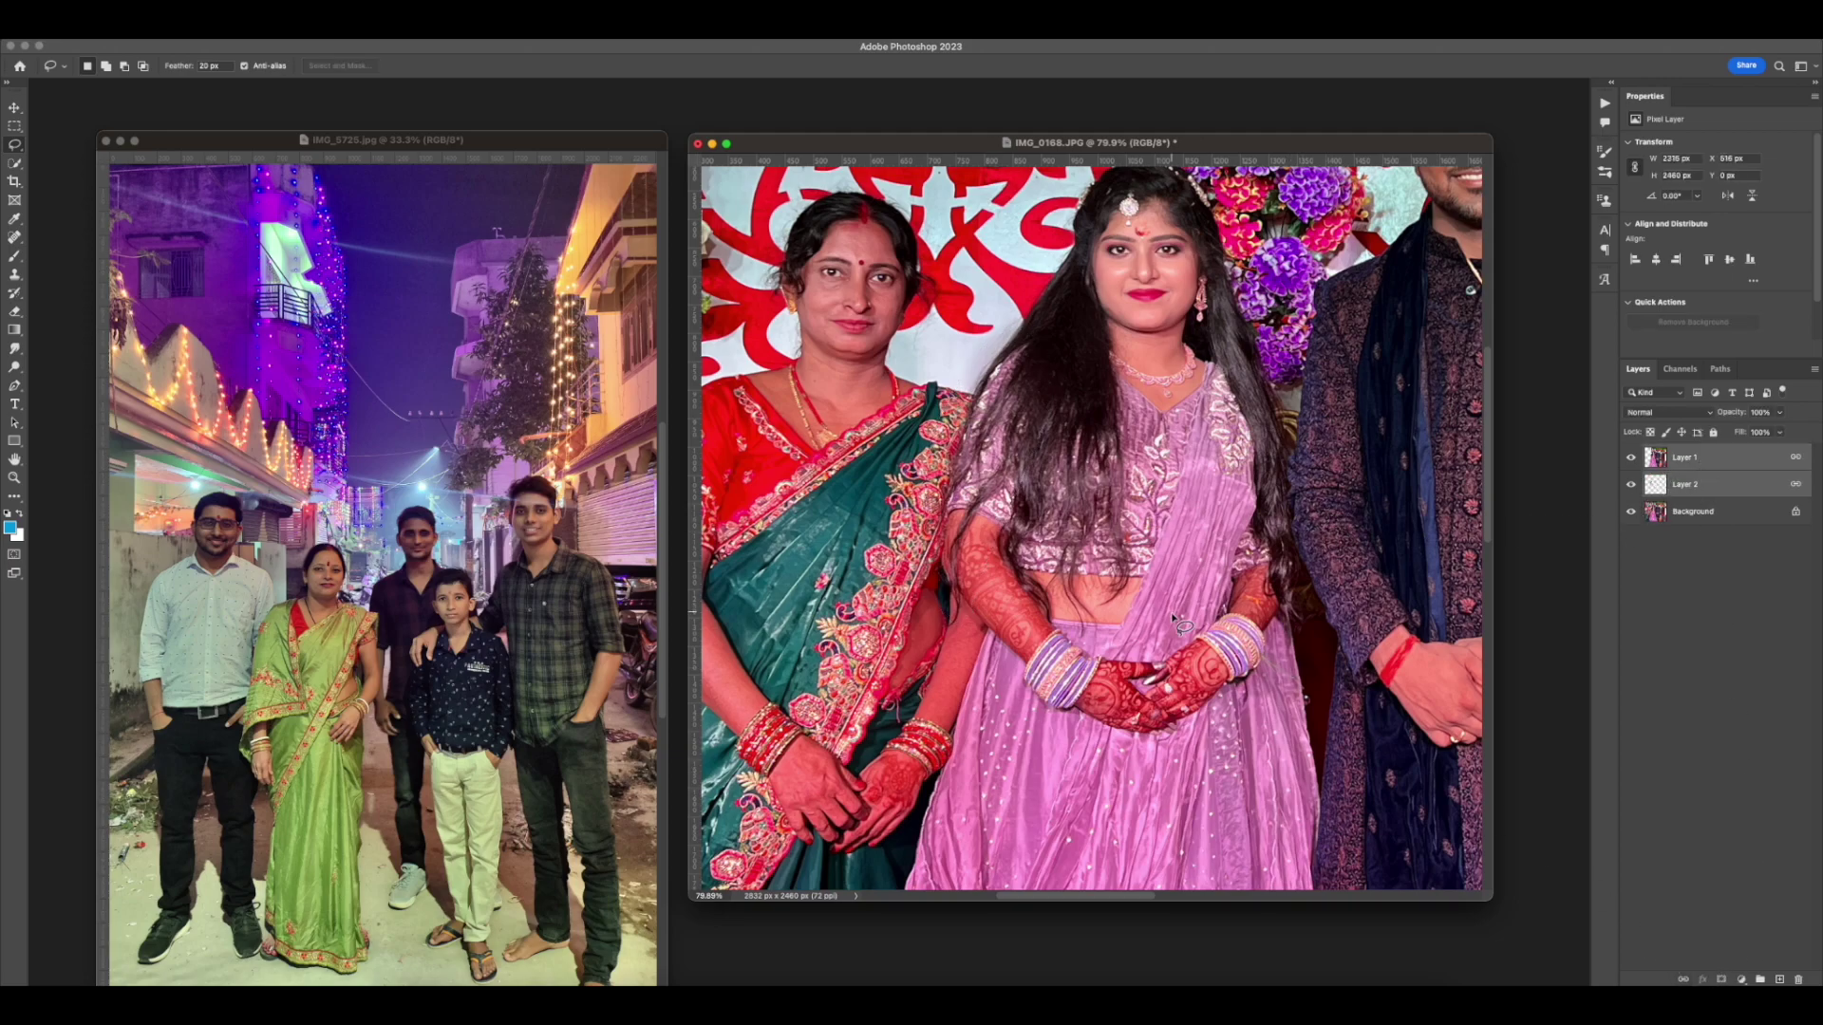
scroll(1180, 626, "down", 5)
key("v")
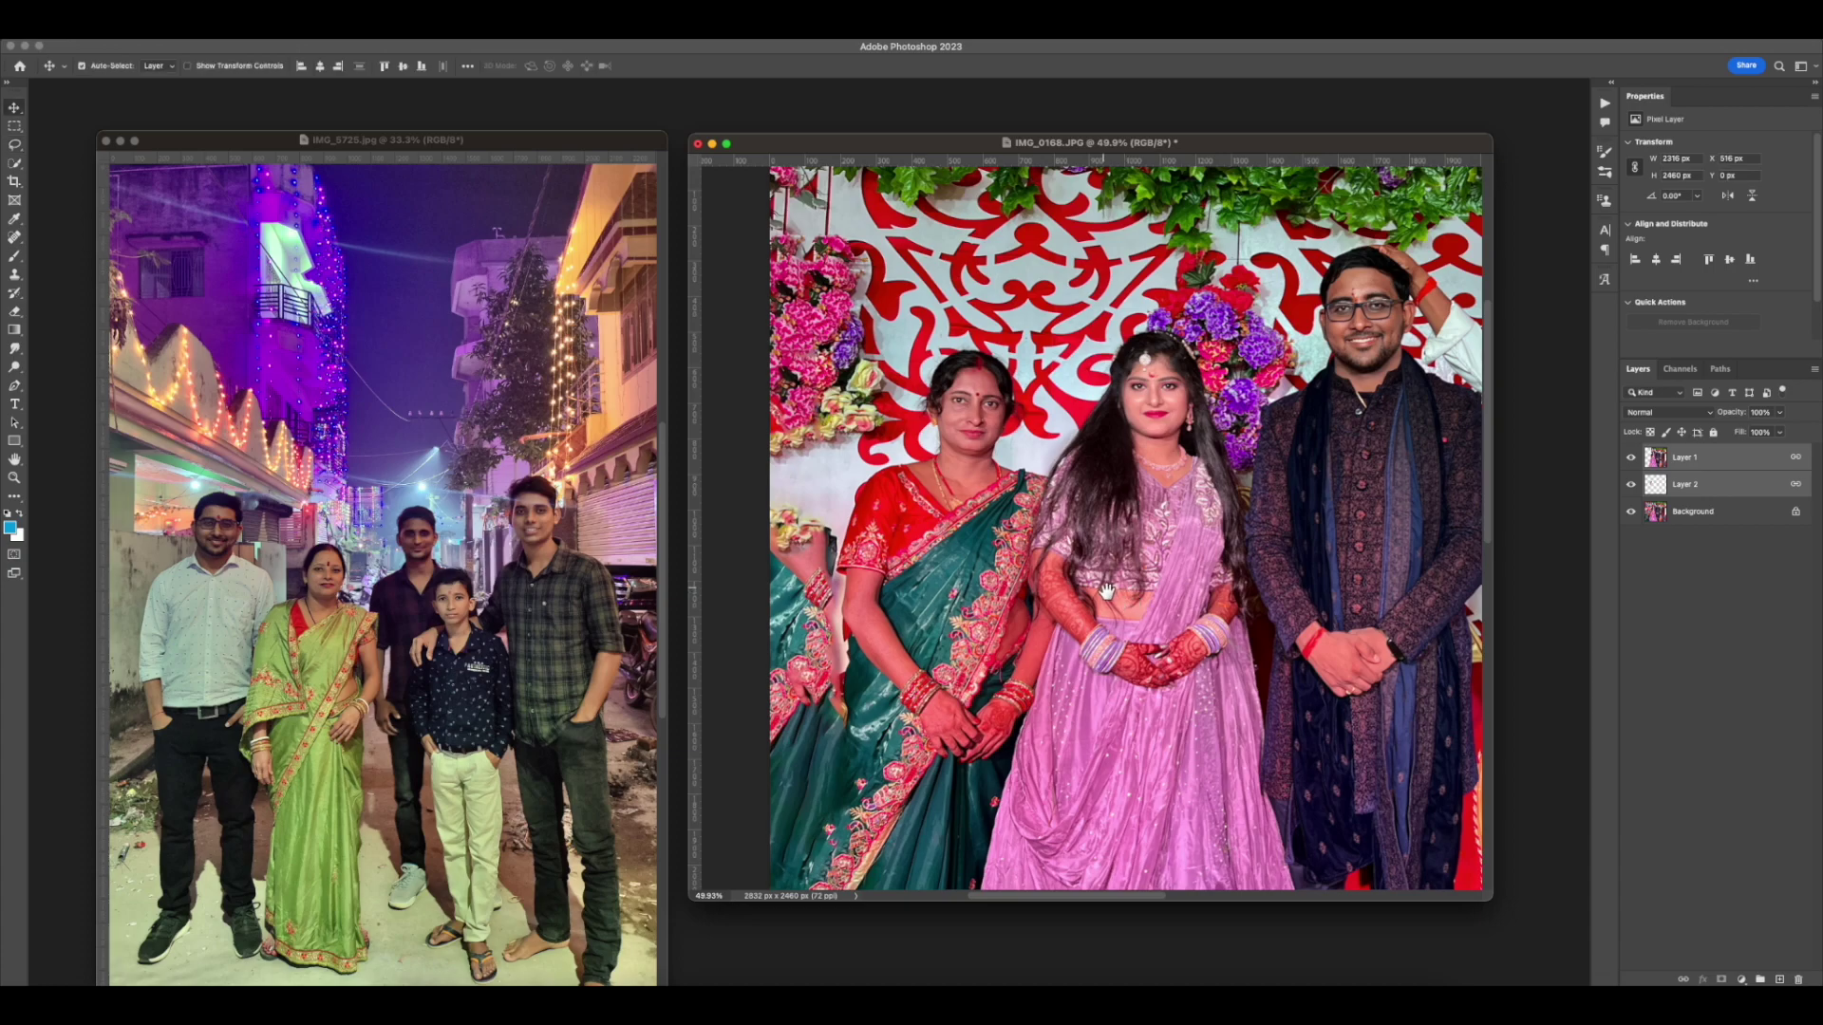
scroll(1107, 591, "down", 3)
scroll(1113, 532, "down", 1)
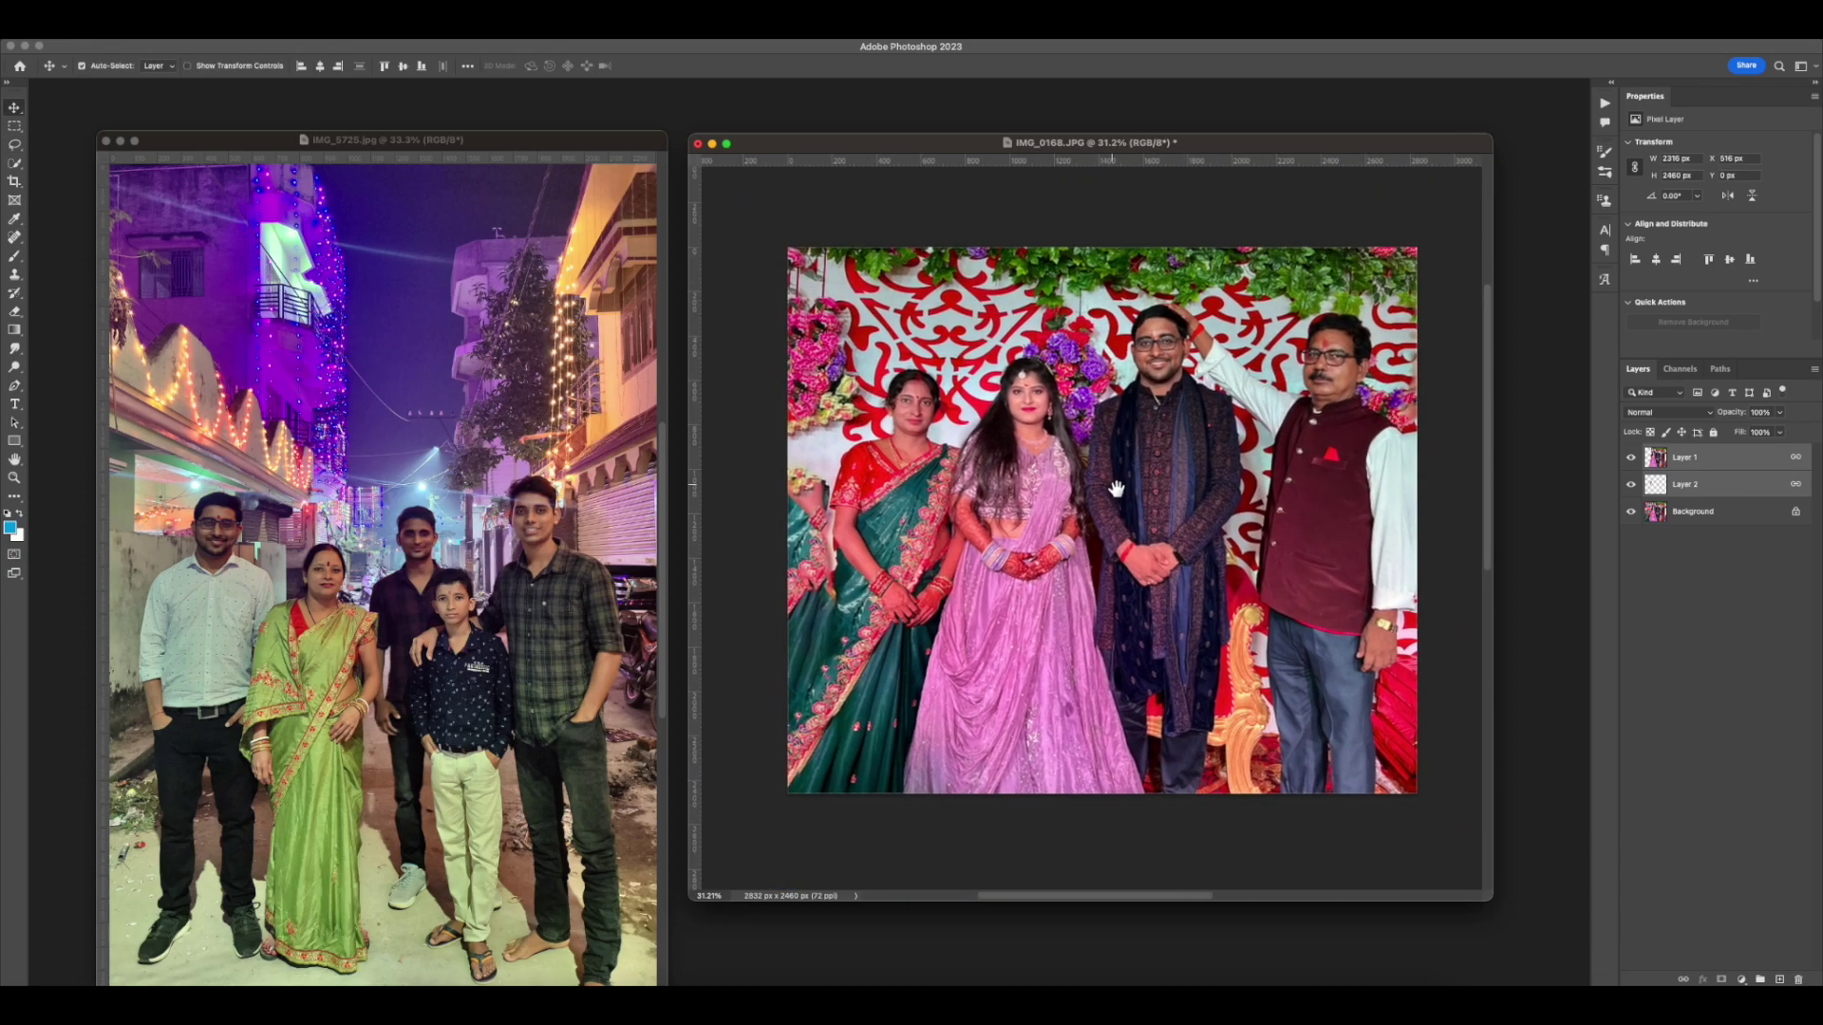
Switch to the street group photo and display it in full-screen mode with the whole group in view
left_click(468, 659)
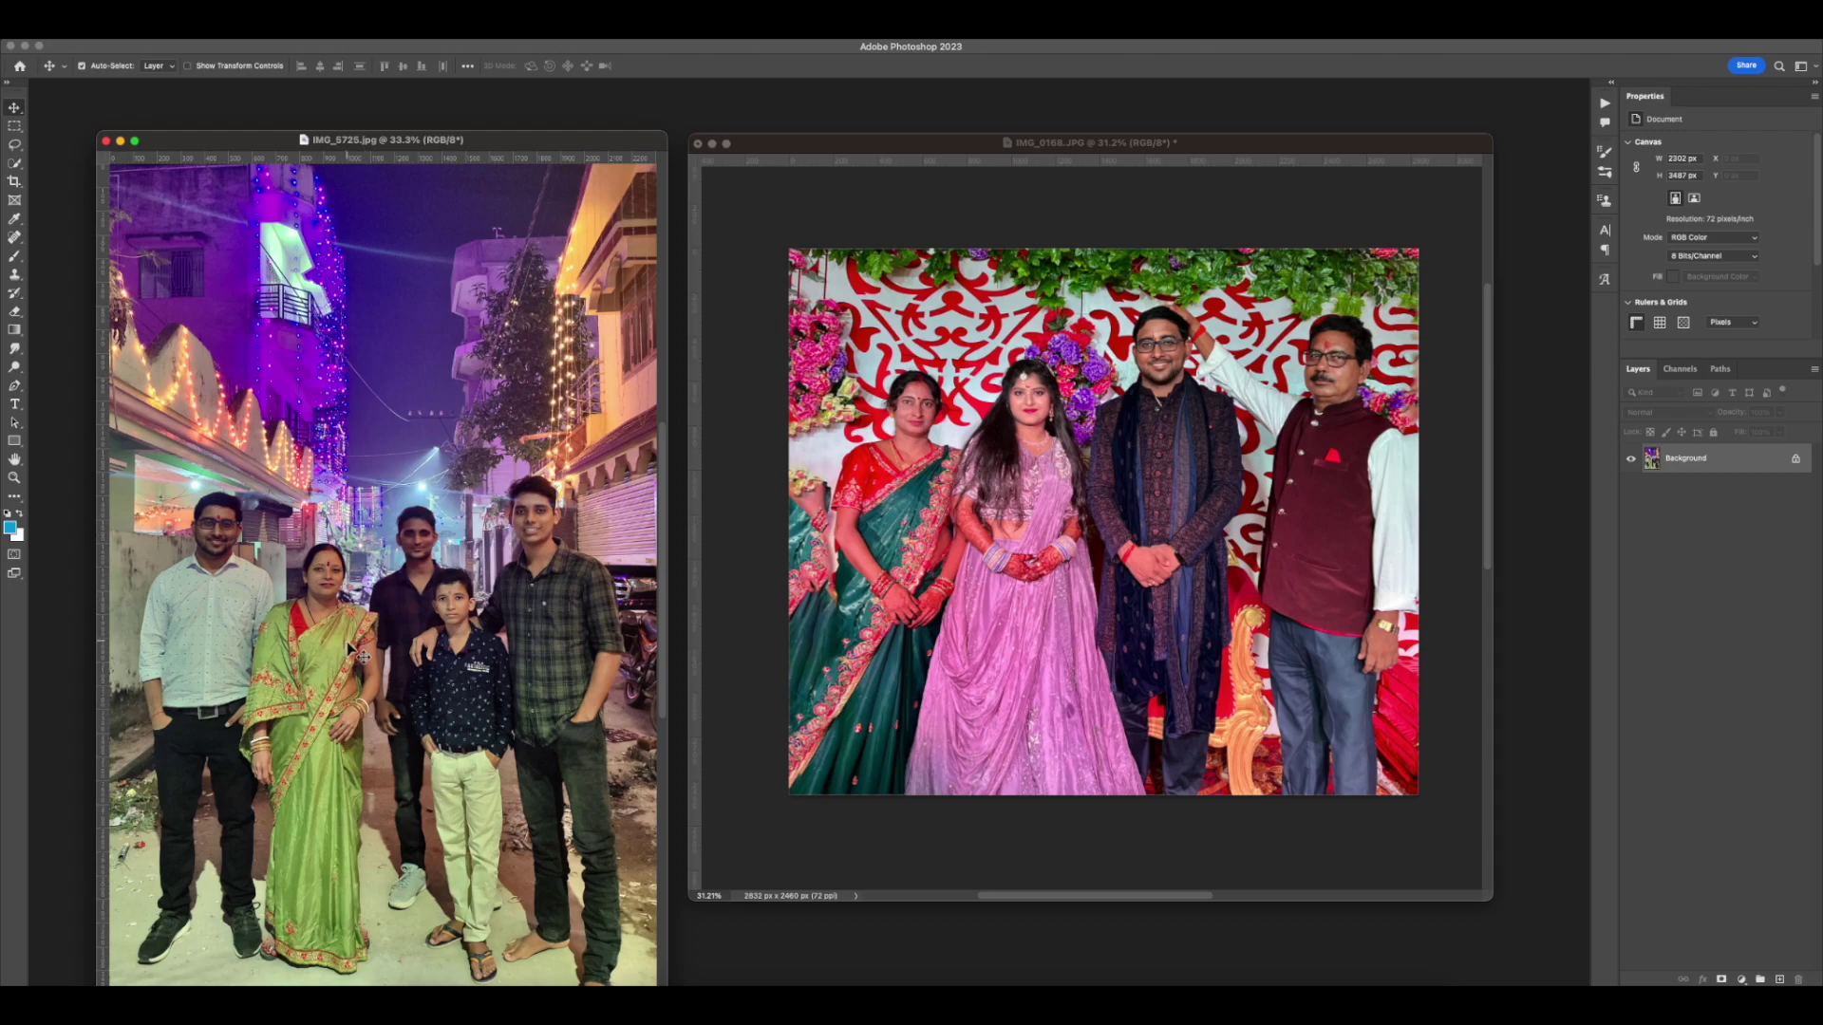
key("f")
left_click_drag(570, 626, 631, 447)
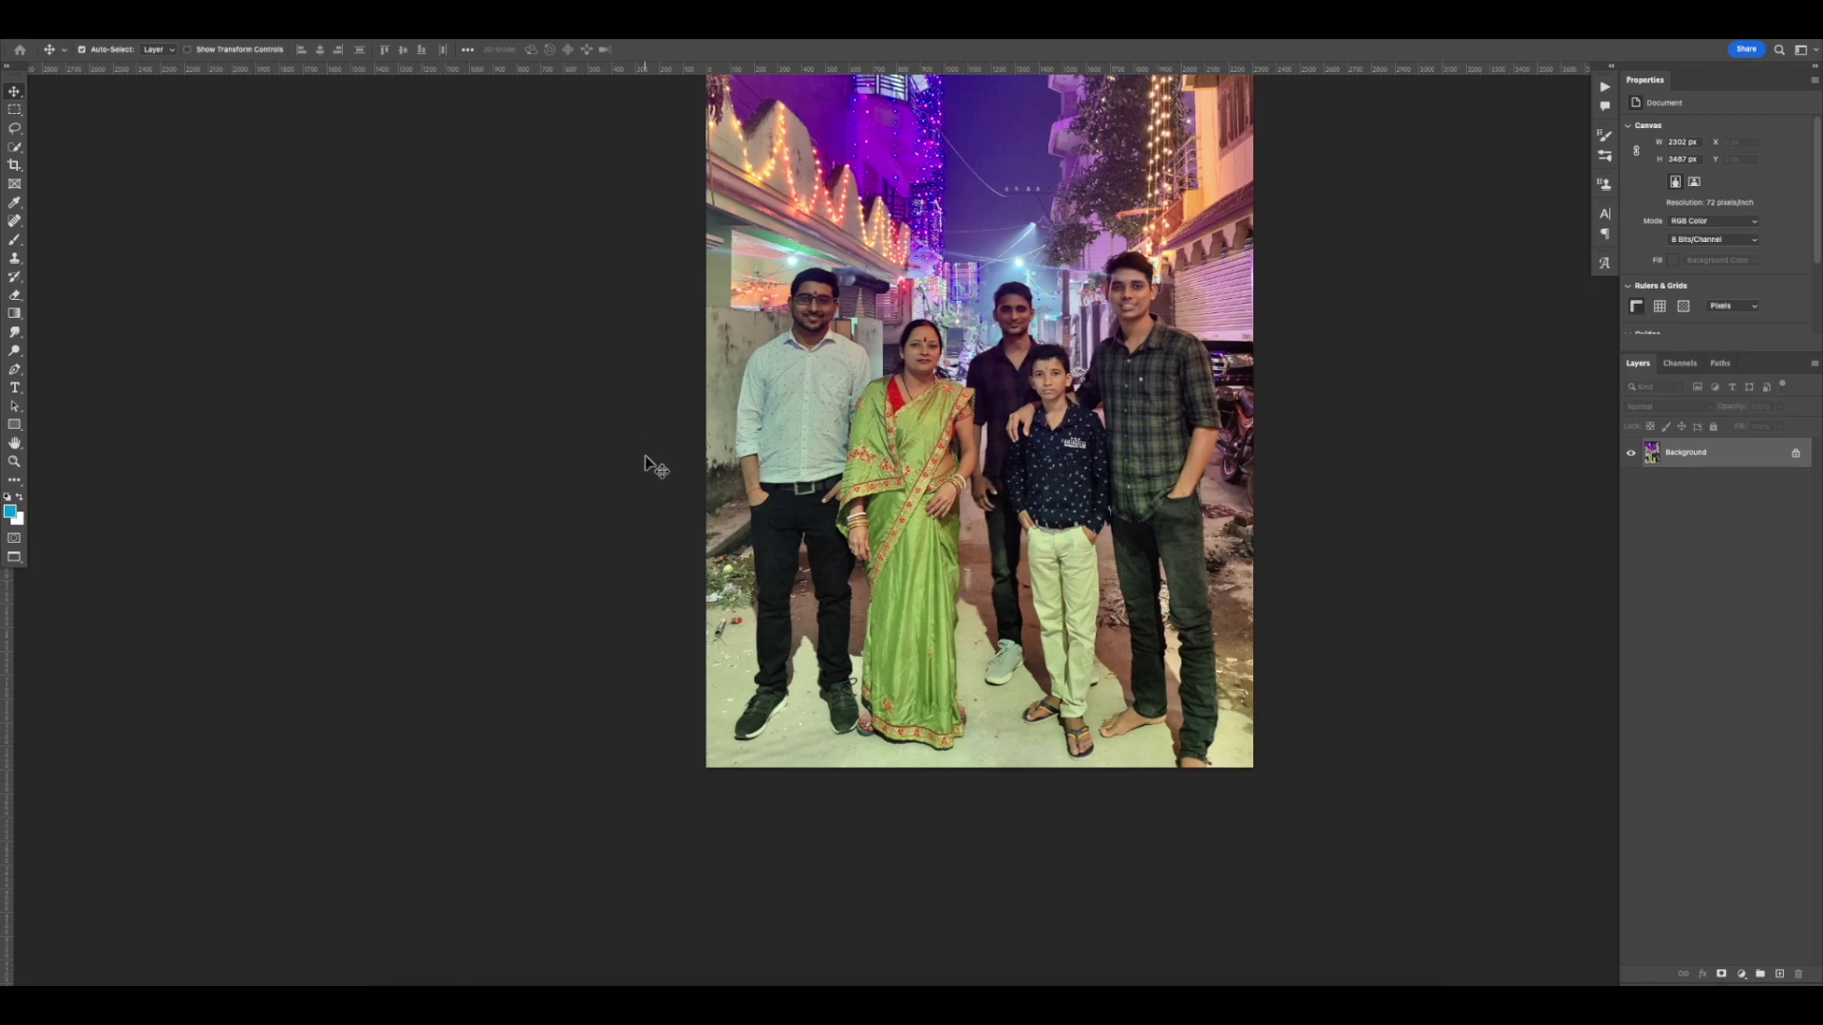
Show both photos in separate windows, marquee-select the woman in the green sari, and copy the selected area to a new layer
key("f")
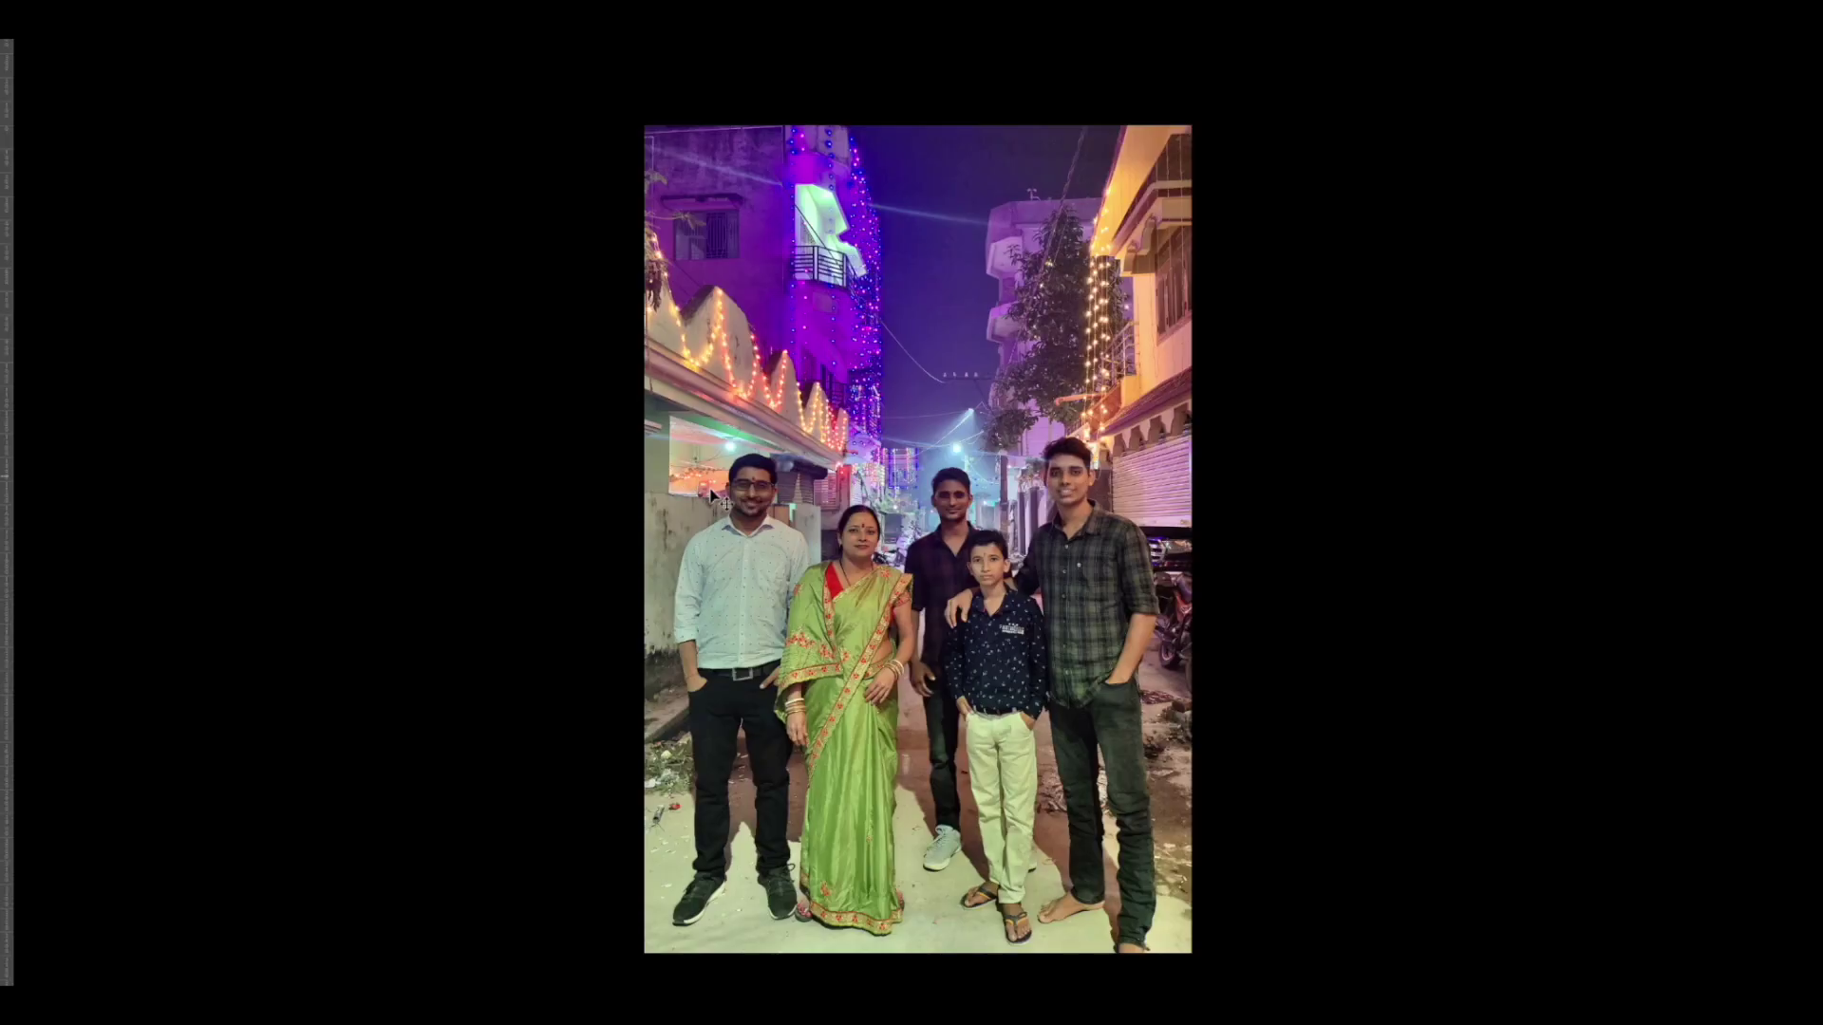
key("f")
key("m")
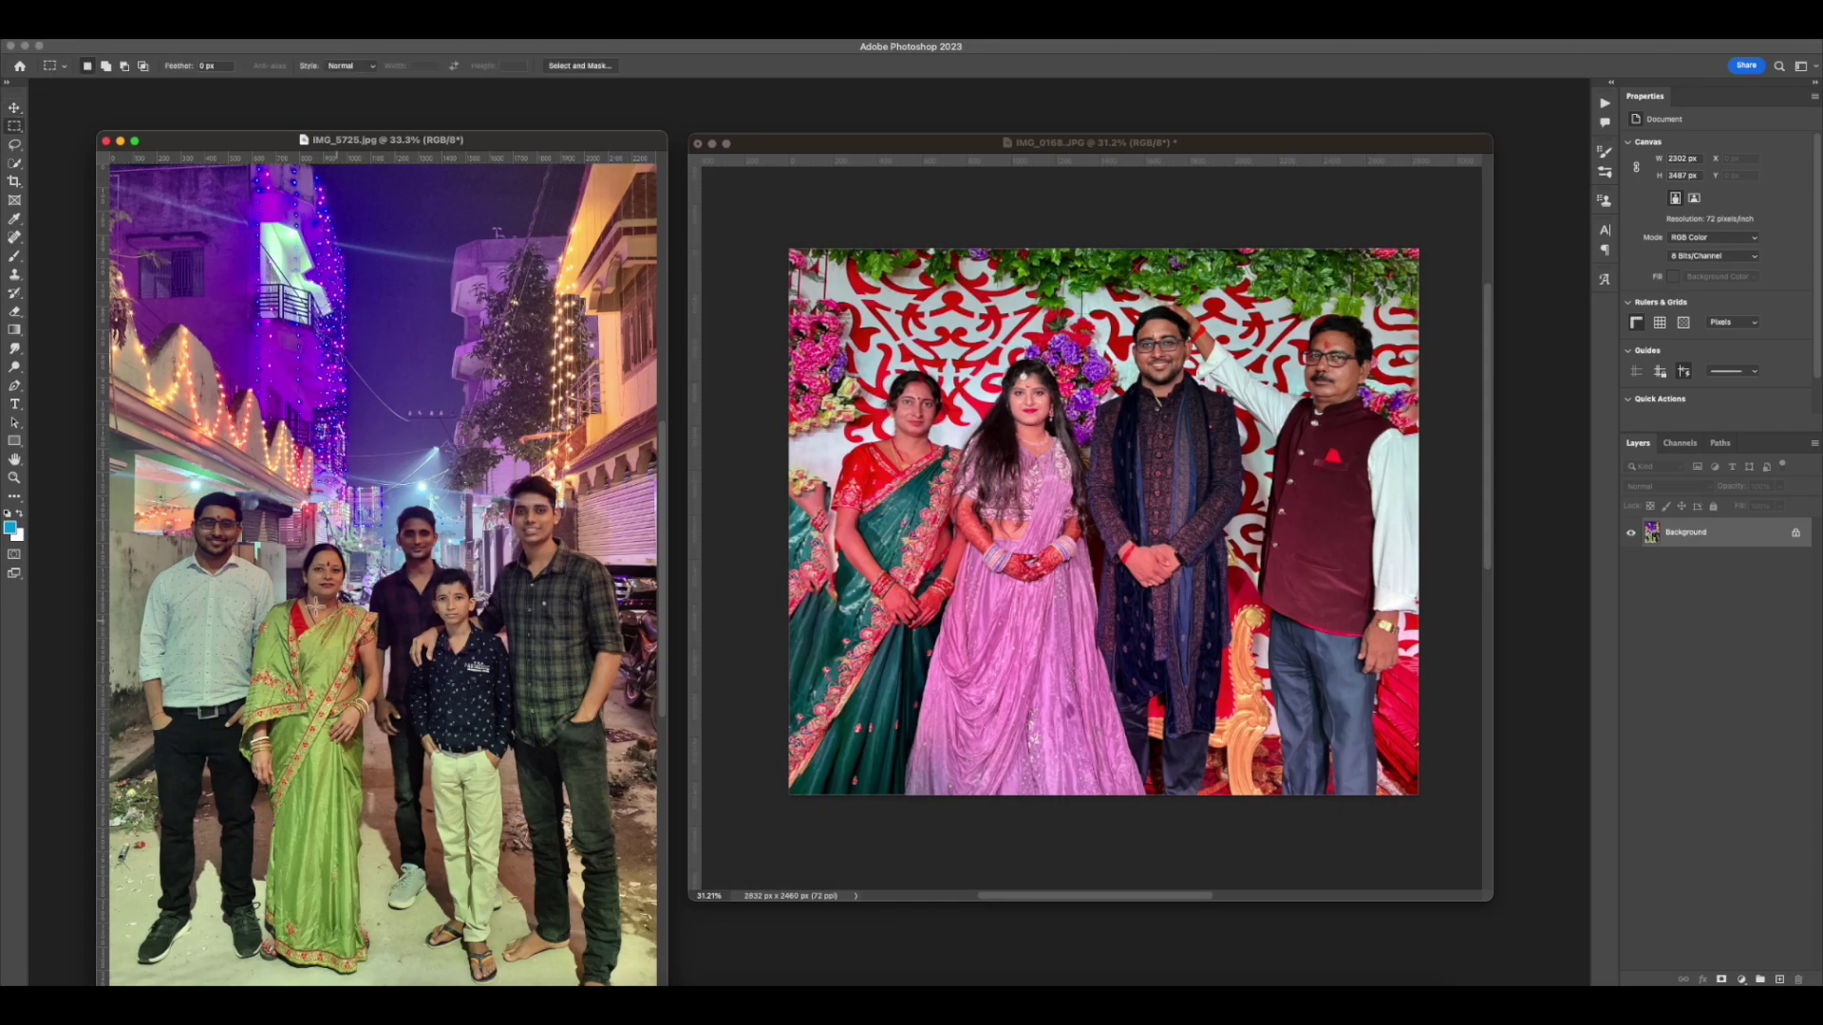
mouse_move(253, 542)
left_mouse_down()
mouse_move(406, 873)
mouse_move(410, 928)
left_mouse_up()
left_click_drag(361, 850, 356, 843)
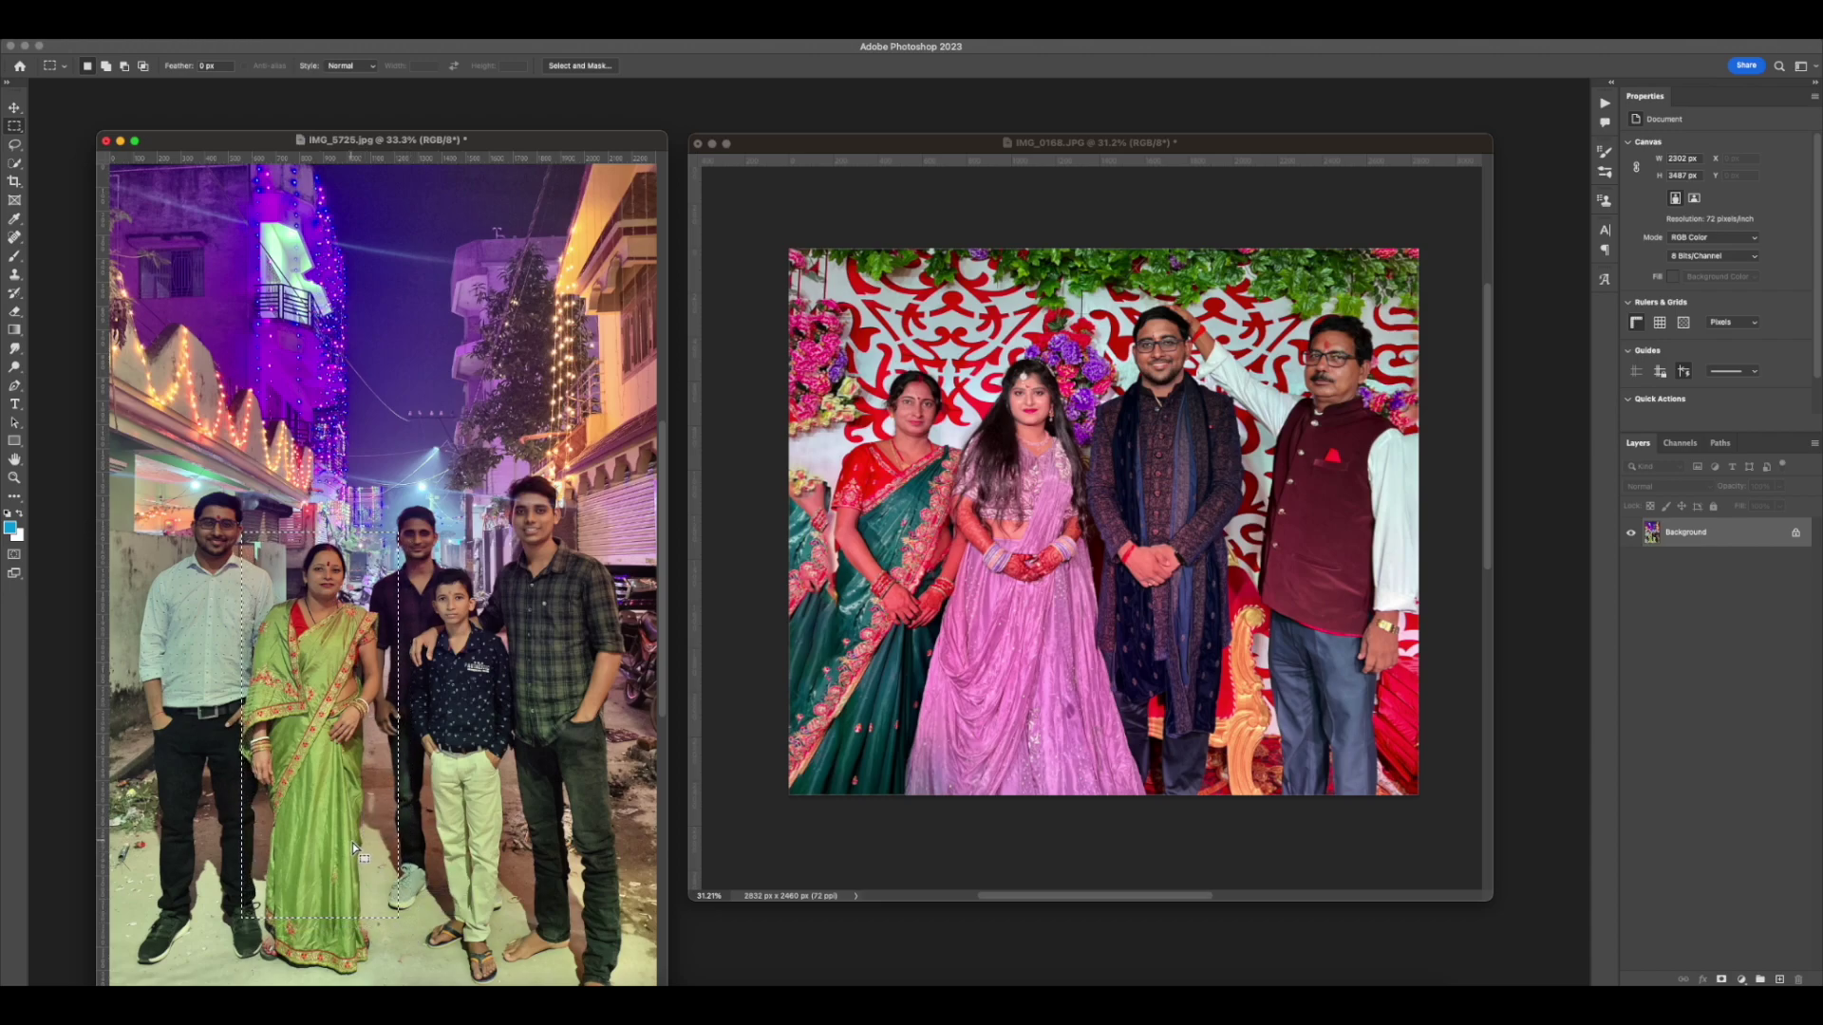
key("ctrl+j")
Move the copied green-sari layer into the wedding photo and close the street group photo
key("v")
left_click_drag(328, 738, 931, 595)
left_click(426, 562)
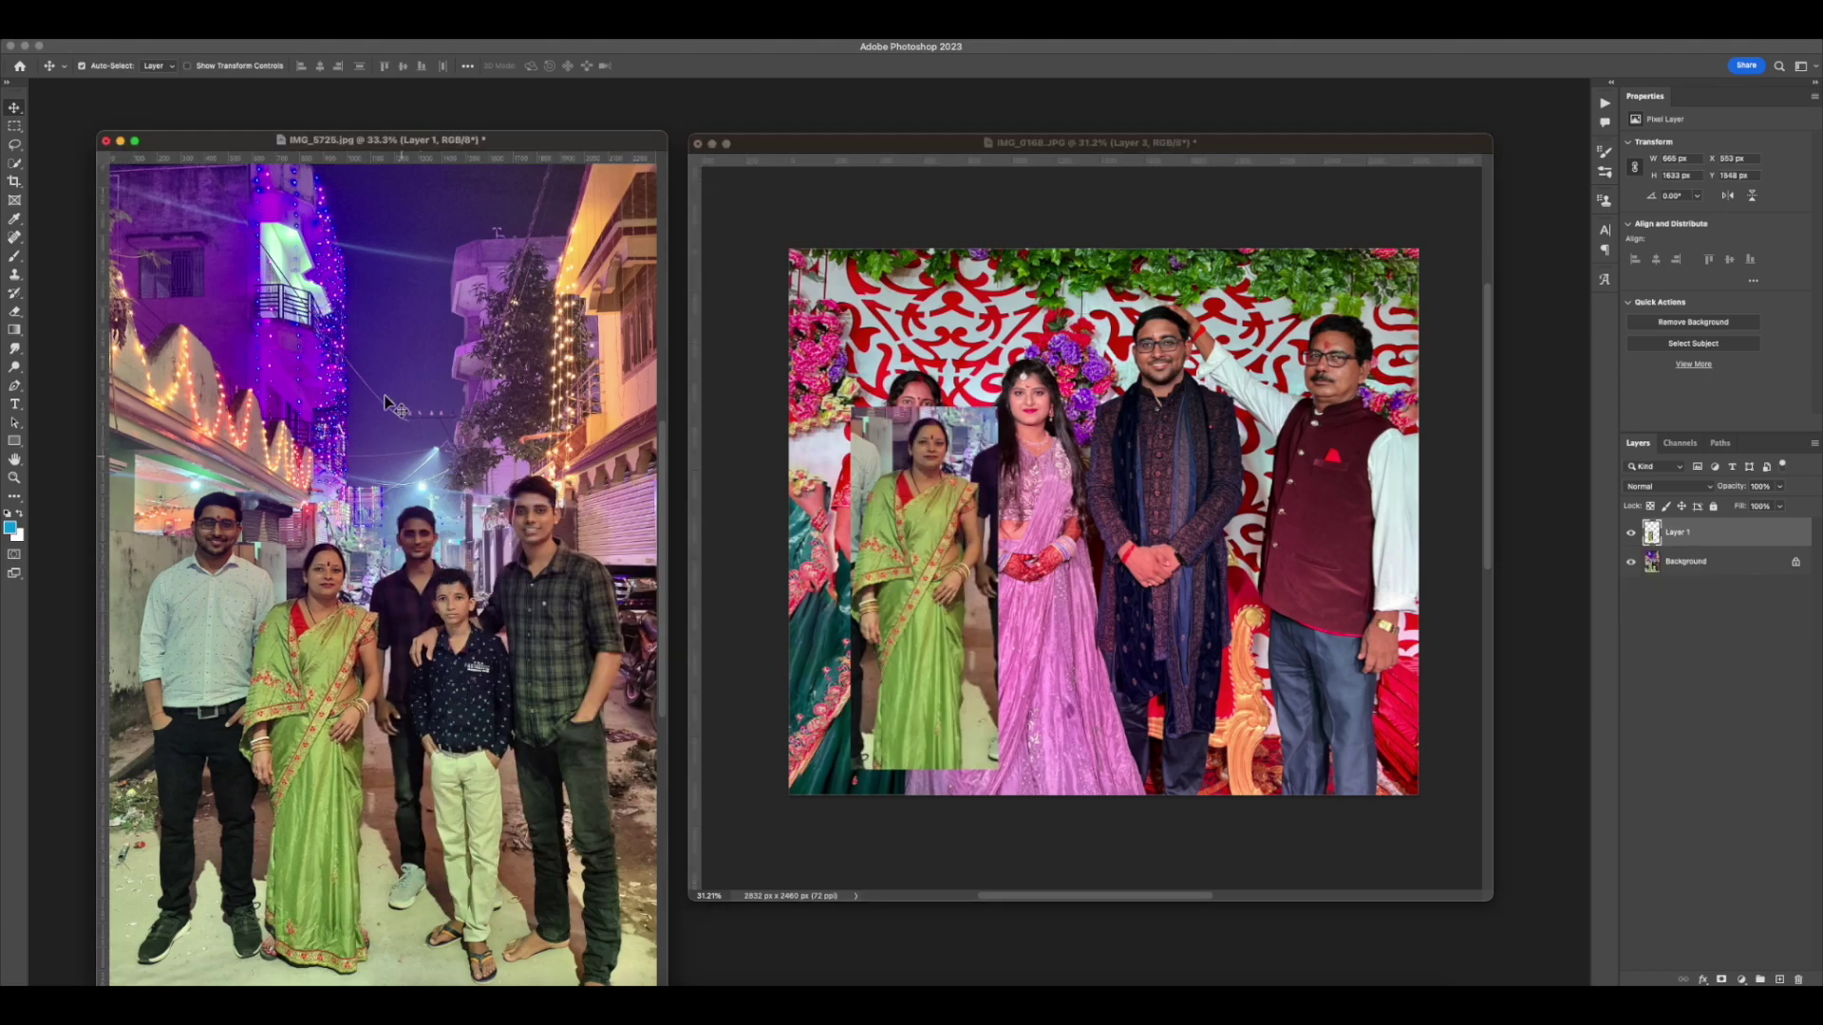
left_click(106, 140)
left_click(938, 374)
Reposition and enlarge the wedding photo's window, and place the green-sari layer over the woman beside the bride
left_click_drag(939, 143, 627, 144)
left_click(1178, 889)
left_click_drag(1181, 902, 1516, 987)
left_click_drag(811, 670, 784, 630)
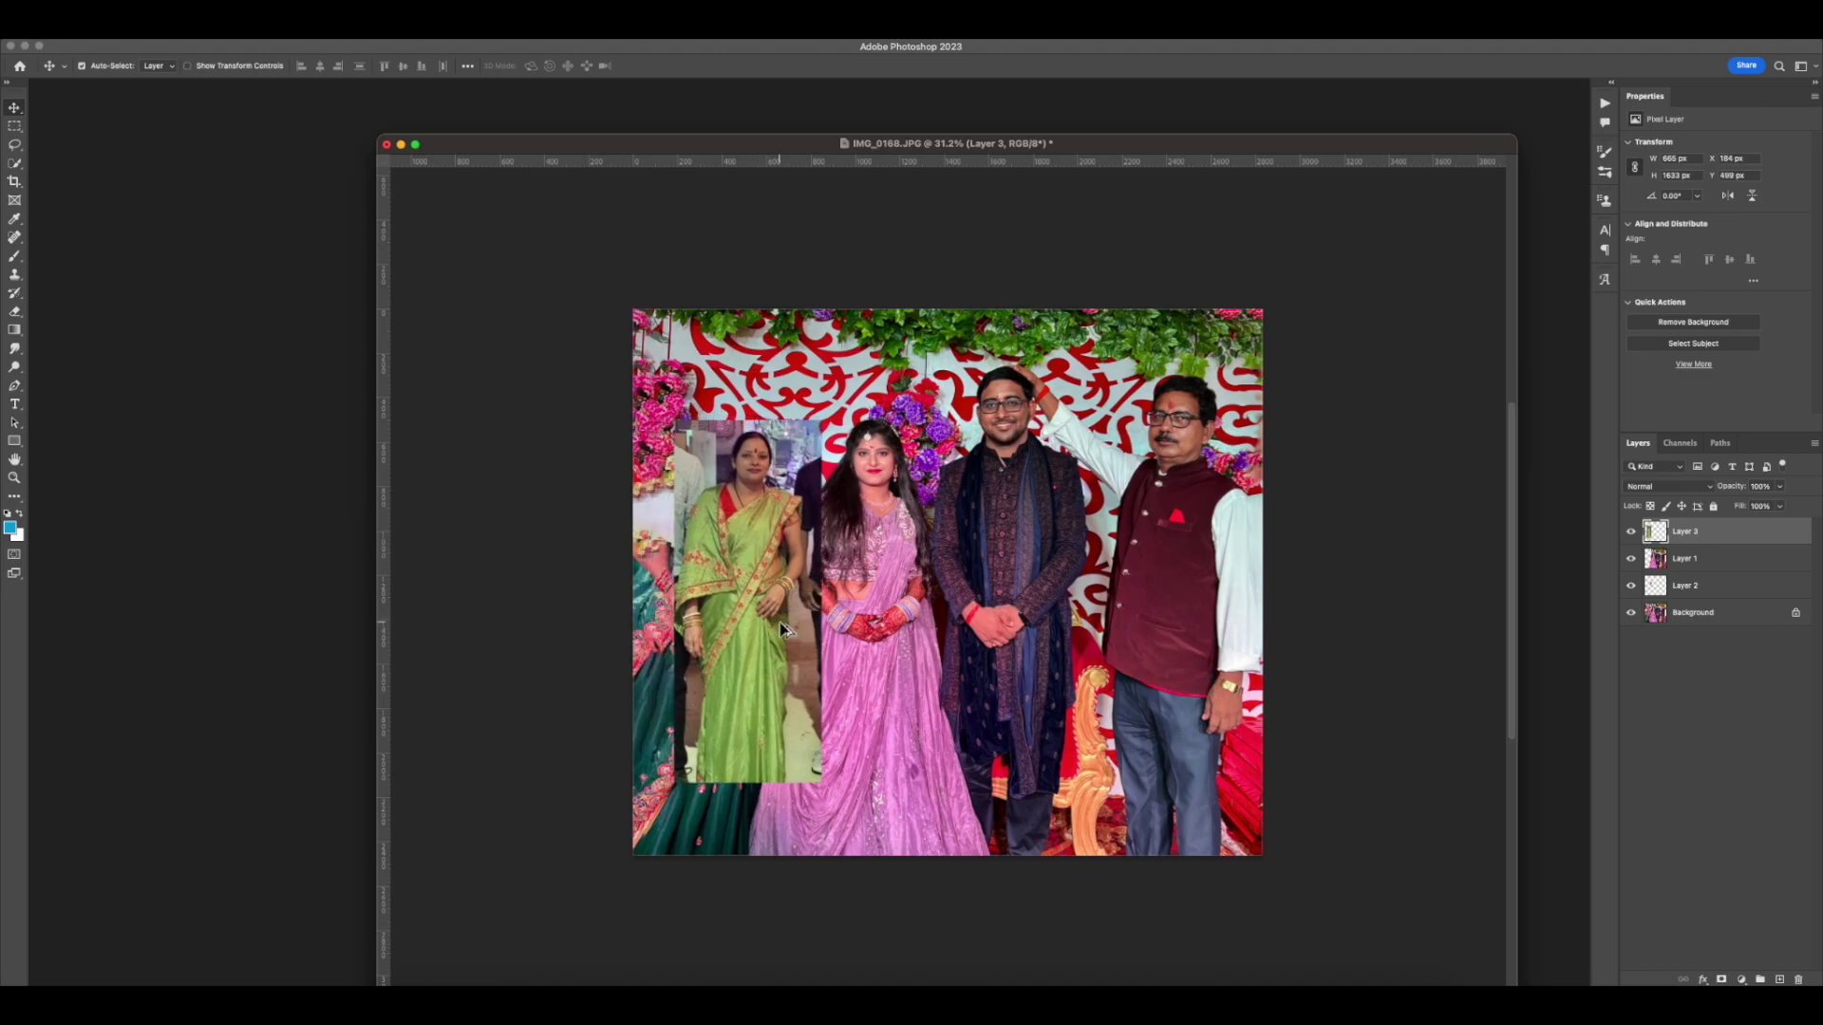
Move Layer 3 below Layer 1 and Layer 2, and hide Layer 2
key("alt+bracketleft")
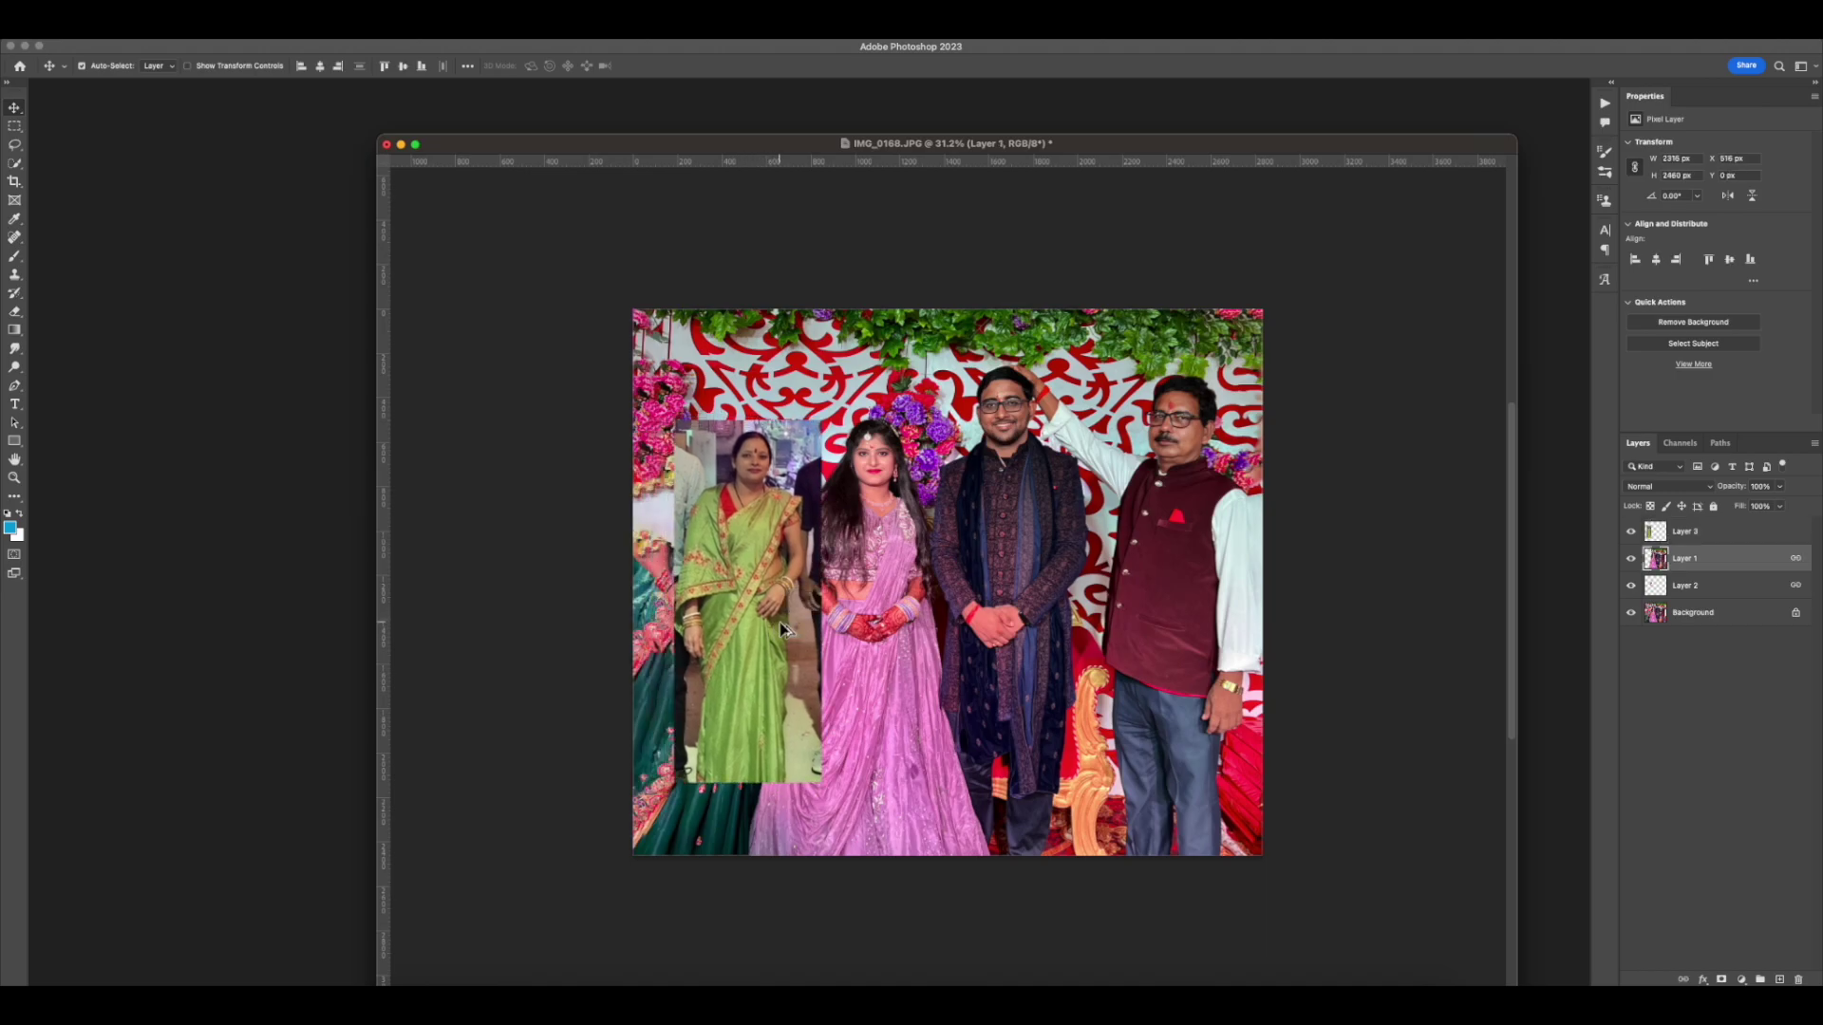
left_click(1702, 542)
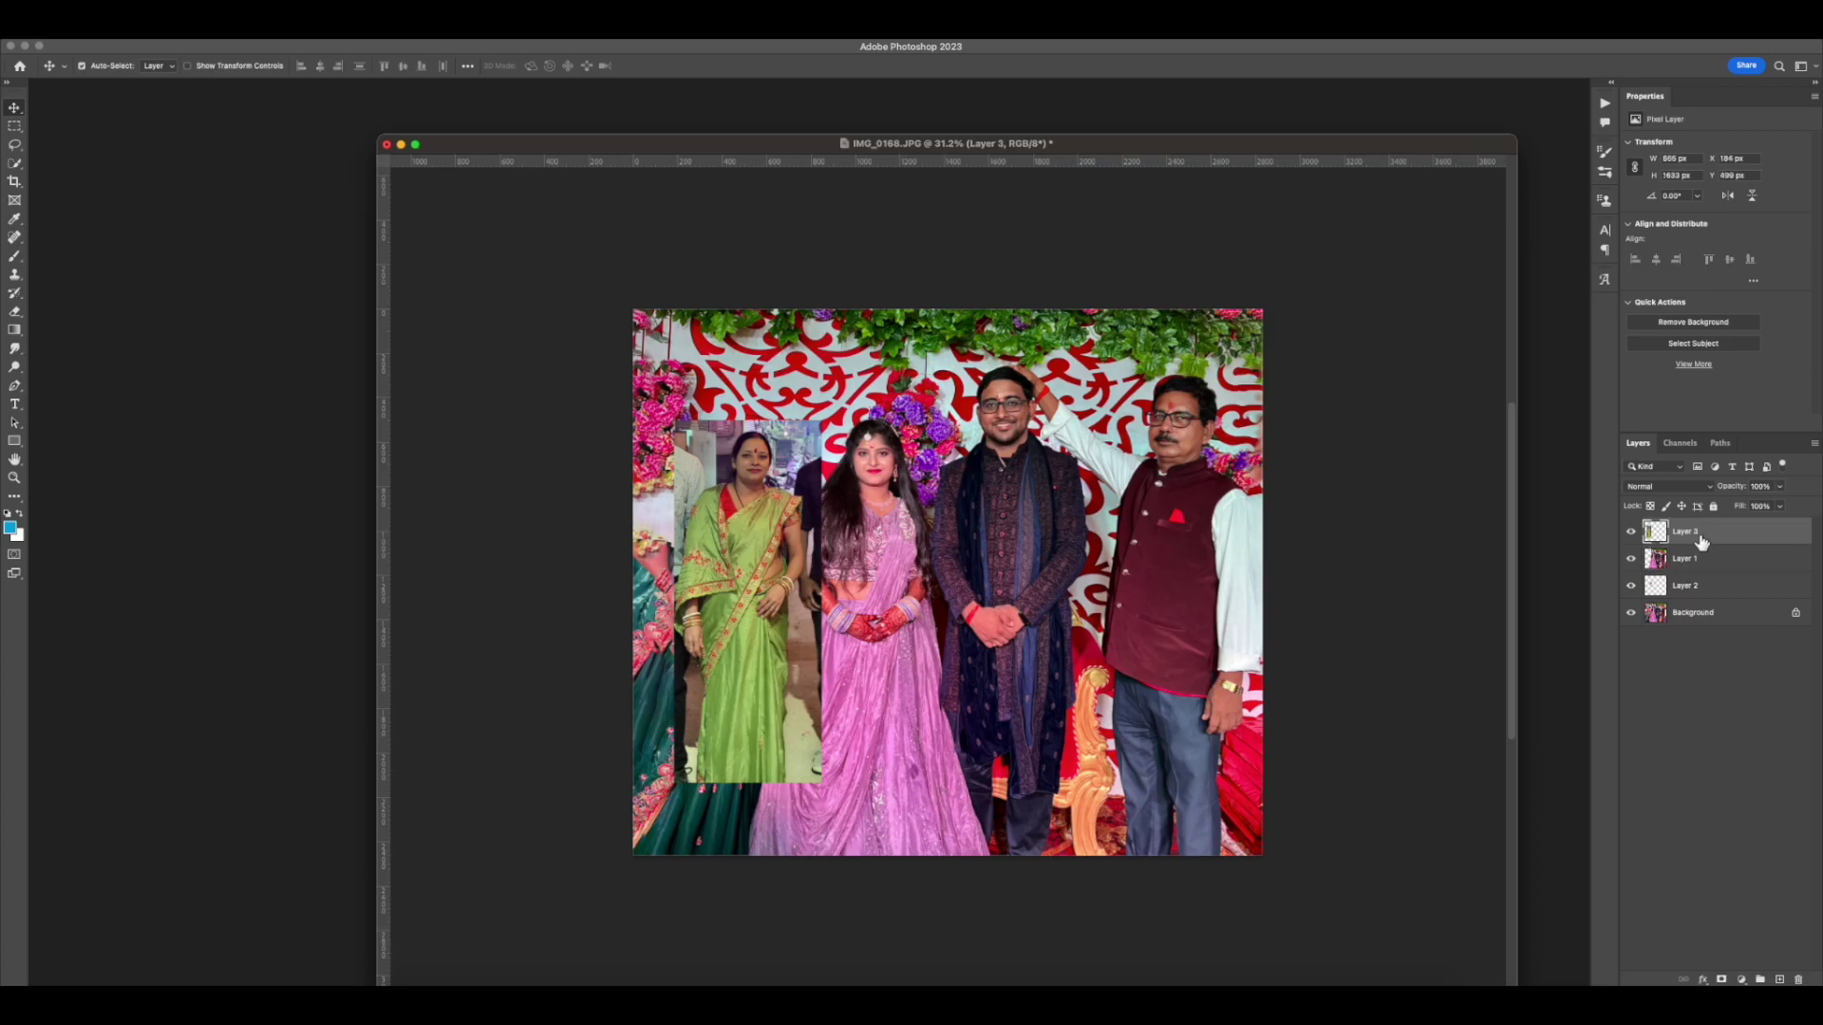
left_click_drag(1700, 541, 1701, 571)
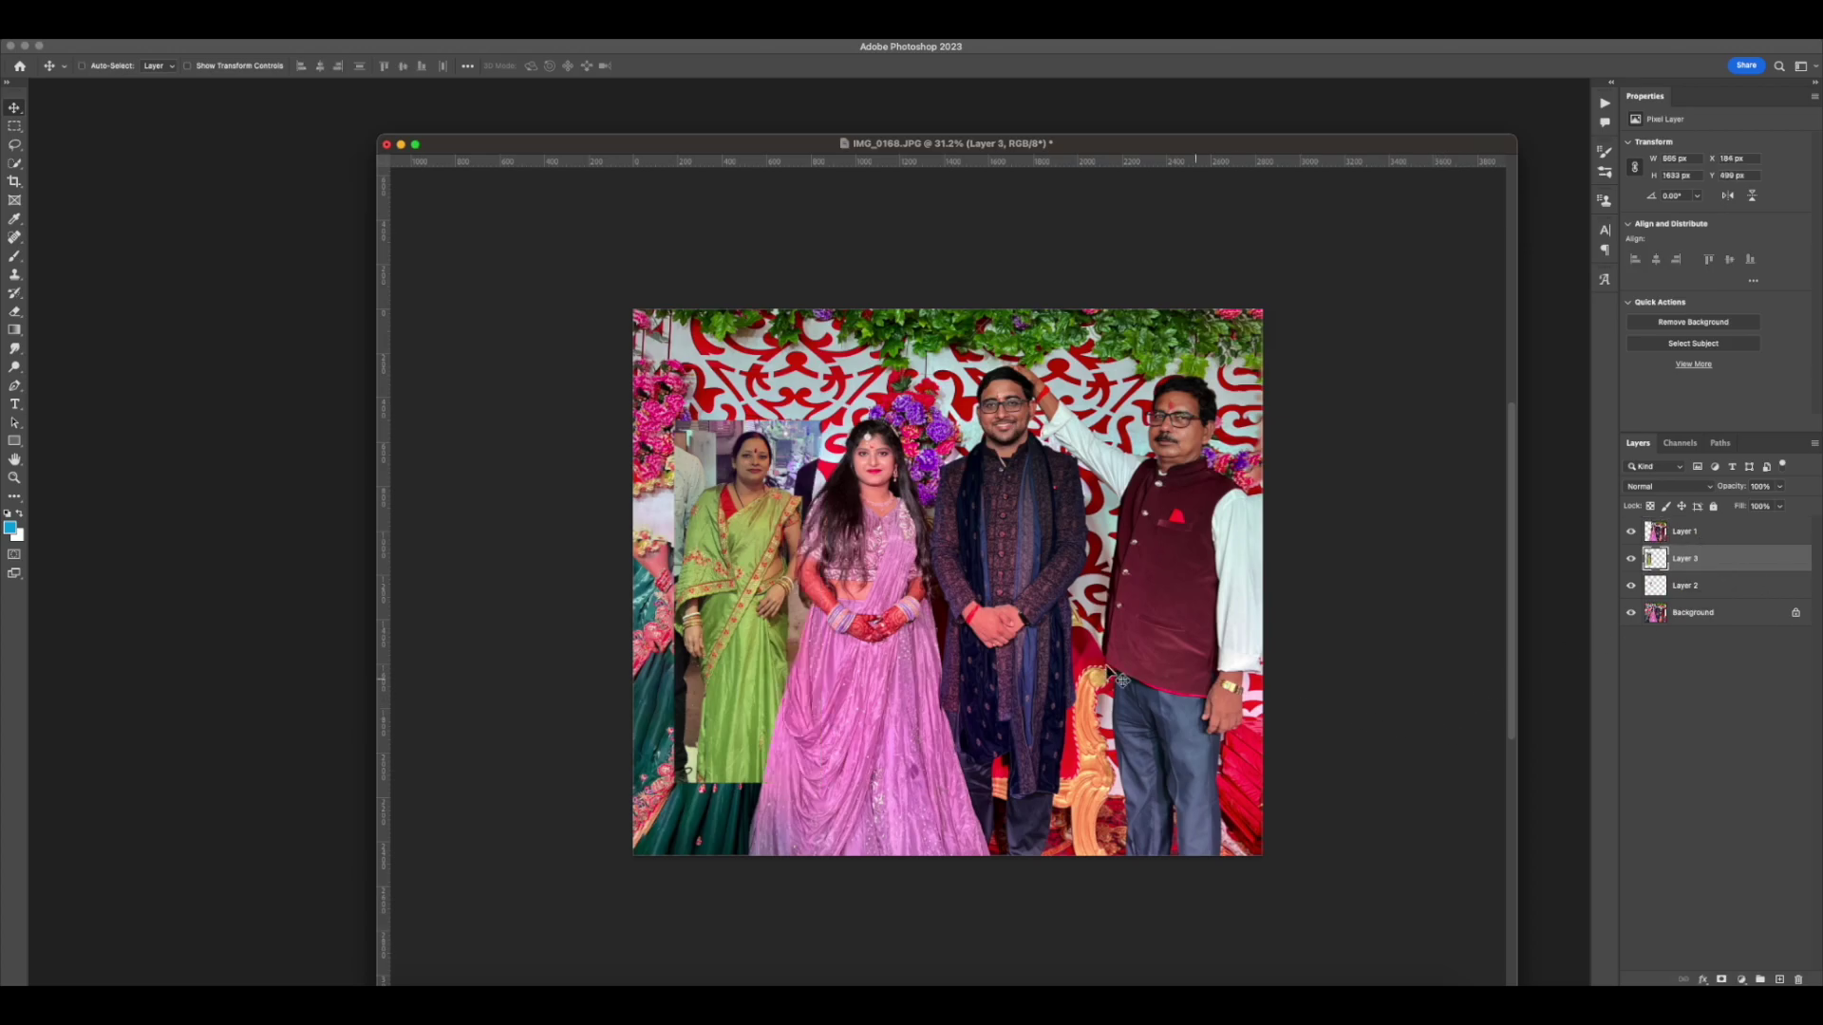
key("super+bracketleft")
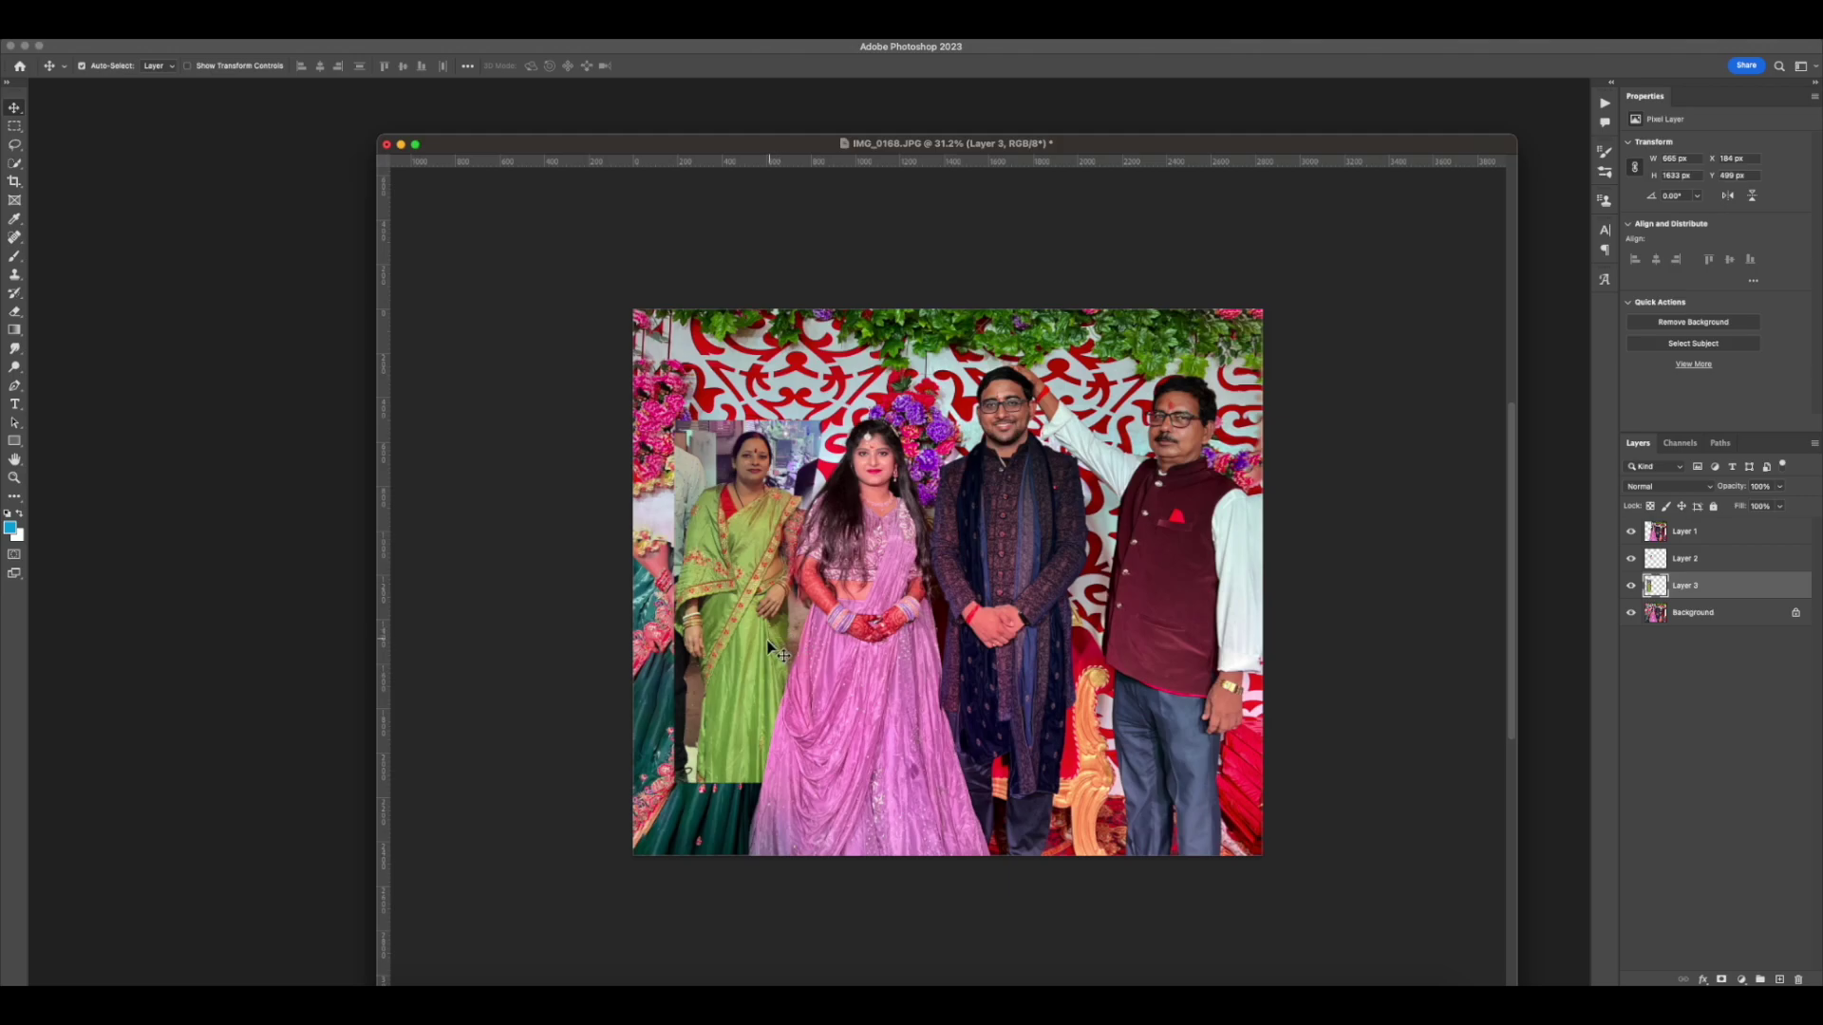
left_click(1631, 558)
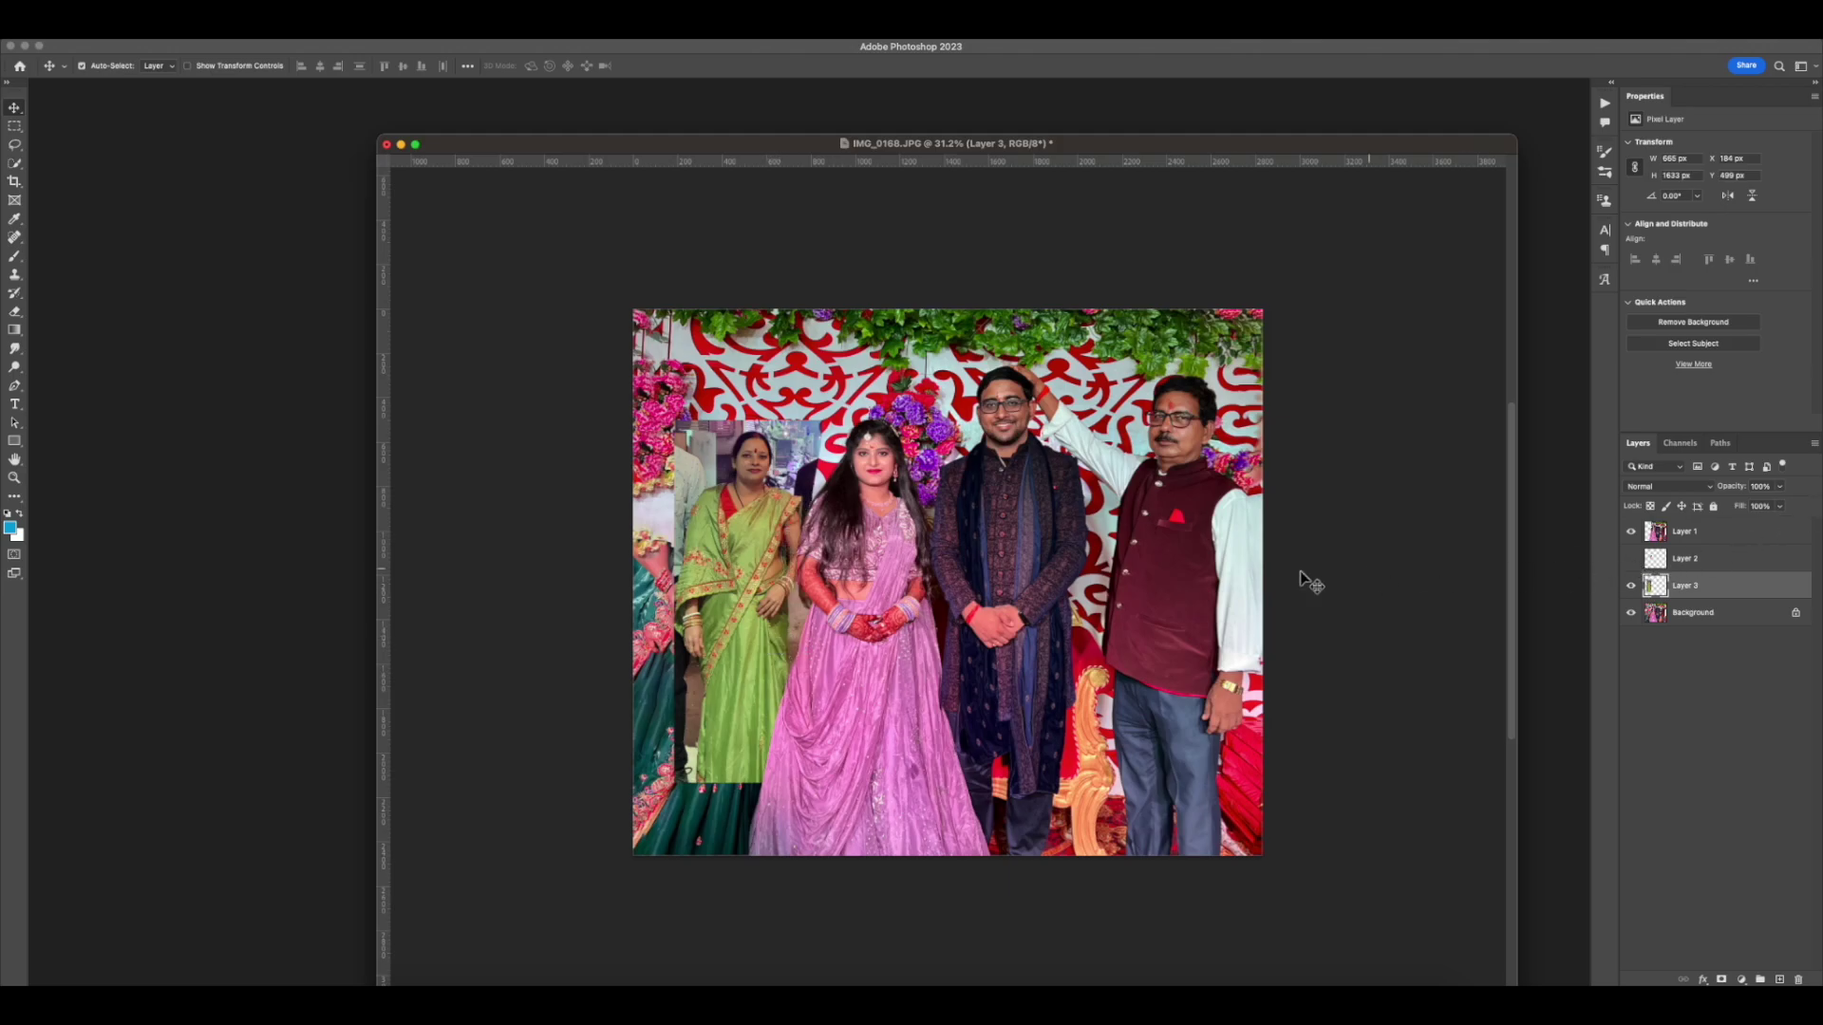
Free-transform Layer 3 to about 133.17% and position the woman in the green sari behind the bride
key("super+t")
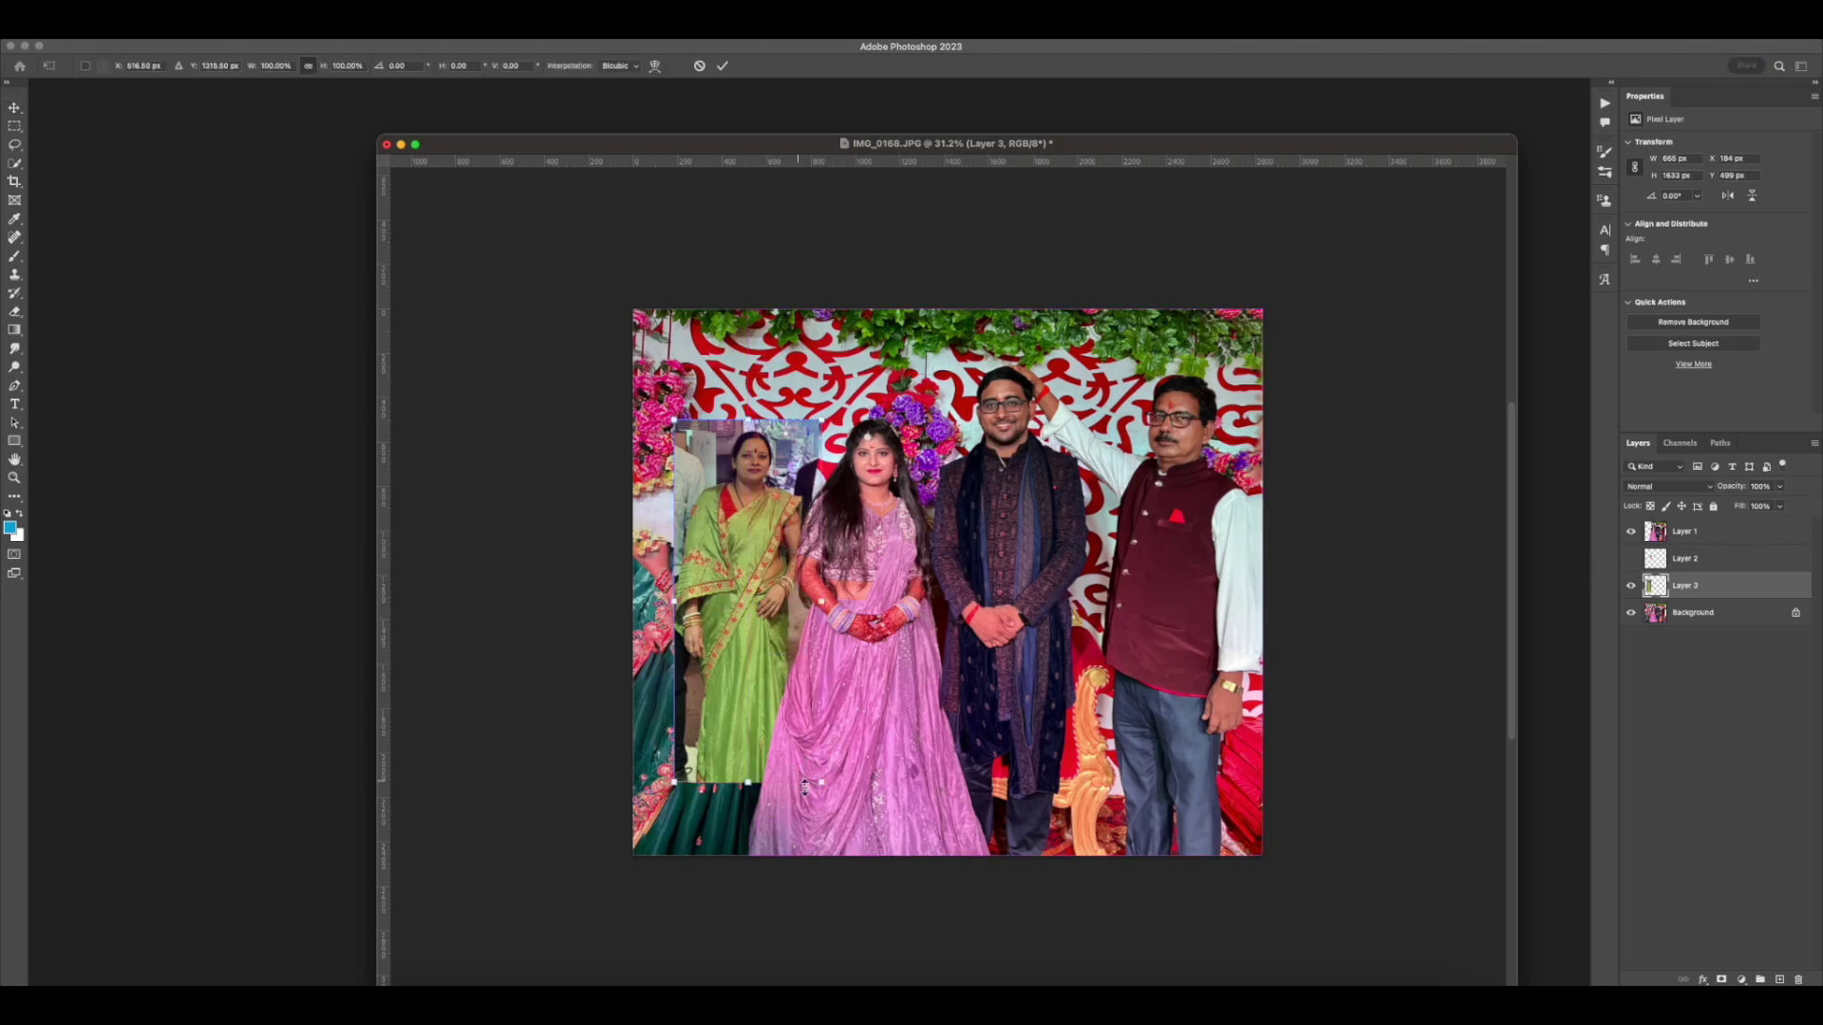
left_click_drag(822, 788, 963, 908)
left_click_drag(851, 824, 809, 771)
left_click_drag(847, 891, 795, 818)
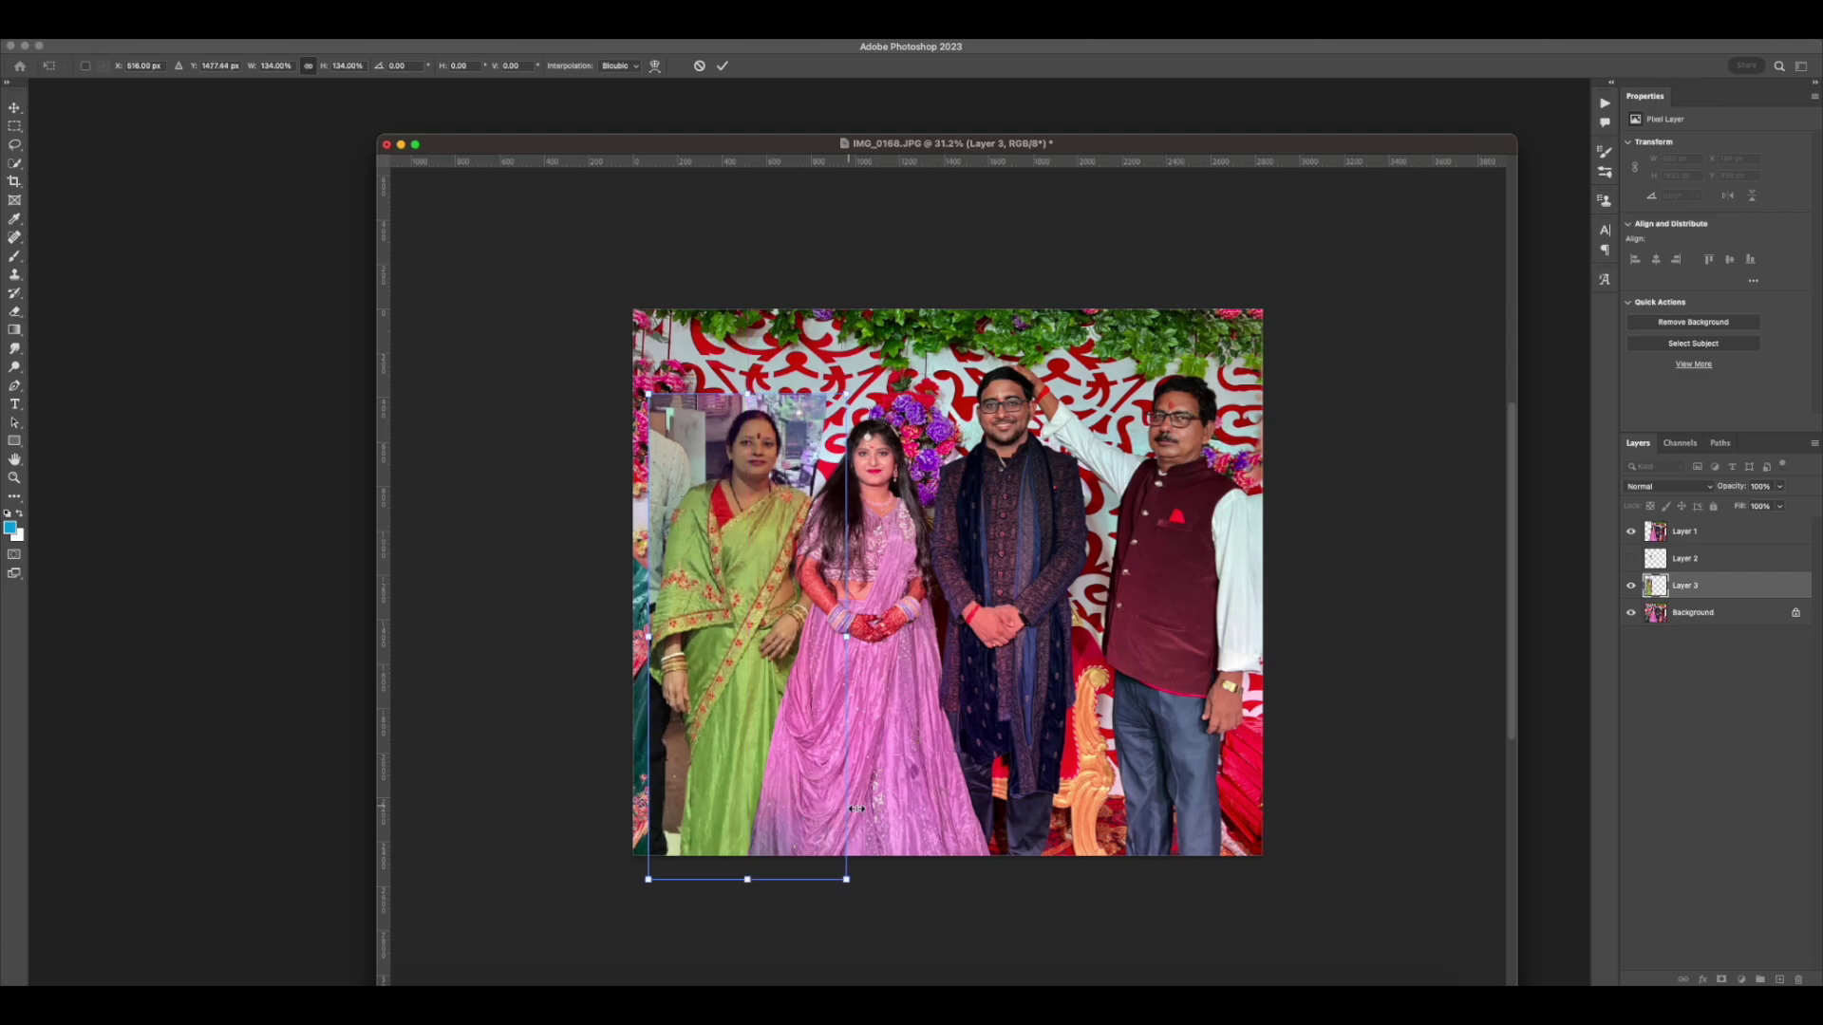
left_click_drag(854, 884, 846, 883)
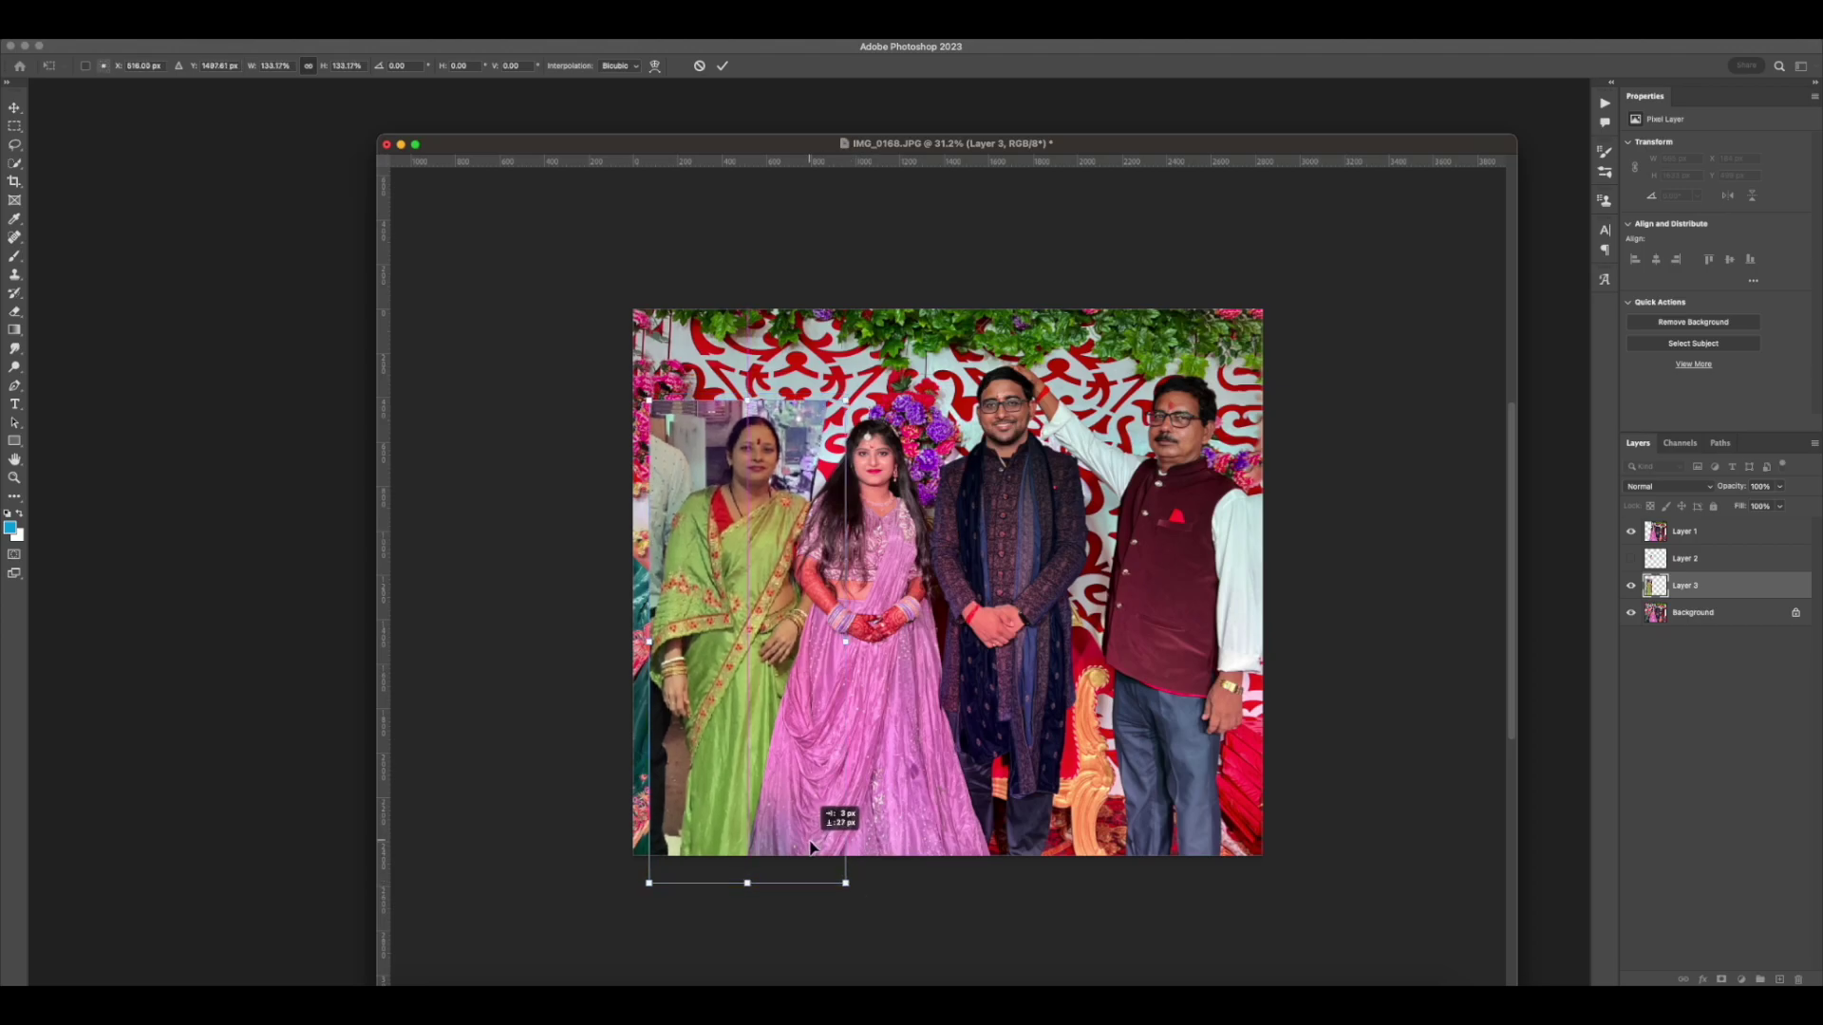
key("Up")
scroll(788, 708, "up", 1)
scroll(802, 726, "down", 1)
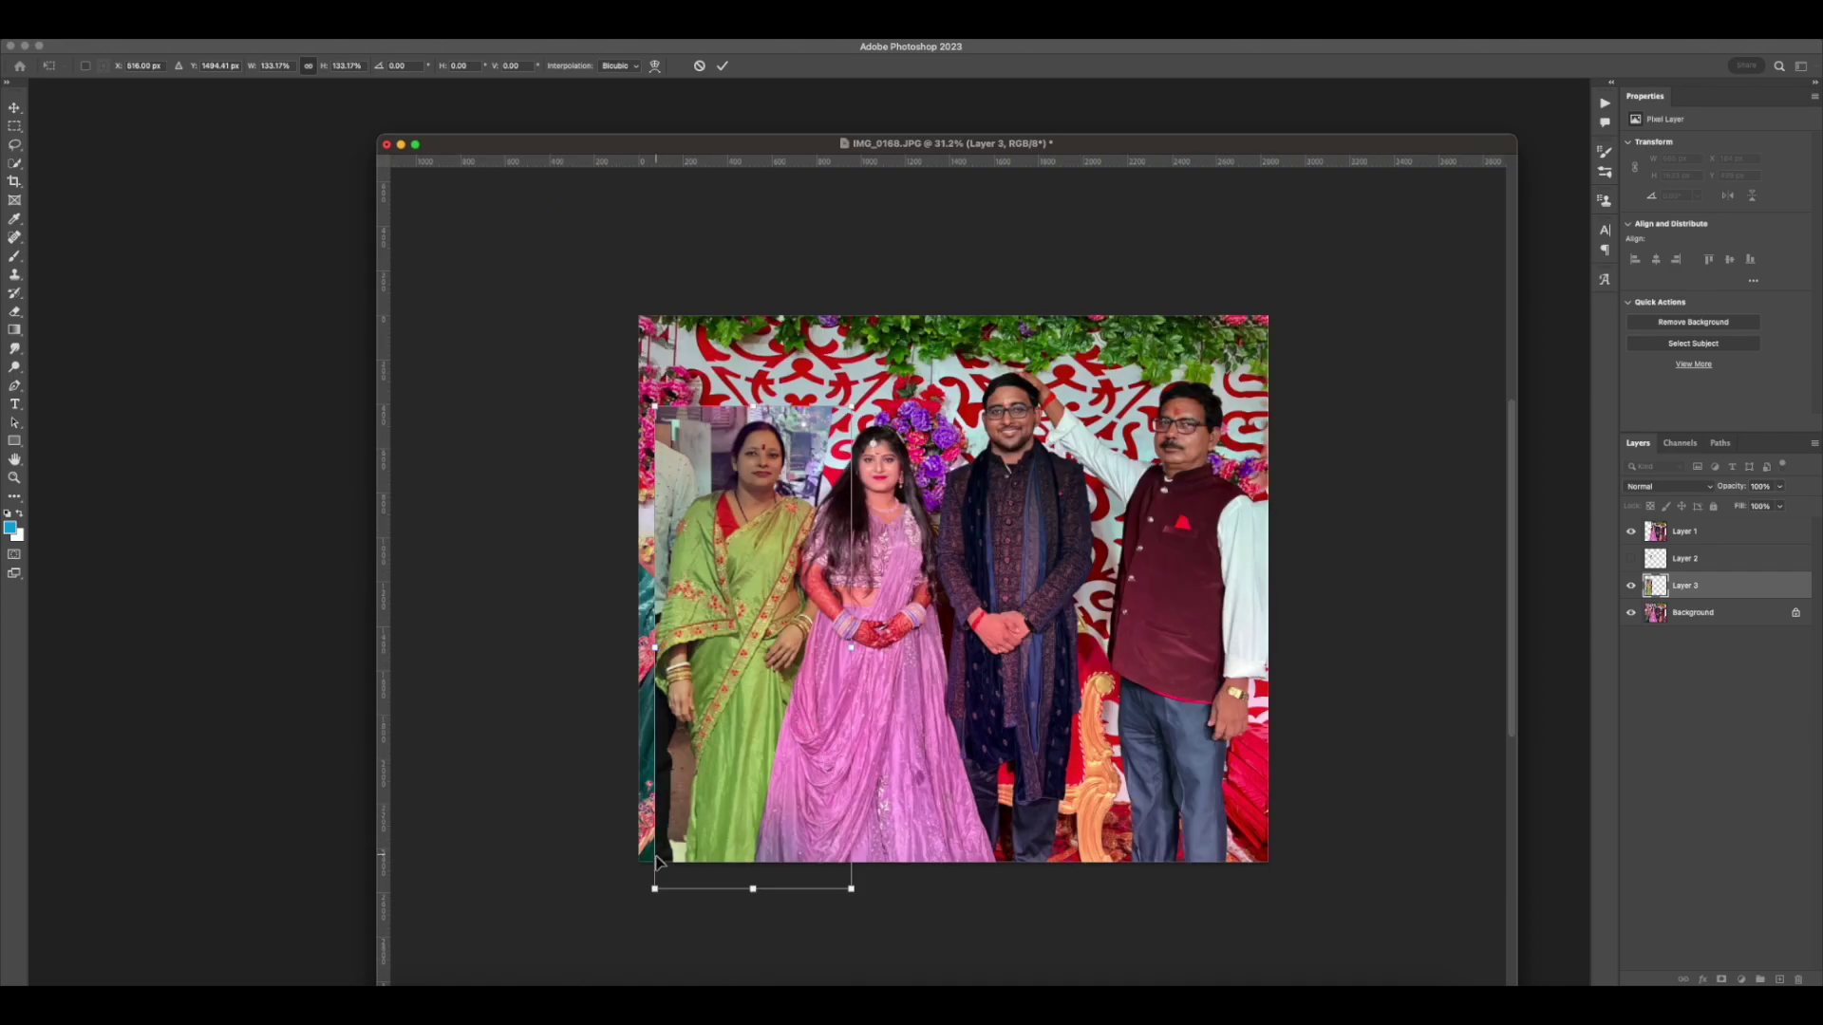
Refine Layer 3's scale to about 130.22%, nudge it upward, and apply the transformation
left_click_drag(655, 890, 665, 868)
left_click_drag(665, 867, 662, 878)
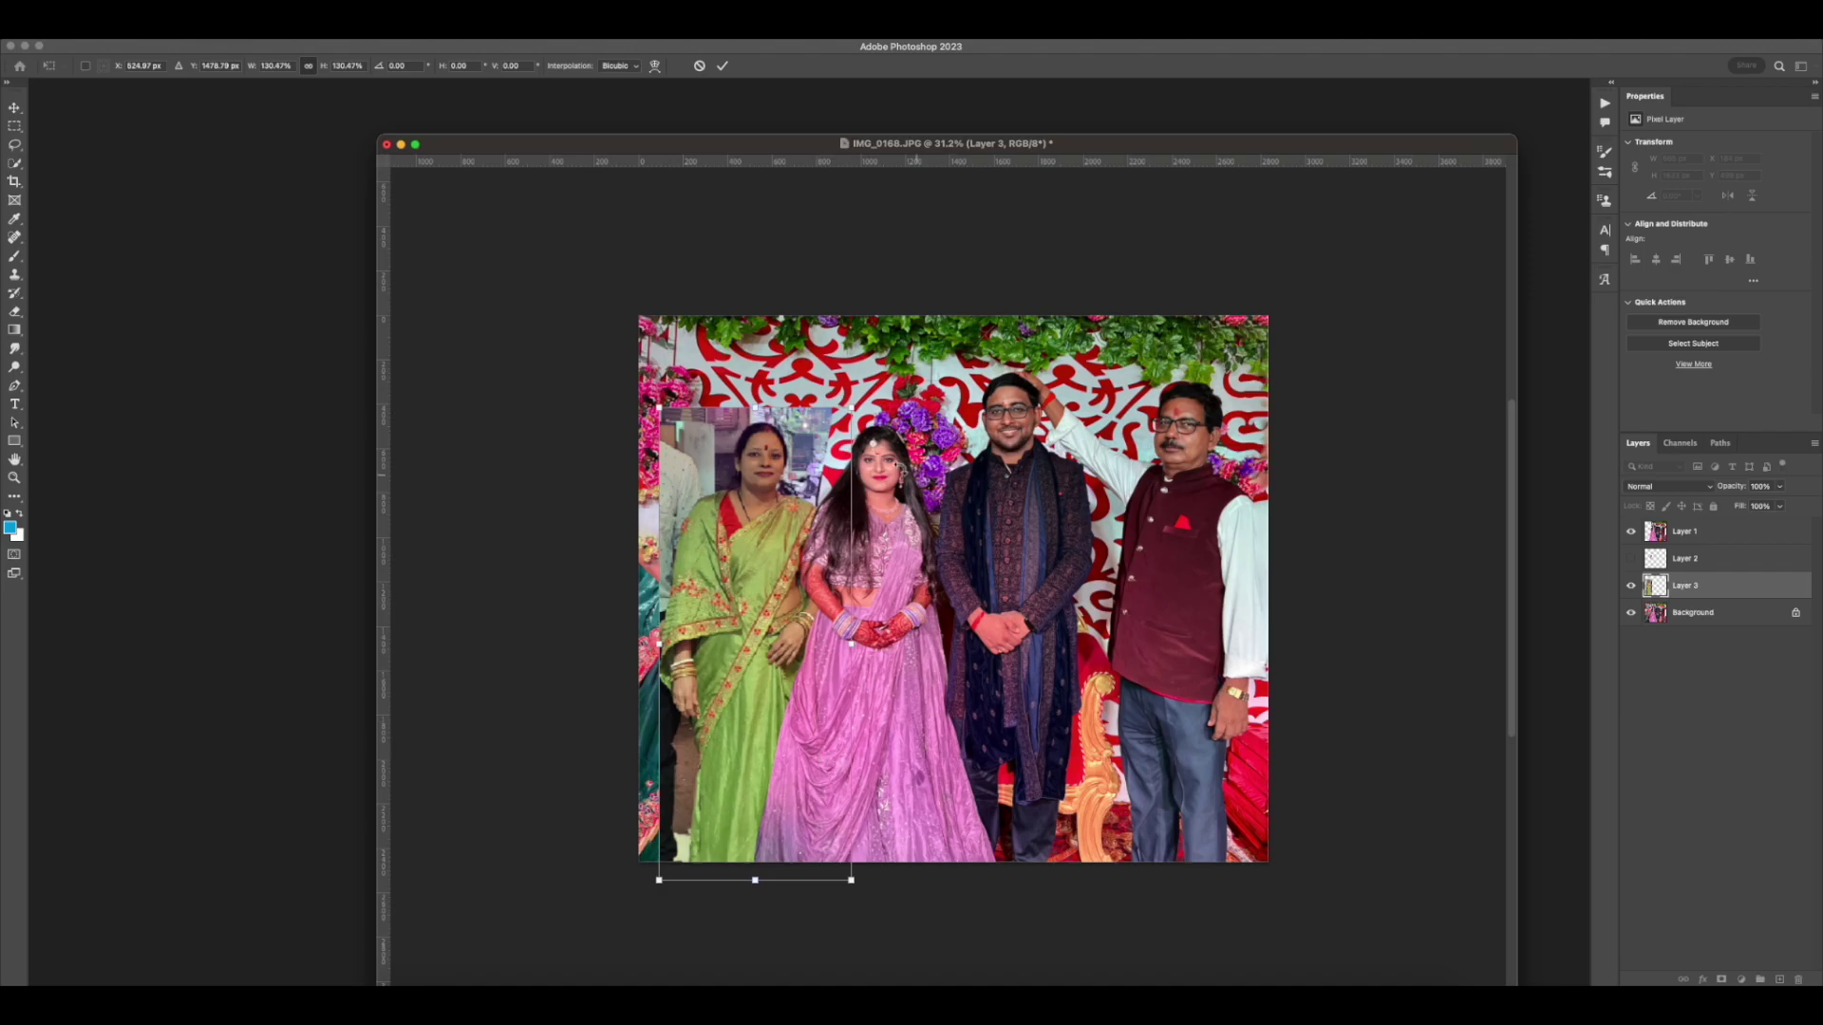
left_click_drag(856, 410, 860, 412)
key("Up")
key("Up")
key("Up")
key("Up")
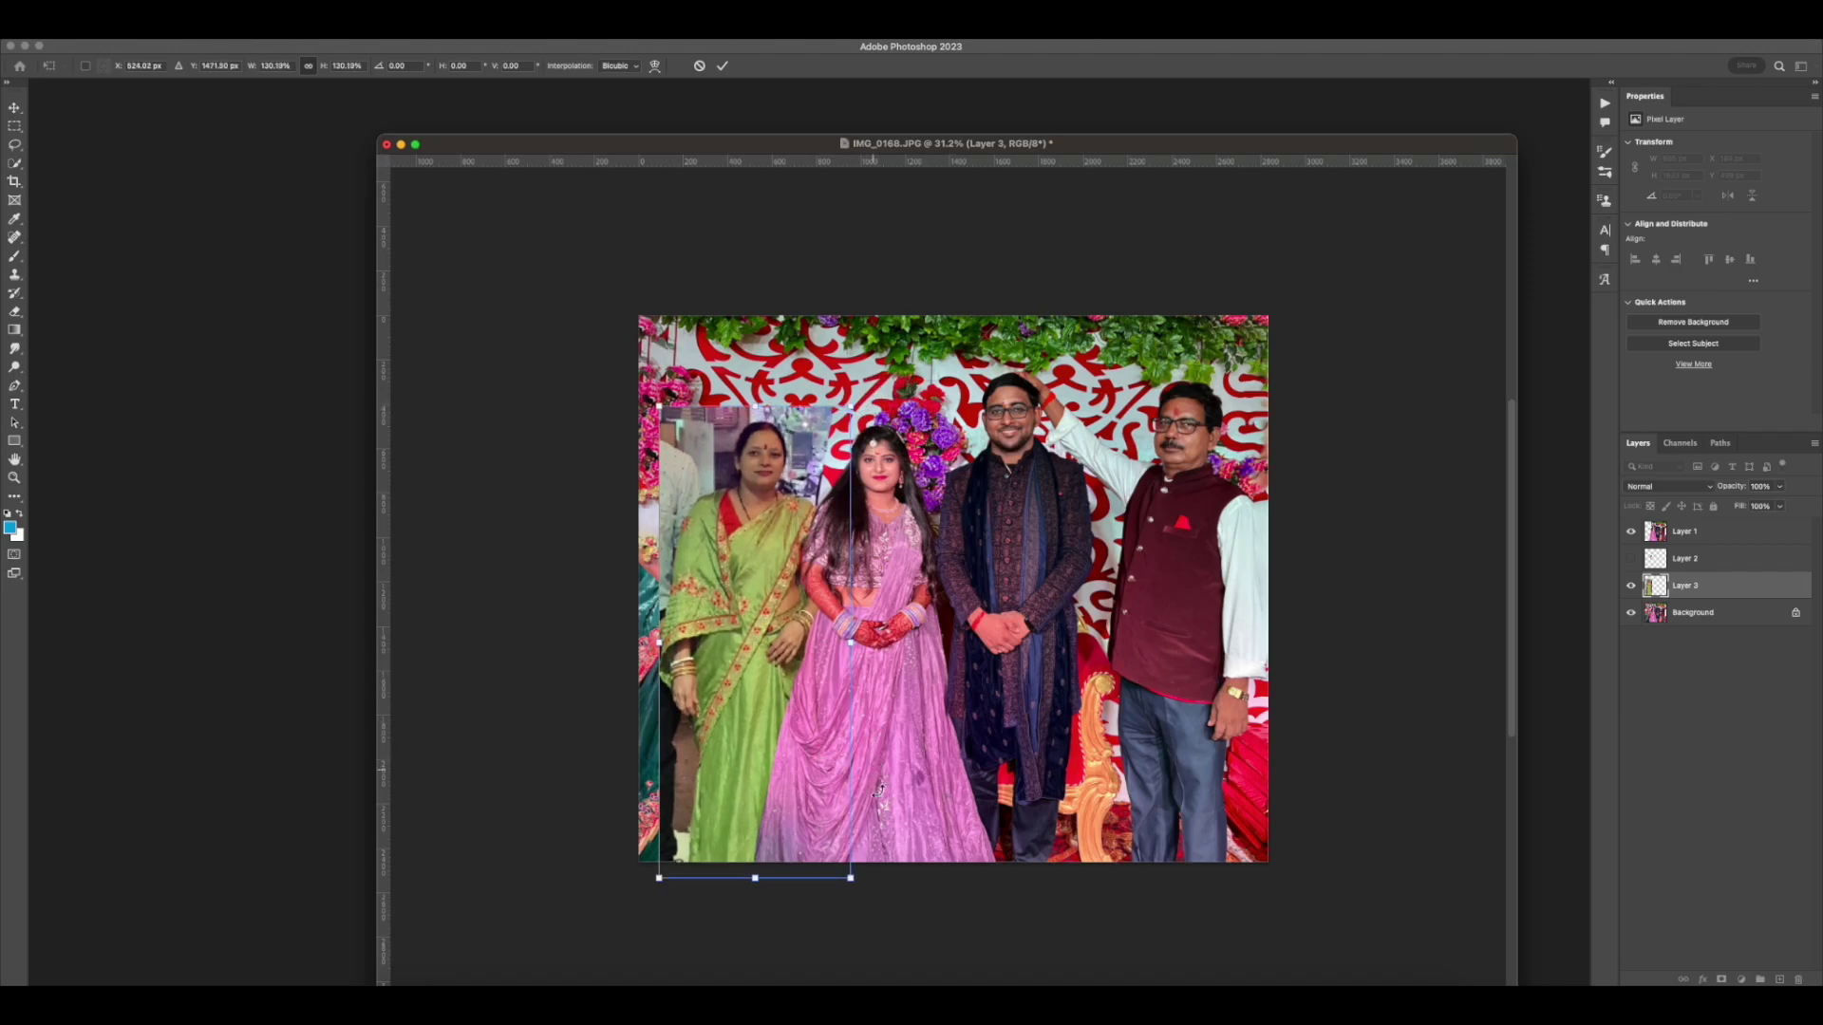
left_click_drag(856, 884, 858, 885)
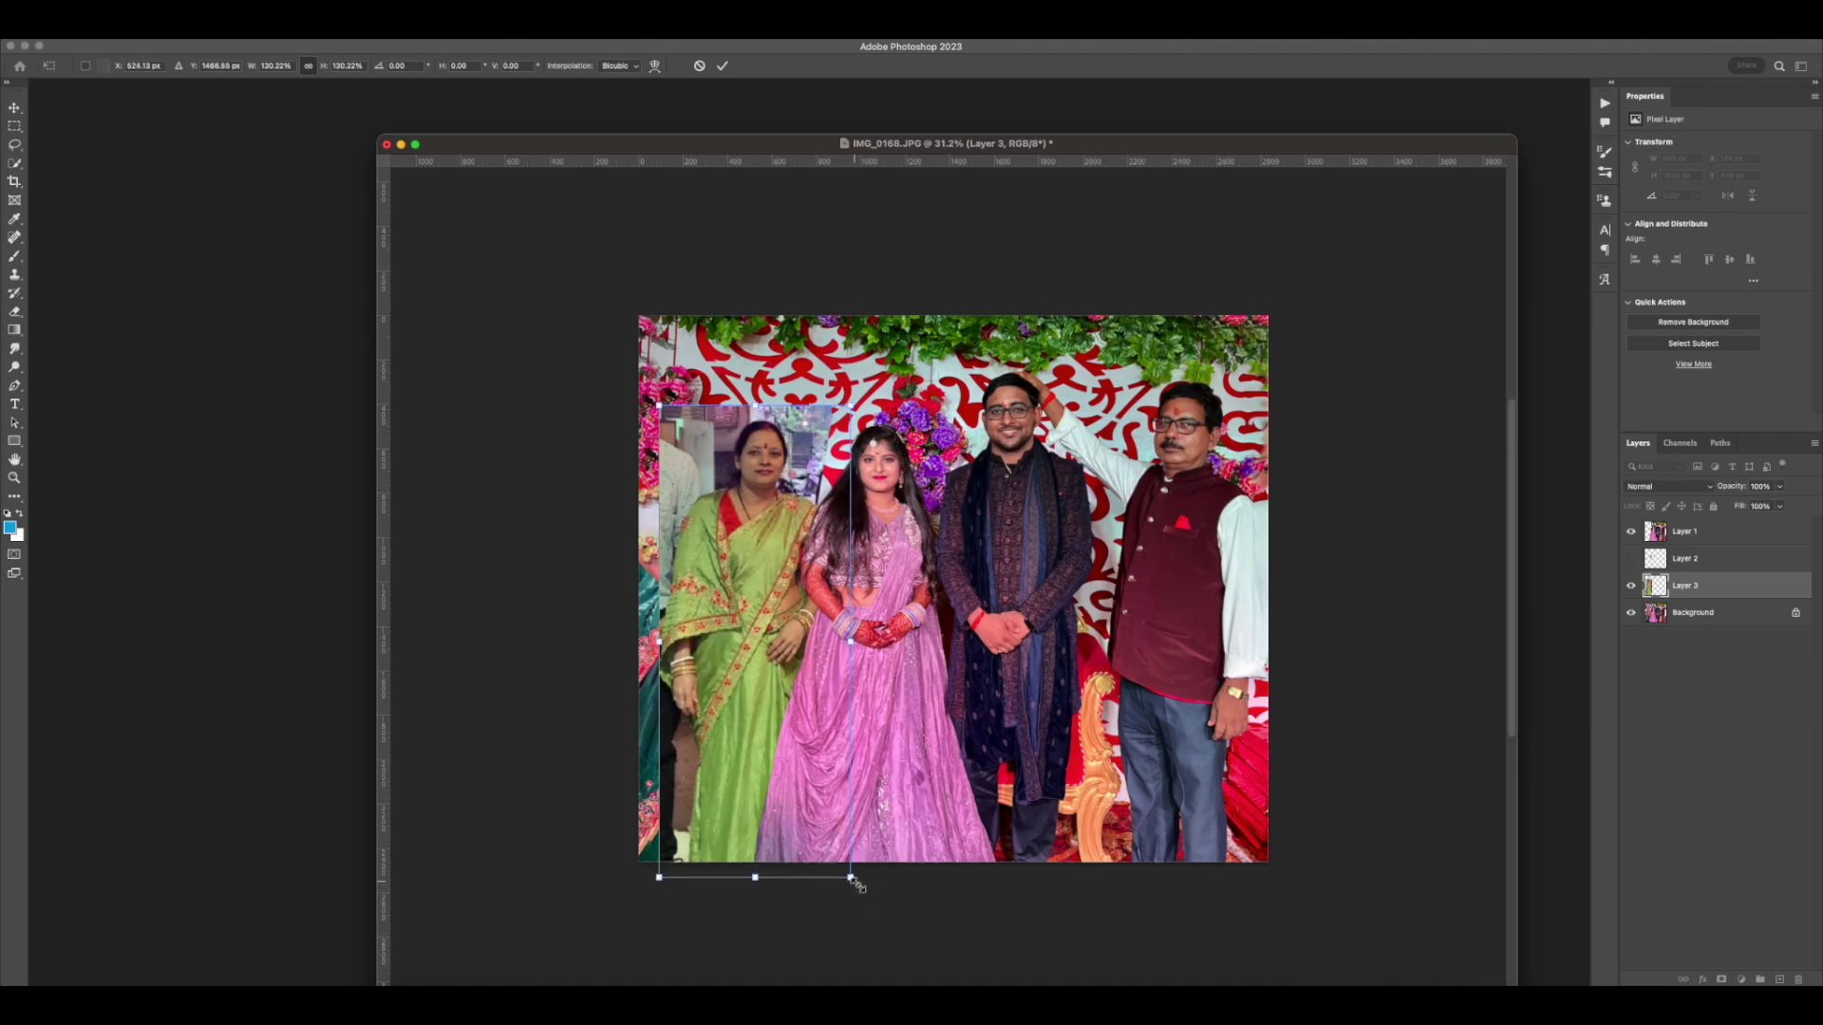
key("Return")
Start a Pen tool path at the bottom outer edge of the green sari on Layer 3
scroll(774, 760, "up", 3)
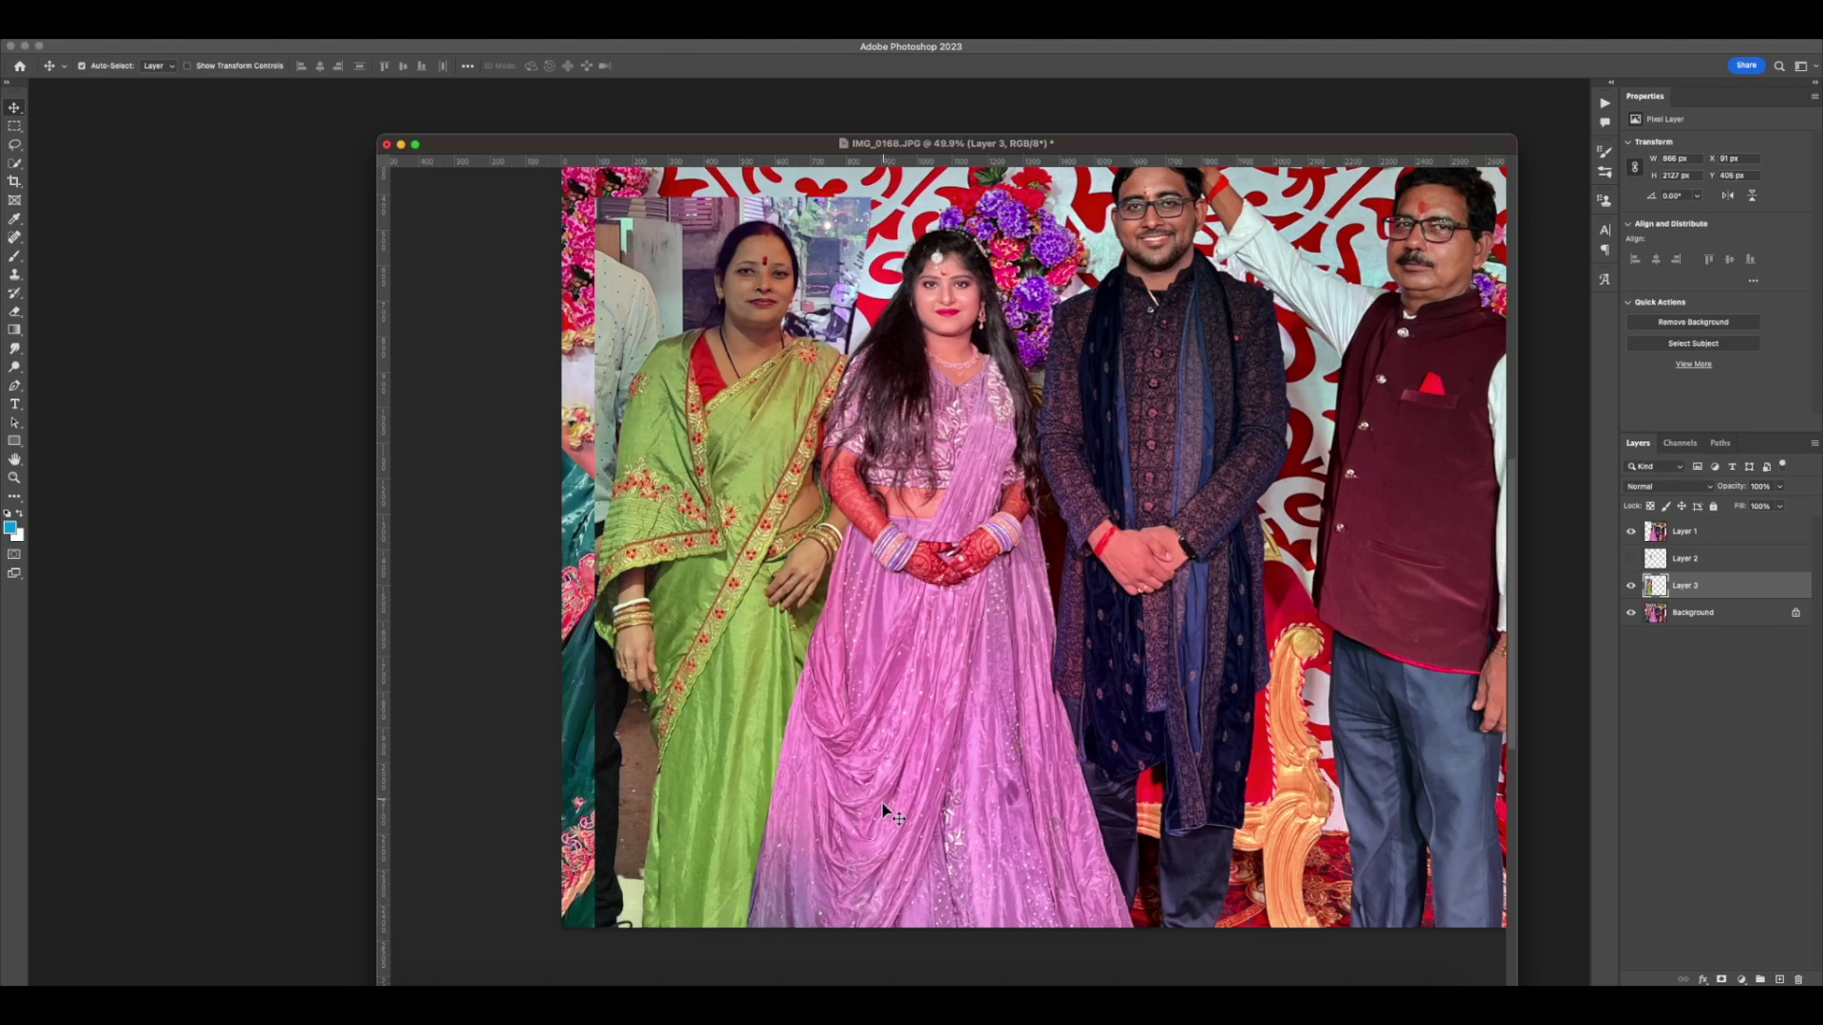
scroll(841, 683, "down", 4)
scroll(840, 684, "left", 2)
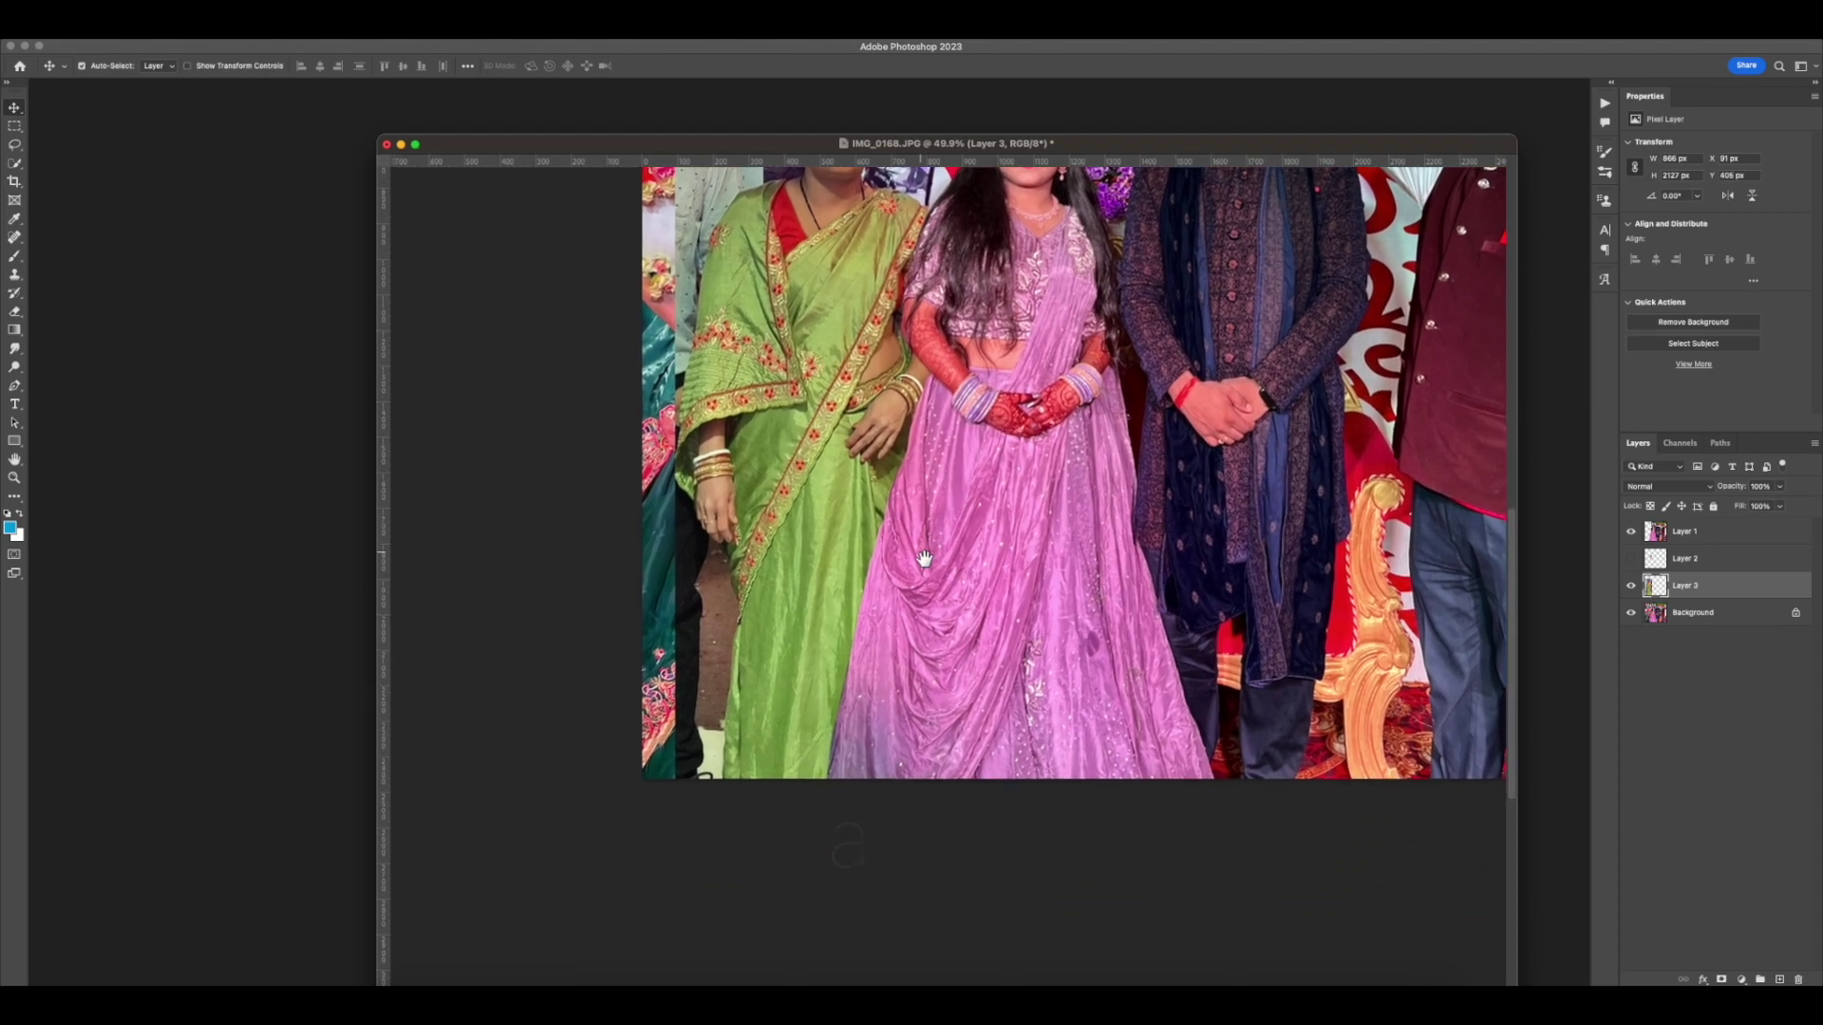
key("p")
scroll(696, 781, "up", 6)
left_click_drag(700, 788, 974, 482)
scroll(802, 705, "up", 3)
left_click_drag(813, 731, 810, 700)
left_click_drag(819, 585, 822, 562)
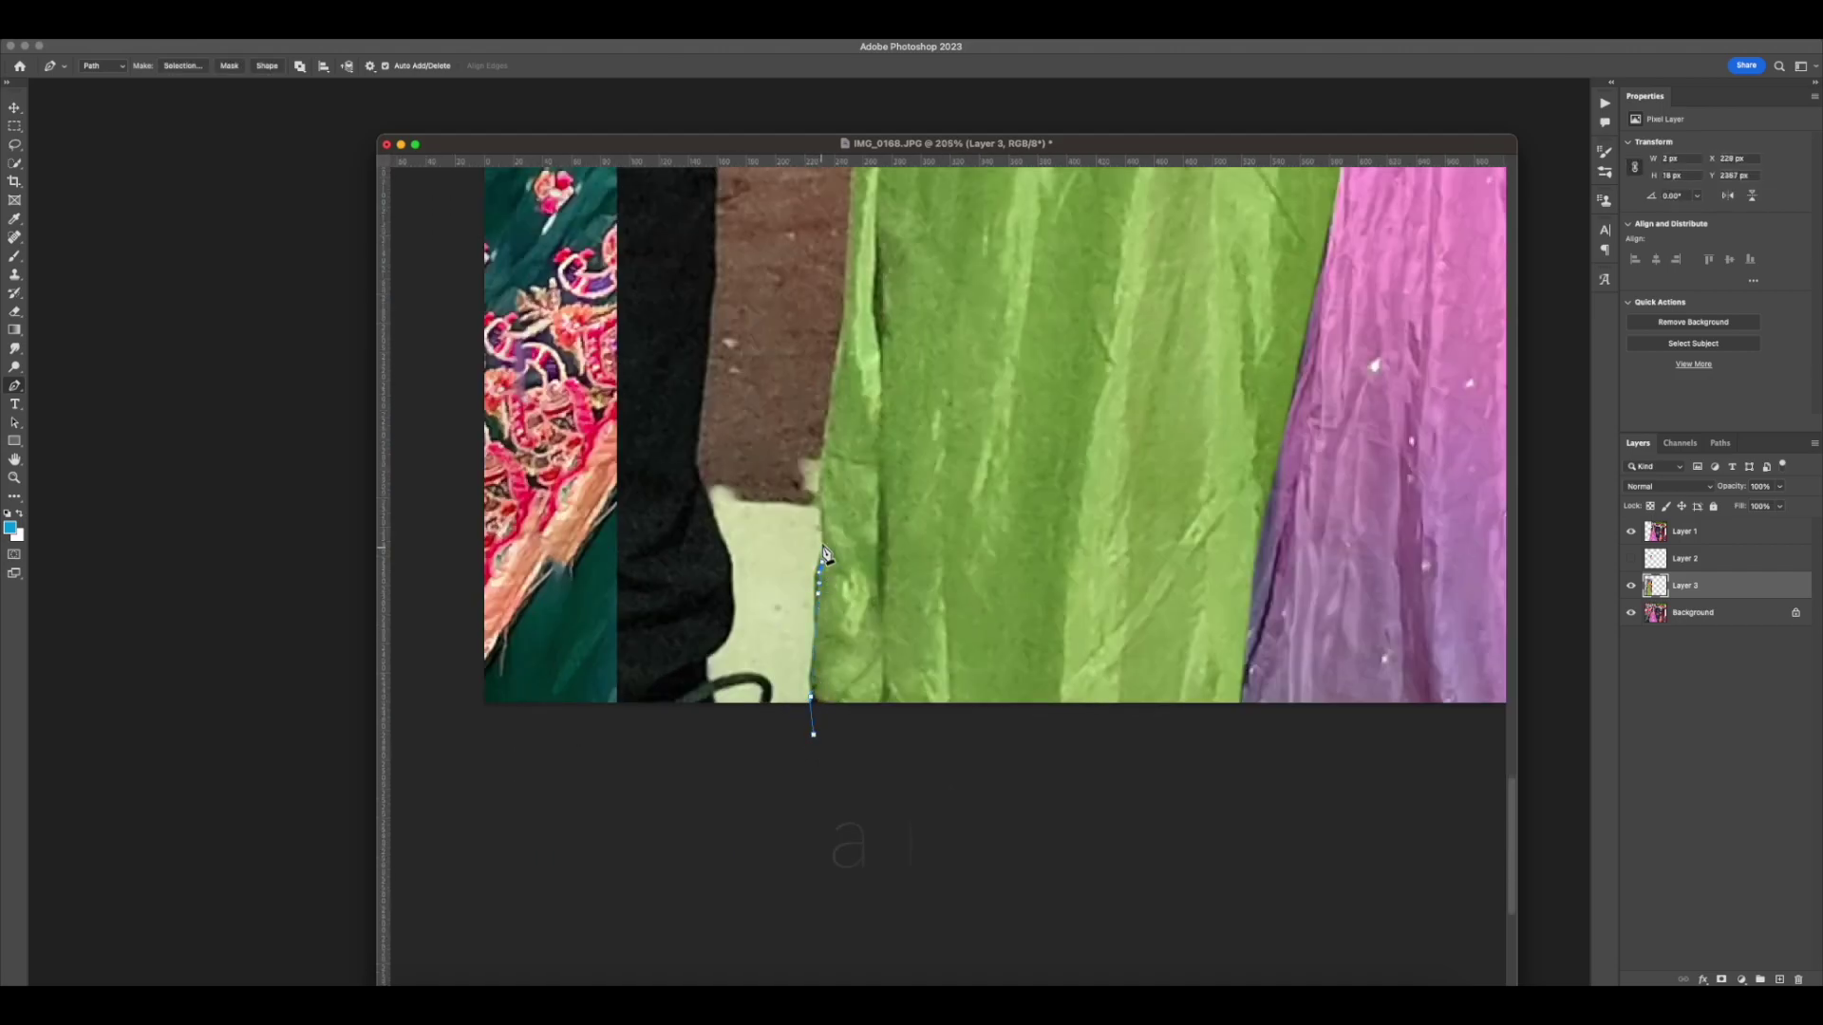
Switch to full-screen mode and continue the path up the sari's outer edge to the embroidered border
key("f")
left_click_drag(656, 420, 1085, 791)
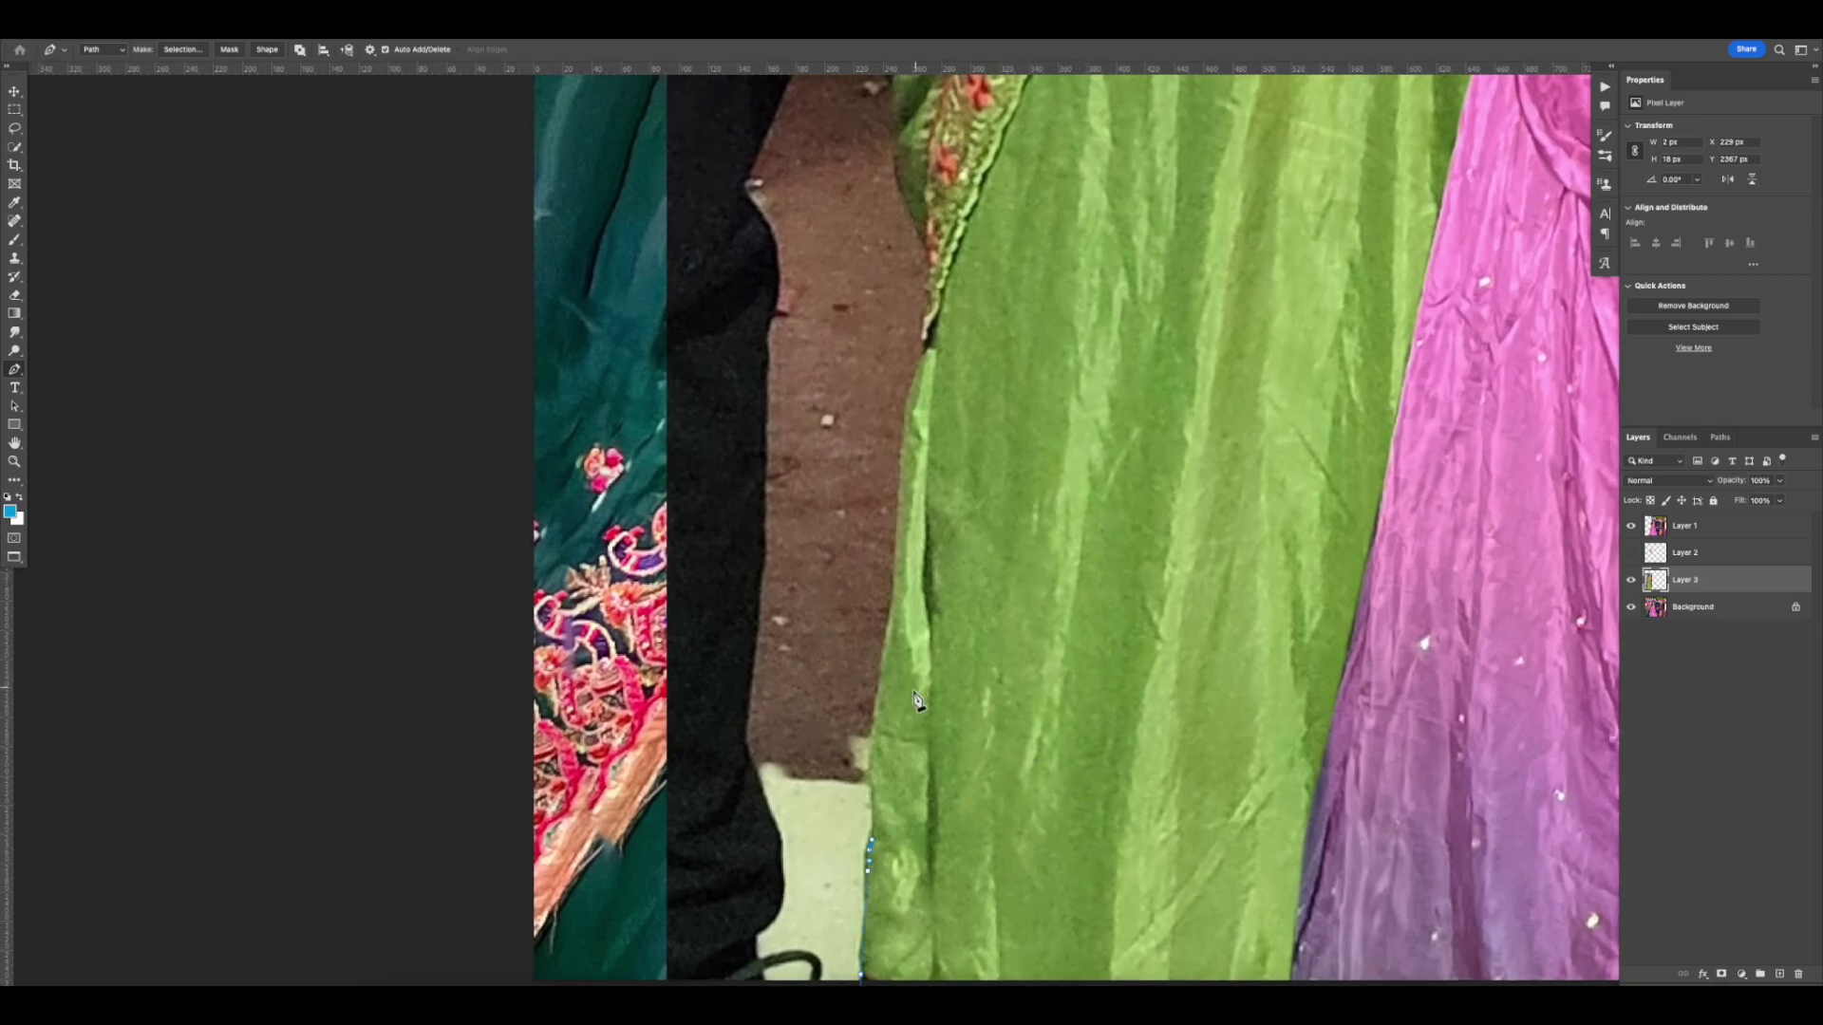
left_click(896, 594)
left_click_drag(911, 420, 866, 651)
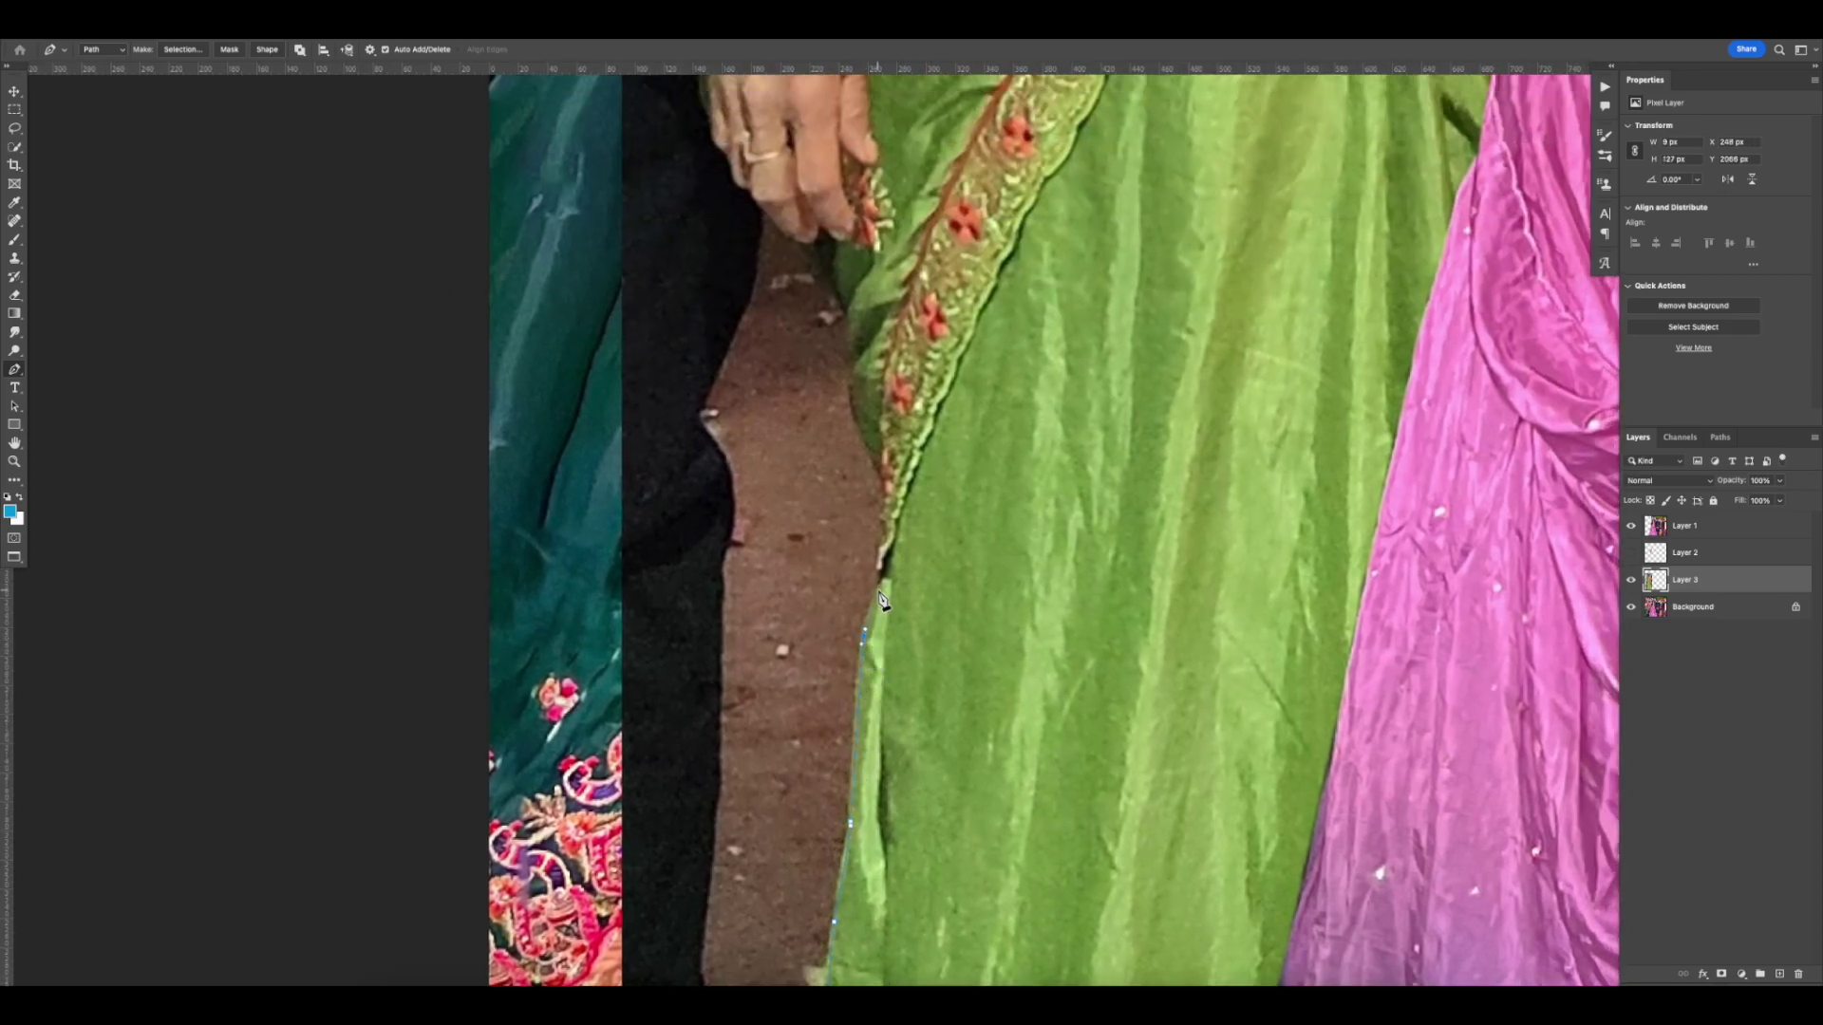
left_click_drag(879, 571, 881, 554)
scroll(879, 456, "up", 5)
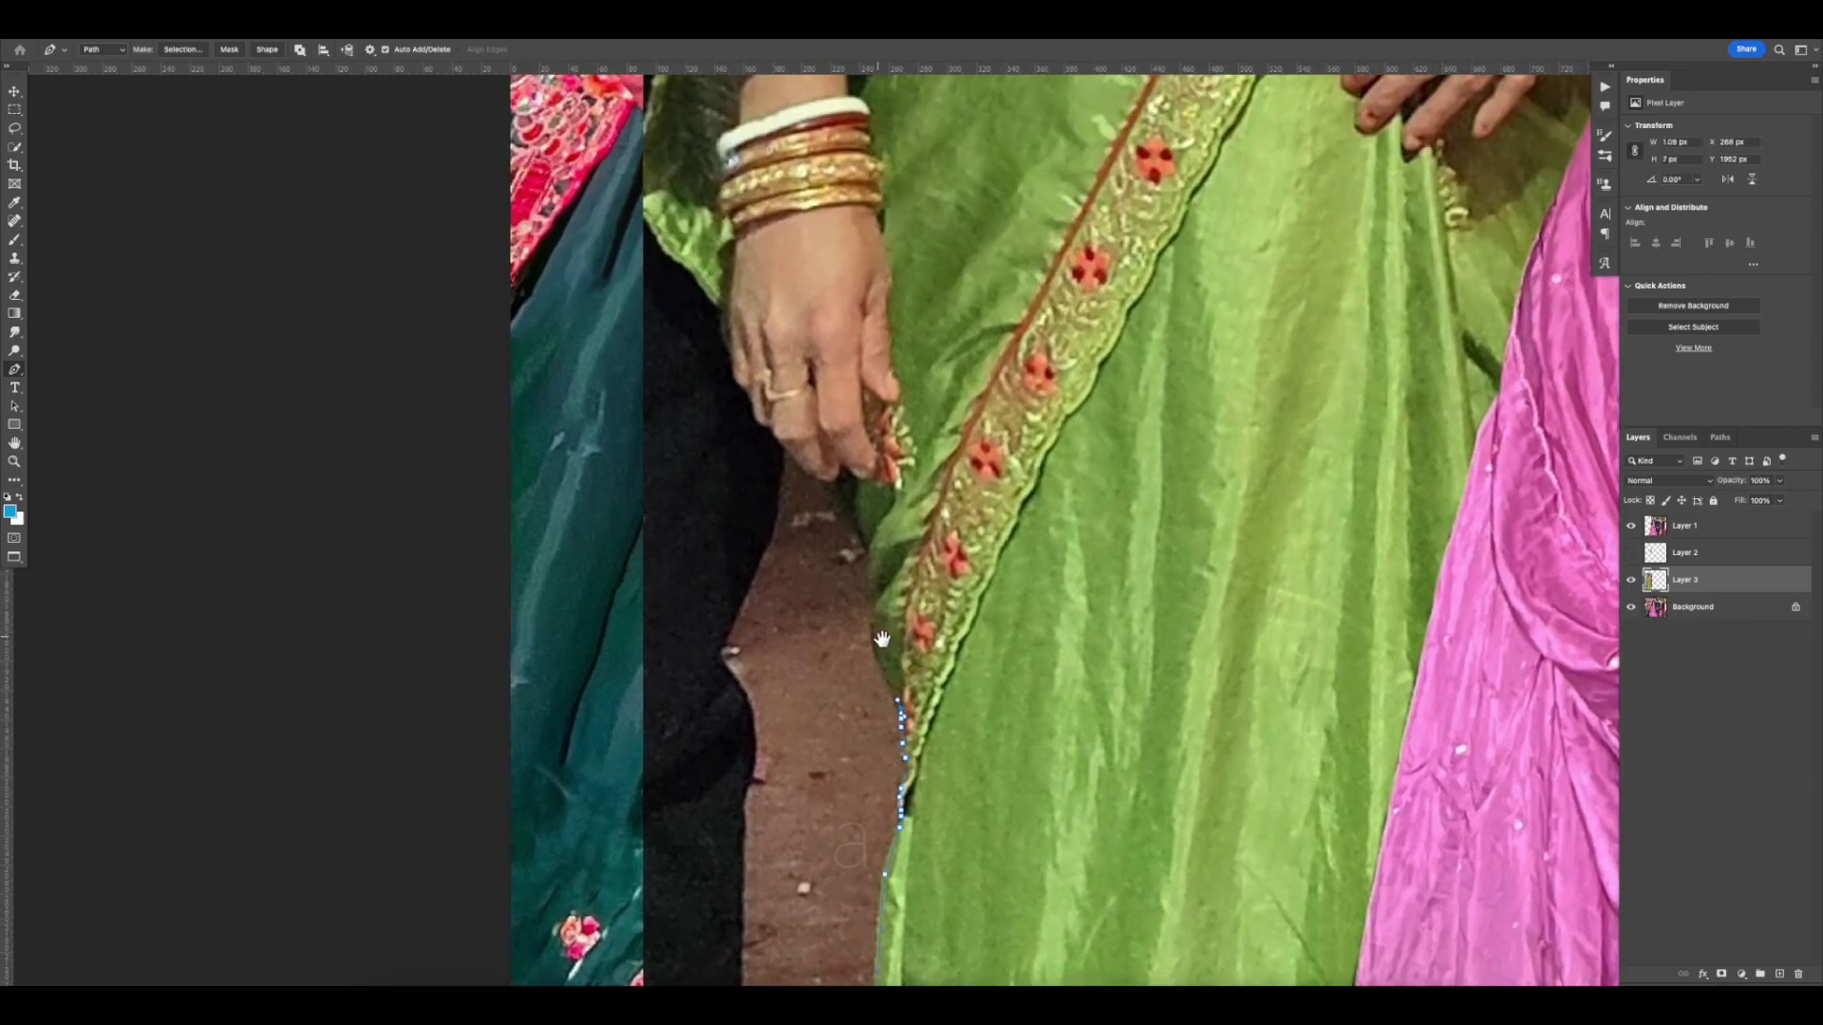
Extend the path along the sari's embroidered border and folds up to the fingertips of the hanging hand
left_click(874, 613)
left_click(870, 571)
left_click(866, 546)
left_click(835, 511)
left_click(828, 482)
scroll(827, 486, "up", 3)
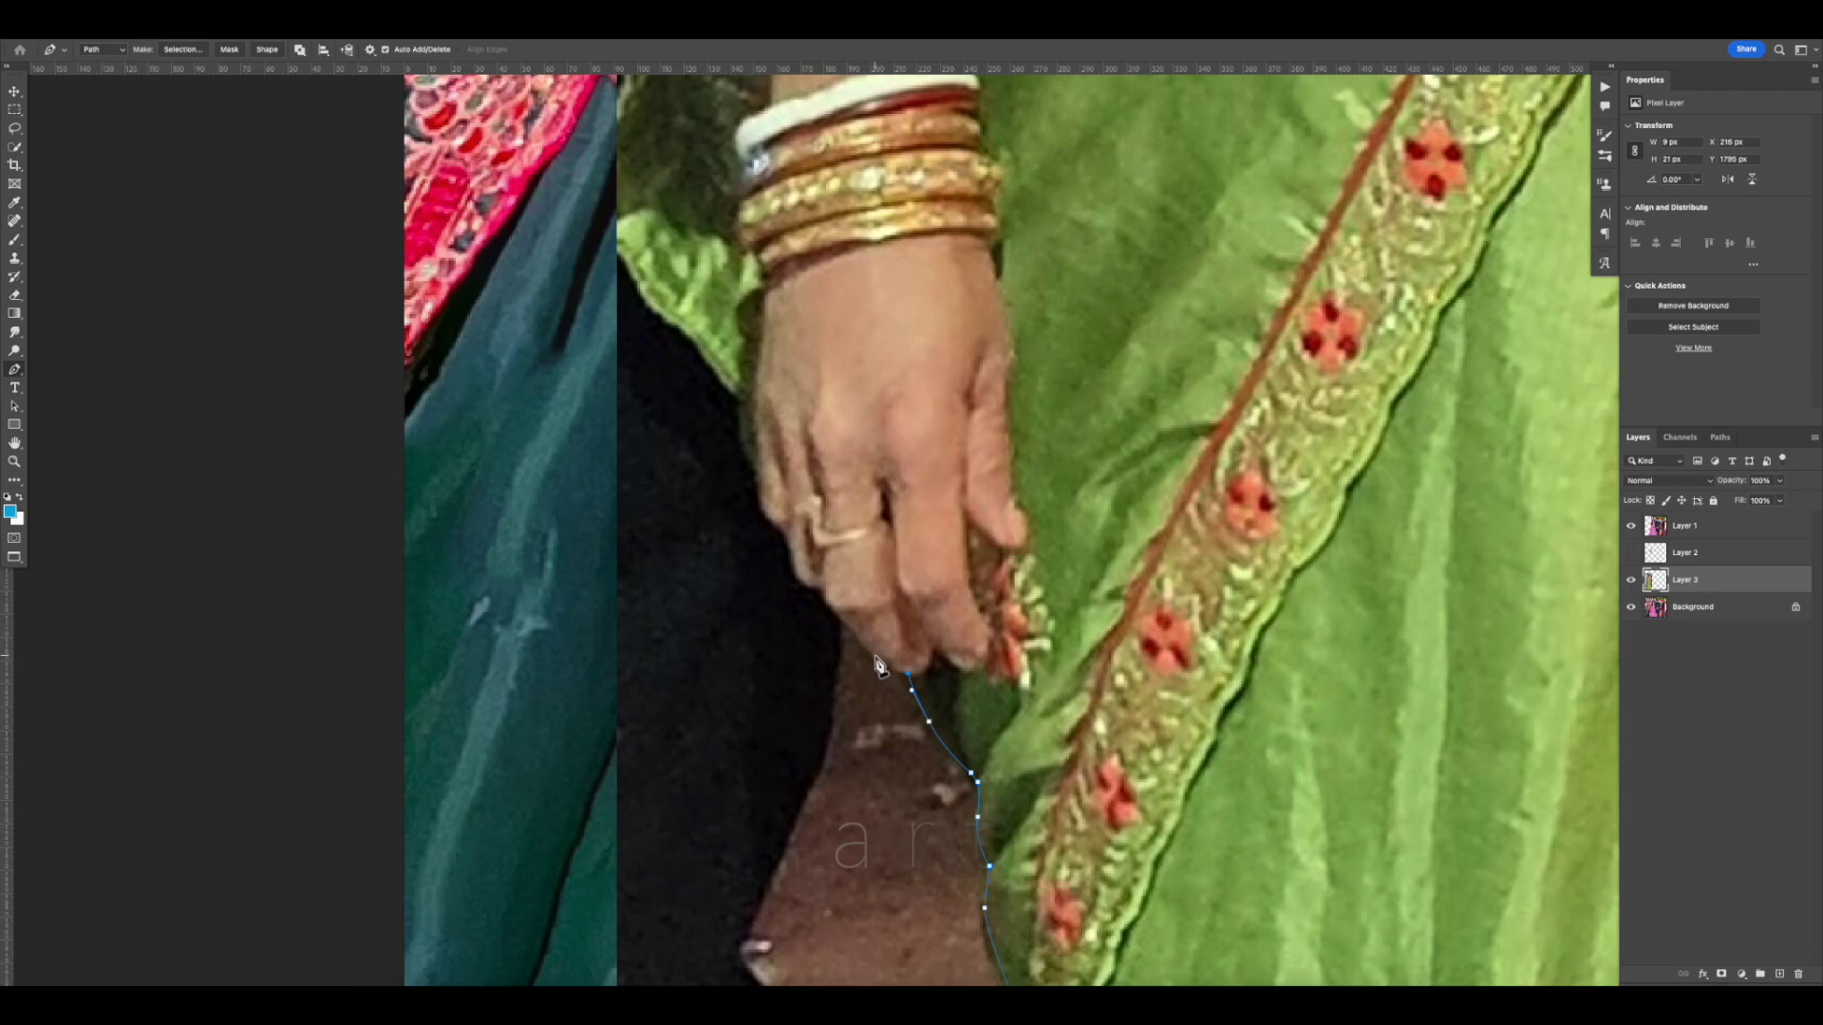
Trace the path around the fingers and outer edge of the hand up to the bangles
left_click(881, 663)
left_click(822, 589)
left_click(798, 574)
left_click(760, 486)
left_click(756, 352)
left_click_drag(771, 279, 787, 640)
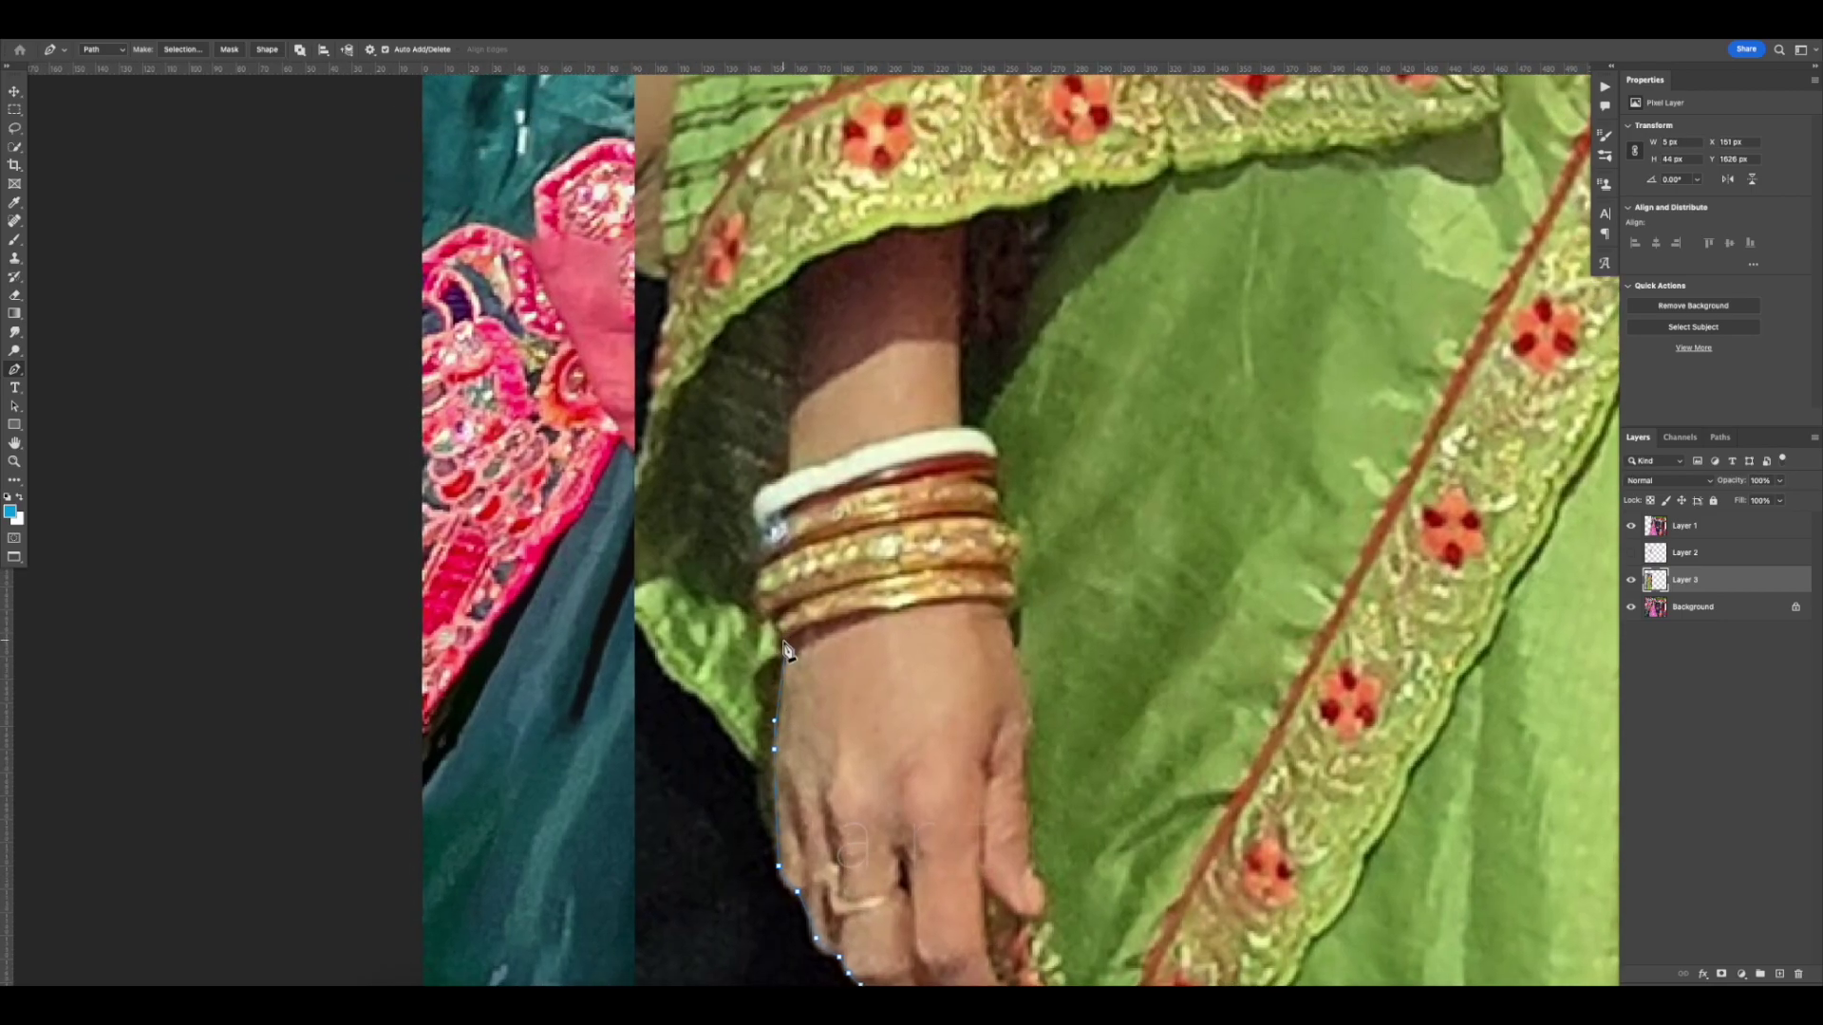
Undo the last anchor point and route the path along the sari drape hanging behind the bangled wrist
scroll(784, 646, "down", 5)
scroll(784, 645, "up", 2)
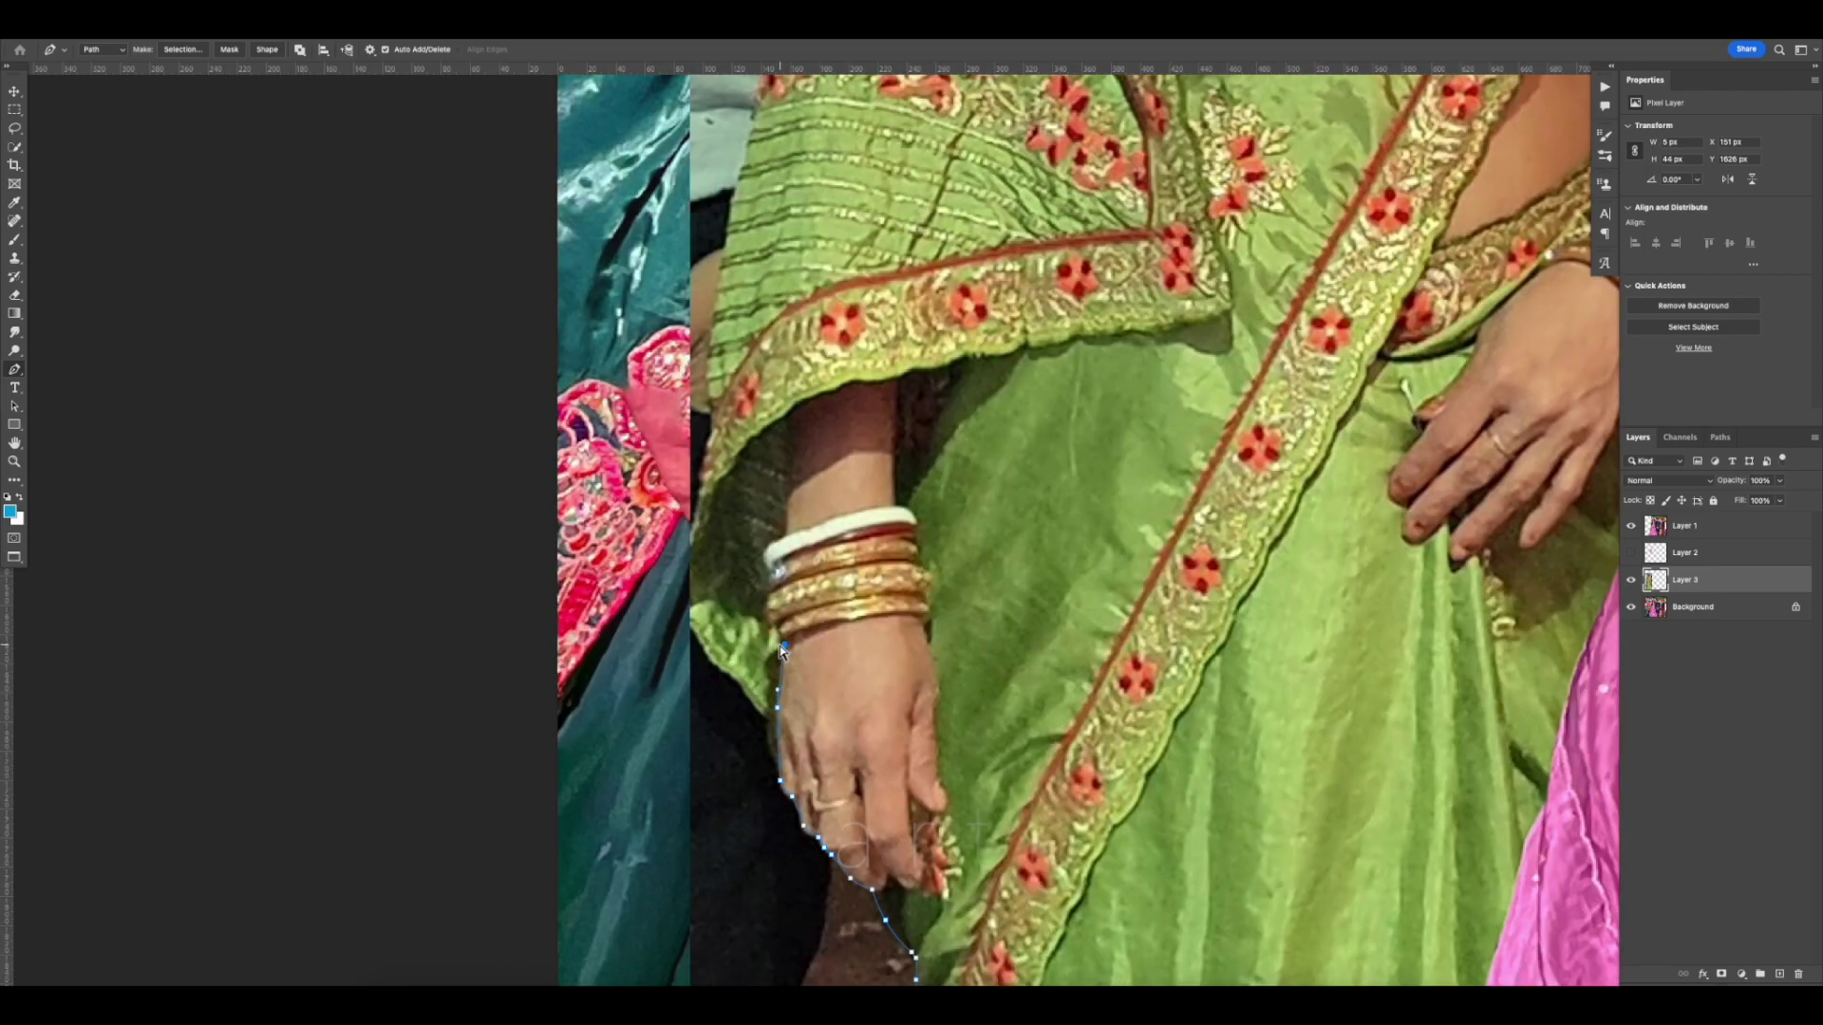
key("super+z")
left_click(769, 721)
left_click(735, 683)
left_click(715, 660)
left_click(702, 632)
left_click_drag(696, 520, 729, 665)
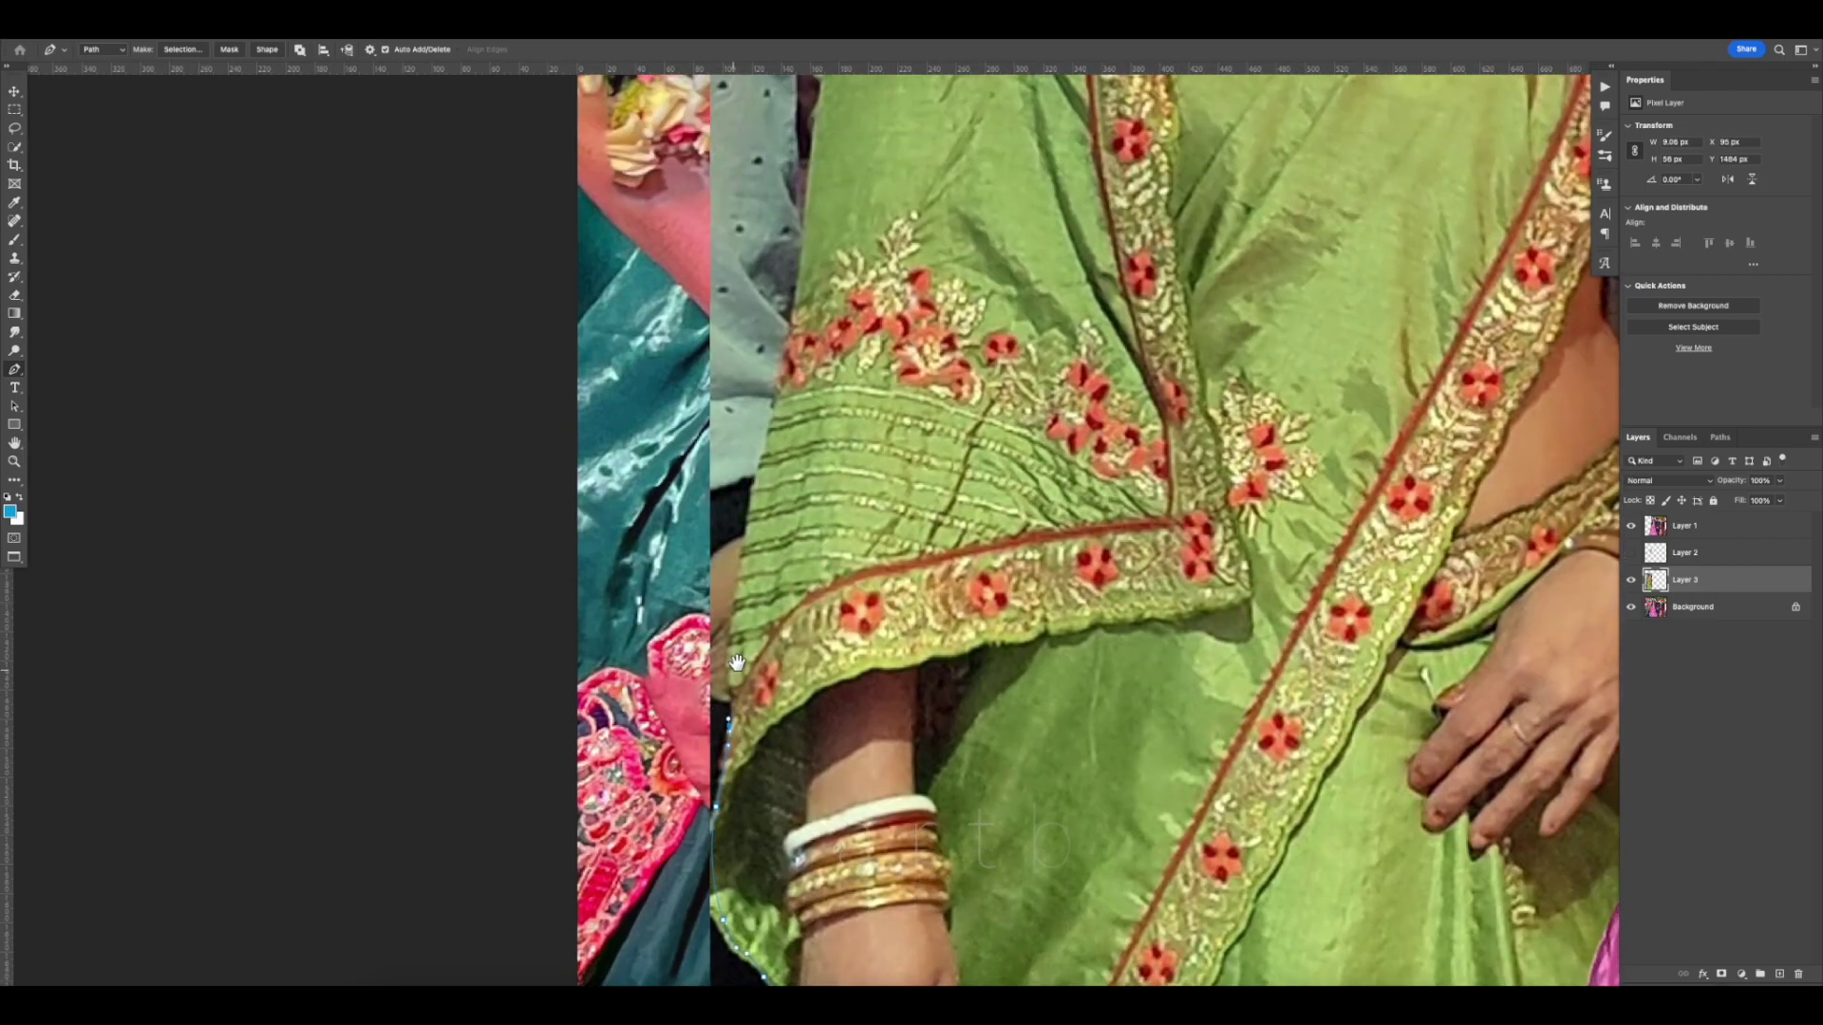
Continue the path up the outer edge of the sari drape covering the upper arm
left_click(730, 694)
left_click(731, 642)
left_click(733, 610)
left_click(769, 441)
left_click(786, 375)
left_click_drag(806, 294, 794, 577)
left_click(788, 546)
Trace the path around the upper arm's curve onto the shoulder of the green sari
left_click(813, 357)
left_click_drag(813, 357, 767, 449)
left_click_drag(812, 383, 812, 380)
left_click_drag(830, 332, 698, 542)
left_click(716, 531)
left_click_drag(773, 477, 899, 530)
Add path points along the top of the shoulder to the base of the neck
left_click(892, 435)
left_click(920, 429)
left_click(935, 424)
left_click(946, 423)
left_click(967, 424)
left_click(974, 426)
scroll(897, 530, "up", 4)
Trace the path up the side of the neck to the earring
left_click(856, 594)
left_click(863, 577)
left_click(868, 566)
left_click(868, 552)
left_click(865, 535)
left_click(853, 520)
left_click(837, 467)
left_click(832, 443)
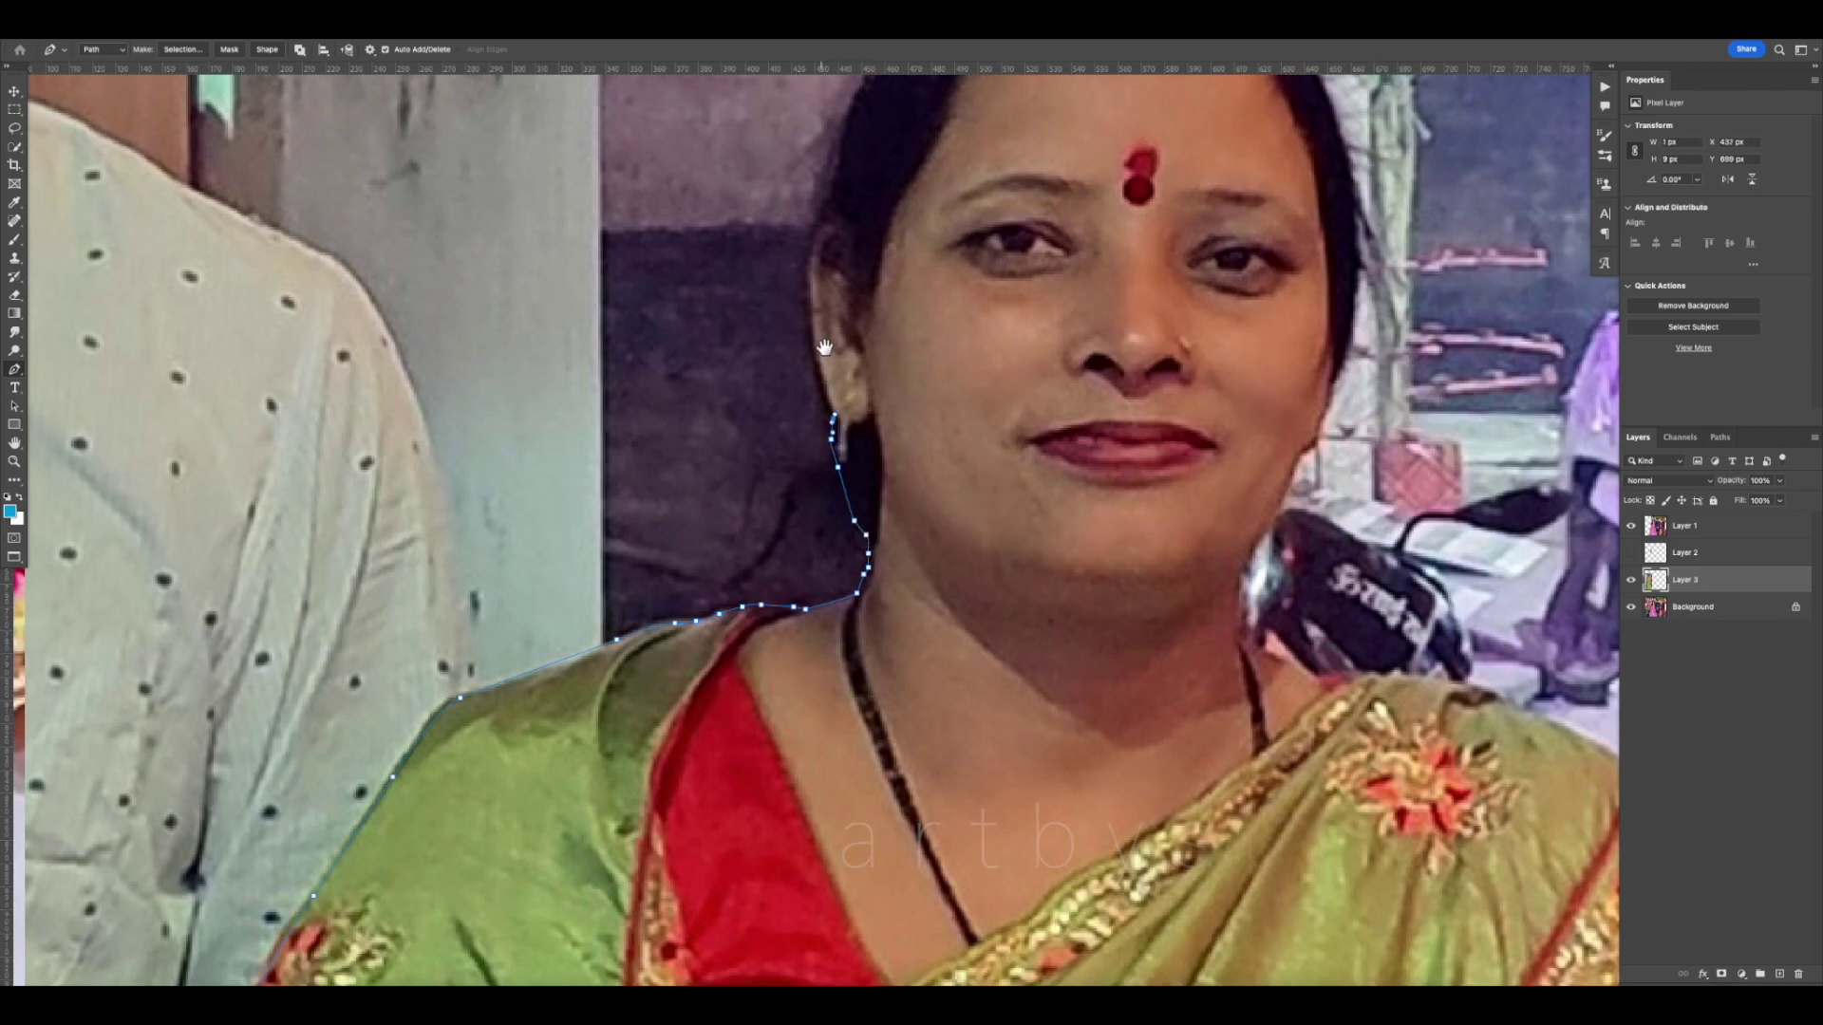
Continue the path around the ear and up the side of the hair toward the crown
scroll(838, 432, "up", 5)
left_click_drag(816, 538, 841, 460)
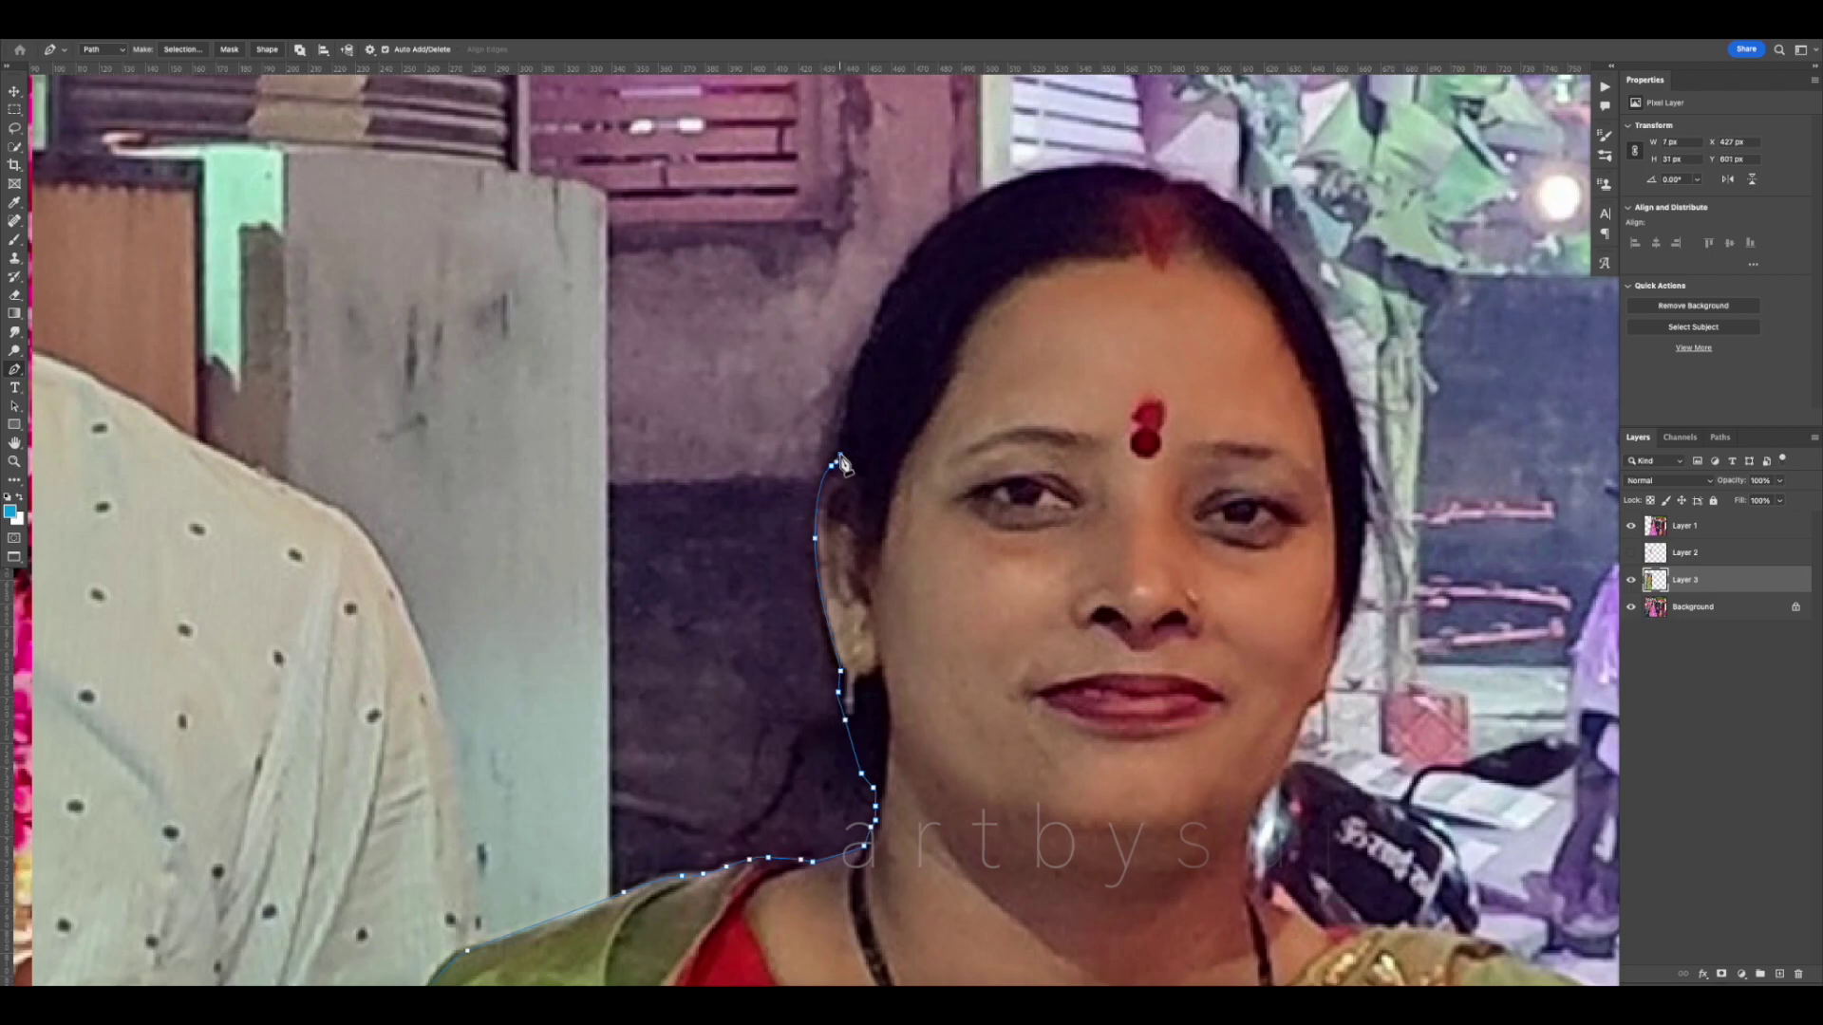
left_click_drag(862, 349, 877, 319)
left_click(881, 310)
left_click_drag(935, 234, 685, 466)
left_click(686, 460)
left_click(710, 438)
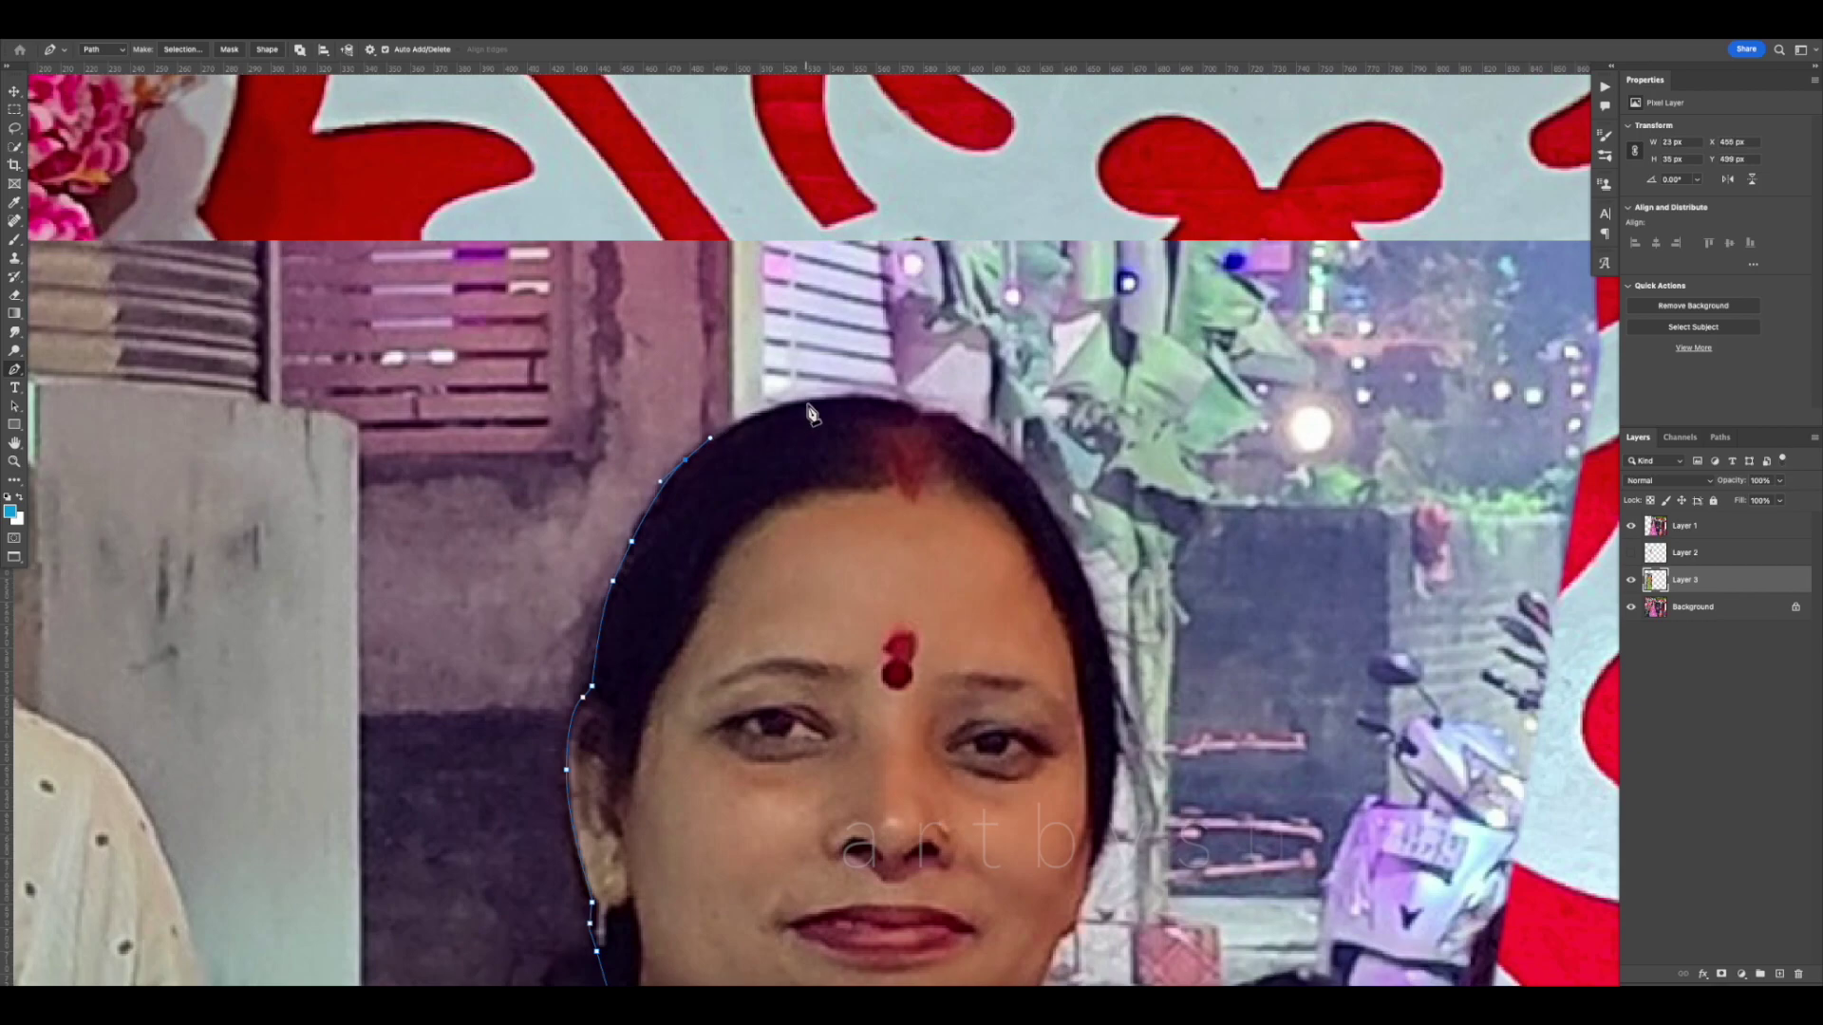
Trace the path over the top of the head and down the opposite side of the hair and face
left_click_drag(819, 400, 923, 421)
left_click(921, 416)
left_click(967, 428)
left_click(1111, 653)
left_click_drag(1137, 702, 976, 365)
left_click_drag(946, 455, 870, 407)
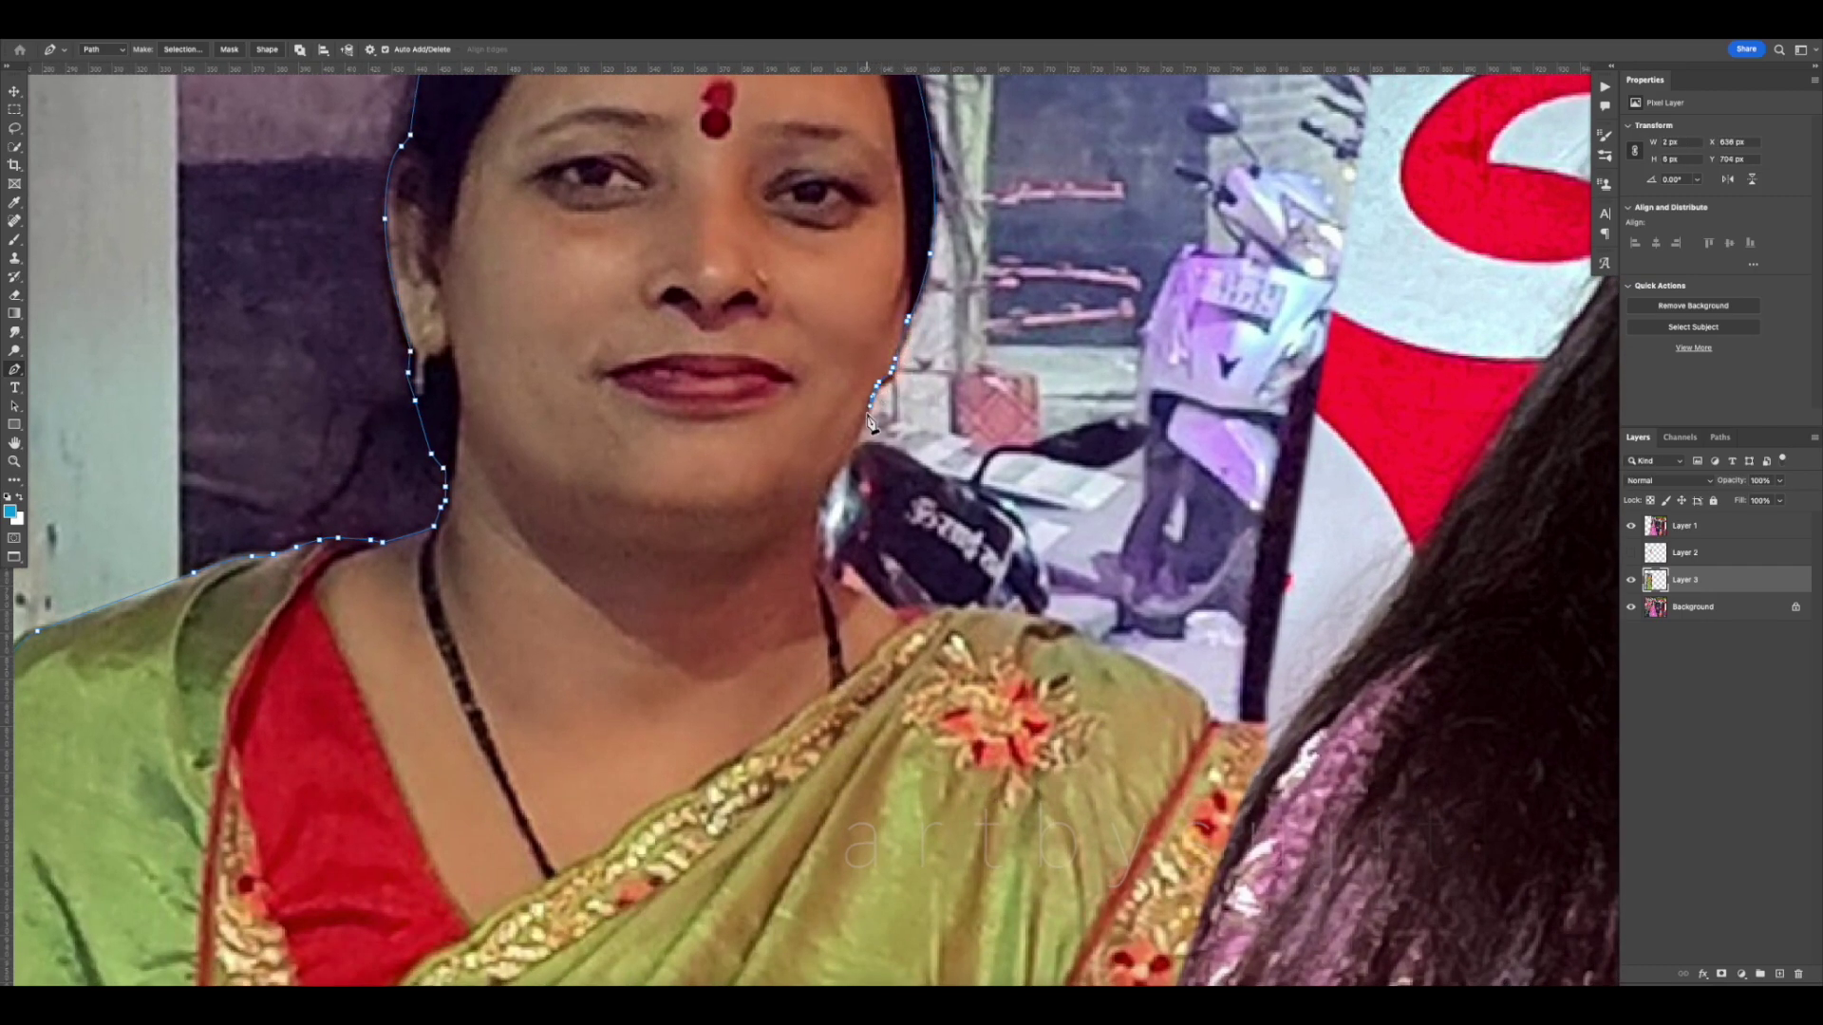
Extend the path down the jaw and neck and onto the sari shoulder nearest the bride
left_click(825, 489)
left_click(821, 573)
left_click(897, 614)
left_click(937, 601)
left_click(972, 610)
left_click(1007, 619)
left_click_drag(1027, 627, 677, 309)
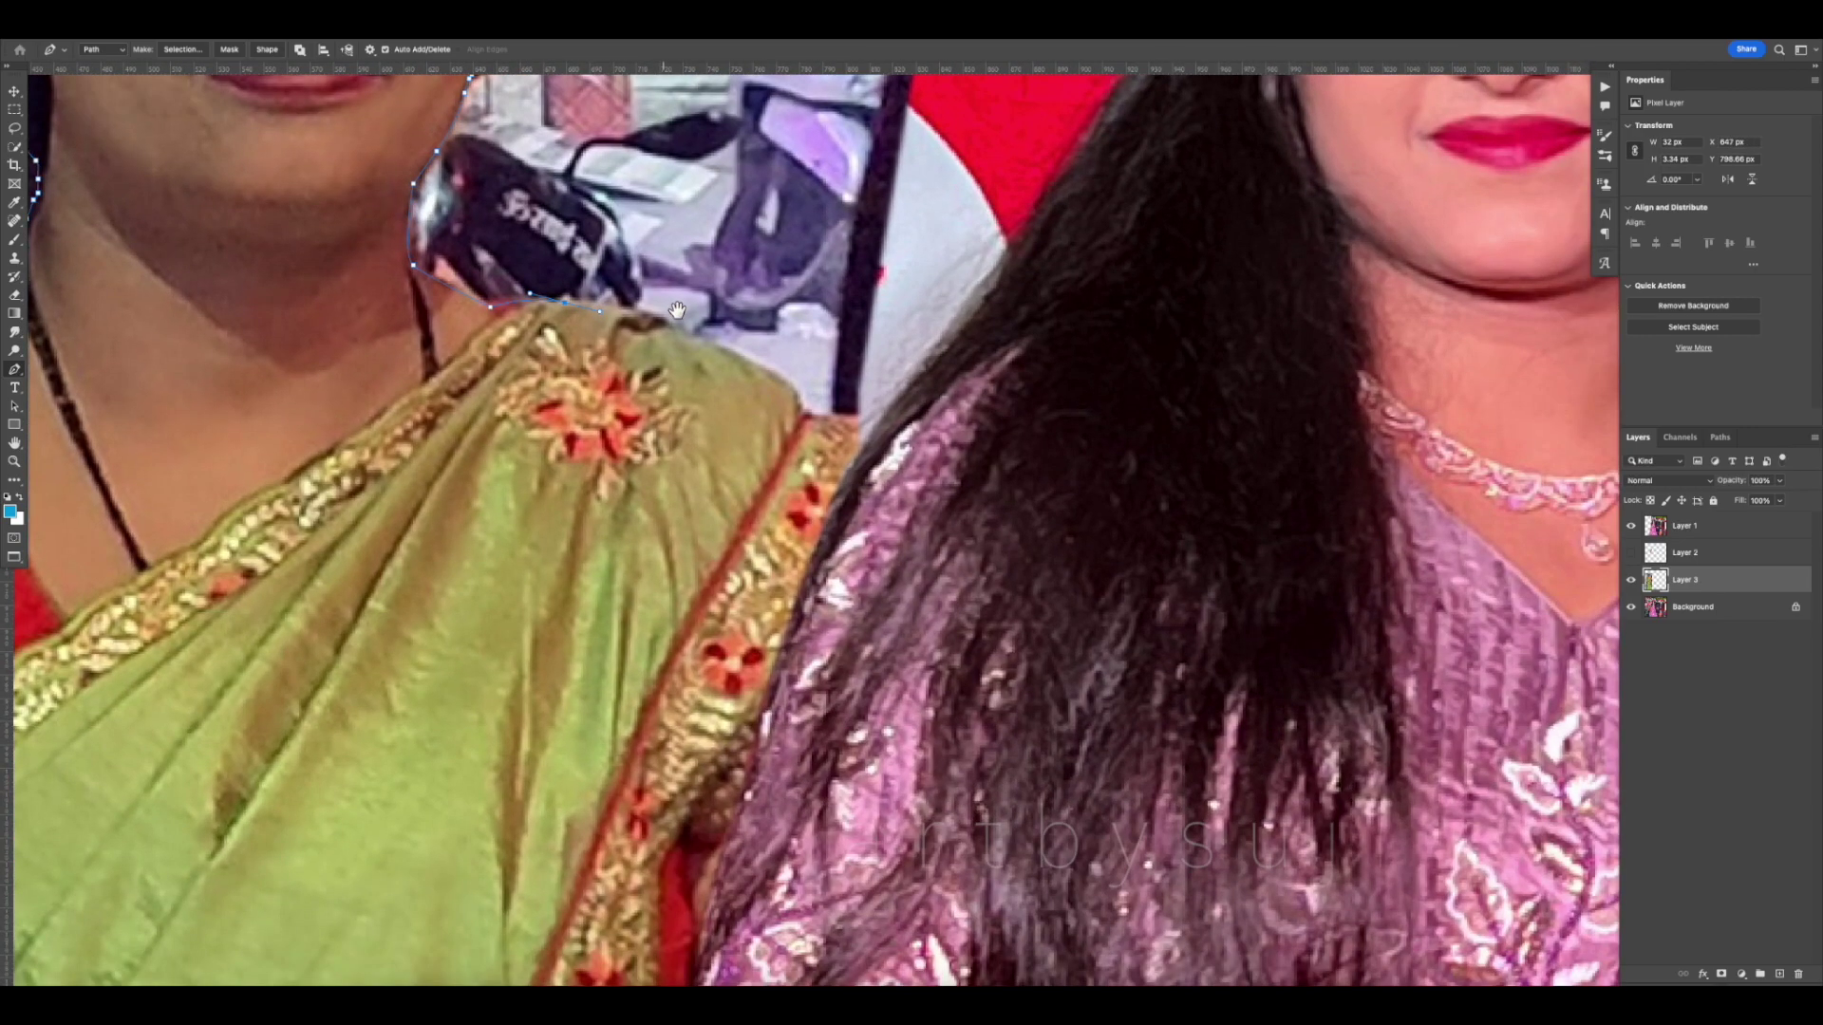
Continue the path across the shoulder border, behind the bride, and around below the canvas edge
left_click(769, 371)
left_click(801, 414)
left_click(840, 417)
left_click_drag(876, 425, 943, 513)
scroll(938, 444, "down", 10)
scroll(950, 449, "up", 5)
left_click_drag(939, 619, 939, 661)
left_click_drag(920, 781, 774, 868)
left_click_drag(756, 855, 757, 826)
Convert the path to a new selection with a 1-pixel feather radius and copy the woman in the green sari to a new layer
scroll(826, 650, "up", 10)
scroll(827, 629, "down", 4)
scroll(828, 634, "down", 10)
scroll(828, 635, "up", 5)
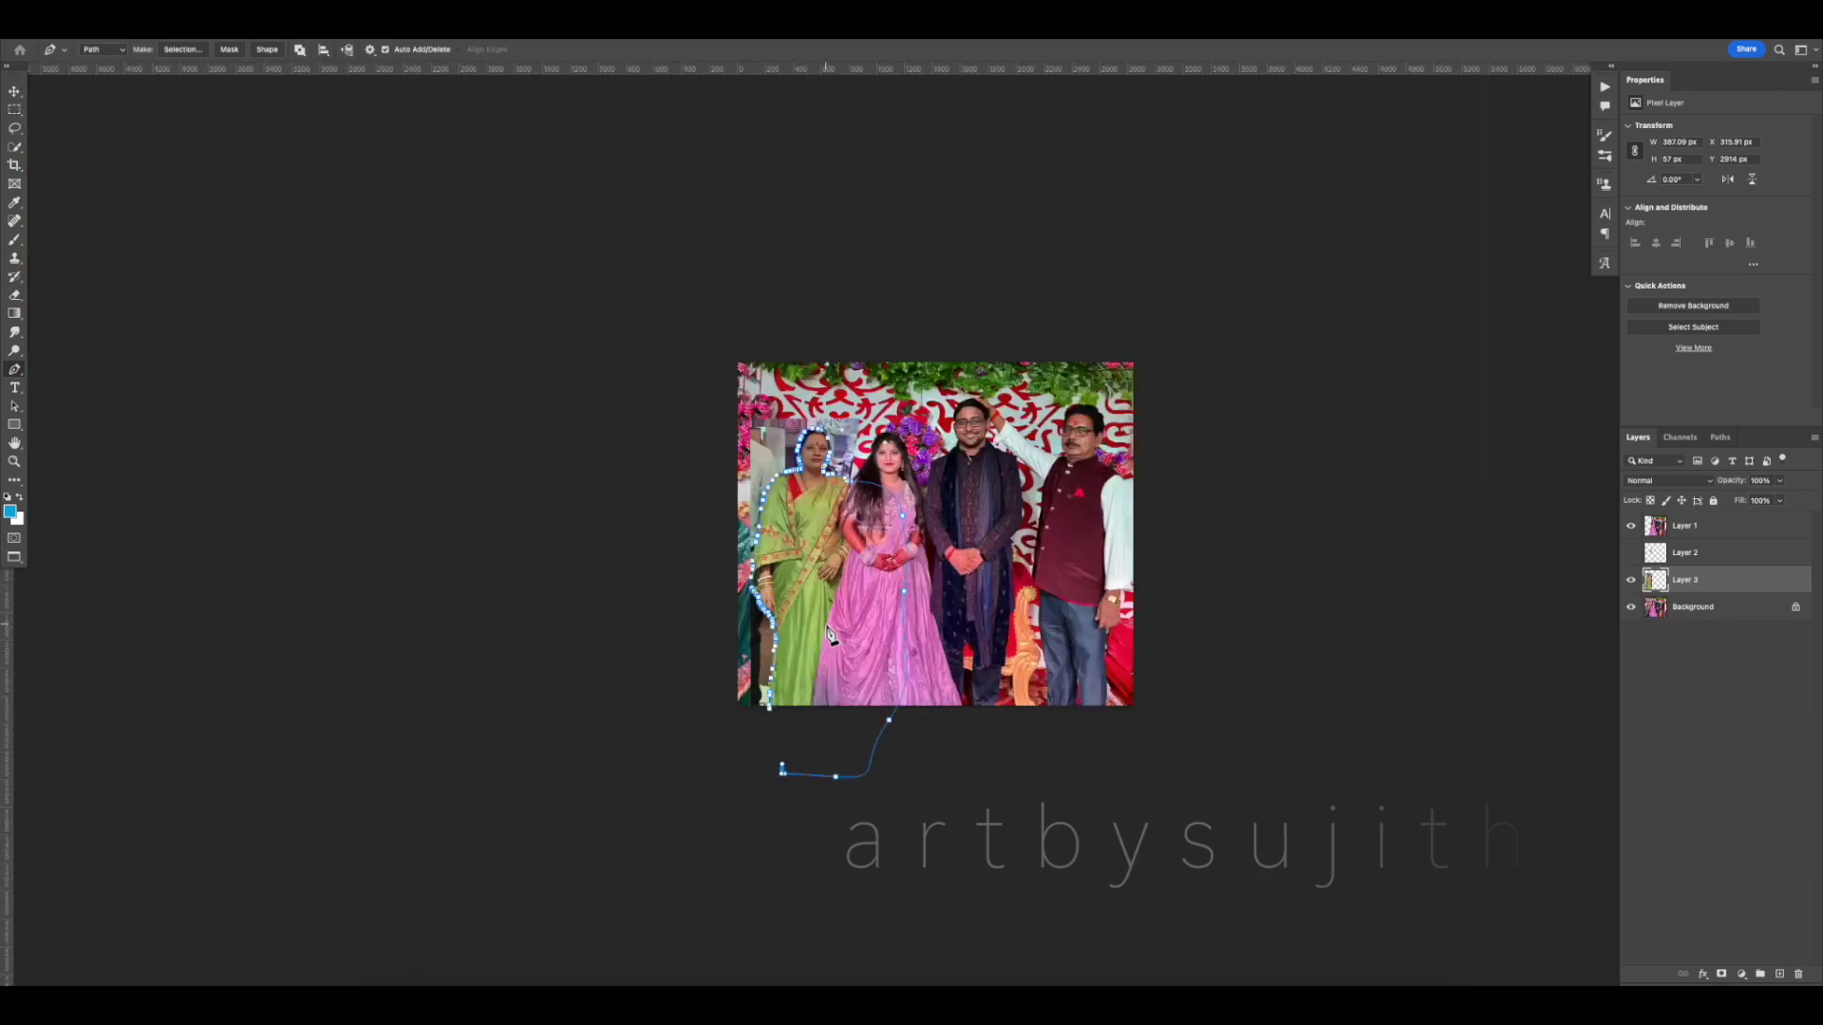
right_click(837, 573)
left_click(896, 639)
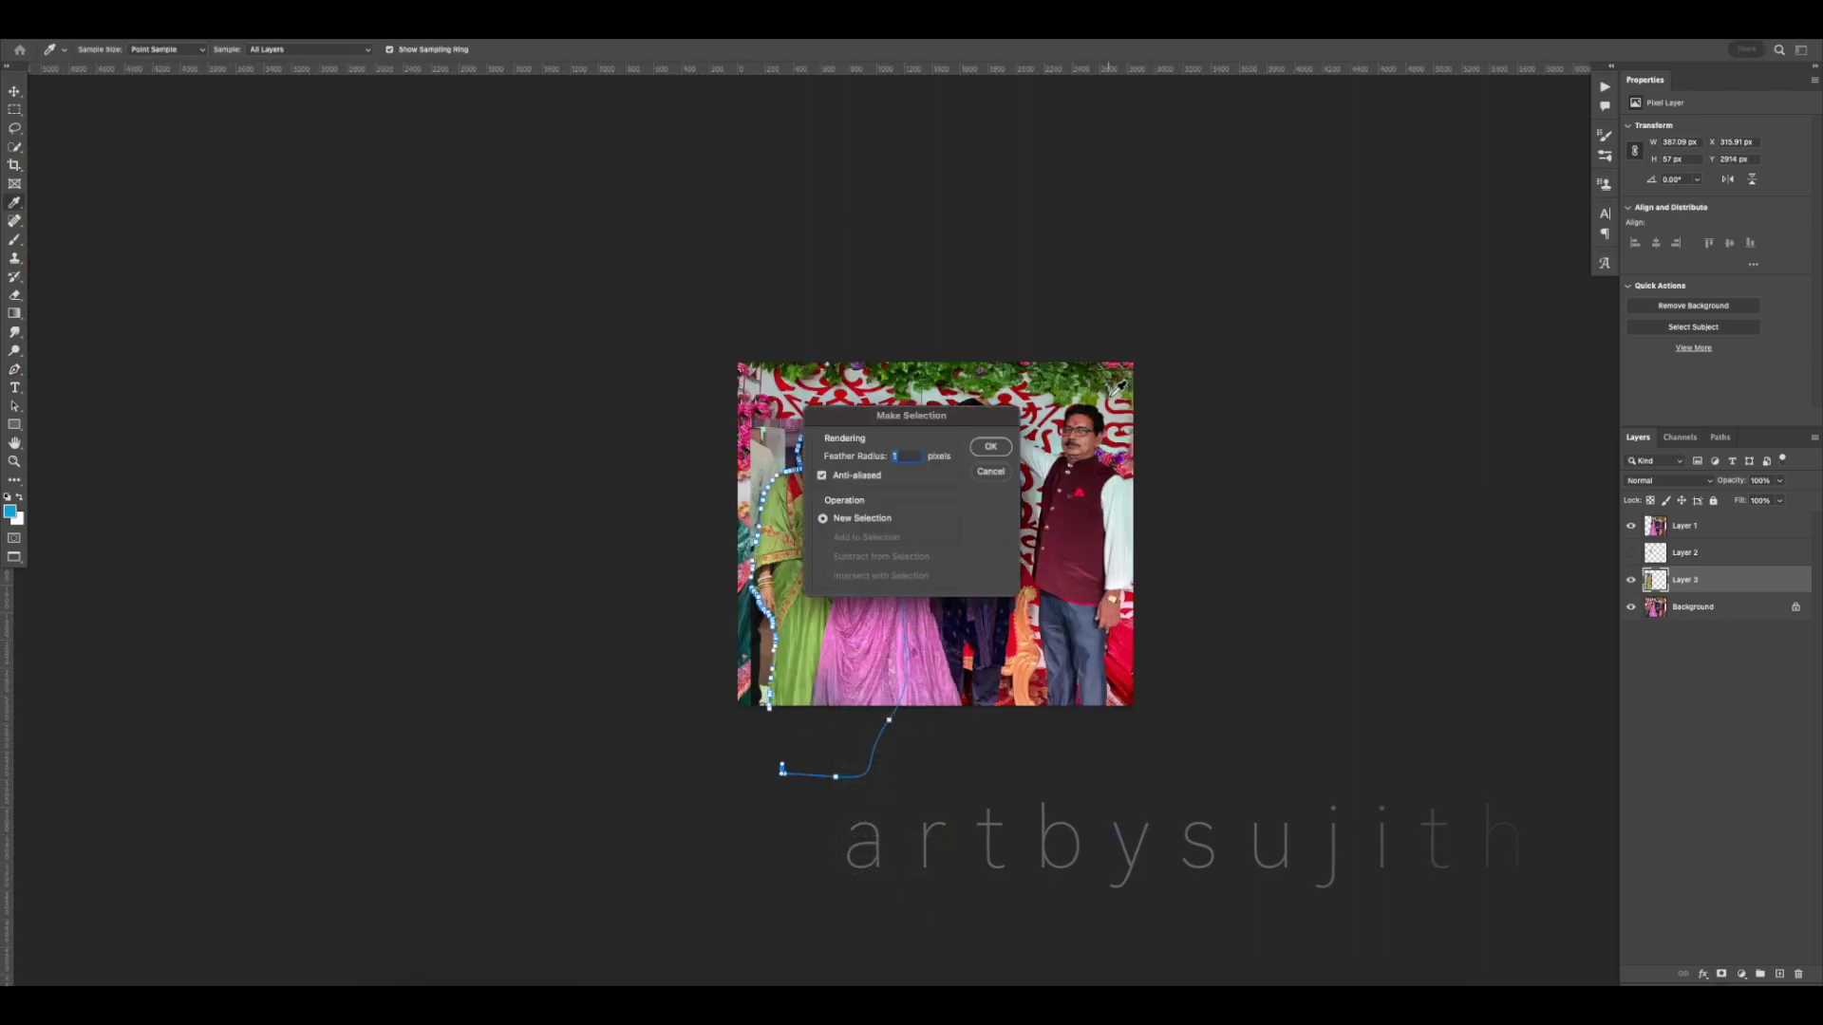
key("Return")
key("ctrl+j")
scroll(871, 493, "up", 5)
left_click_drag(653, 362, 1060, 574)
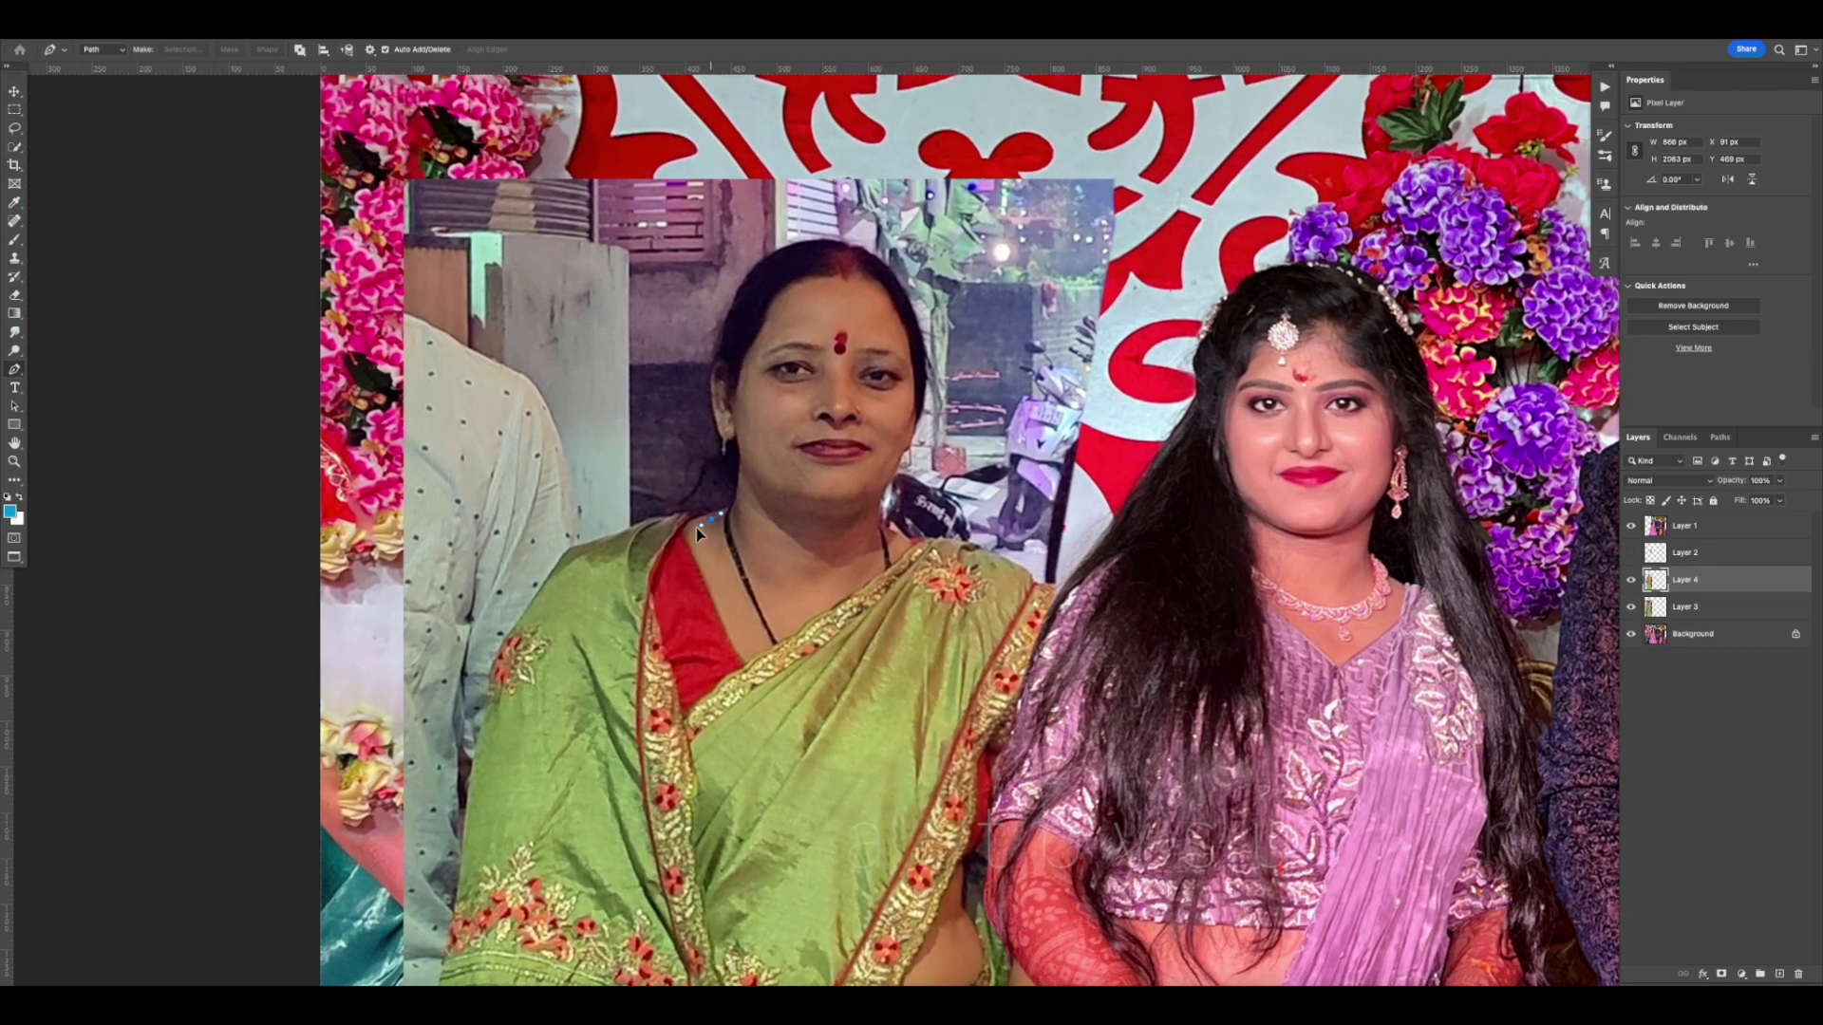
Lasso loosely around the woman's head and hair, and copy that area from the street photo layer to a new layer
key("l")
mouse_move(714, 530)
left_mouse_down()
mouse_move(653, 532)
mouse_move(635, 491)
mouse_move(689, 387)
mouse_move(698, 305)
mouse_move(730, 246)
mouse_move(829, 214)
mouse_move(931, 279)
mouse_move(959, 432)
mouse_move(817, 568)
left_mouse_up()
left_click(1691, 609)
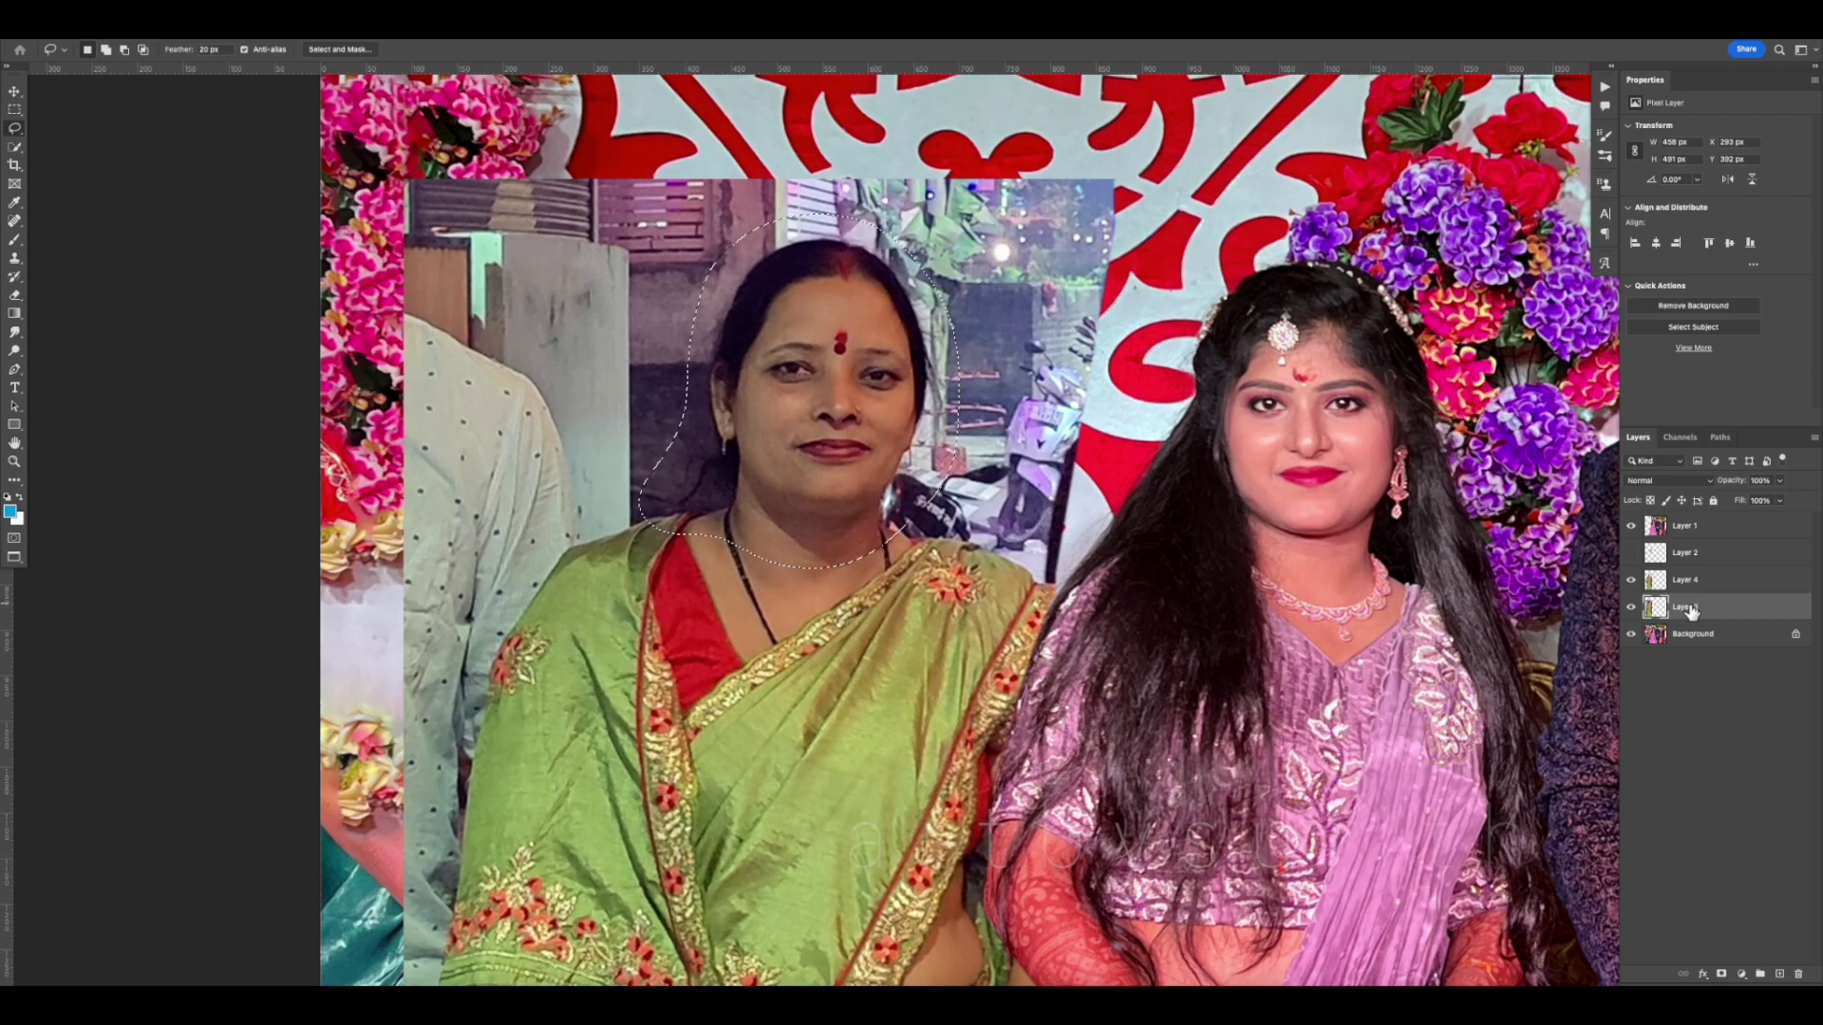
key("ctrl+j")
Link the head copy with the green-sari cutout layer and hide the original street photo layer
left_click(1704, 590, "shift")
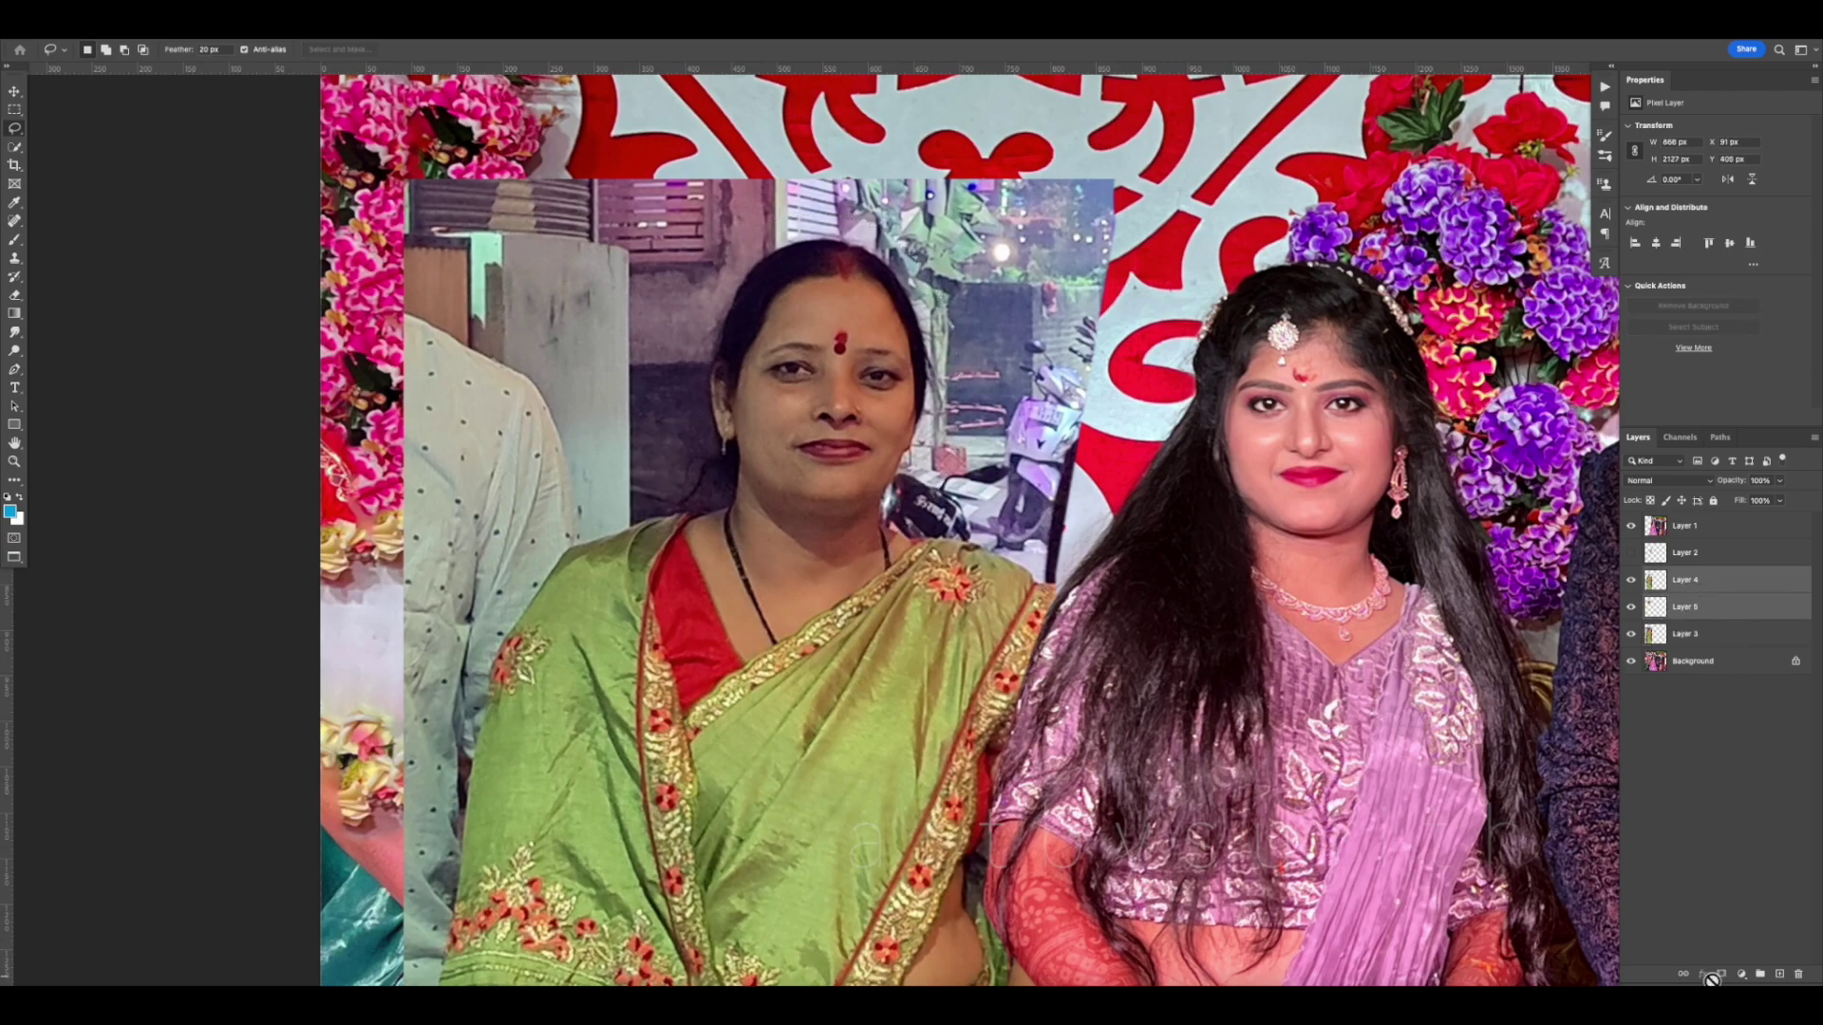
key("v")
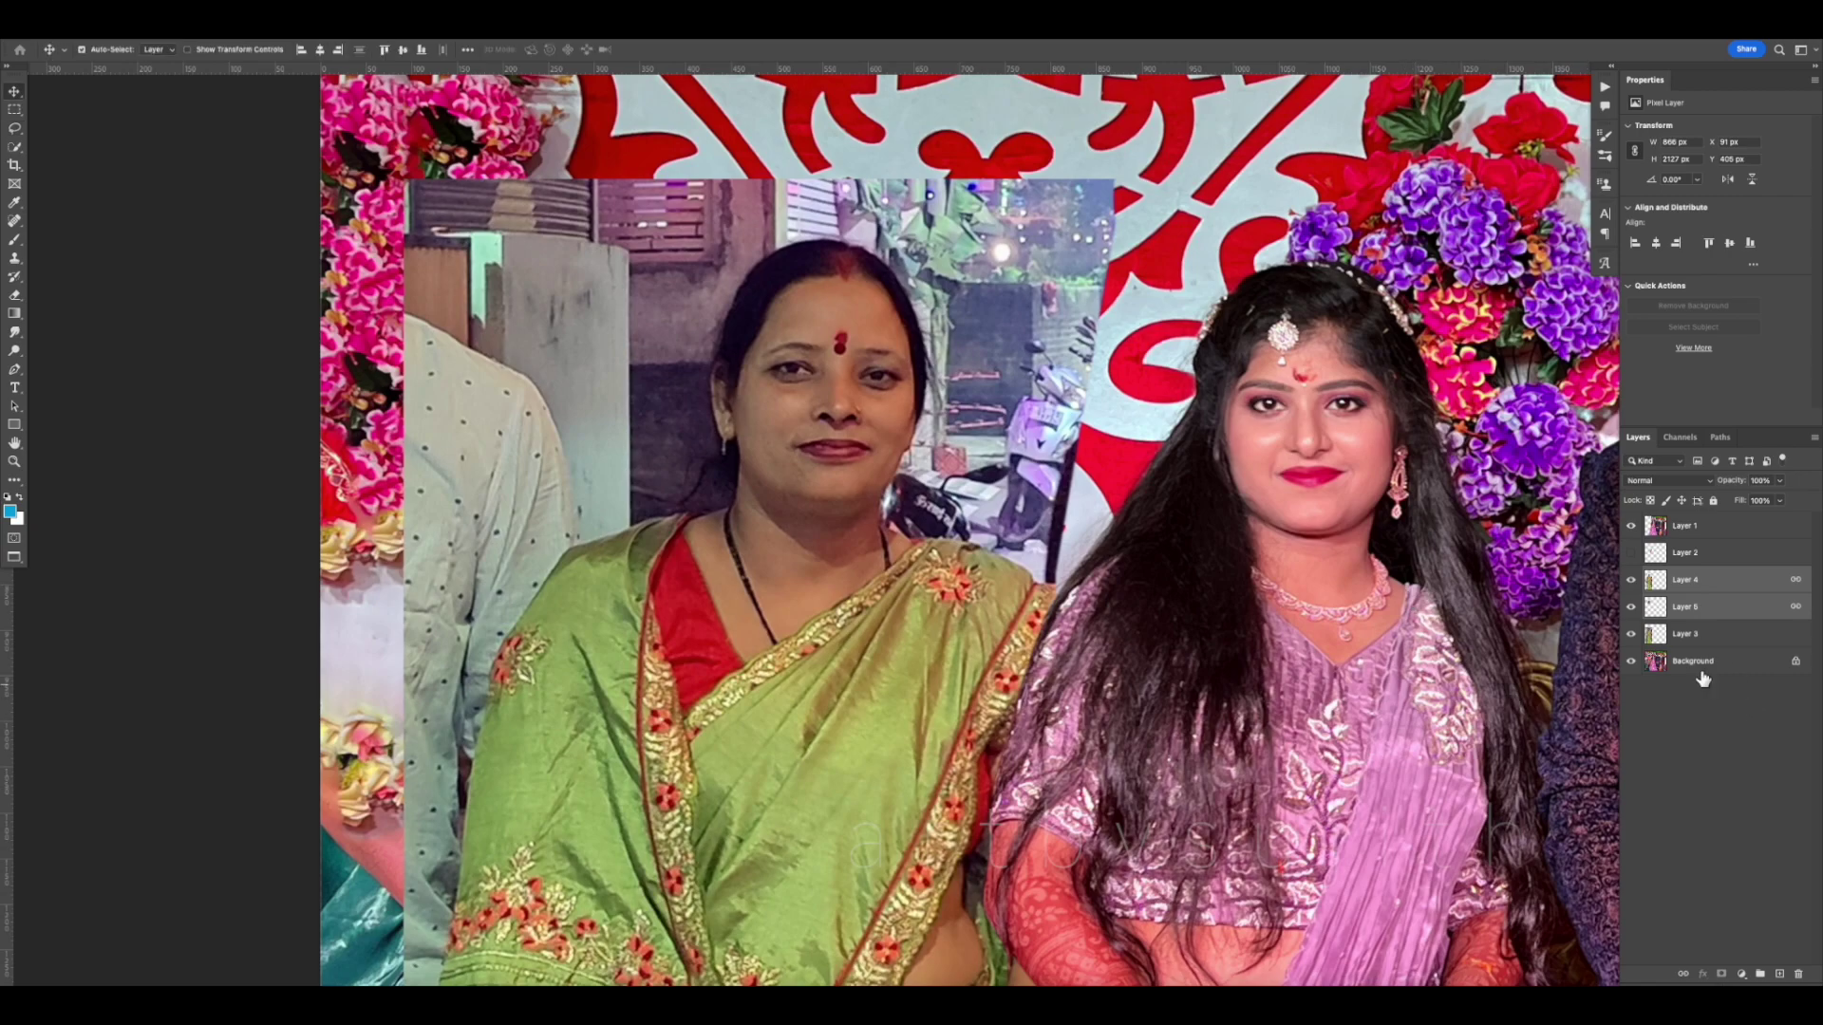
left_click(1631, 634)
scroll(1002, 486, "down", 5)
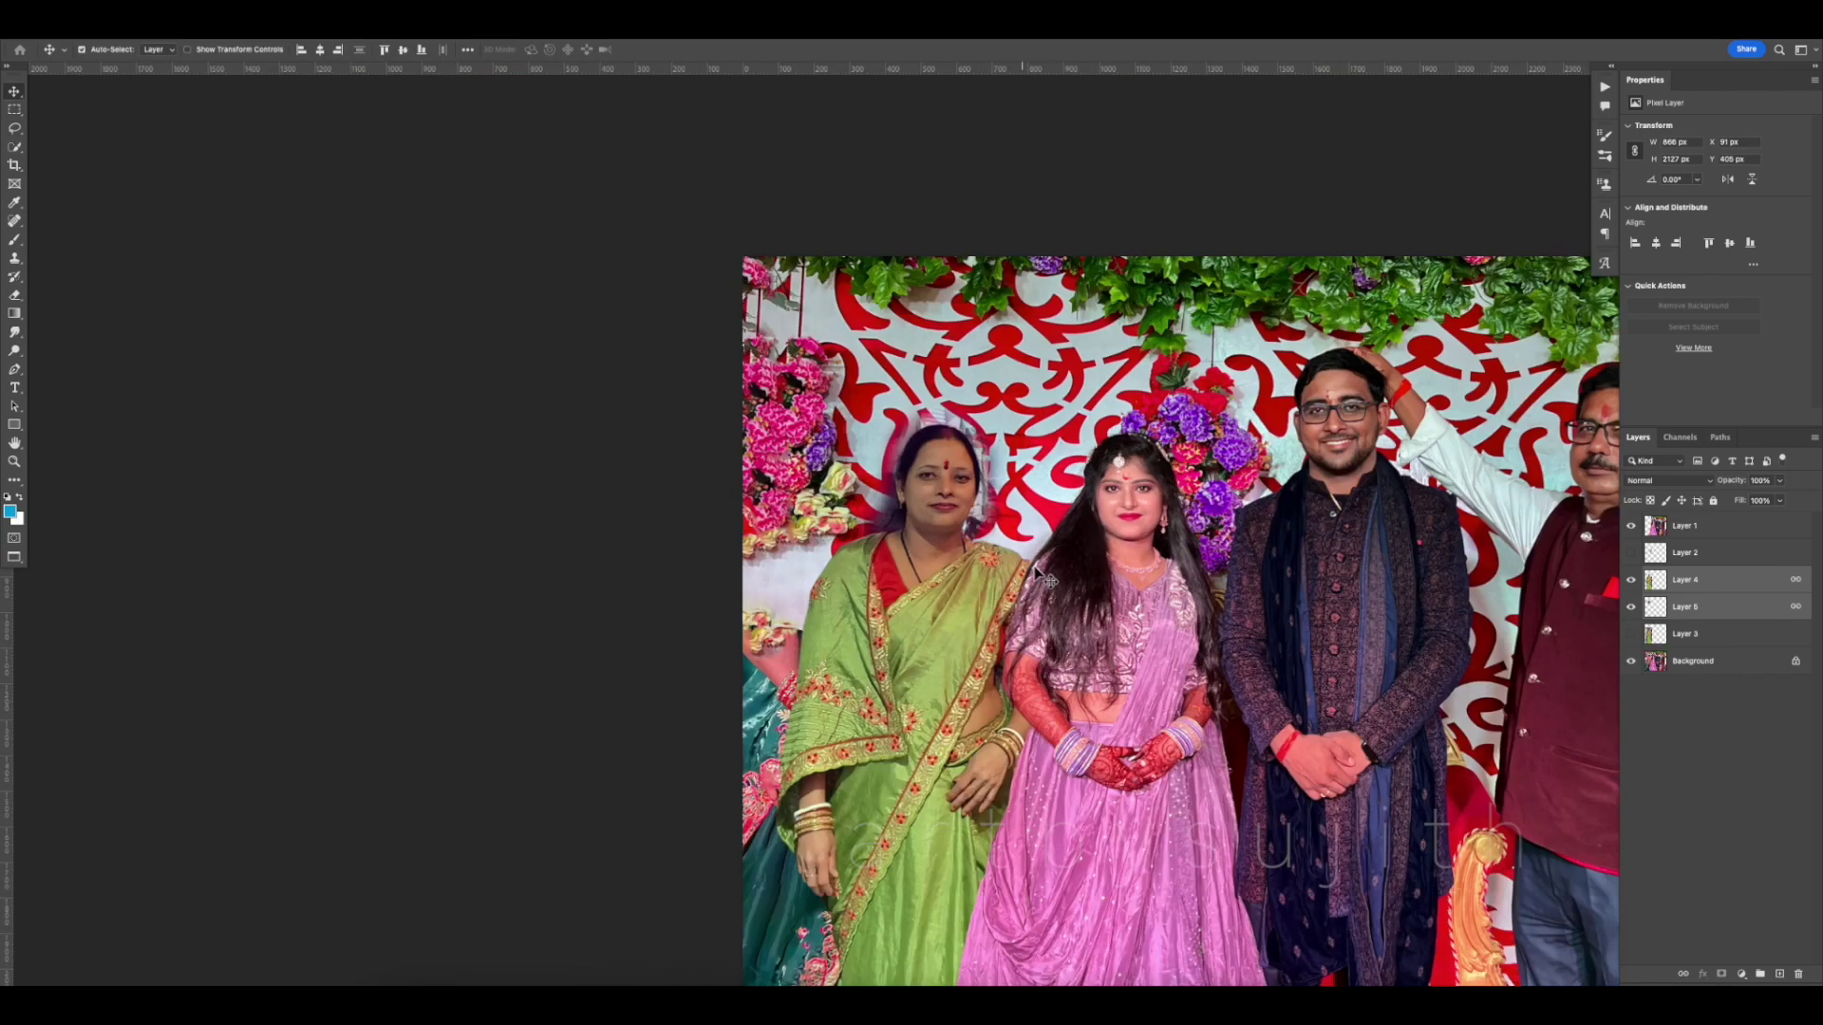
scroll(1003, 486, "down", 2)
scroll(997, 483, "down", 3)
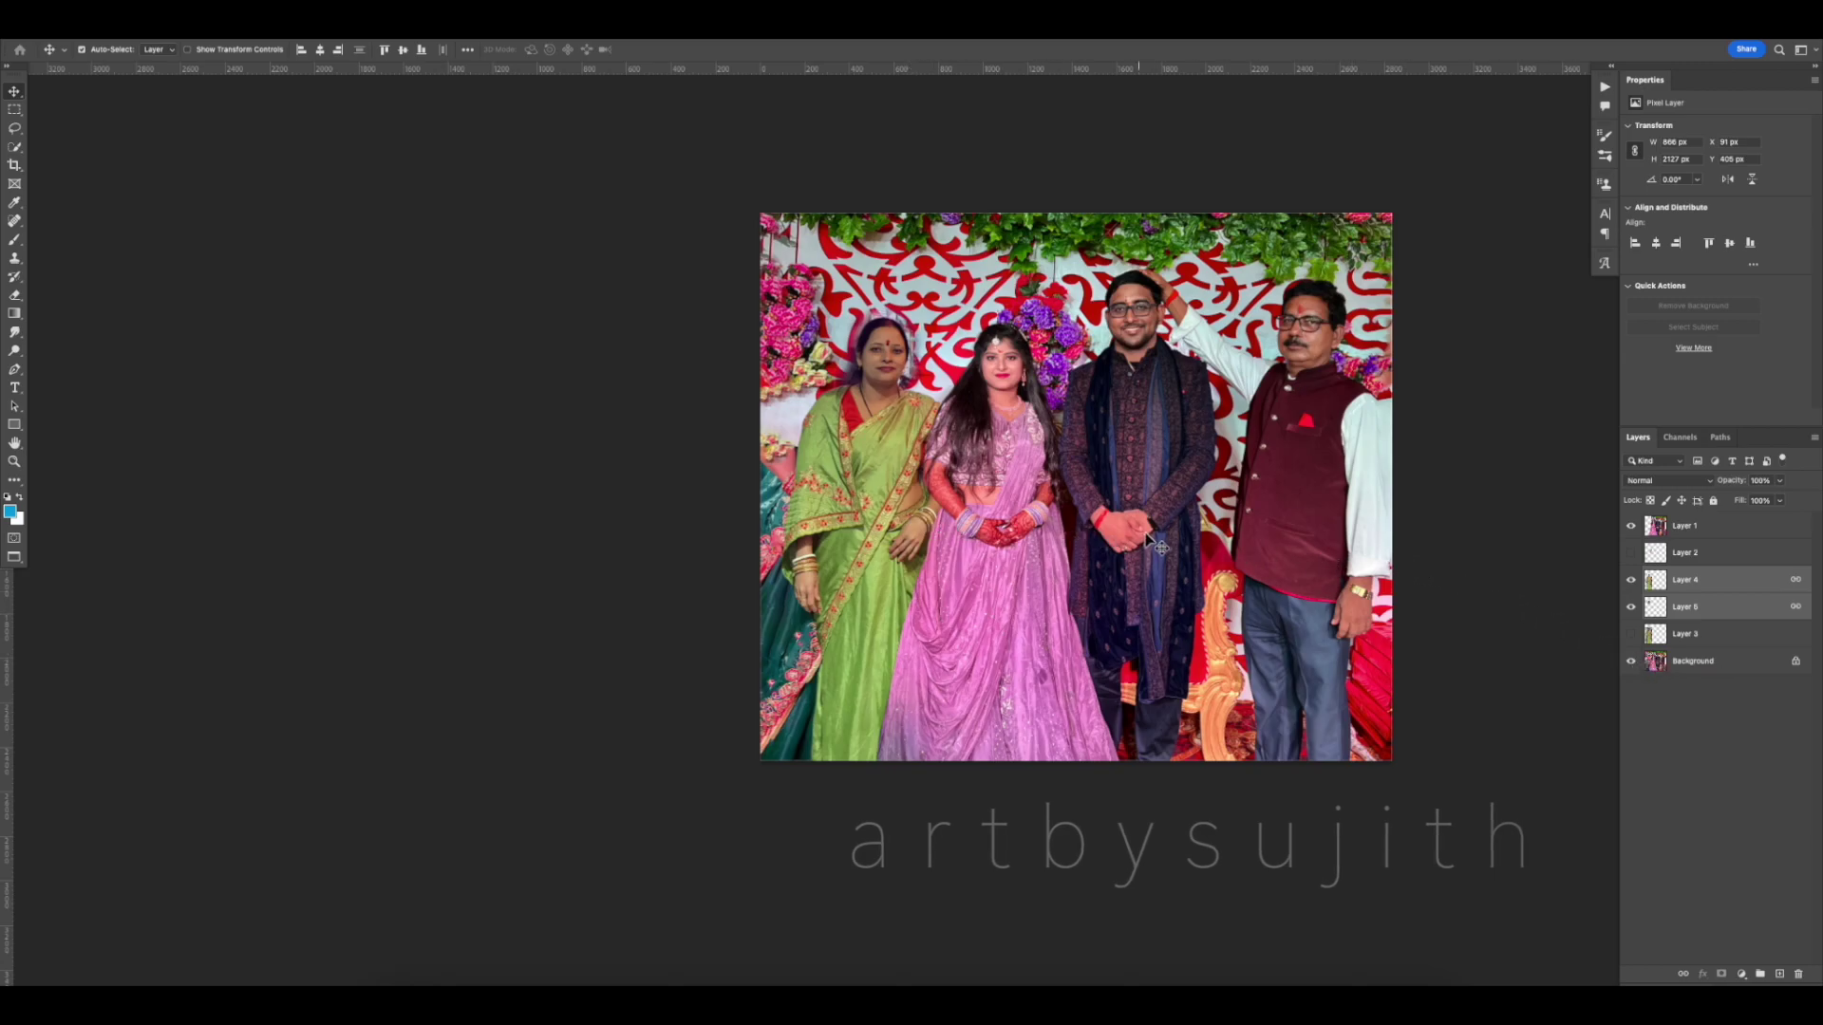
Copy a rectangular area with the carved chair between the groom and the older man from the Background layer, and flip the copy horizontally
left_click(1713, 663)
key("m")
left_click_drag(1193, 479, 1262, 788)
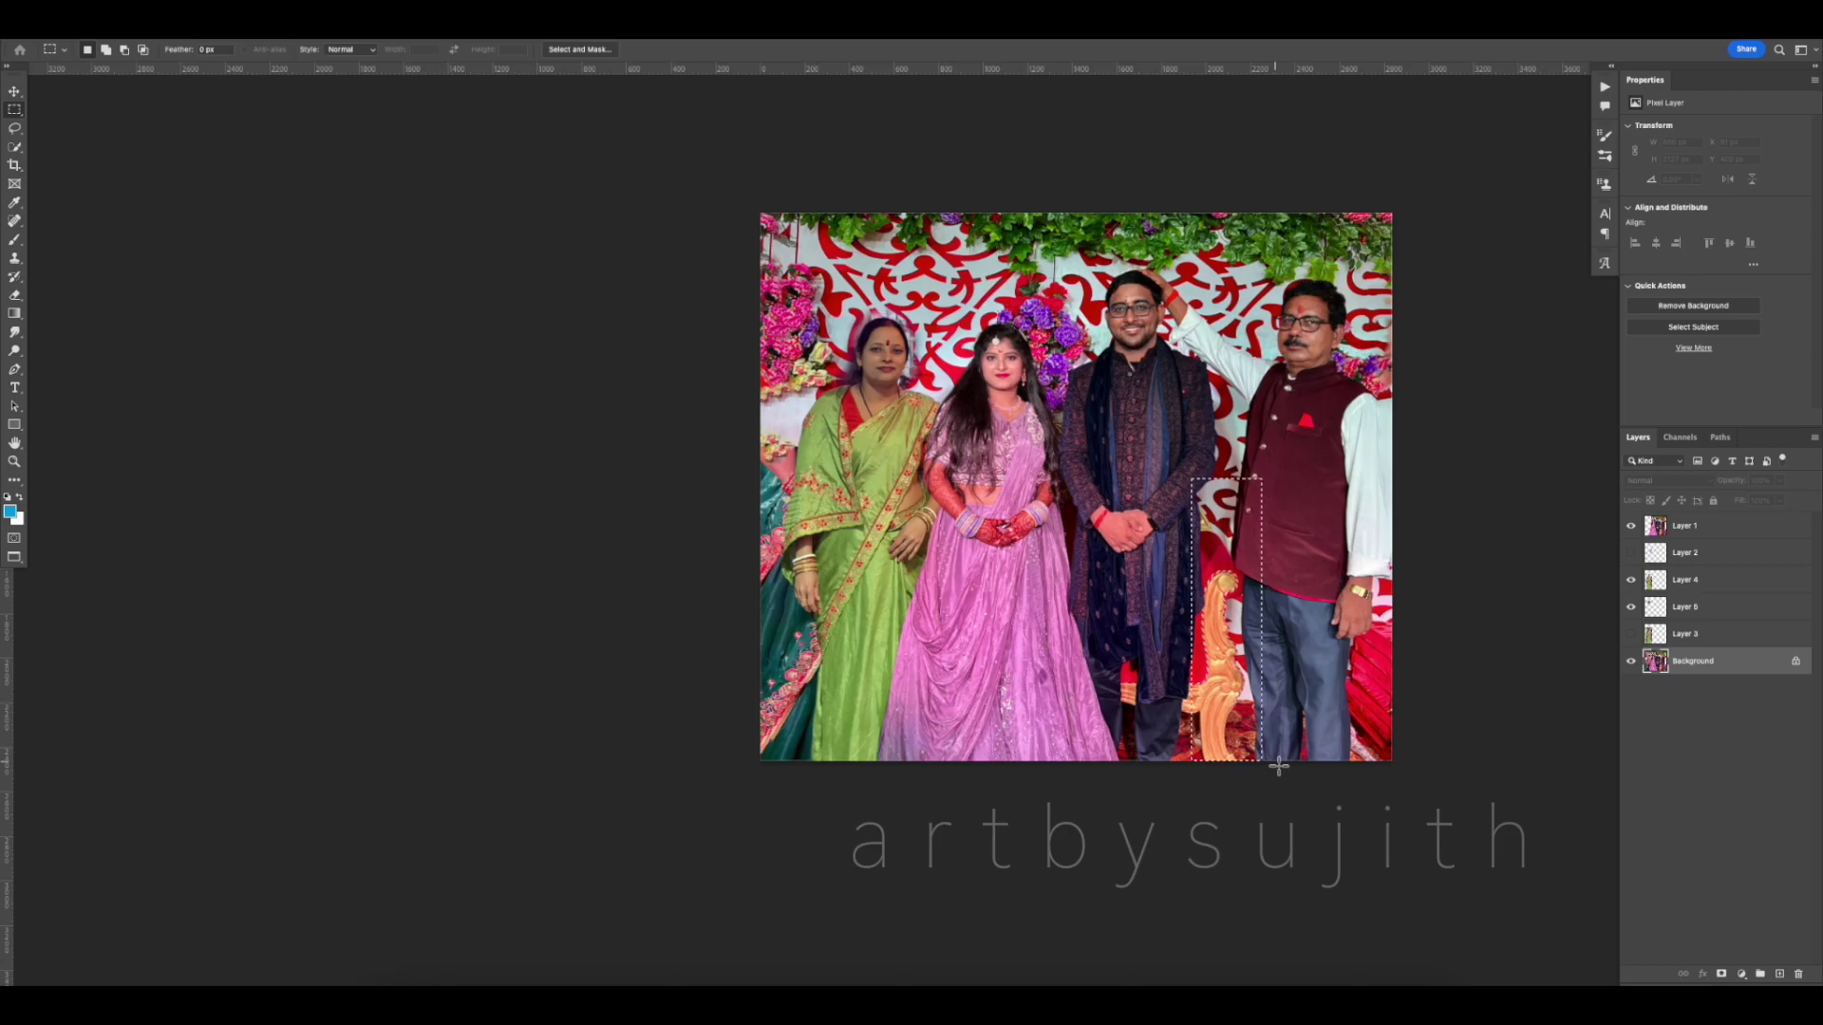
key("ctrl+j")
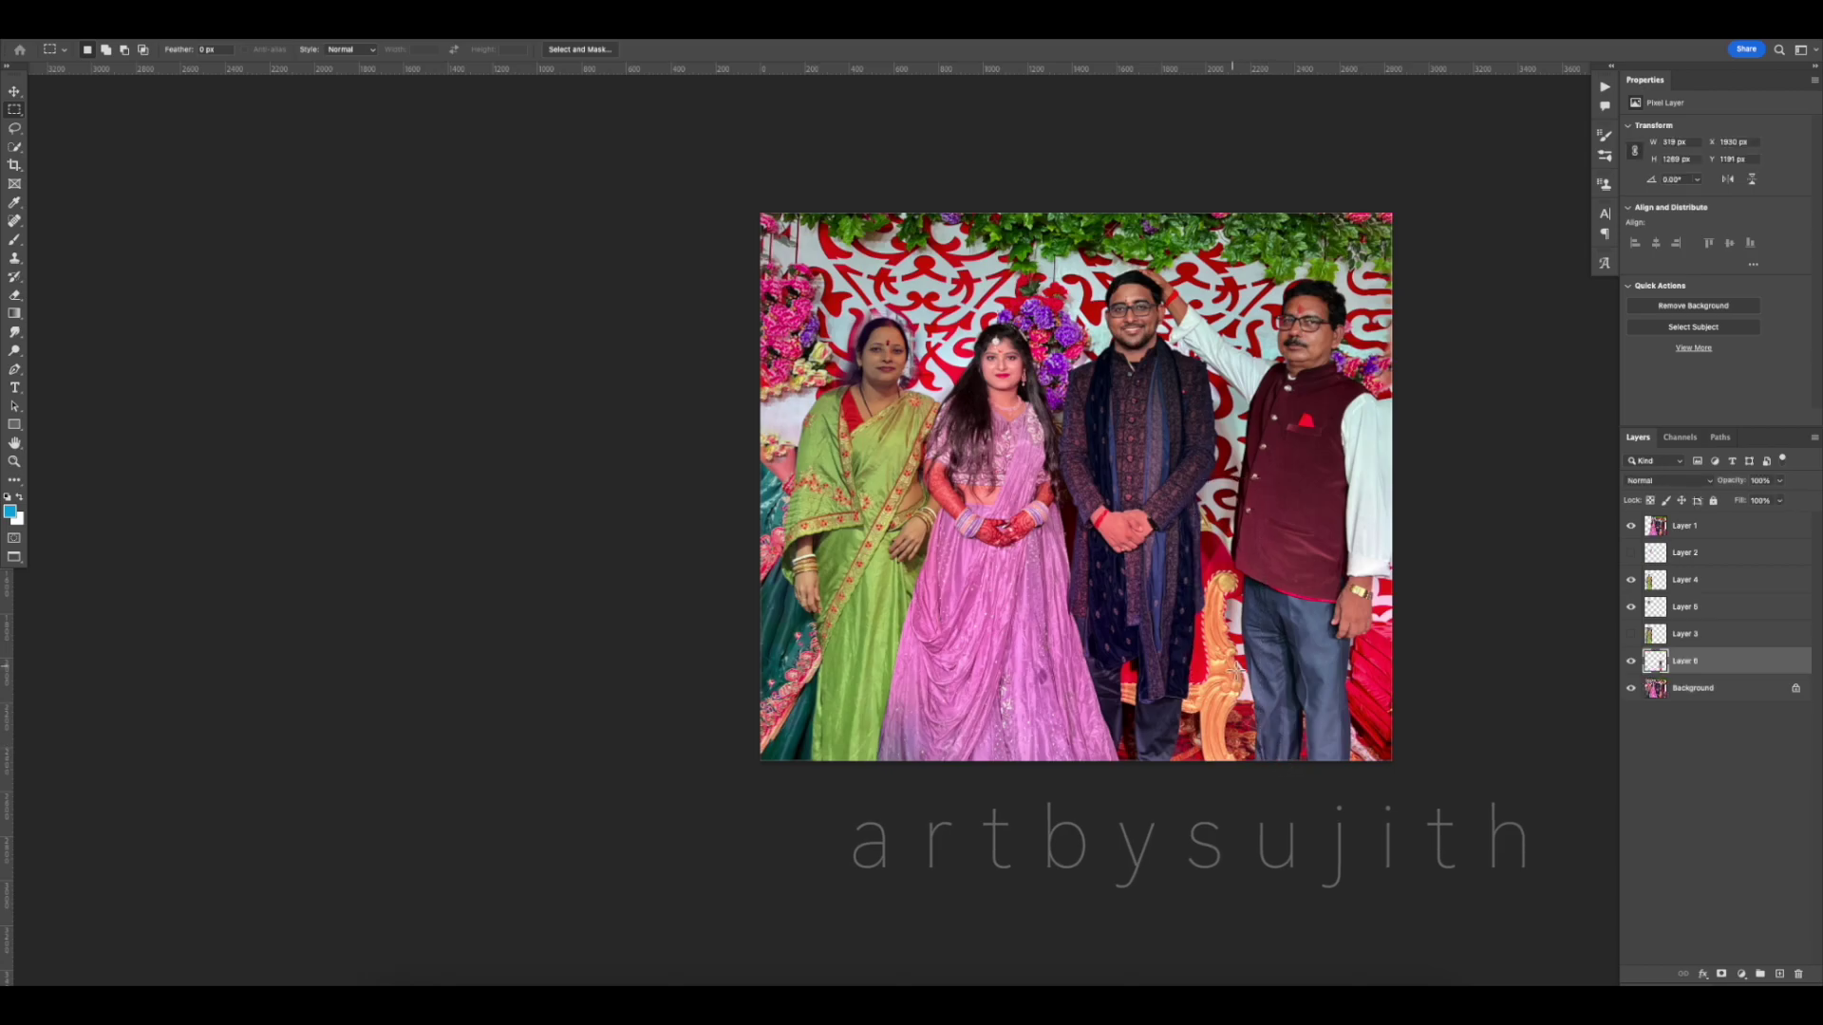
key("ctrl+t")
right_click(1220, 673)
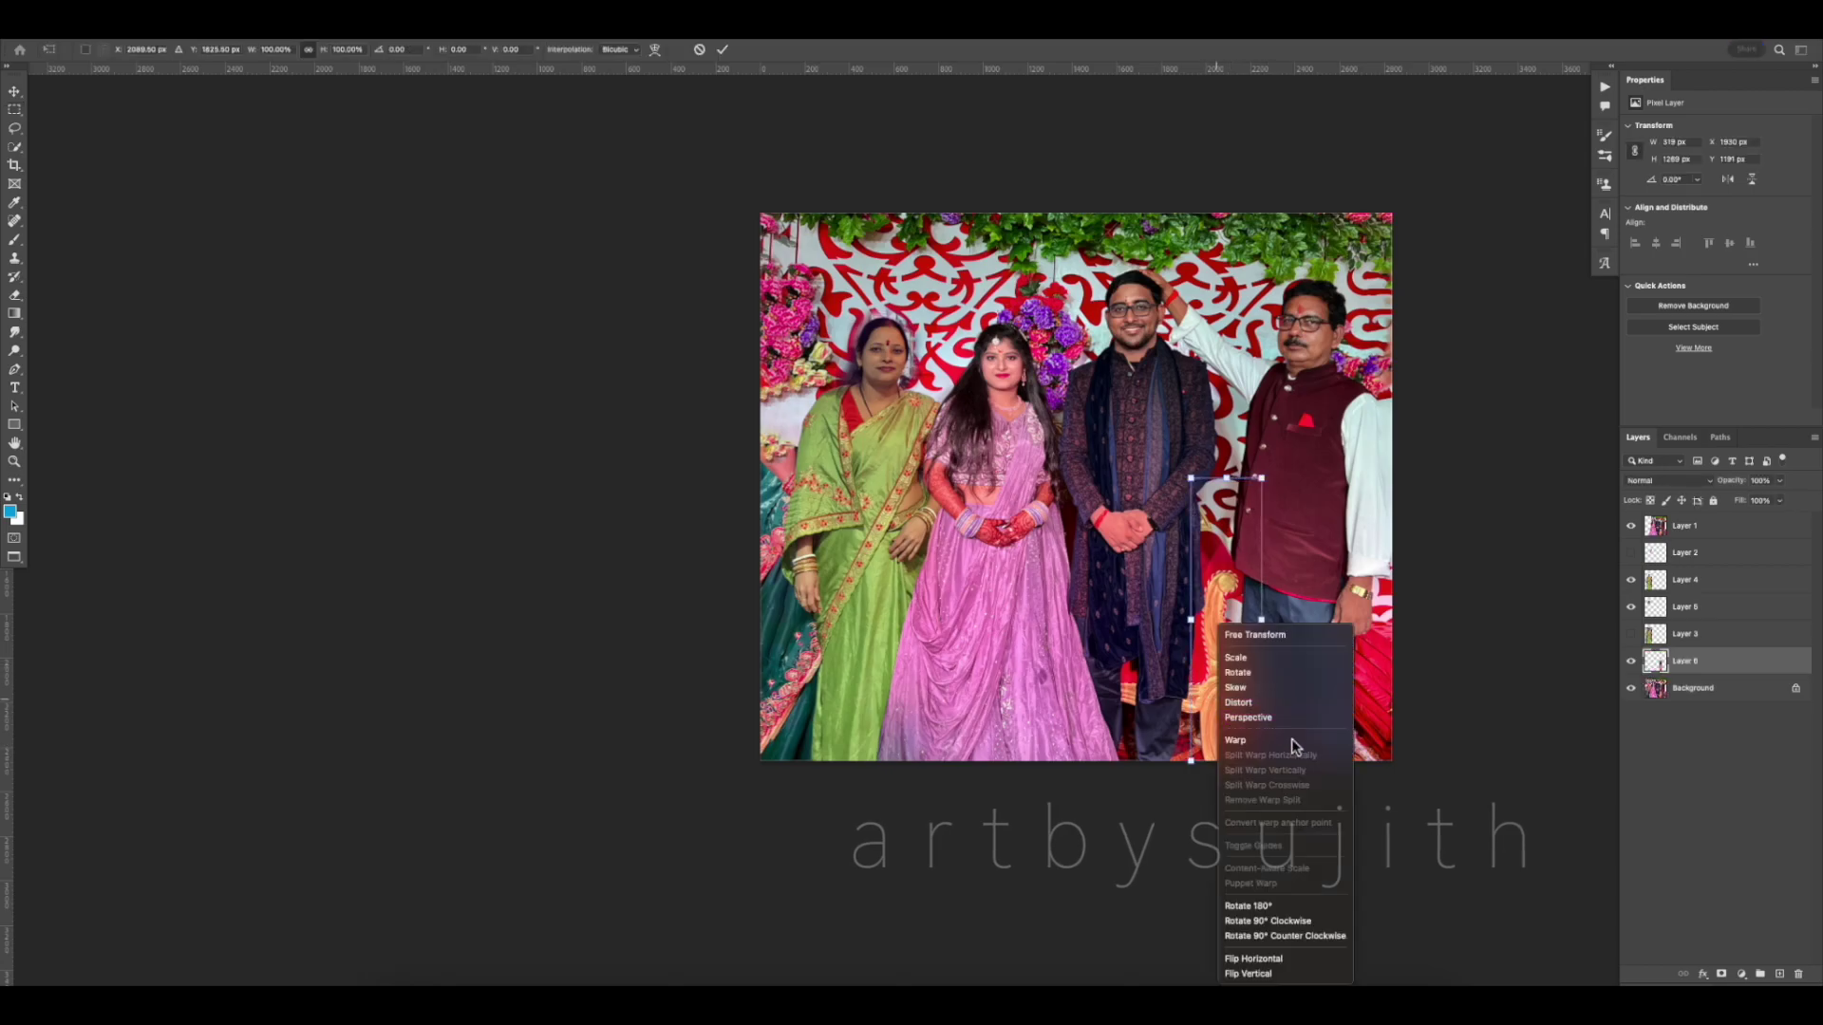
left_click(1280, 959)
key("Return")
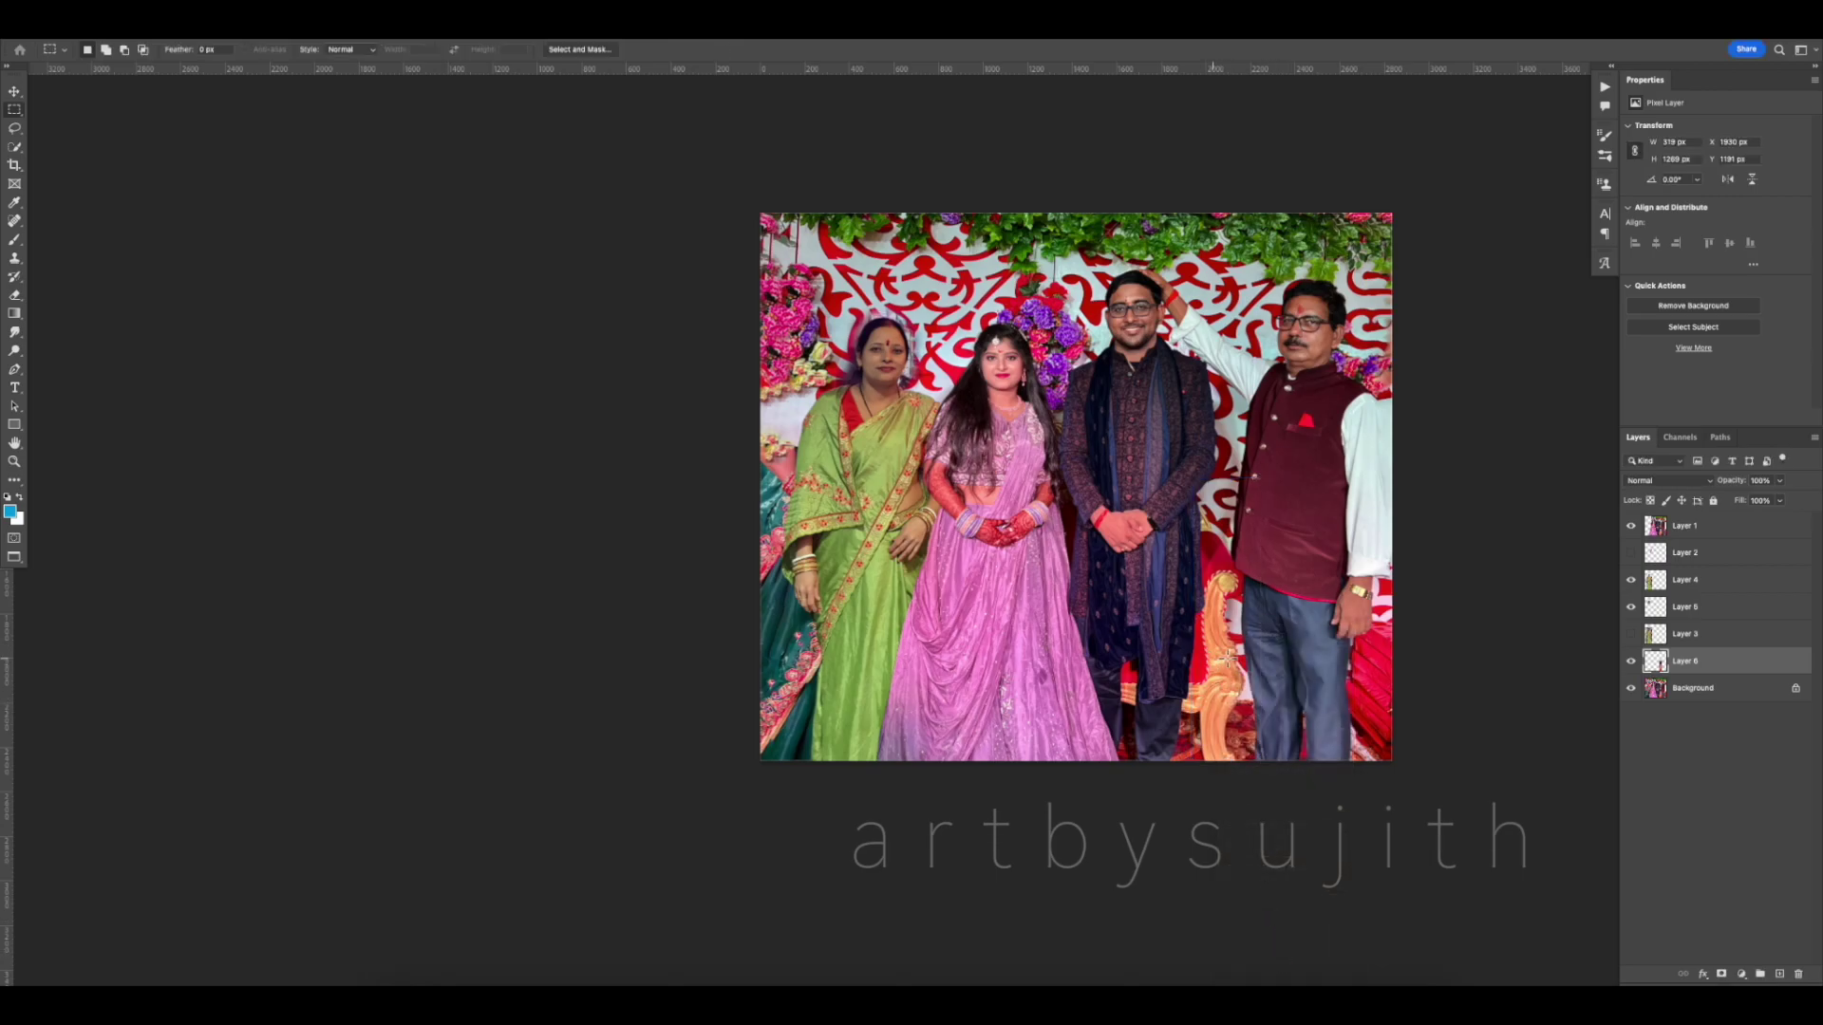
Move the mirrored chair piece across to the photo's outer edge, behind the woman in the green sari
key("v")
left_click_drag(1238, 698, 1224, 680)
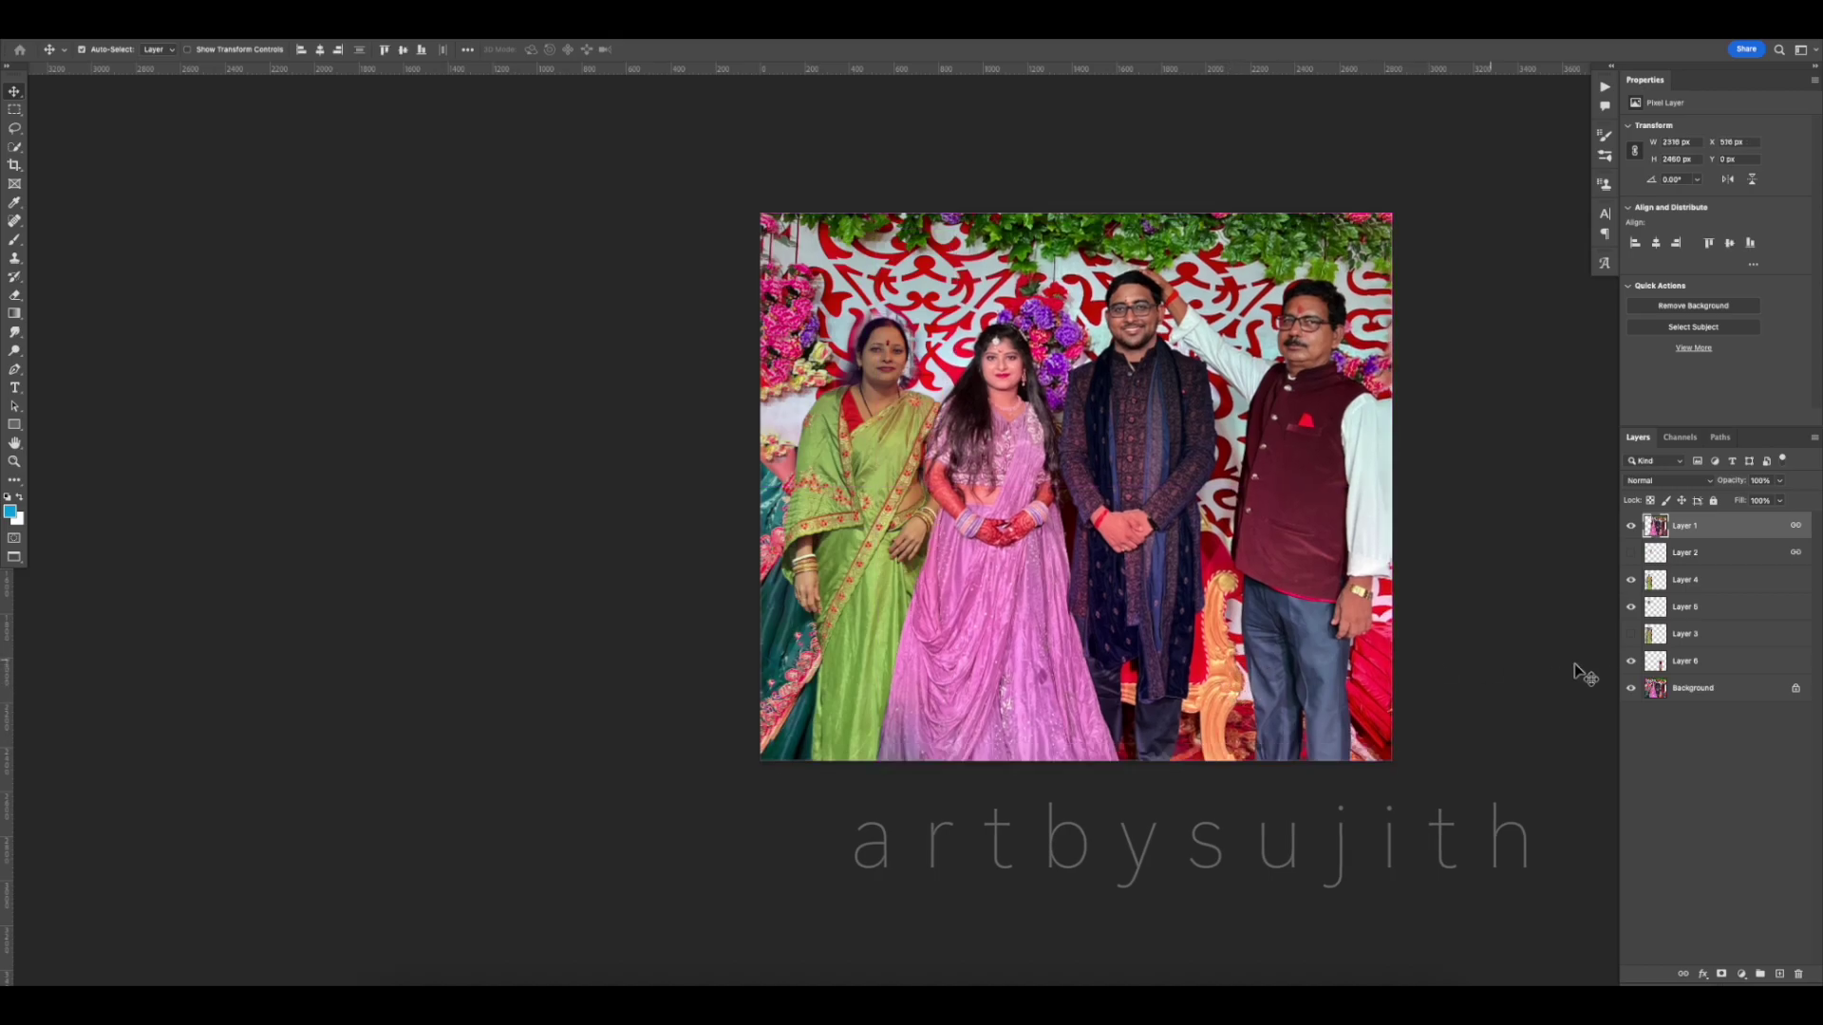
left_click(1709, 662)
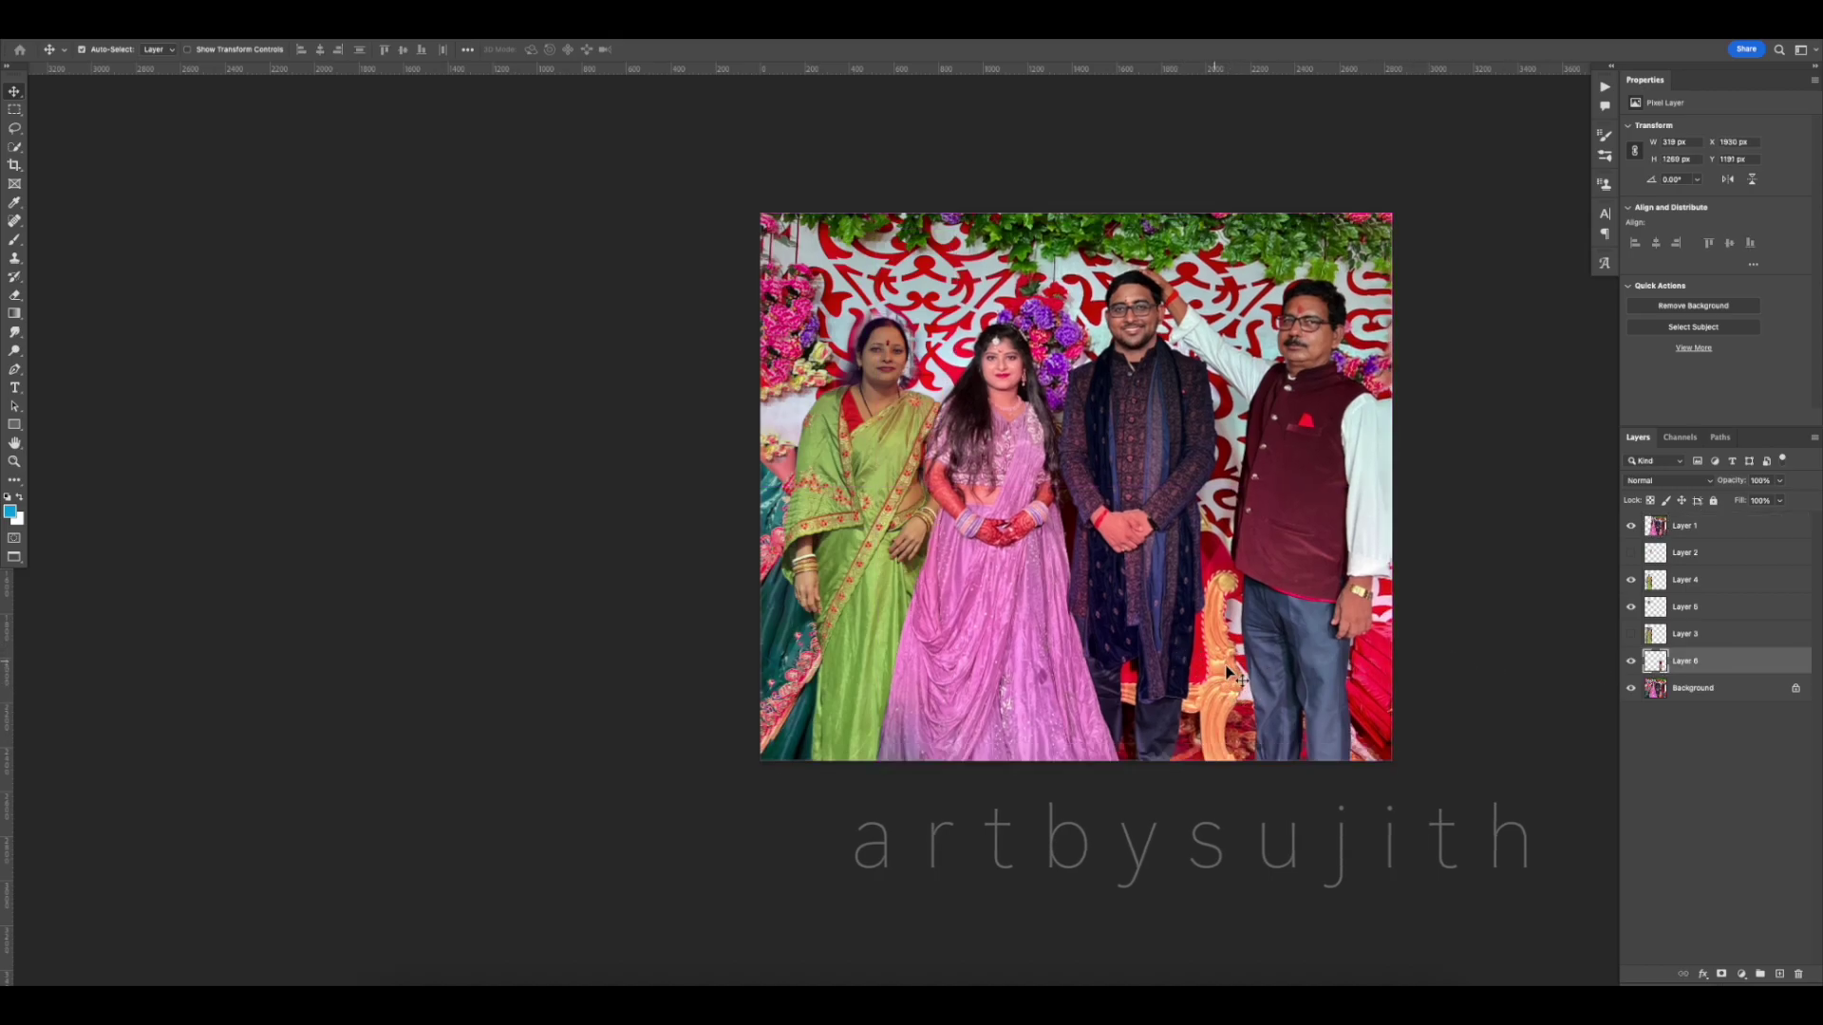
left_click_drag(1226, 675, 1228, 677)
left_click(1652, 663)
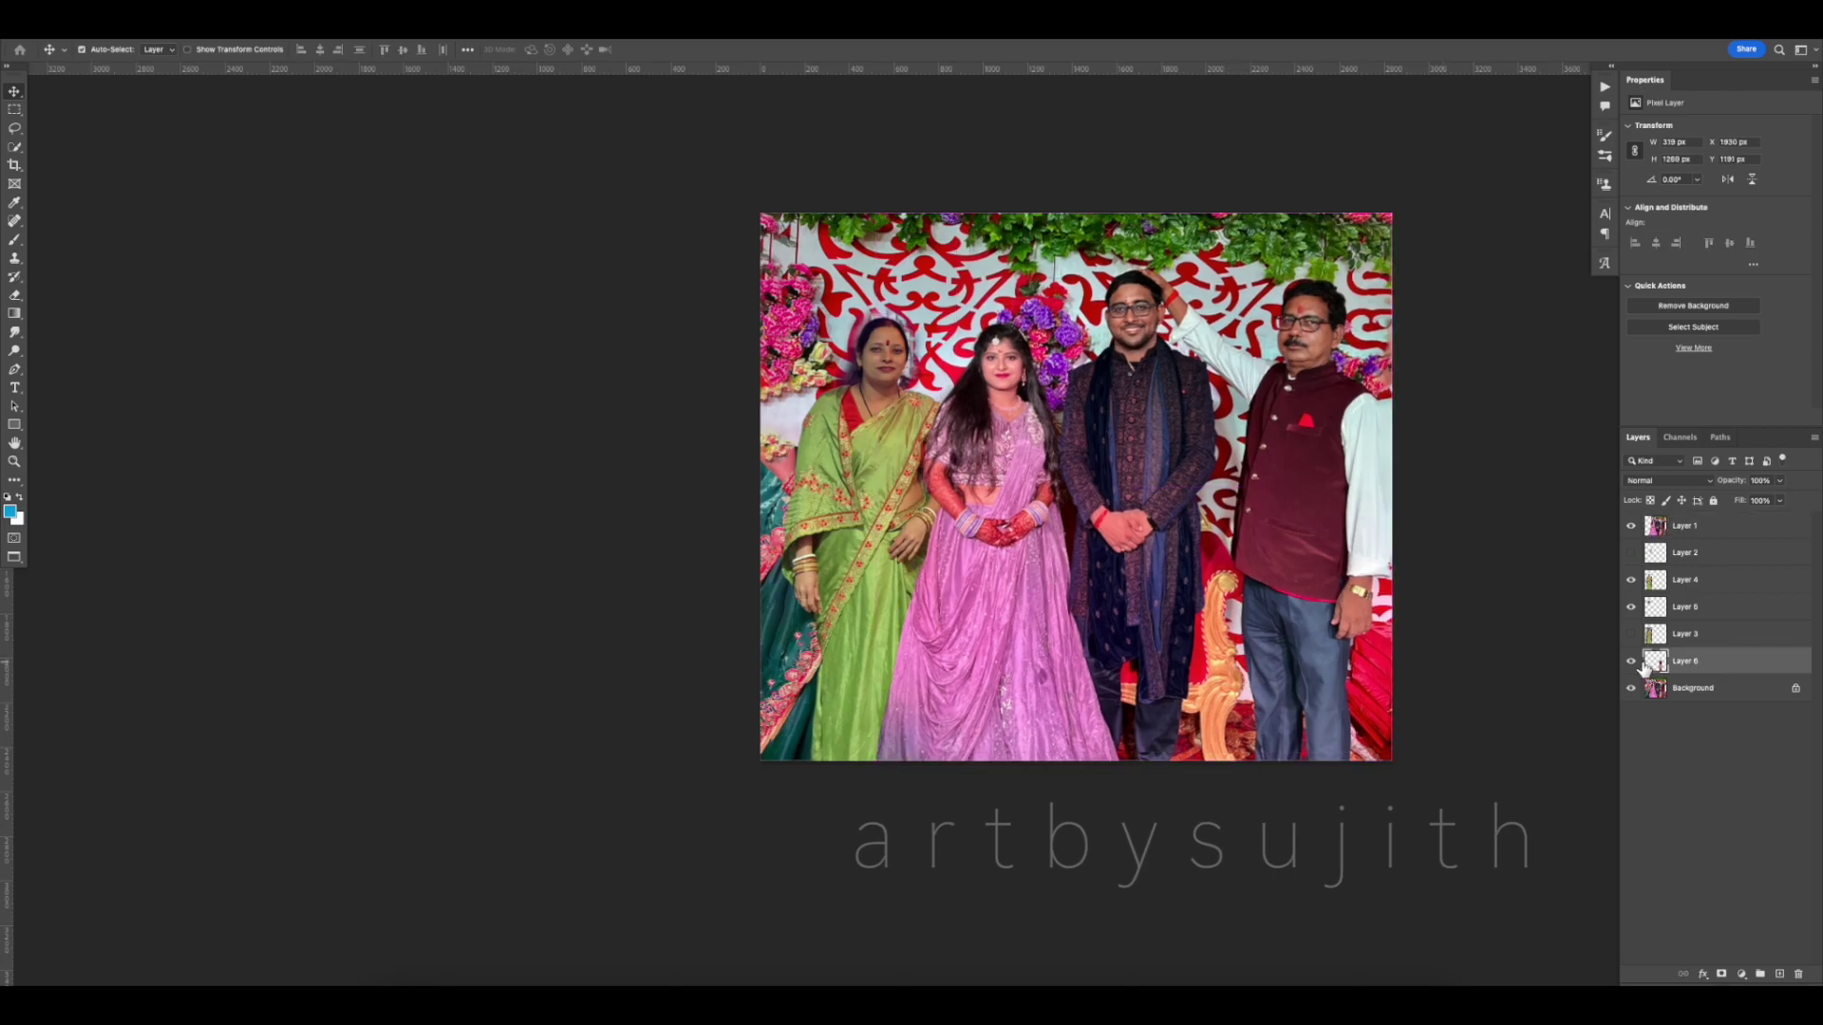
key("ctrl+t")
left_click_drag(1265, 587, 787, 647)
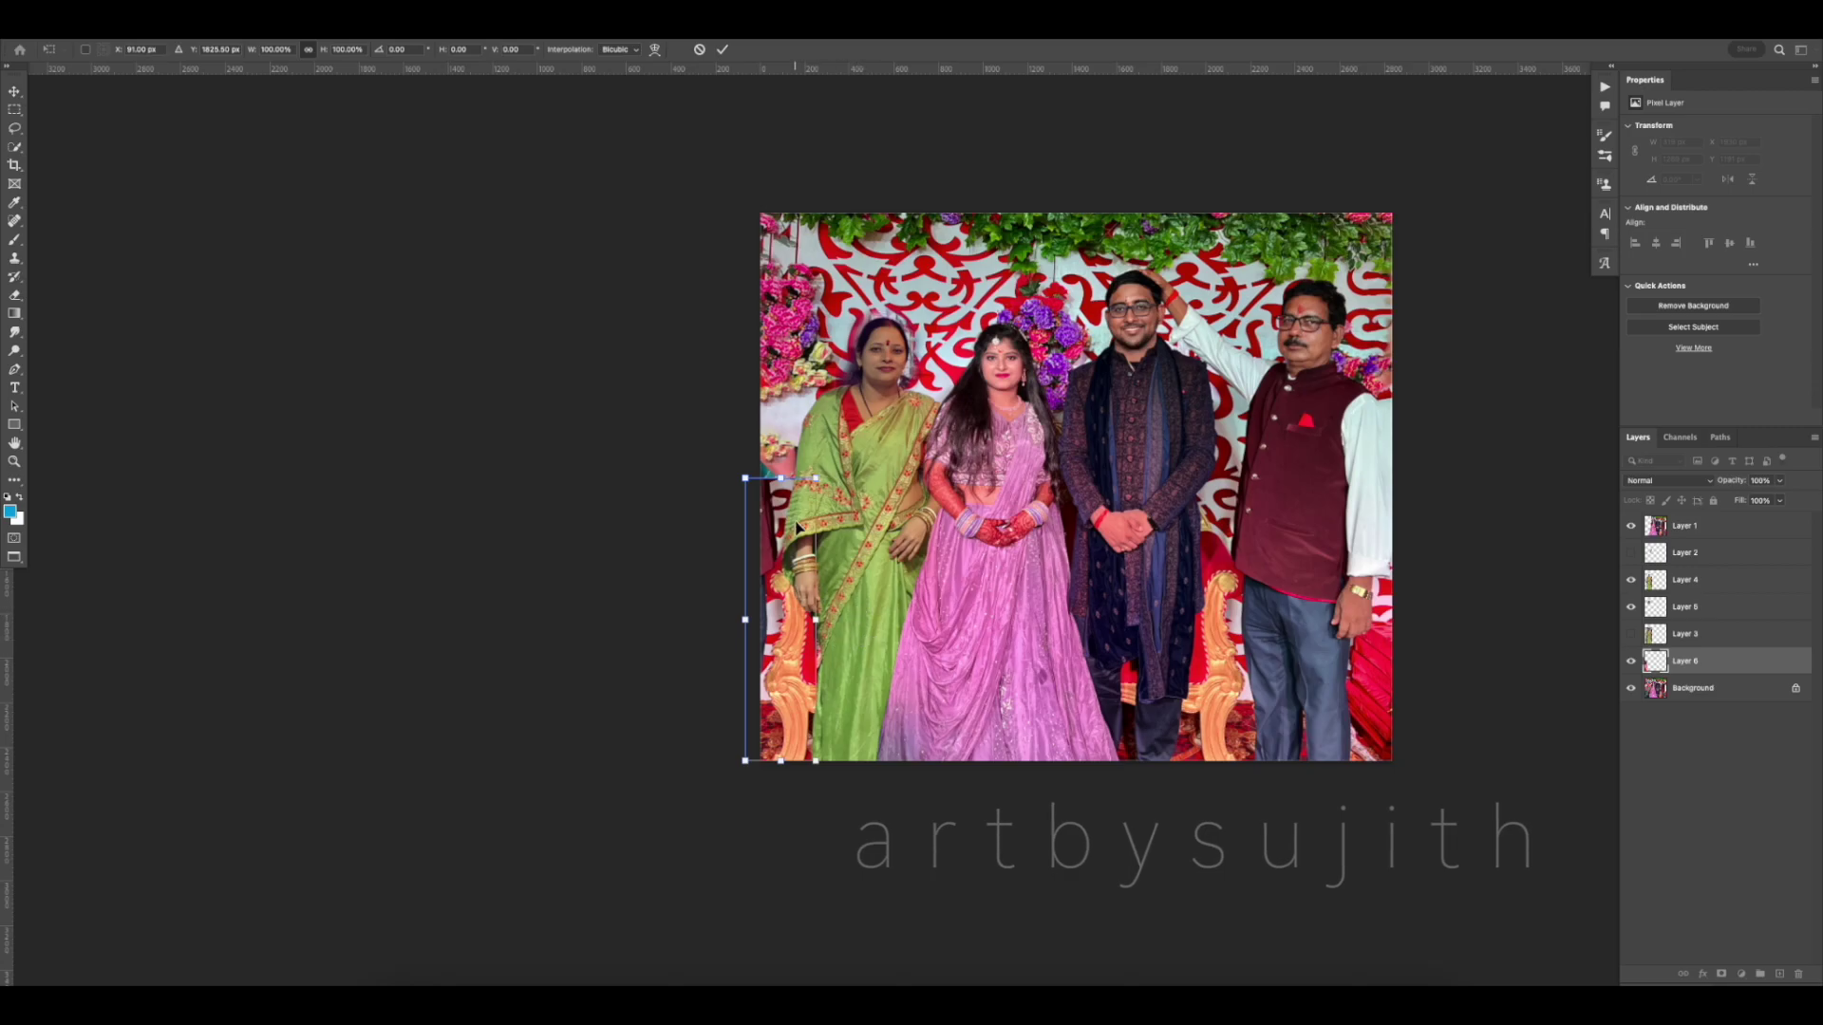
key("Return")
Shift the green-sari woman slightly outward and nudge the mirrored chair piece 6 px toward her
left_click(853, 594)
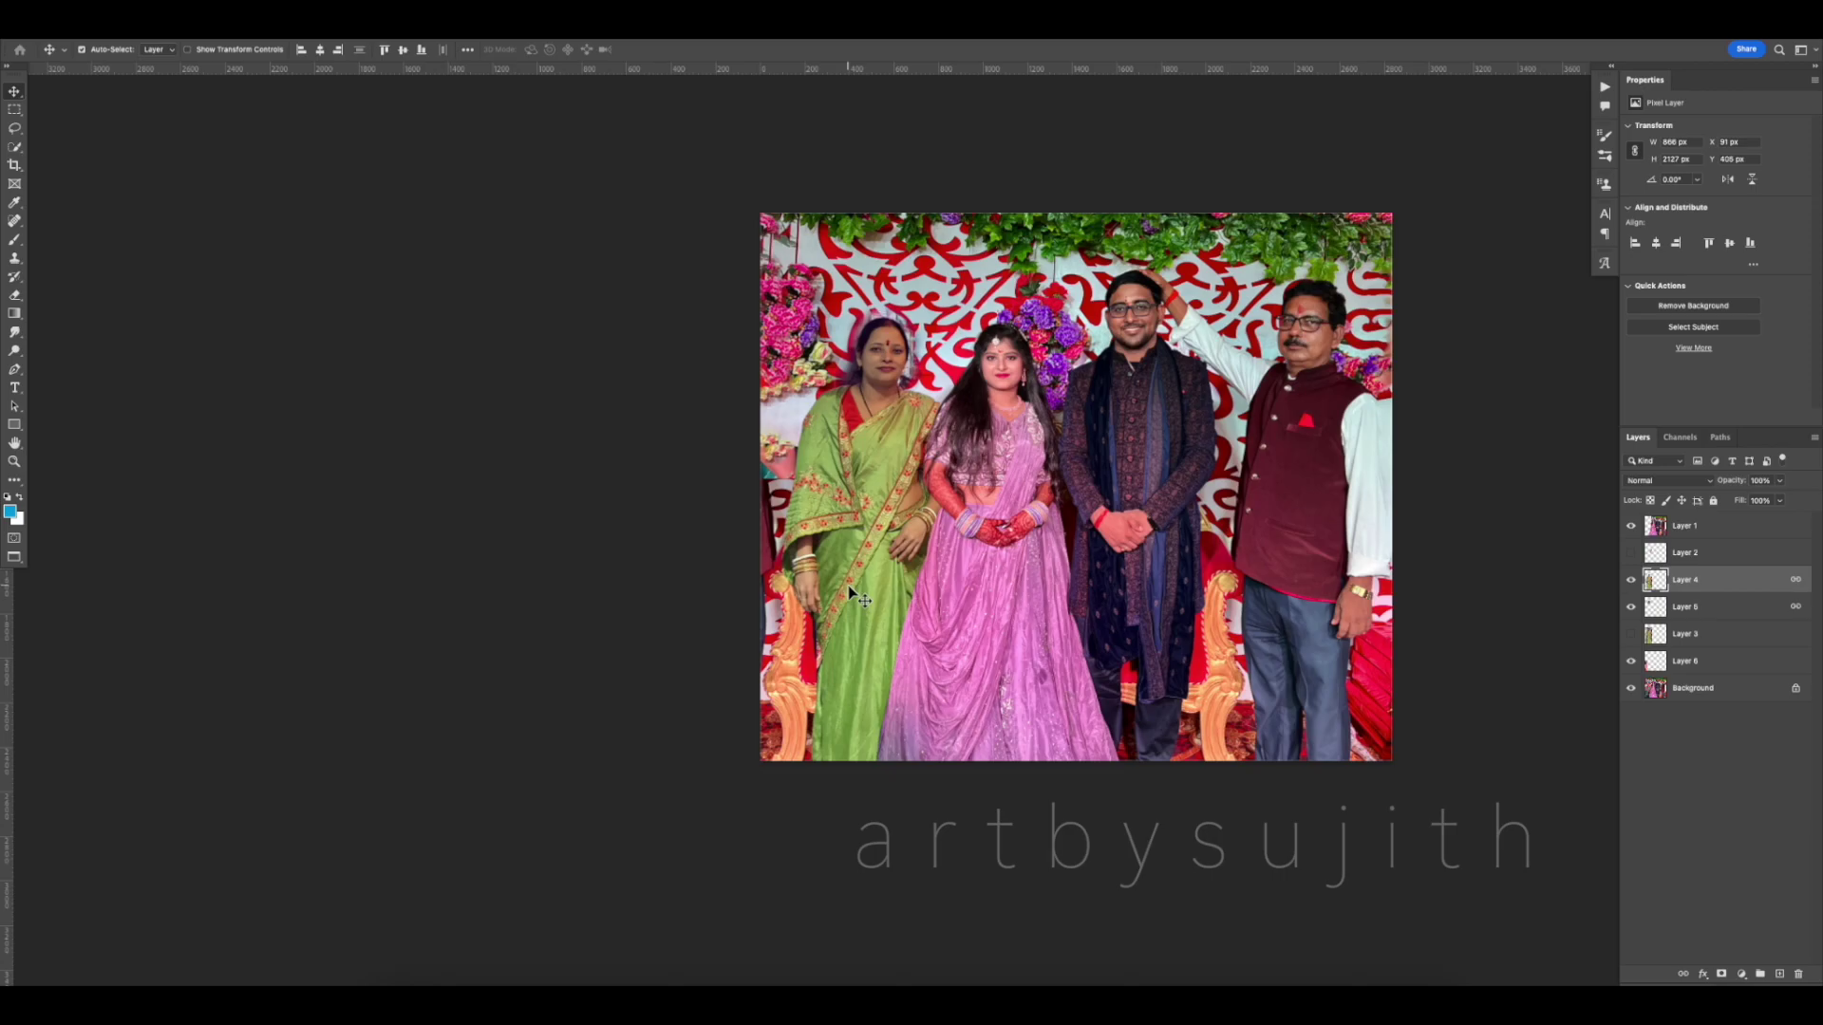
left_click(786, 654)
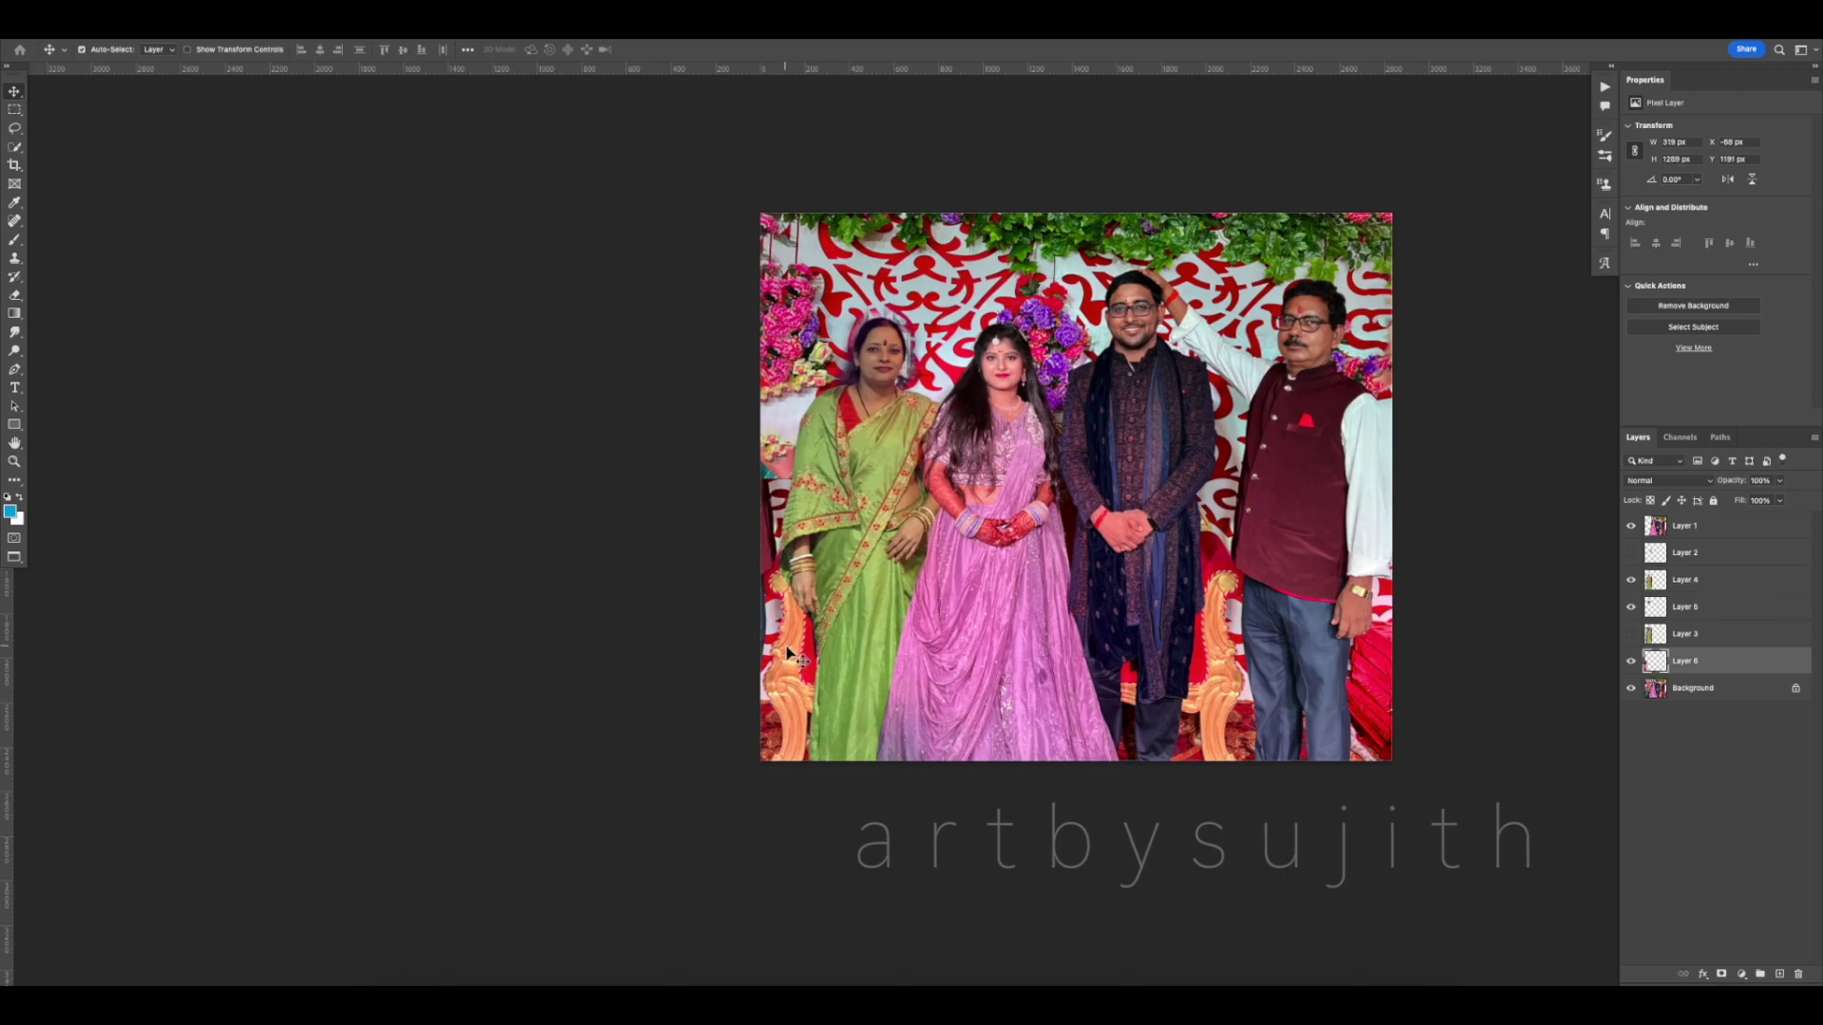
key("Right")
key("Right")
key("Right")
key("Right")
key("Right")
key("Right")
scroll(803, 634, "up", 10)
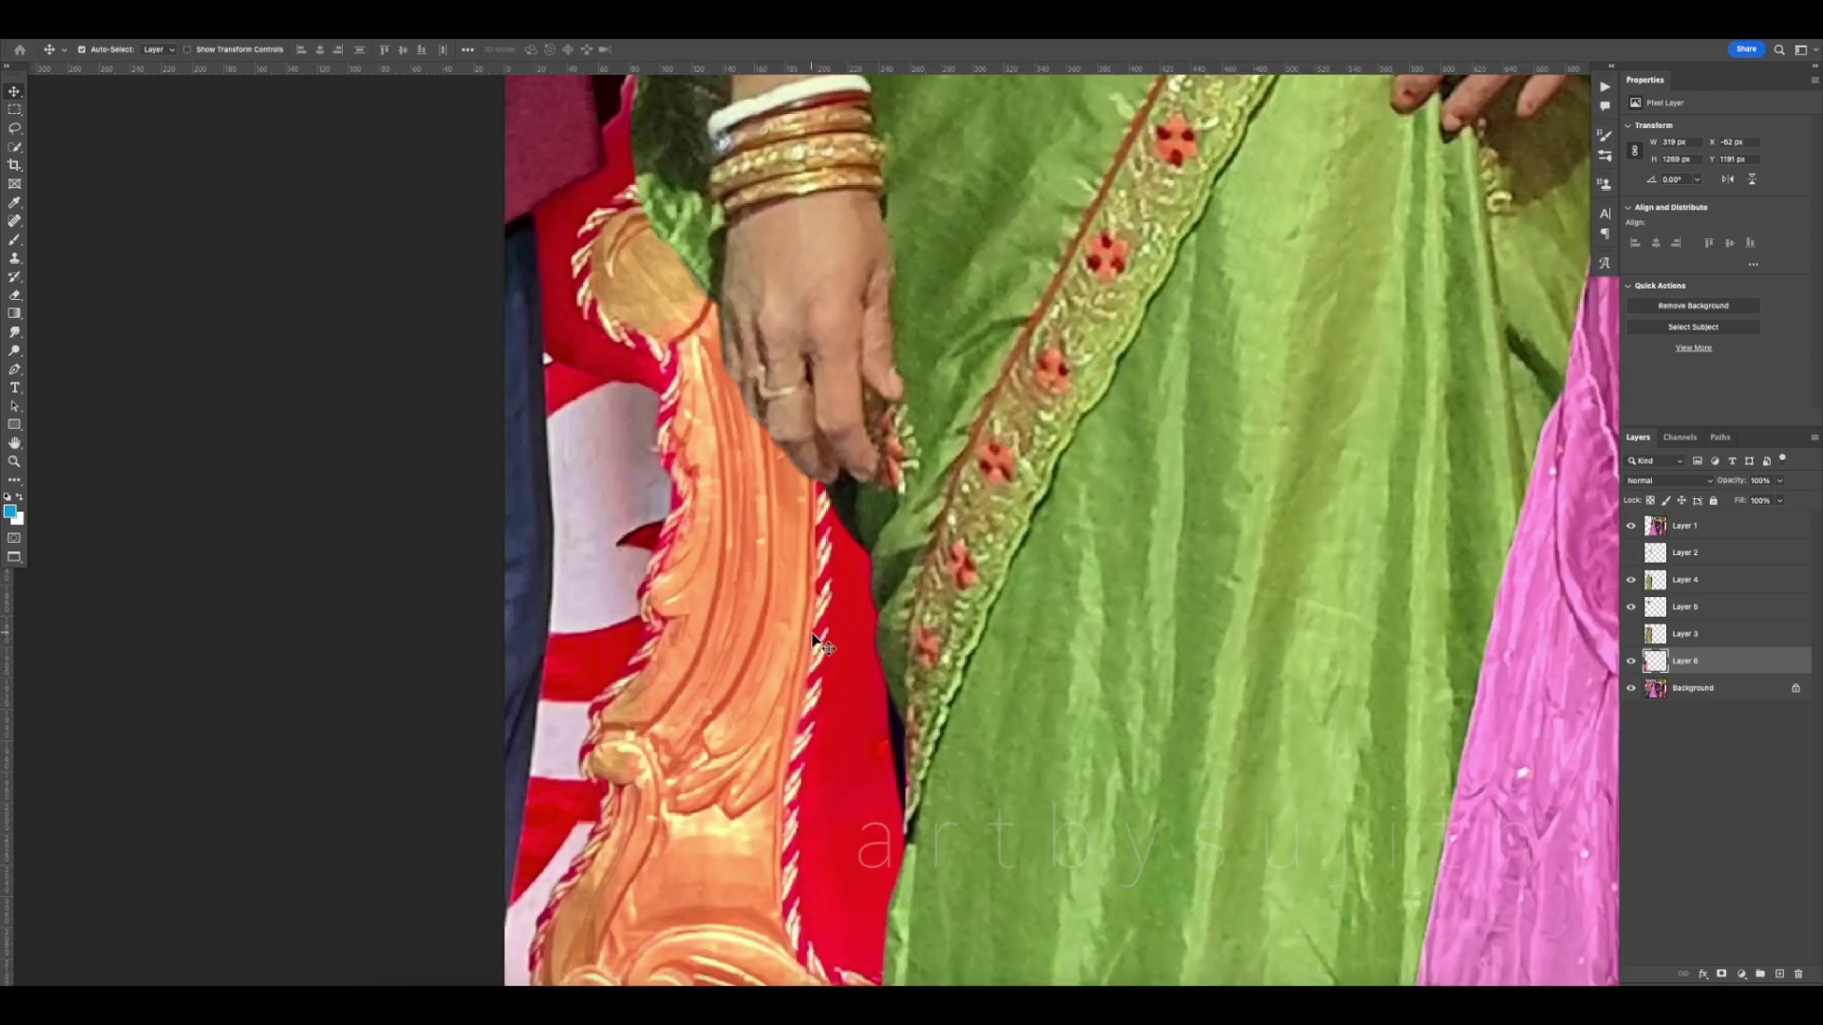
scroll(814, 634, "down", 10)
scroll(813, 622, "up", 2)
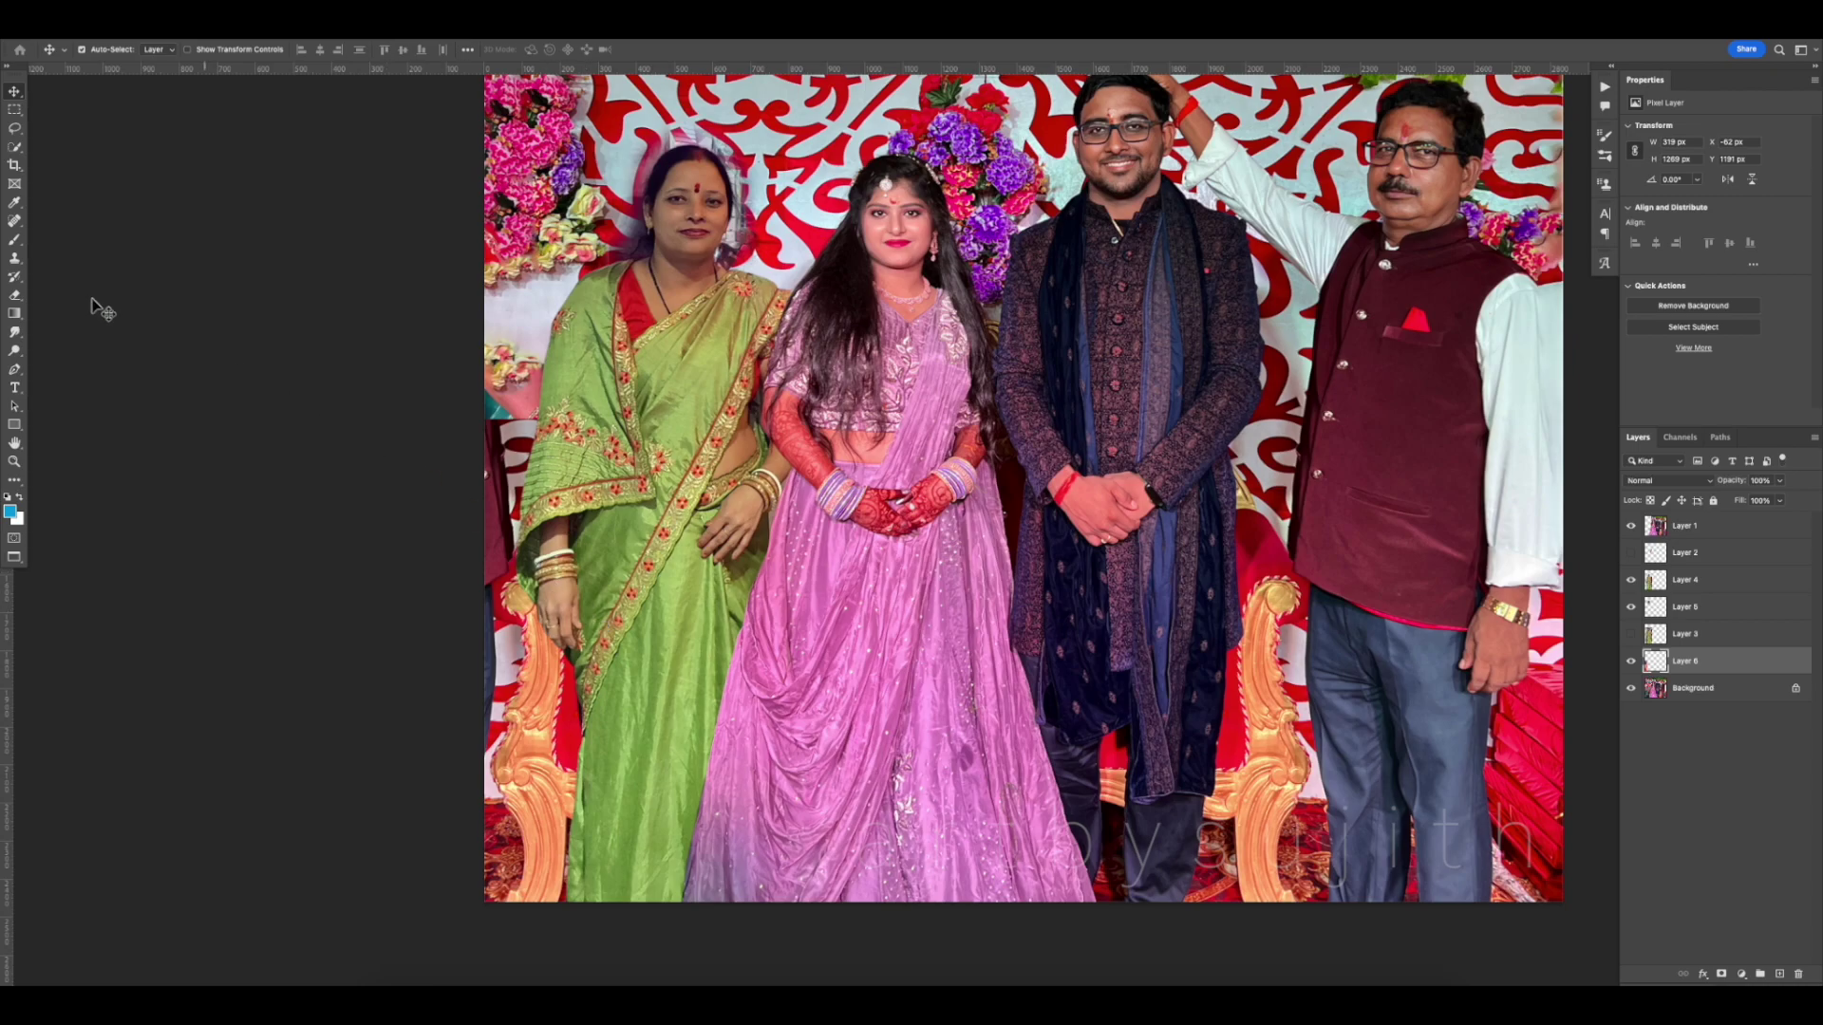
Crop a narrow strip off the photo's edge beside the green-sari woman
left_click(14, 164)
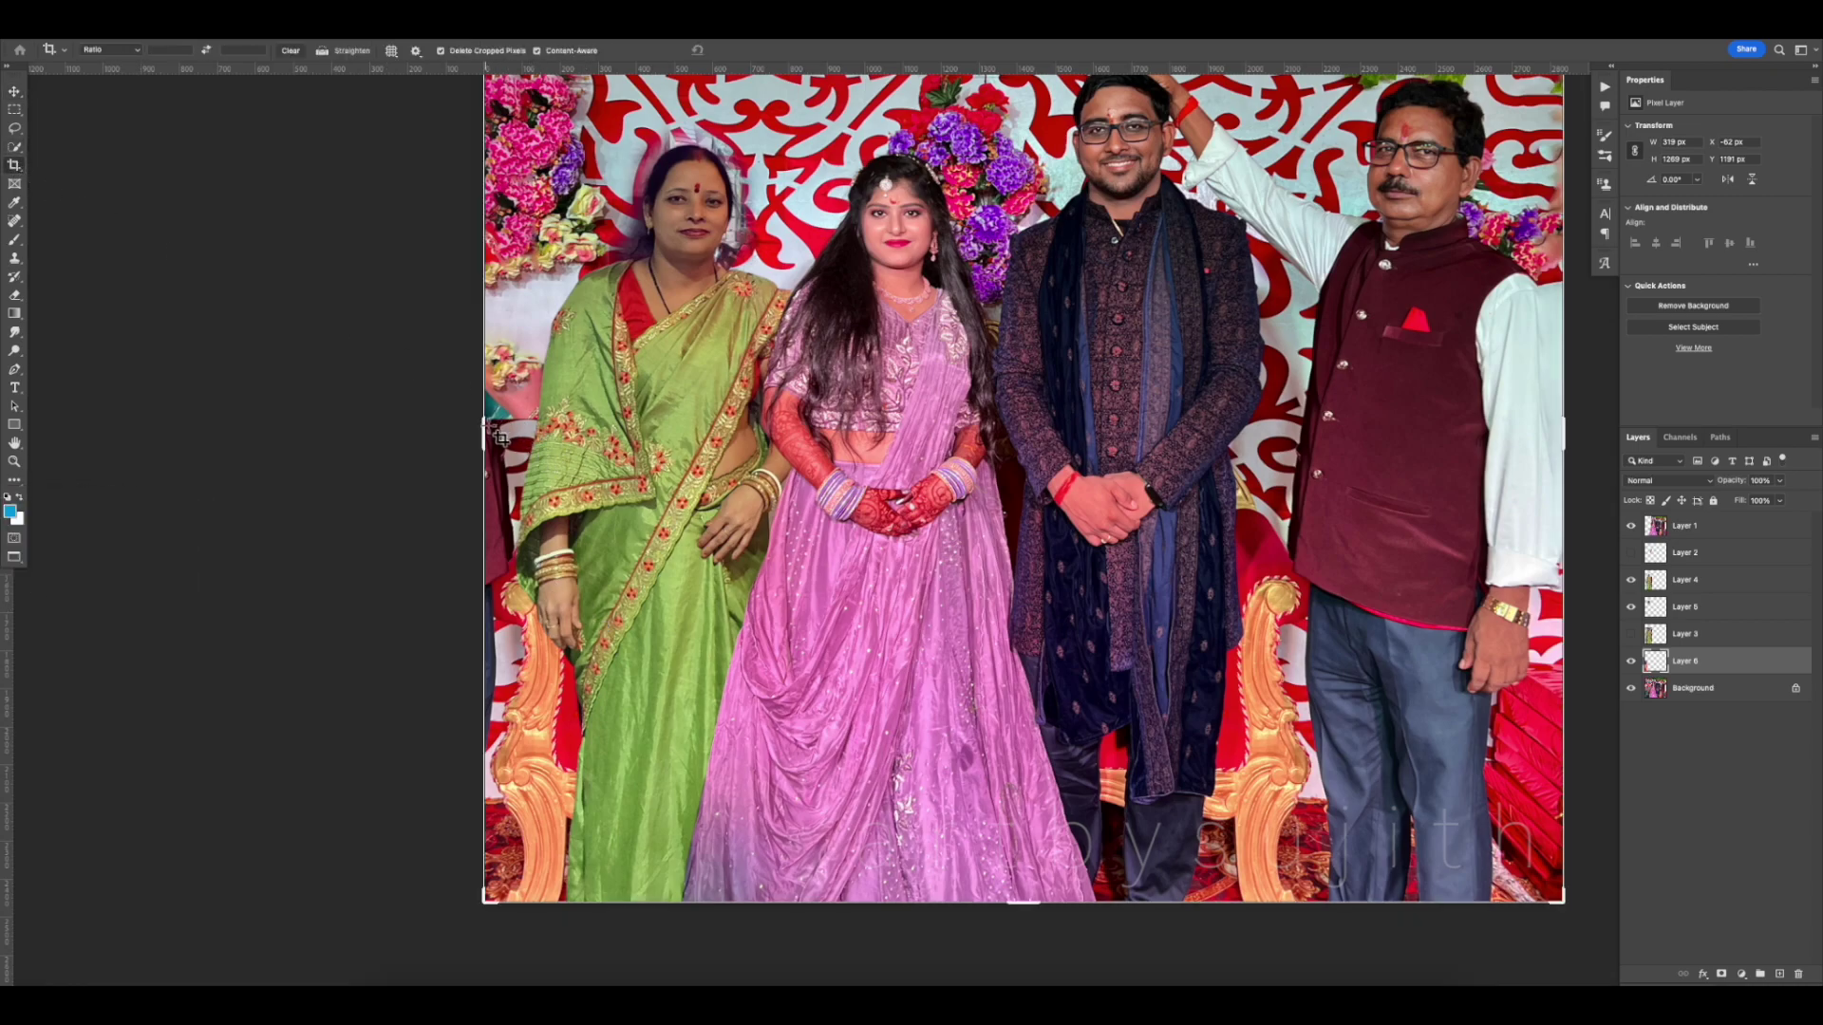
left_click_drag(487, 439, 500, 446)
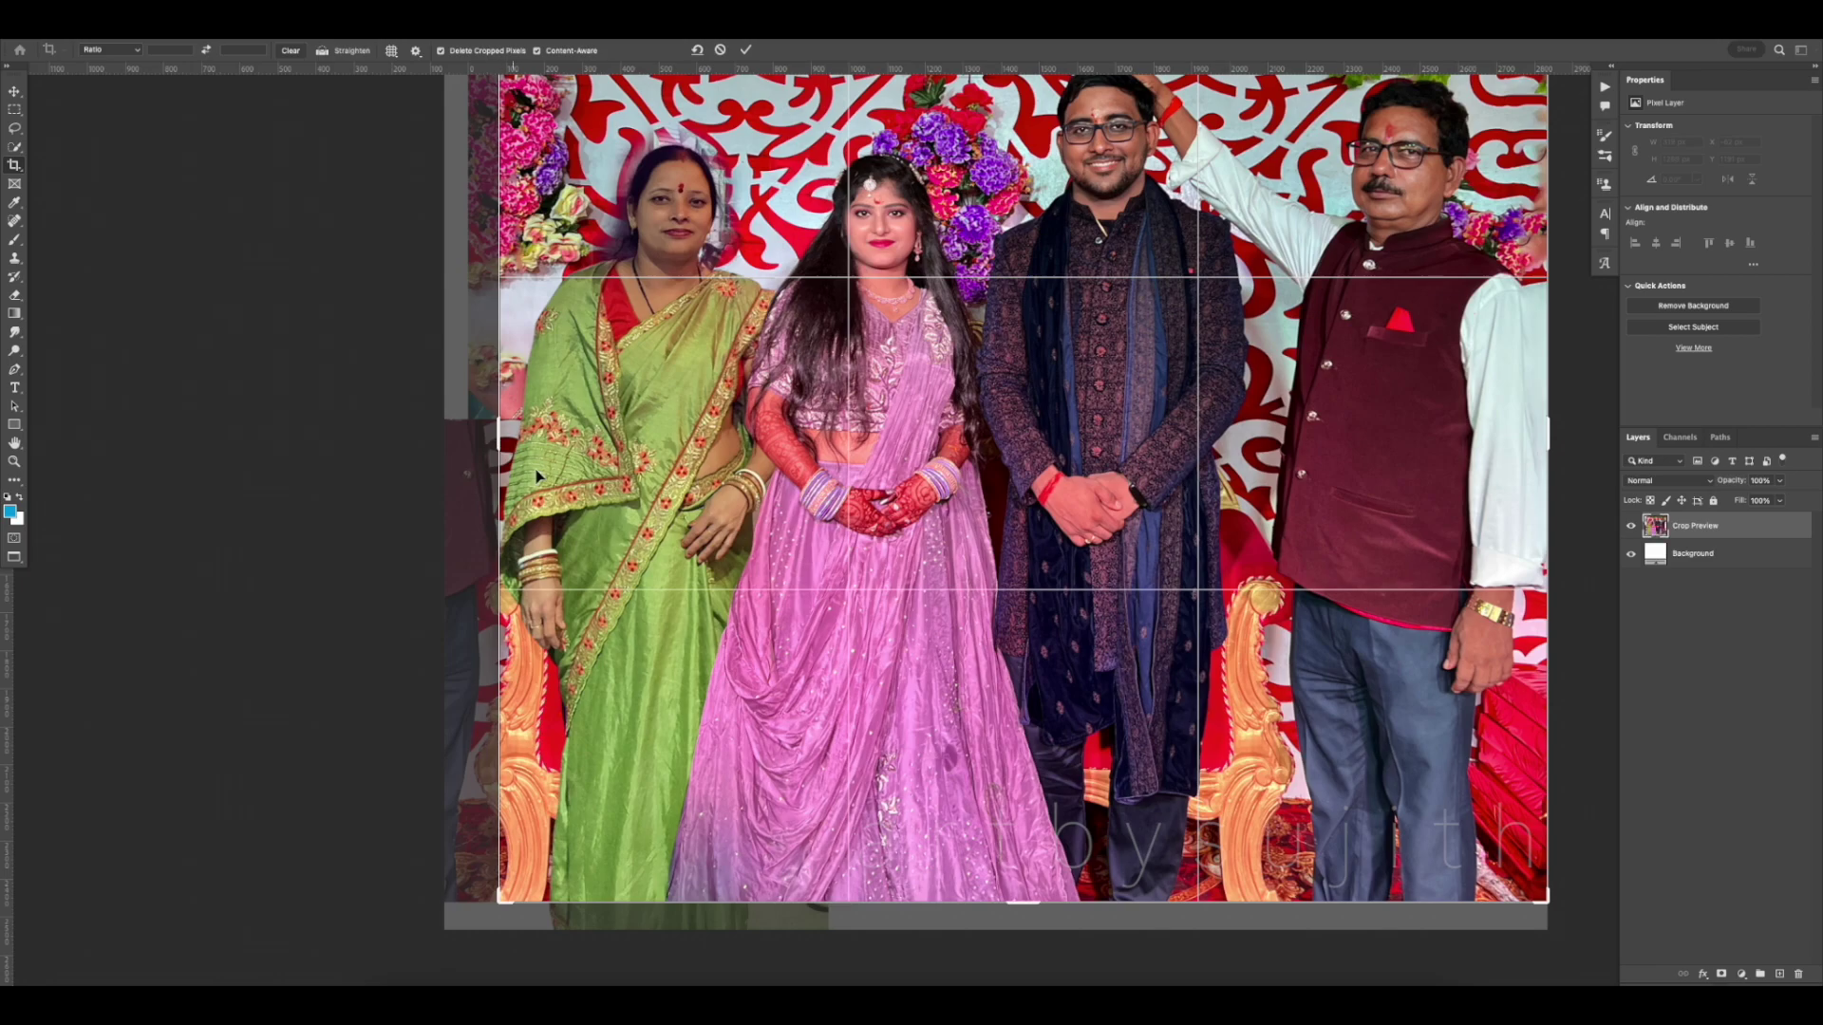
left_click(749, 50)
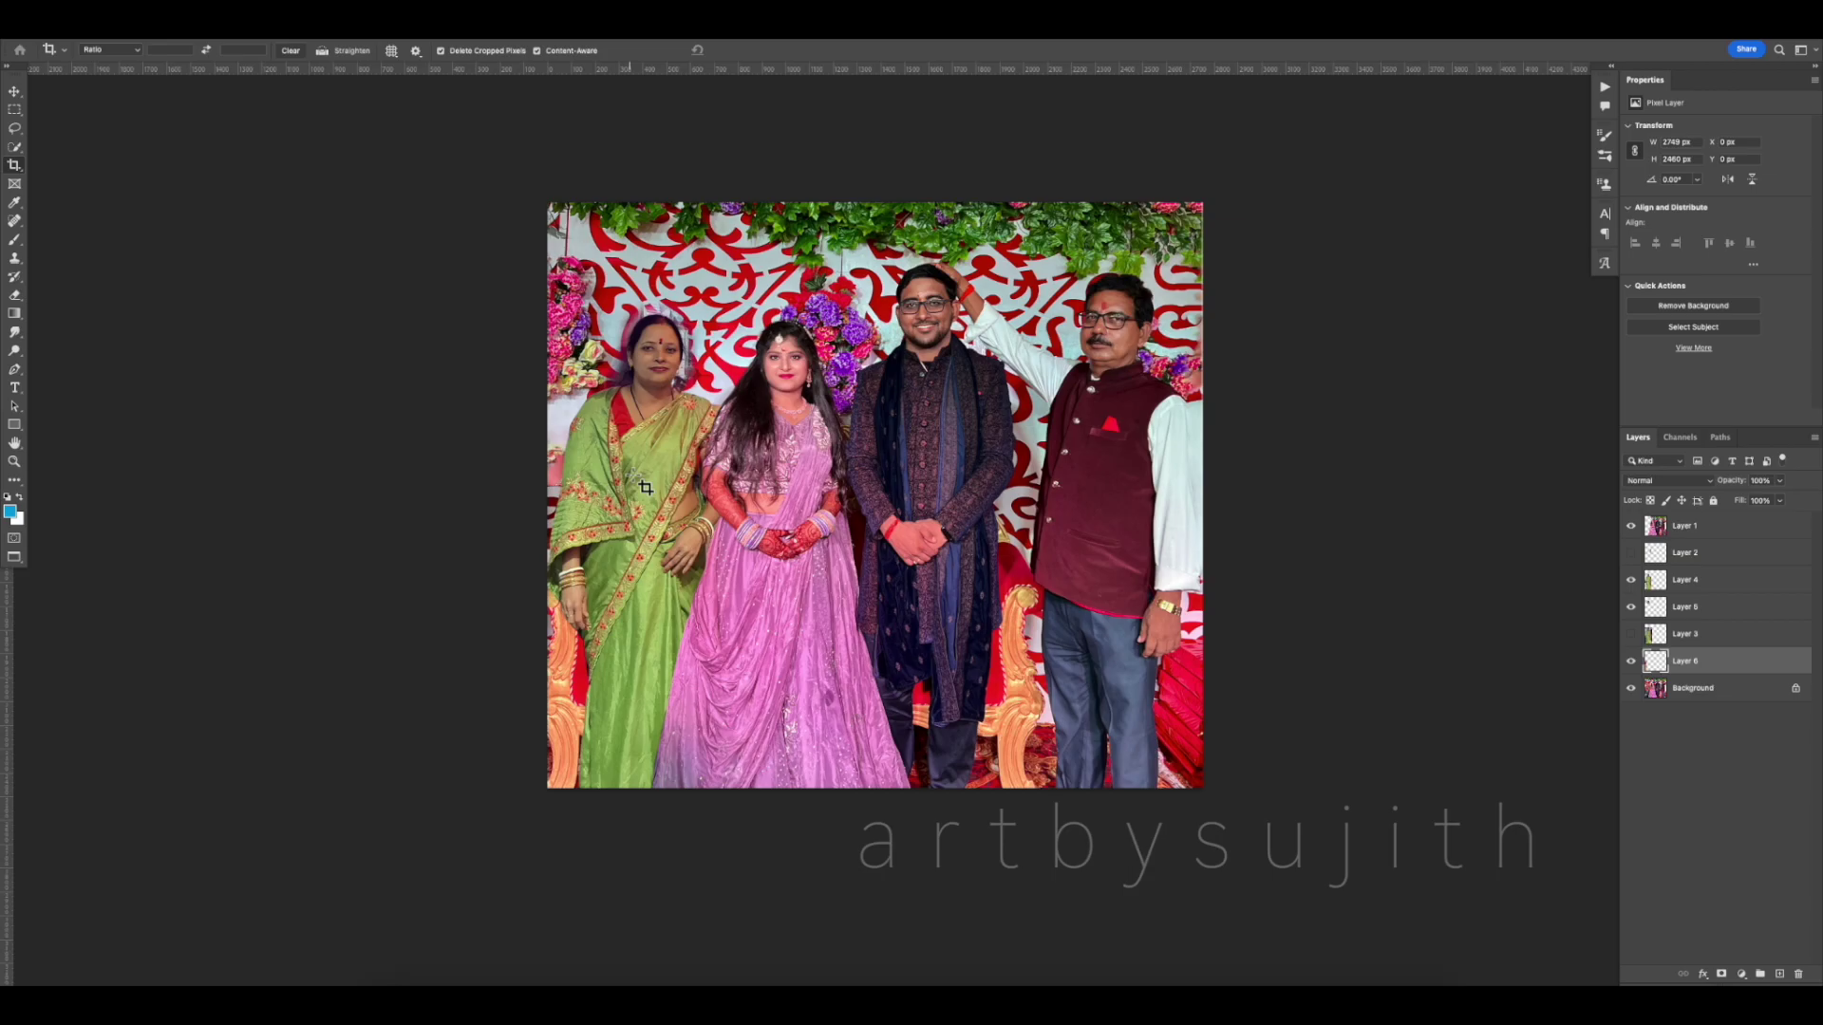
key("ctrl+0")
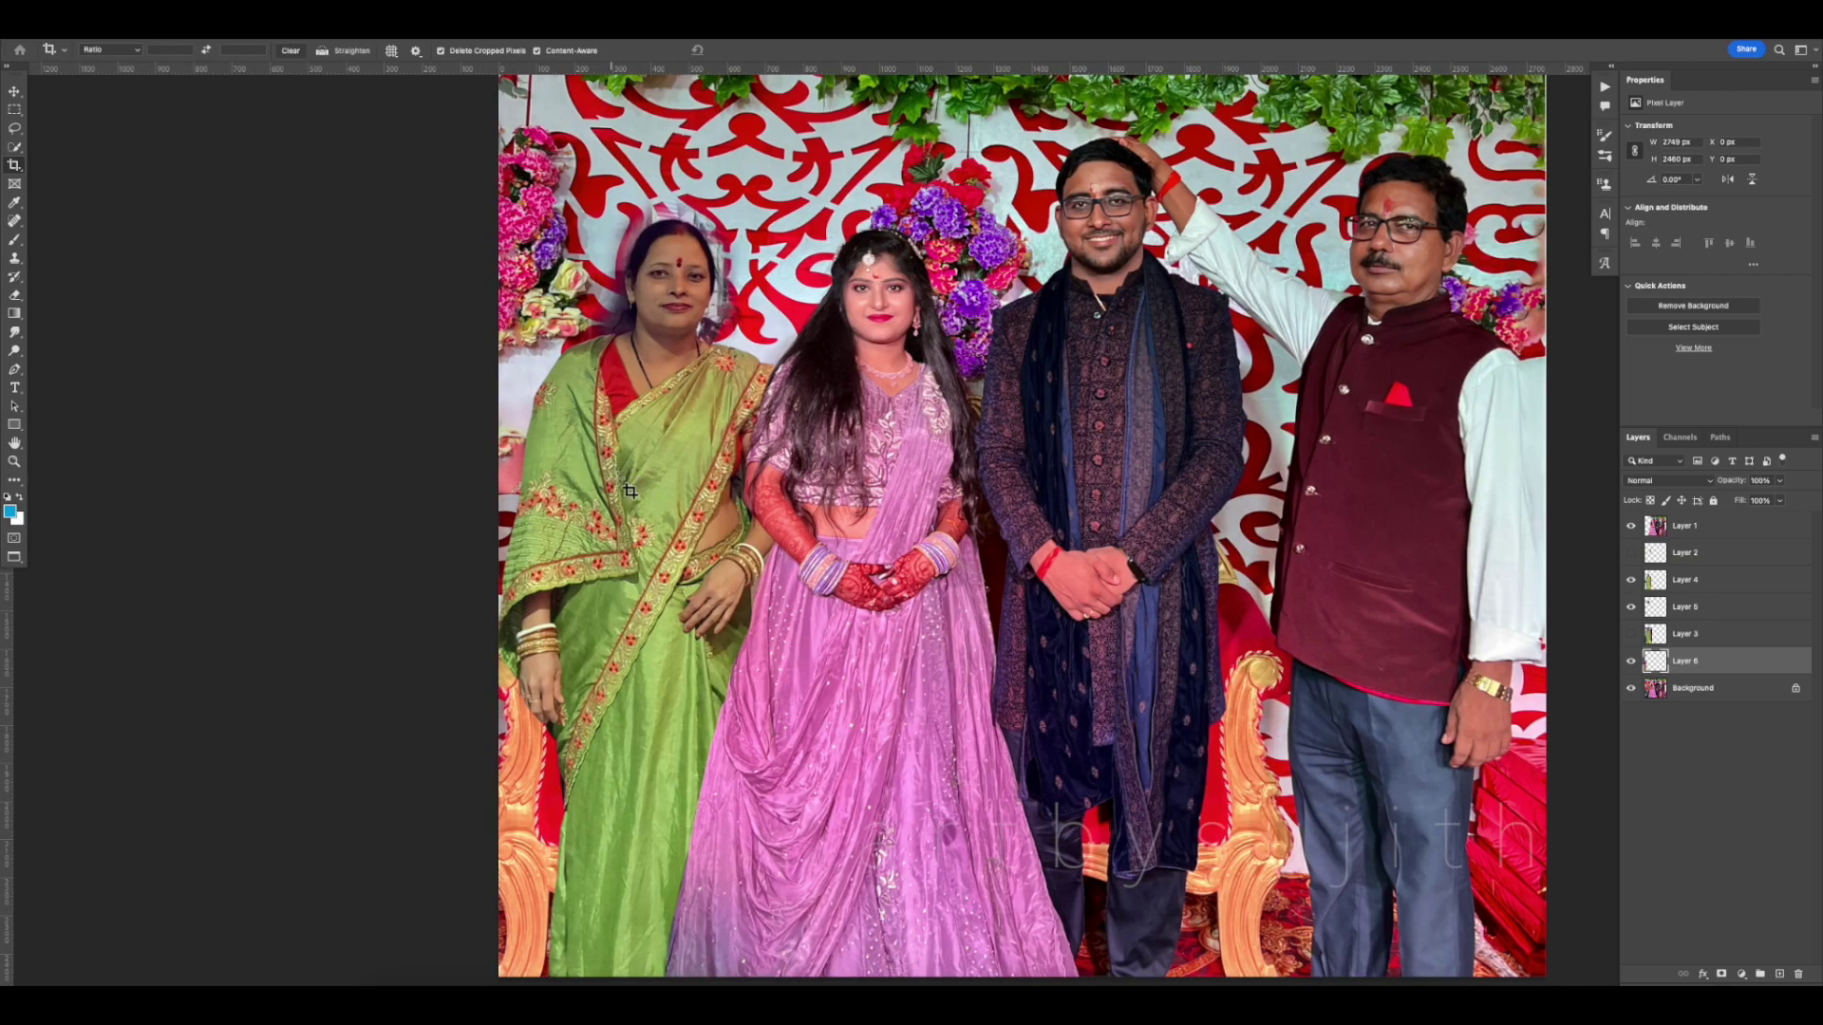
left_click_drag(698, 568, 706, 452)
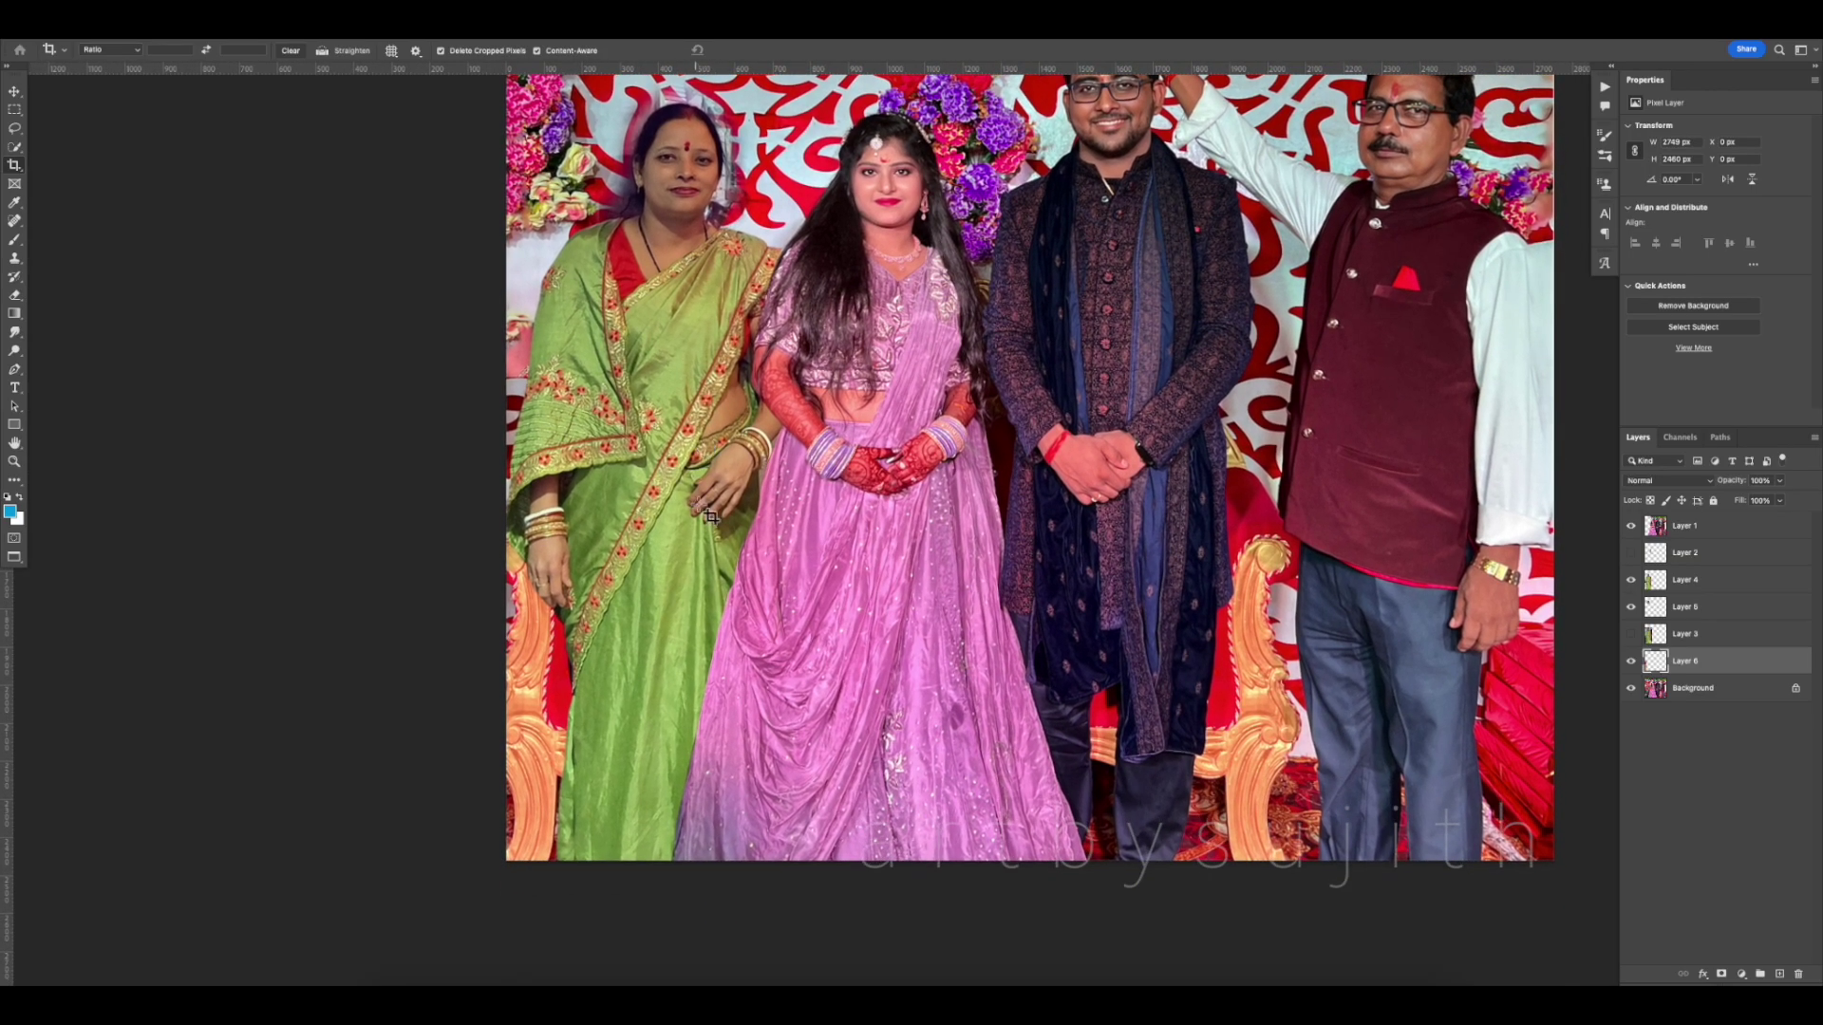
Lasso the mirrored chair area beside the green sari and copy it to a new layer
key("v")
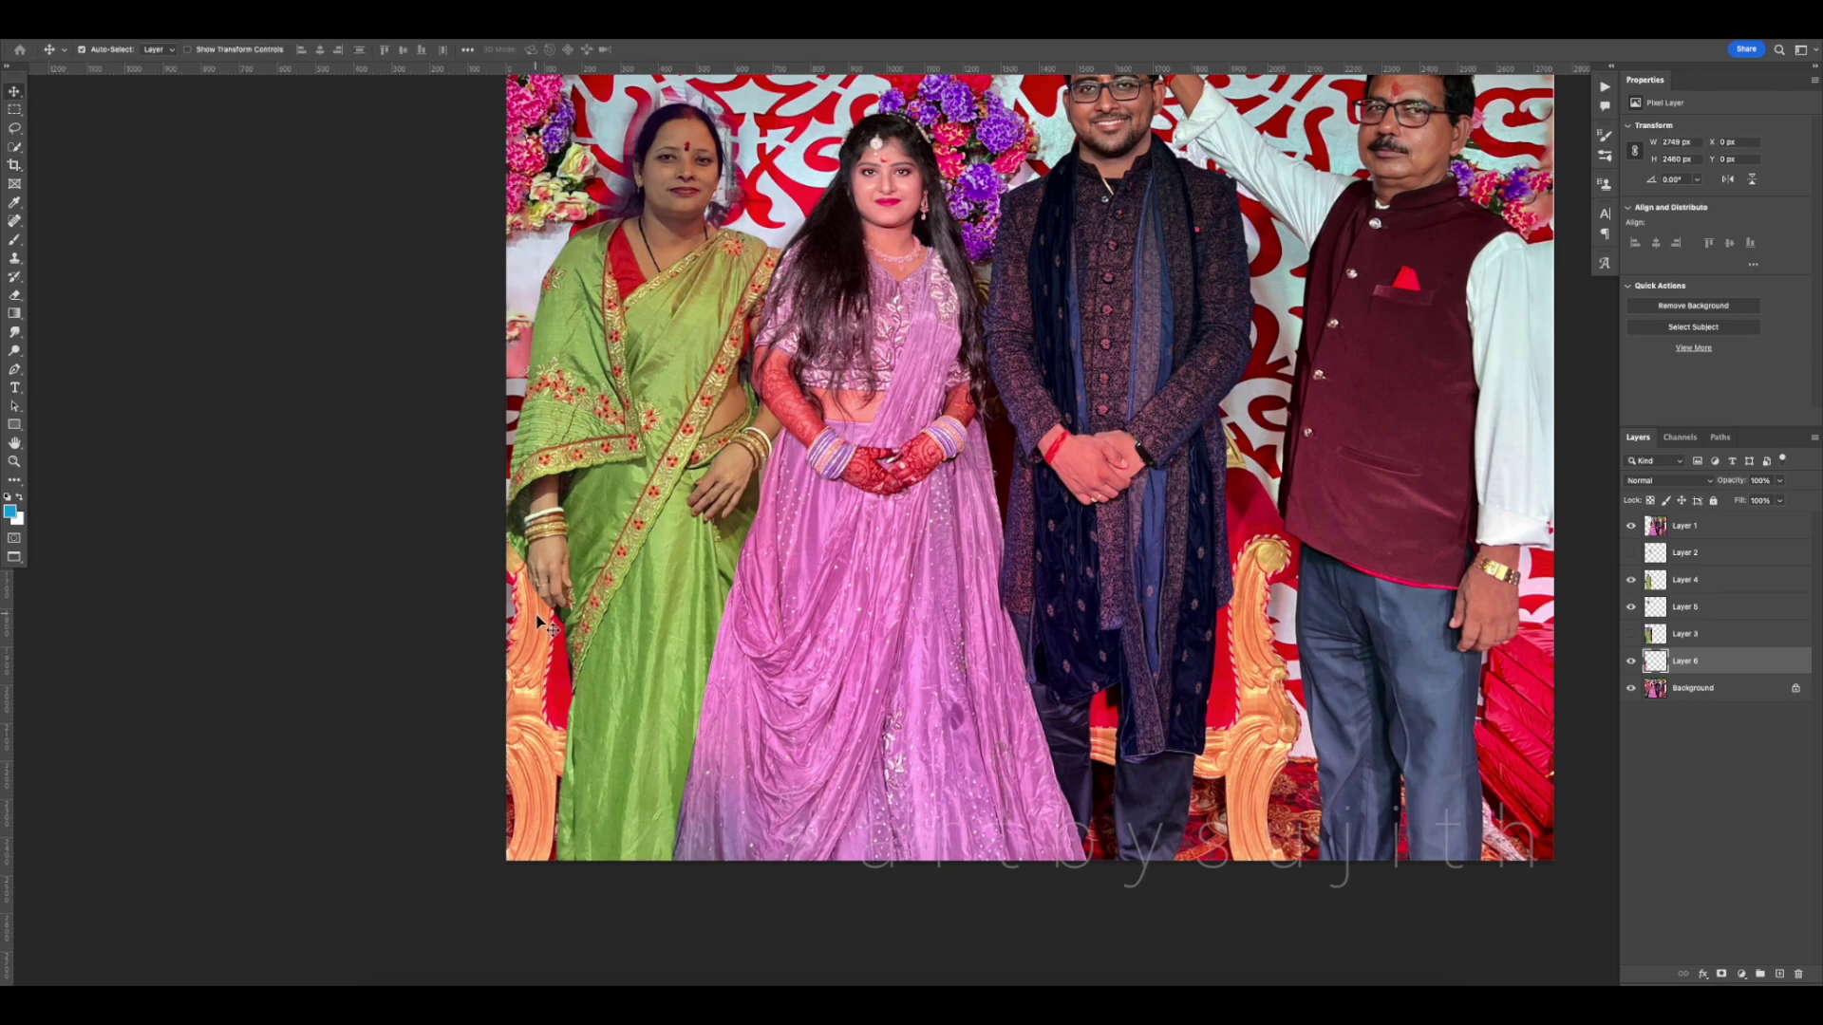
key("l")
mouse_move(503, 494)
left_mouse_down()
mouse_move(563, 773)
mouse_move(636, 769)
mouse_move(636, 543)
mouse_move(563, 437)
left_mouse_up()
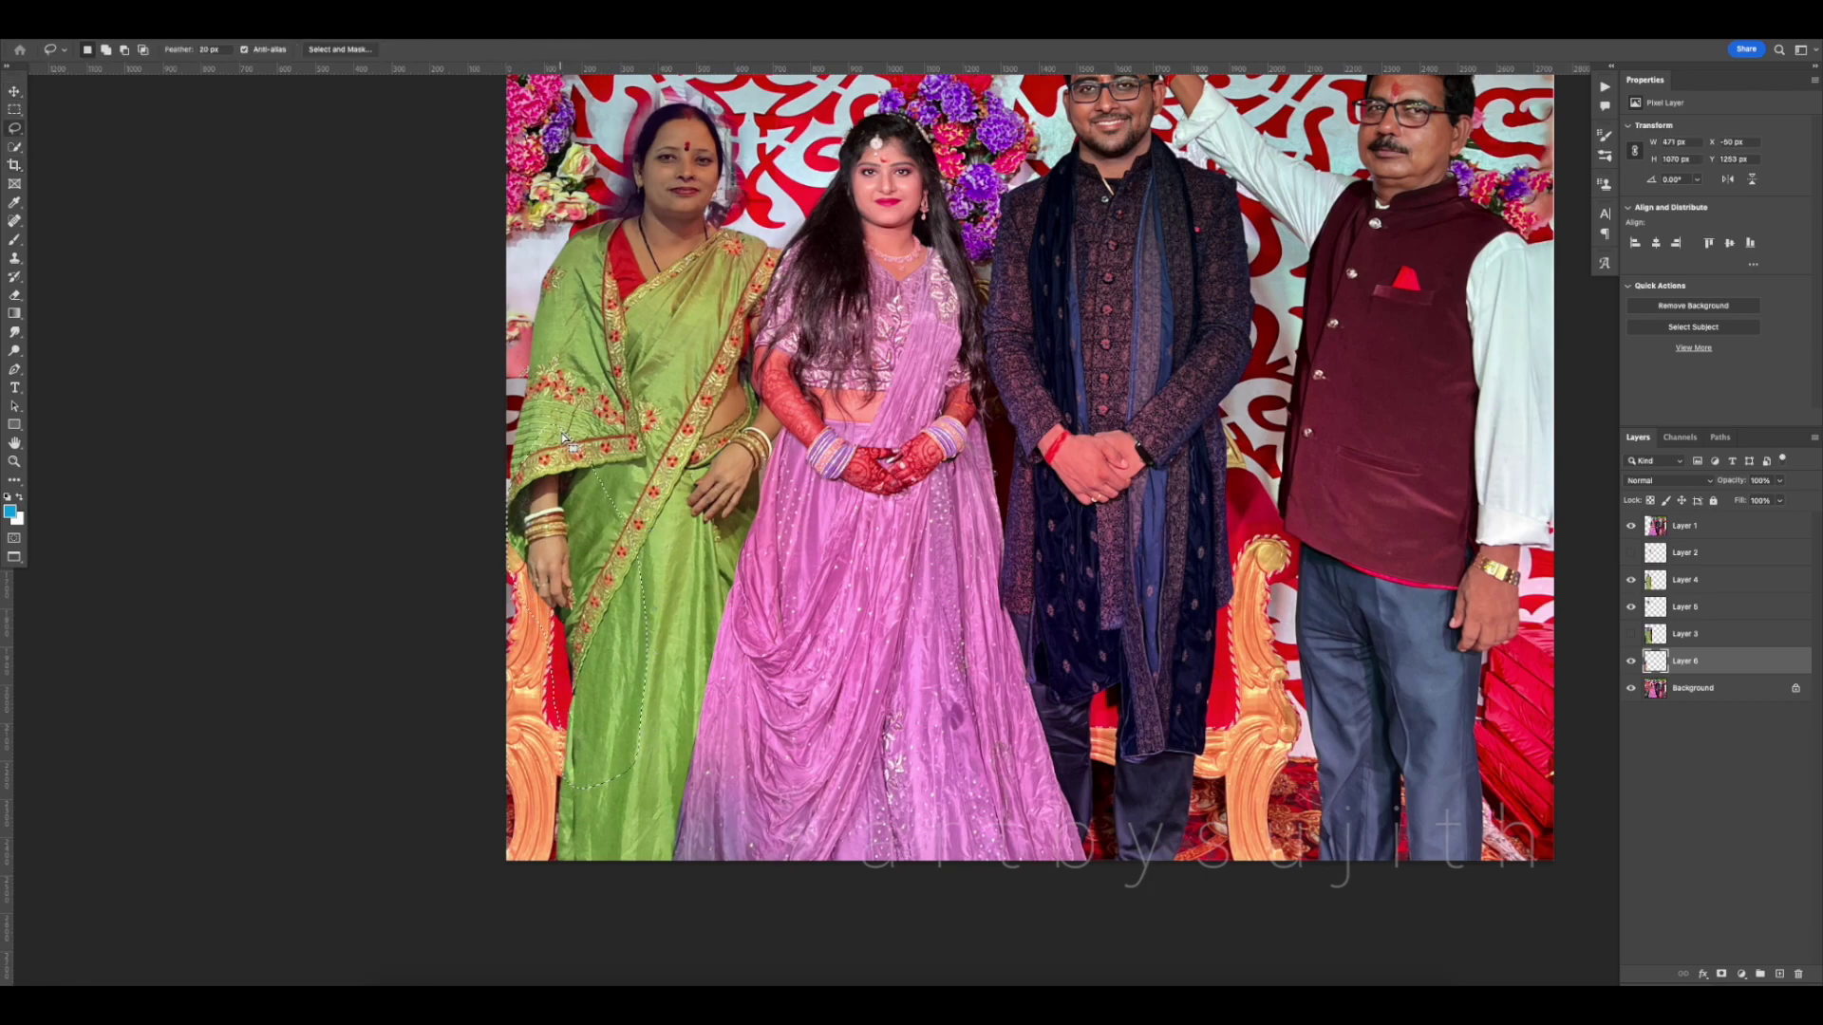
key("ctrl+j")
Adjust the copied chair layer with Curves, and set its saturation to -40 and lightness to -24
key("ctrl+m")
mouse_move(1398, 566)
left_mouse_down()
mouse_move(1421, 575)
mouse_move(1326, 568)
mouse_move(1336, 579)
mouse_move(1320, 538)
left_mouse_up()
key("Return")
key("ctrl+u")
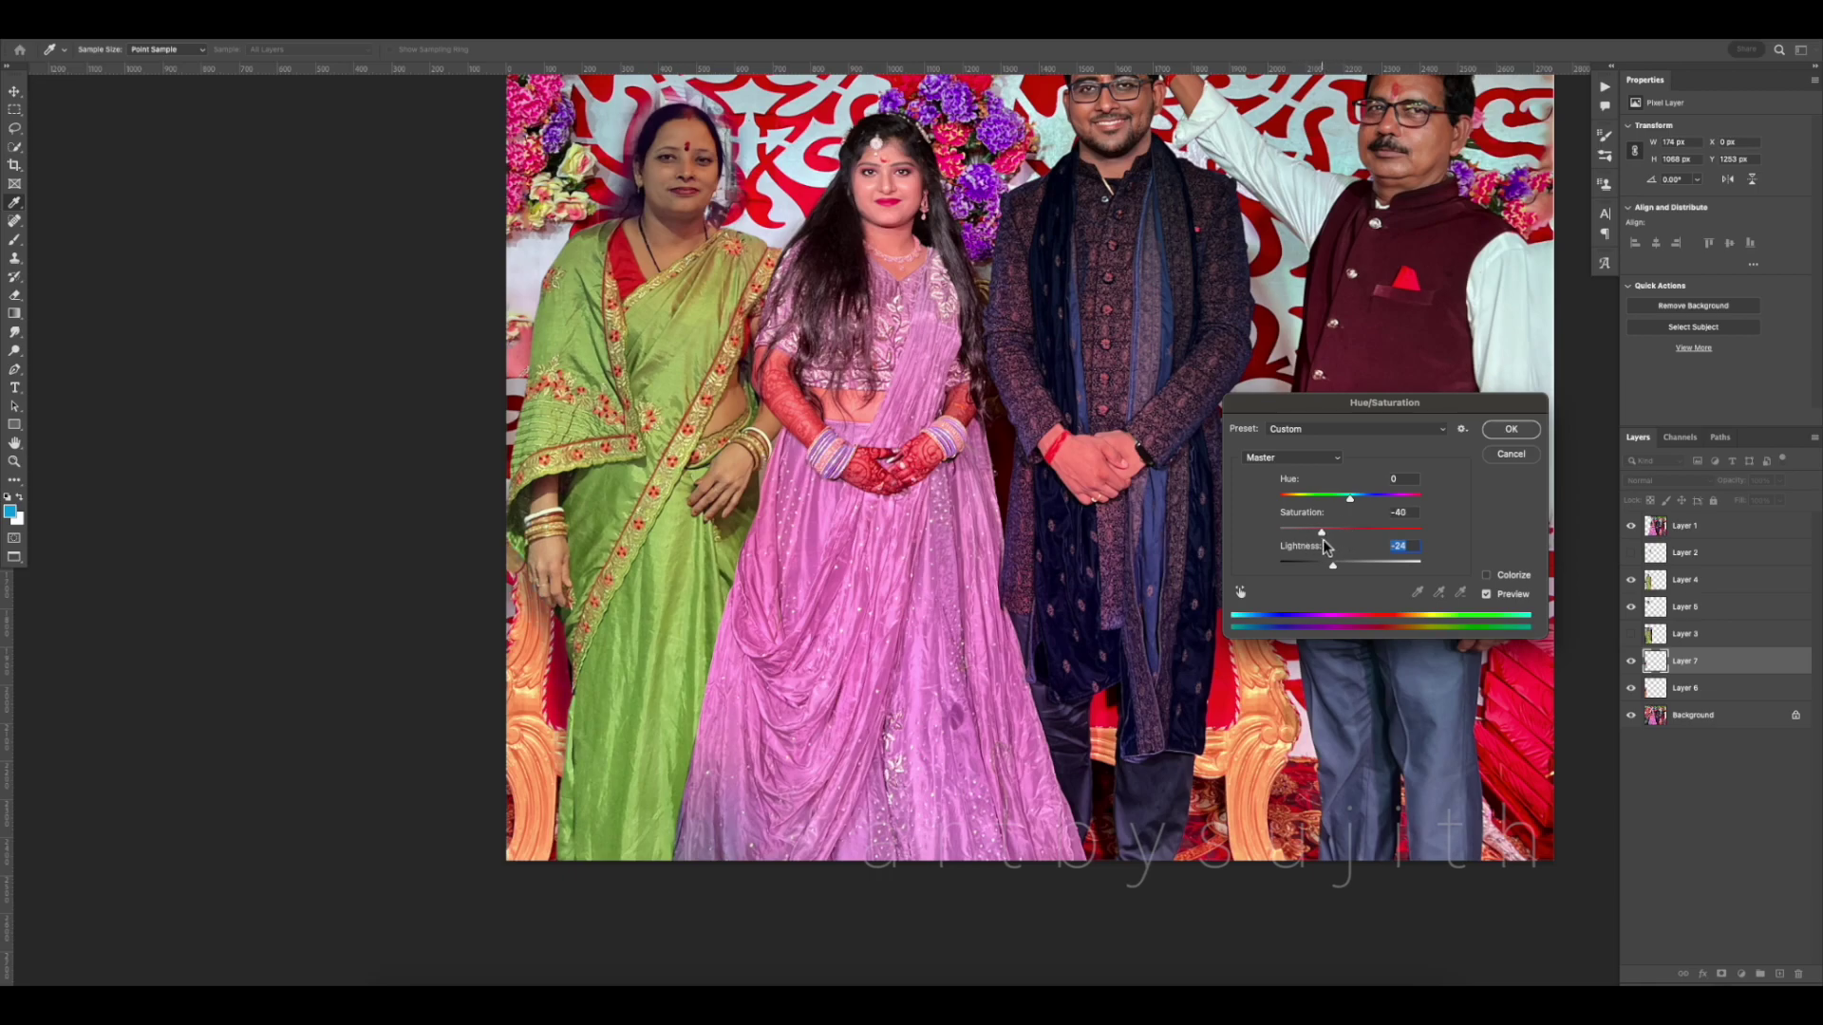
key("Return")
key("l")
Erase parts of the darkened chair copy beside the woman's hand with a soft eraser to blend the shadow
key("e")
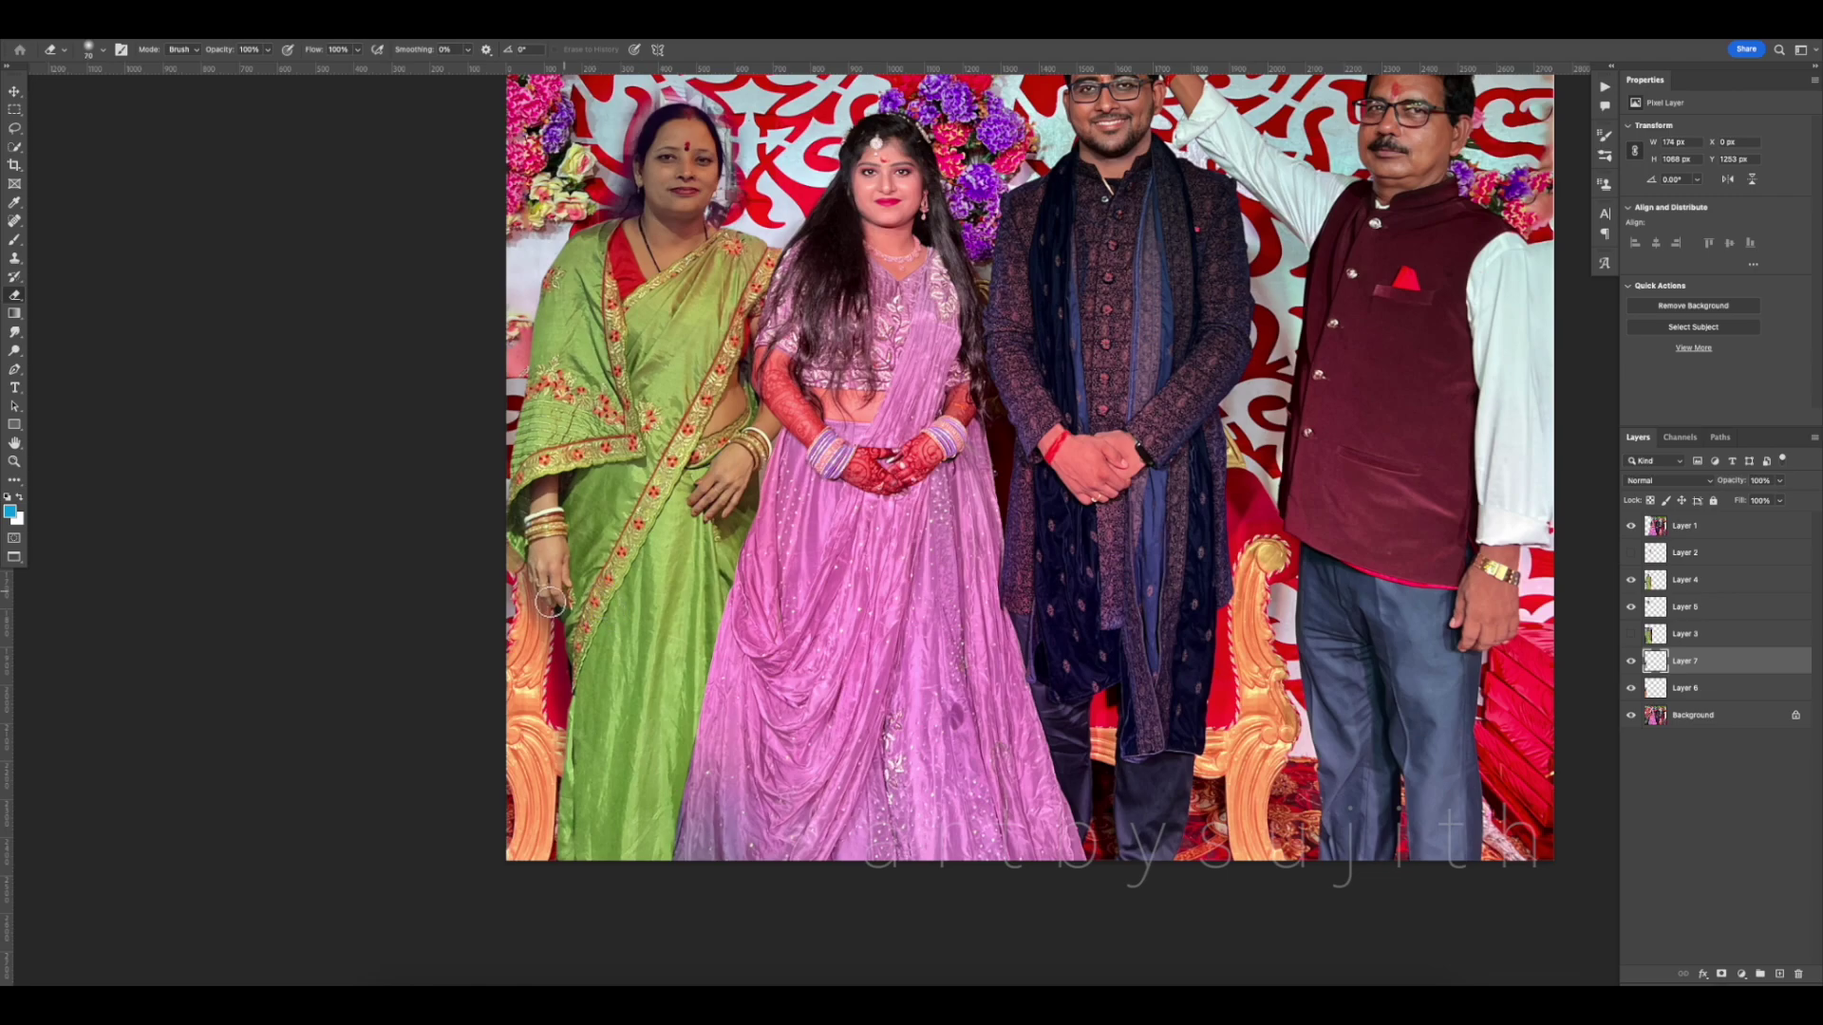
left_click_drag(518, 594, 559, 648)
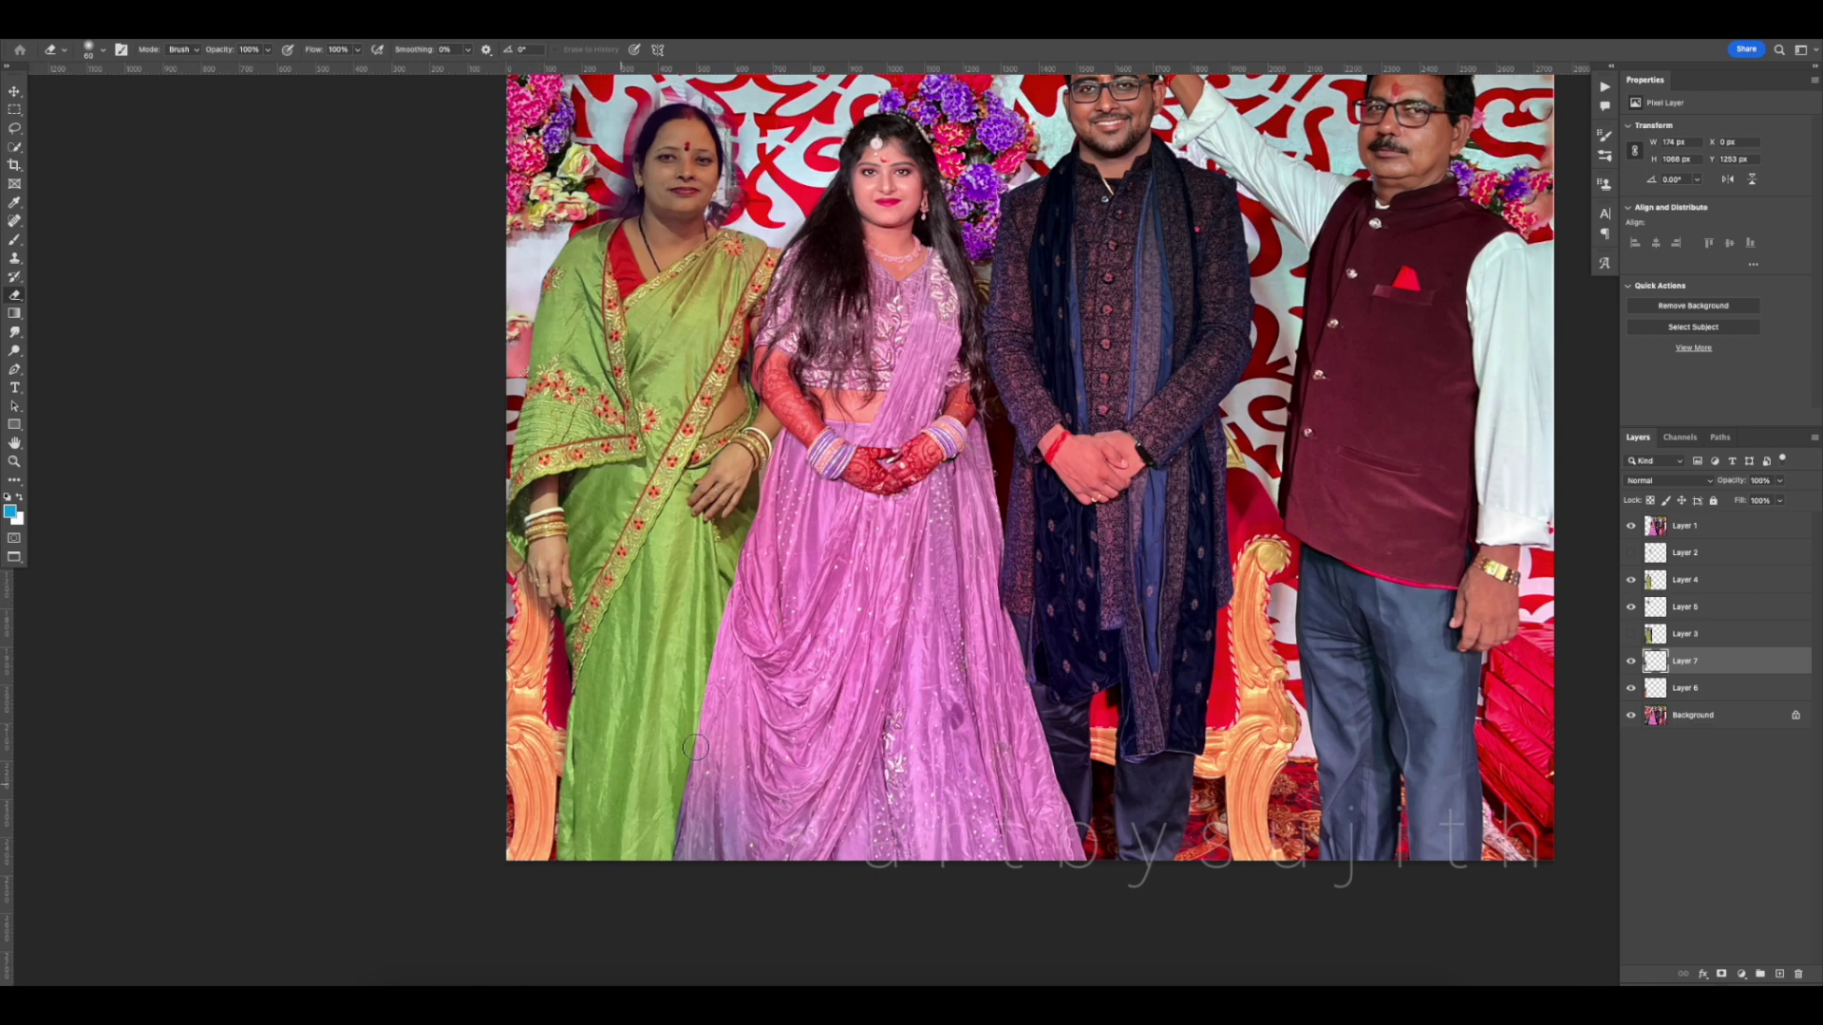
scroll(701, 685, "down", 3)
left_click_drag(906, 639, 825, 668)
key("v")
key("e")
scroll(608, 575, "up", 3)
left_click_drag(633, 567, 795, 764)
Hide the feathered head copy layer behind the green-sari woman and deselect all layers
scroll(734, 547, "up", 3)
scroll(731, 528, "up", 2)
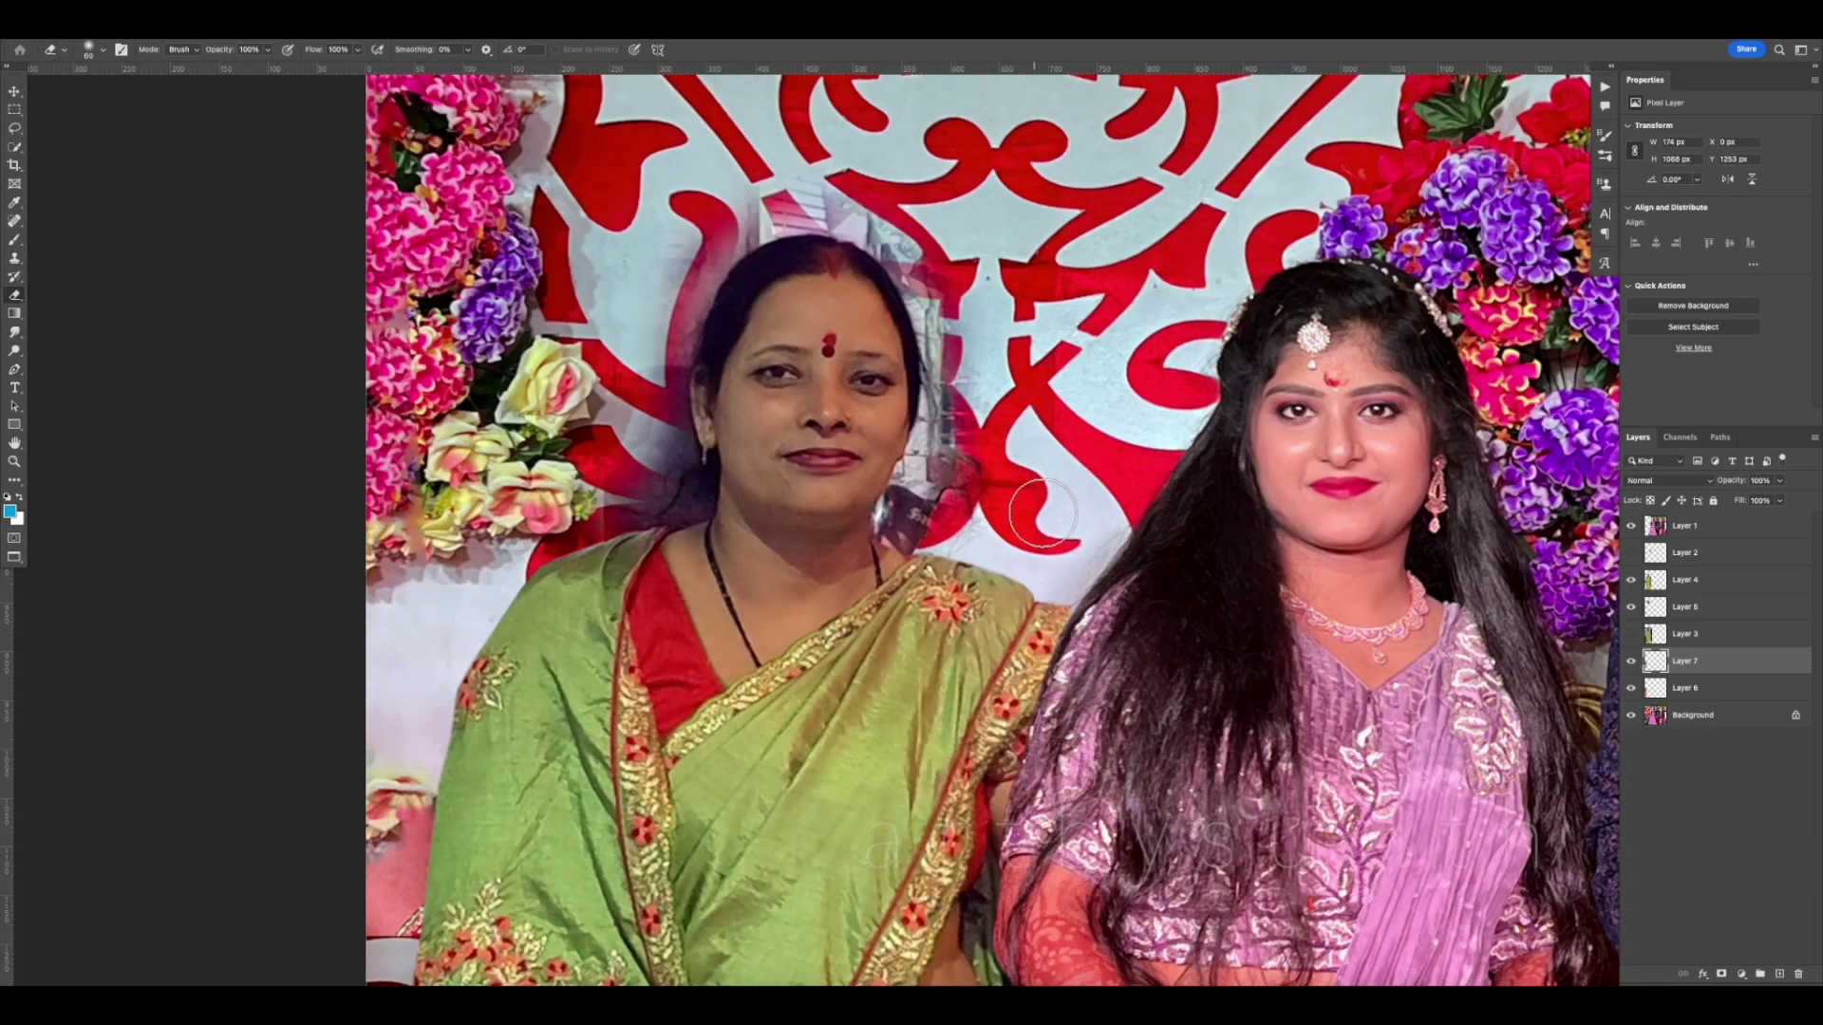
key("v")
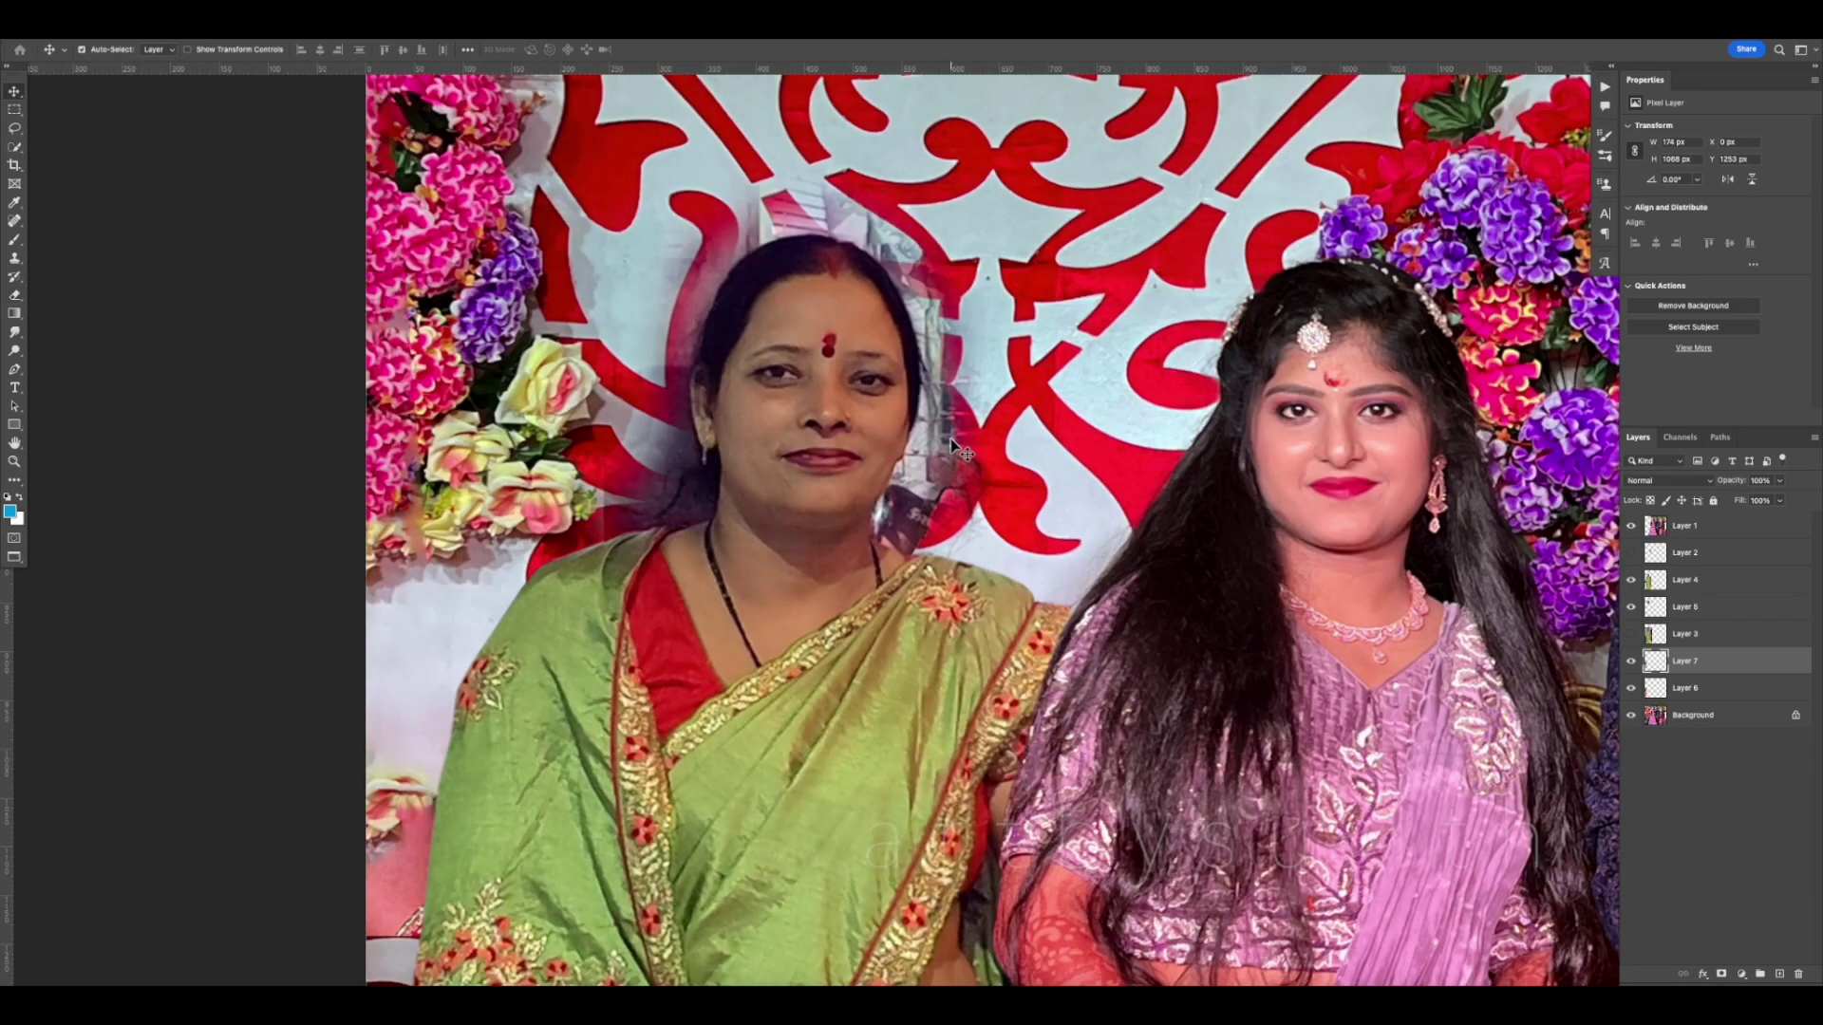
left_click(977, 465)
left_click(1631, 607)
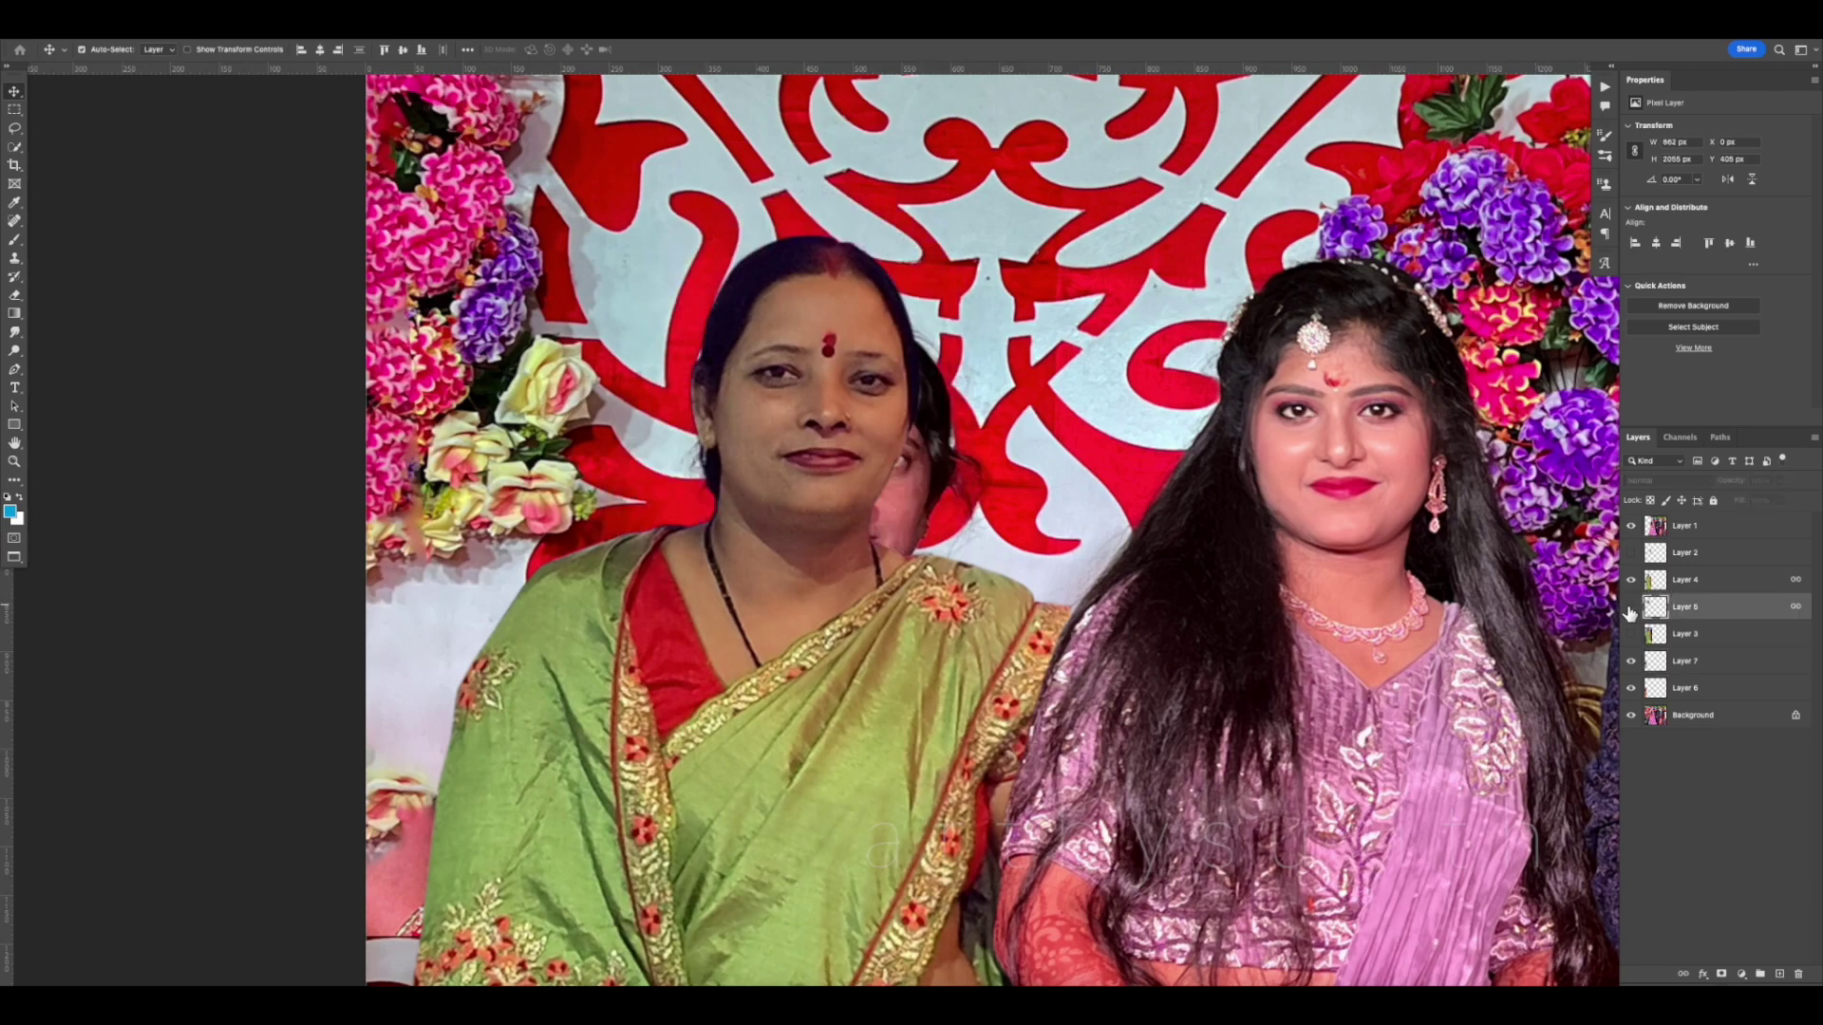
scroll(995, 541, "down", 2)
left_click_drag(1040, 471, 844, 542)
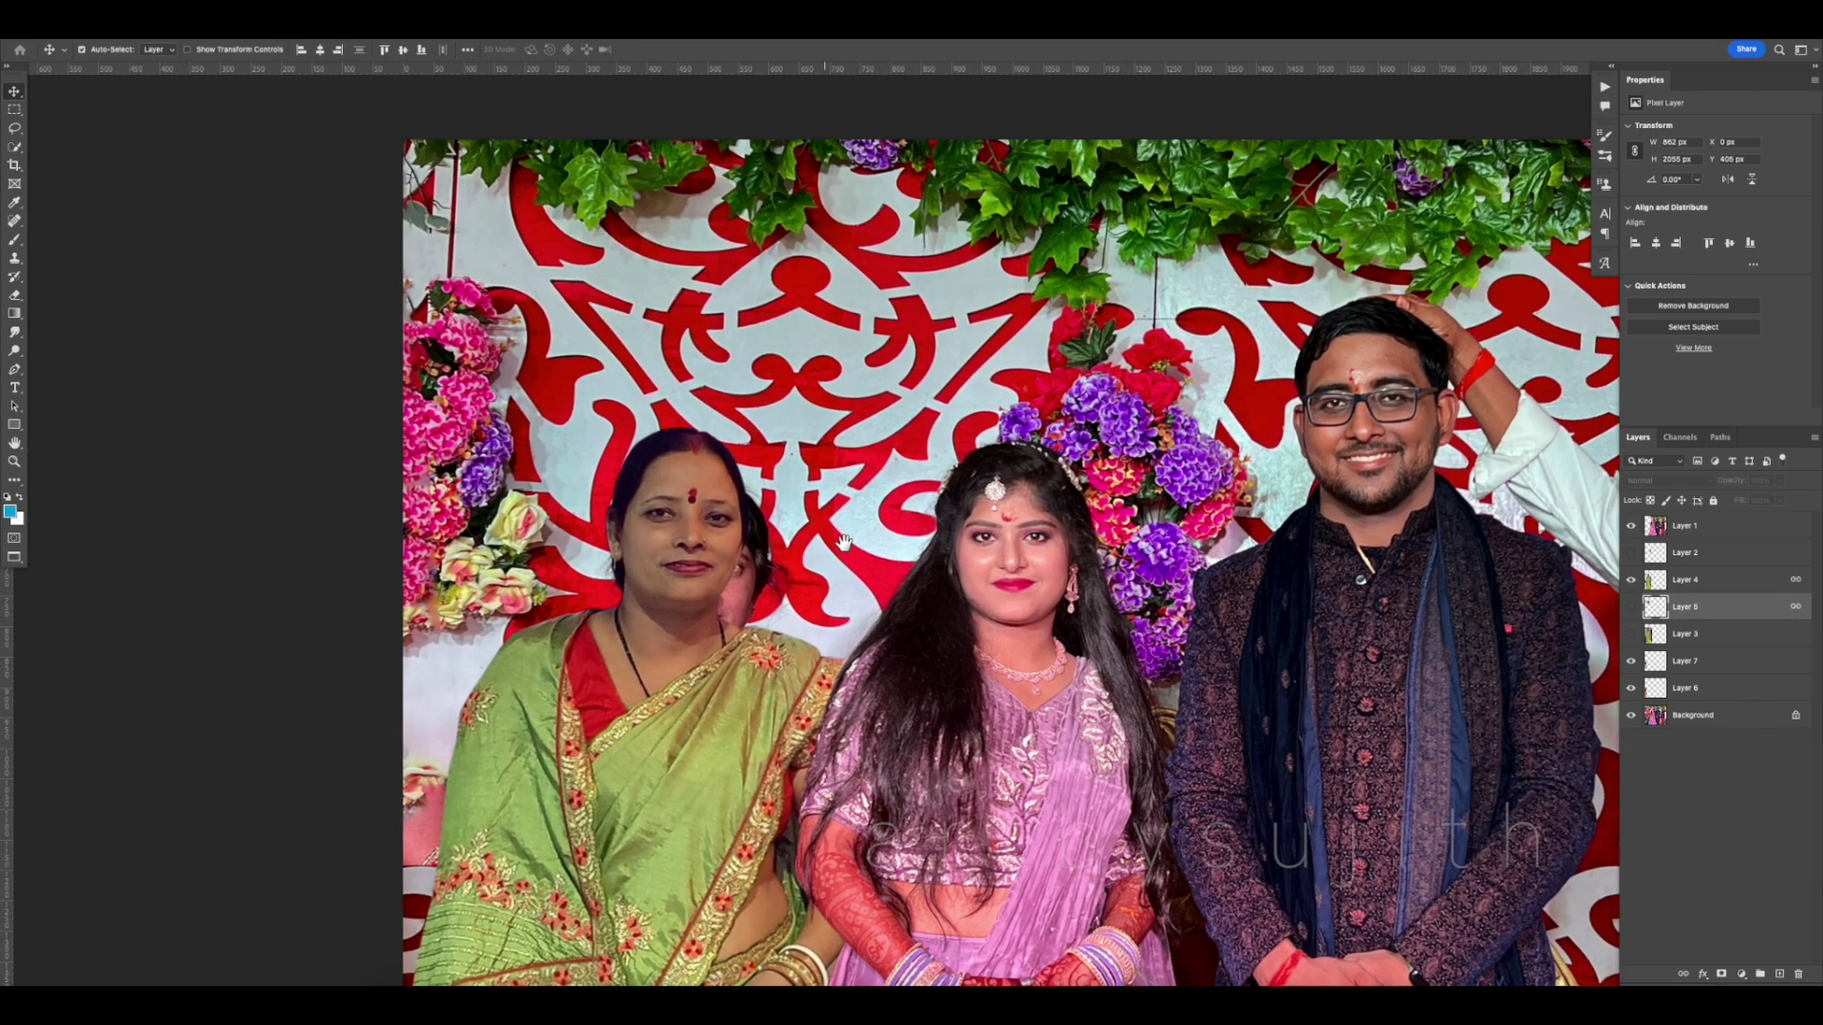
left_click(844, 537)
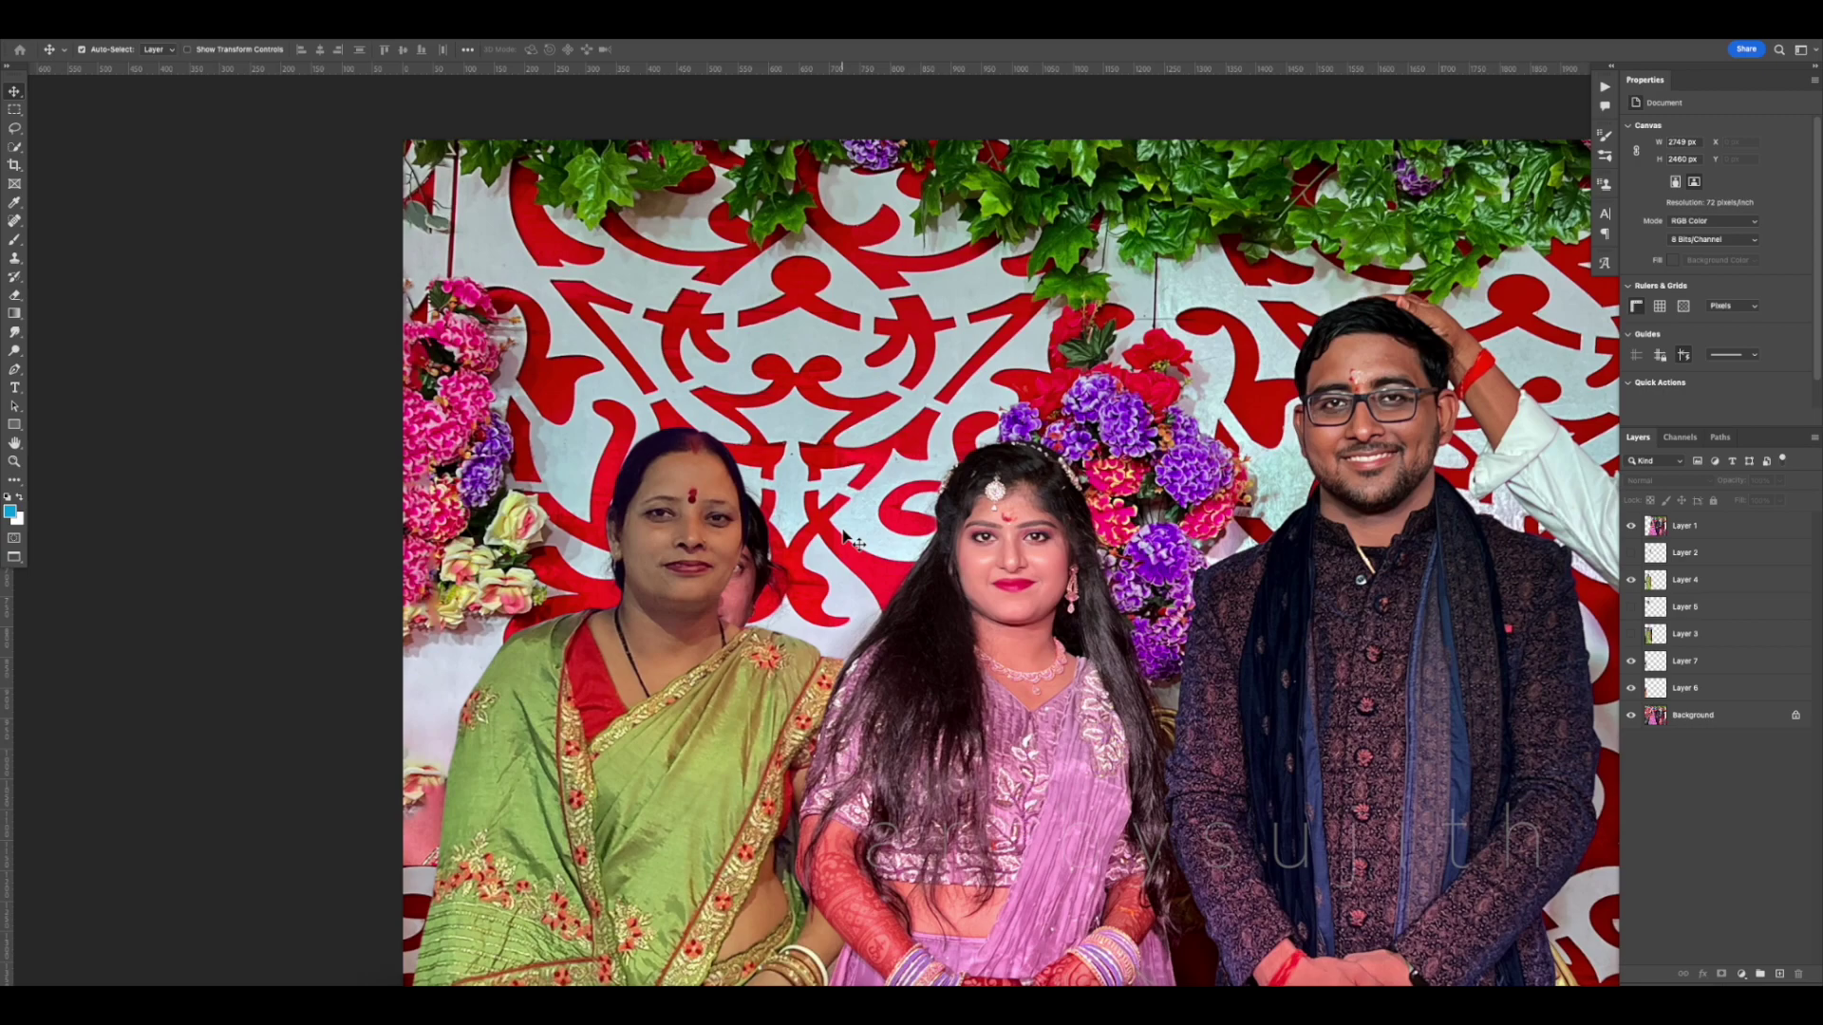
Select the rectangular backdrop area between the green-sari woman and the bride on the Background layer and copy it to a new layer
key("m")
left_click_drag(789, 496, 984, 739)
left_click(1707, 720)
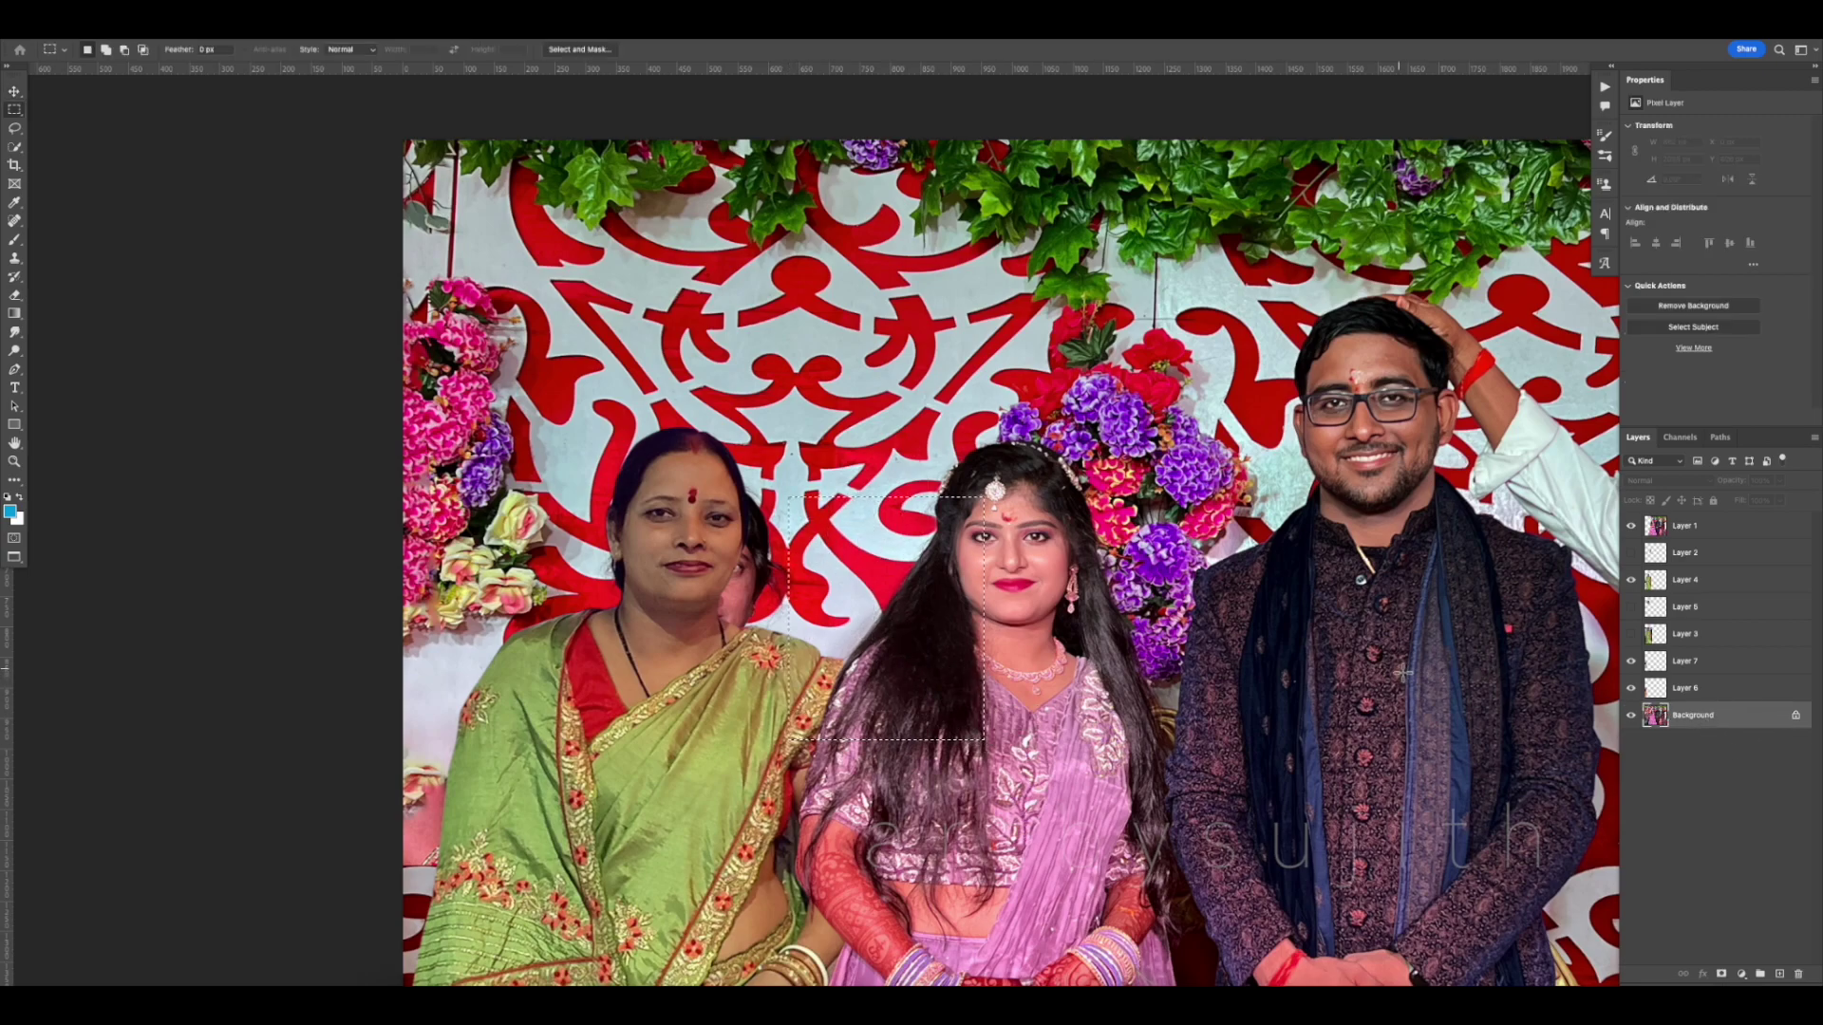
key("ctrl+j")
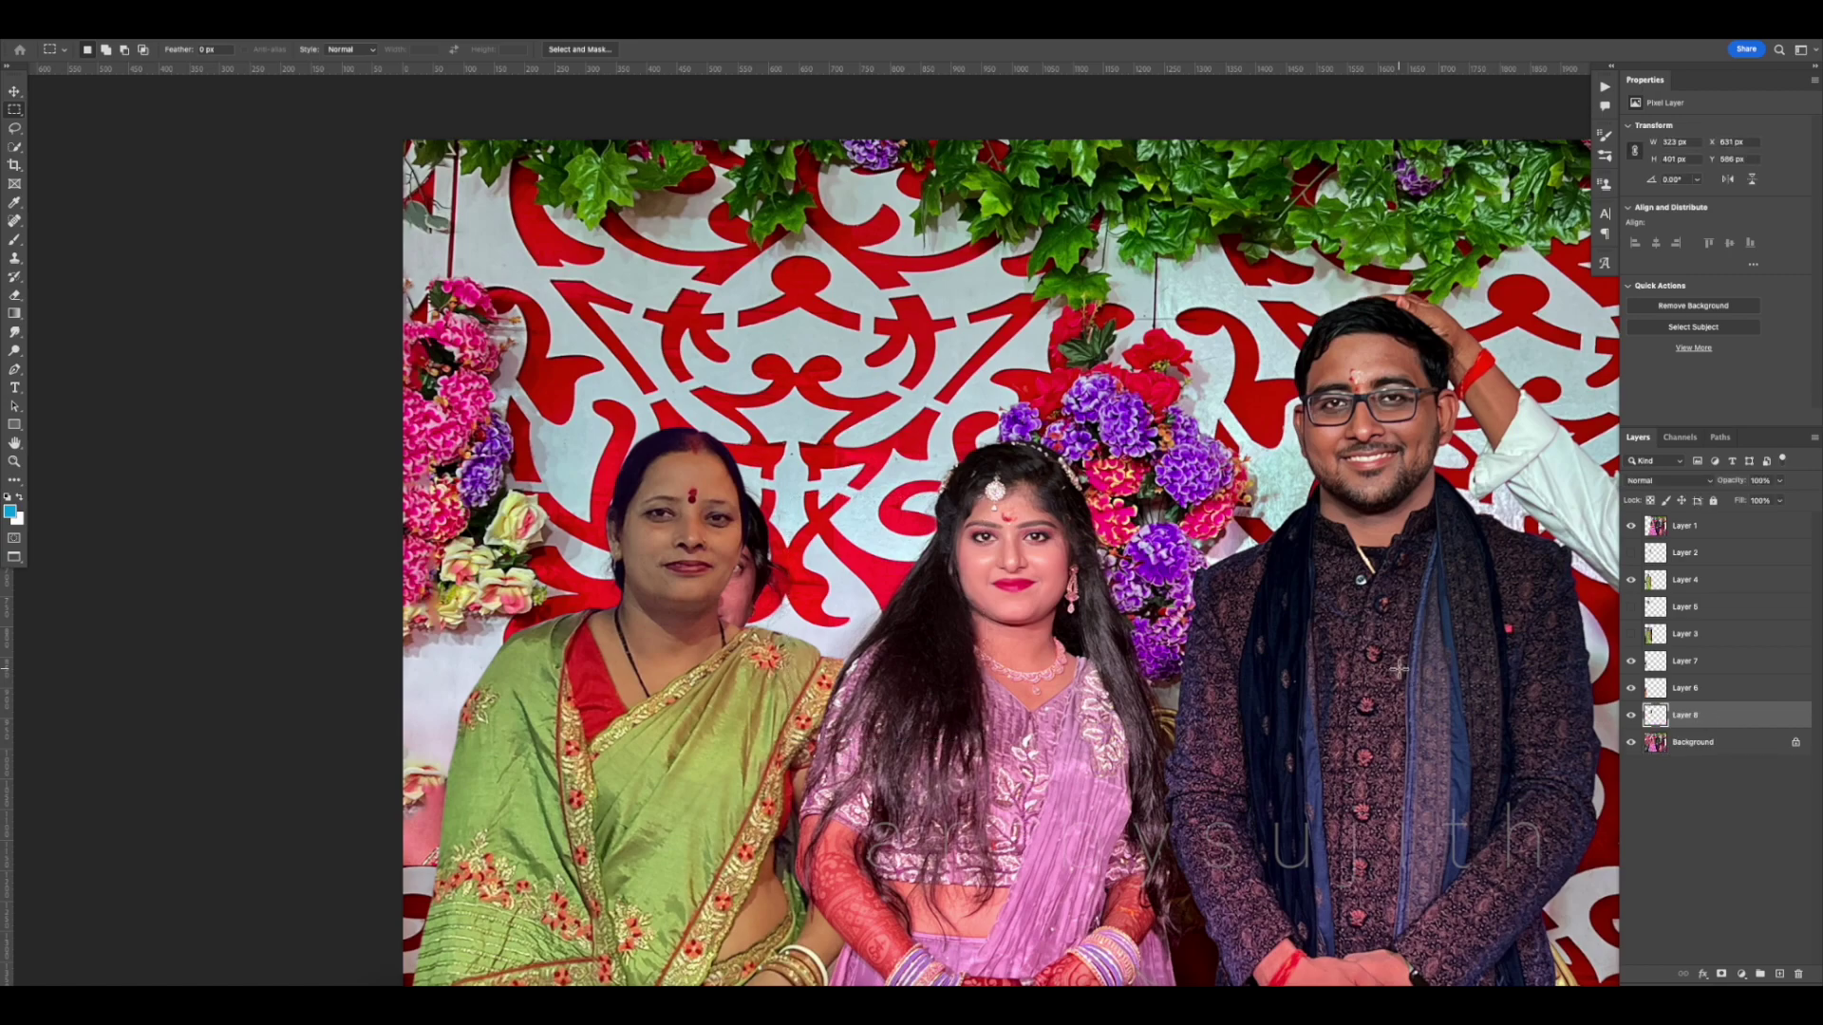
Flip the copied backdrop piece horizontally and move it behind the green-sari woman so it mirrors the red pattern beside her
key("ctrl+t")
right_click(892, 651)
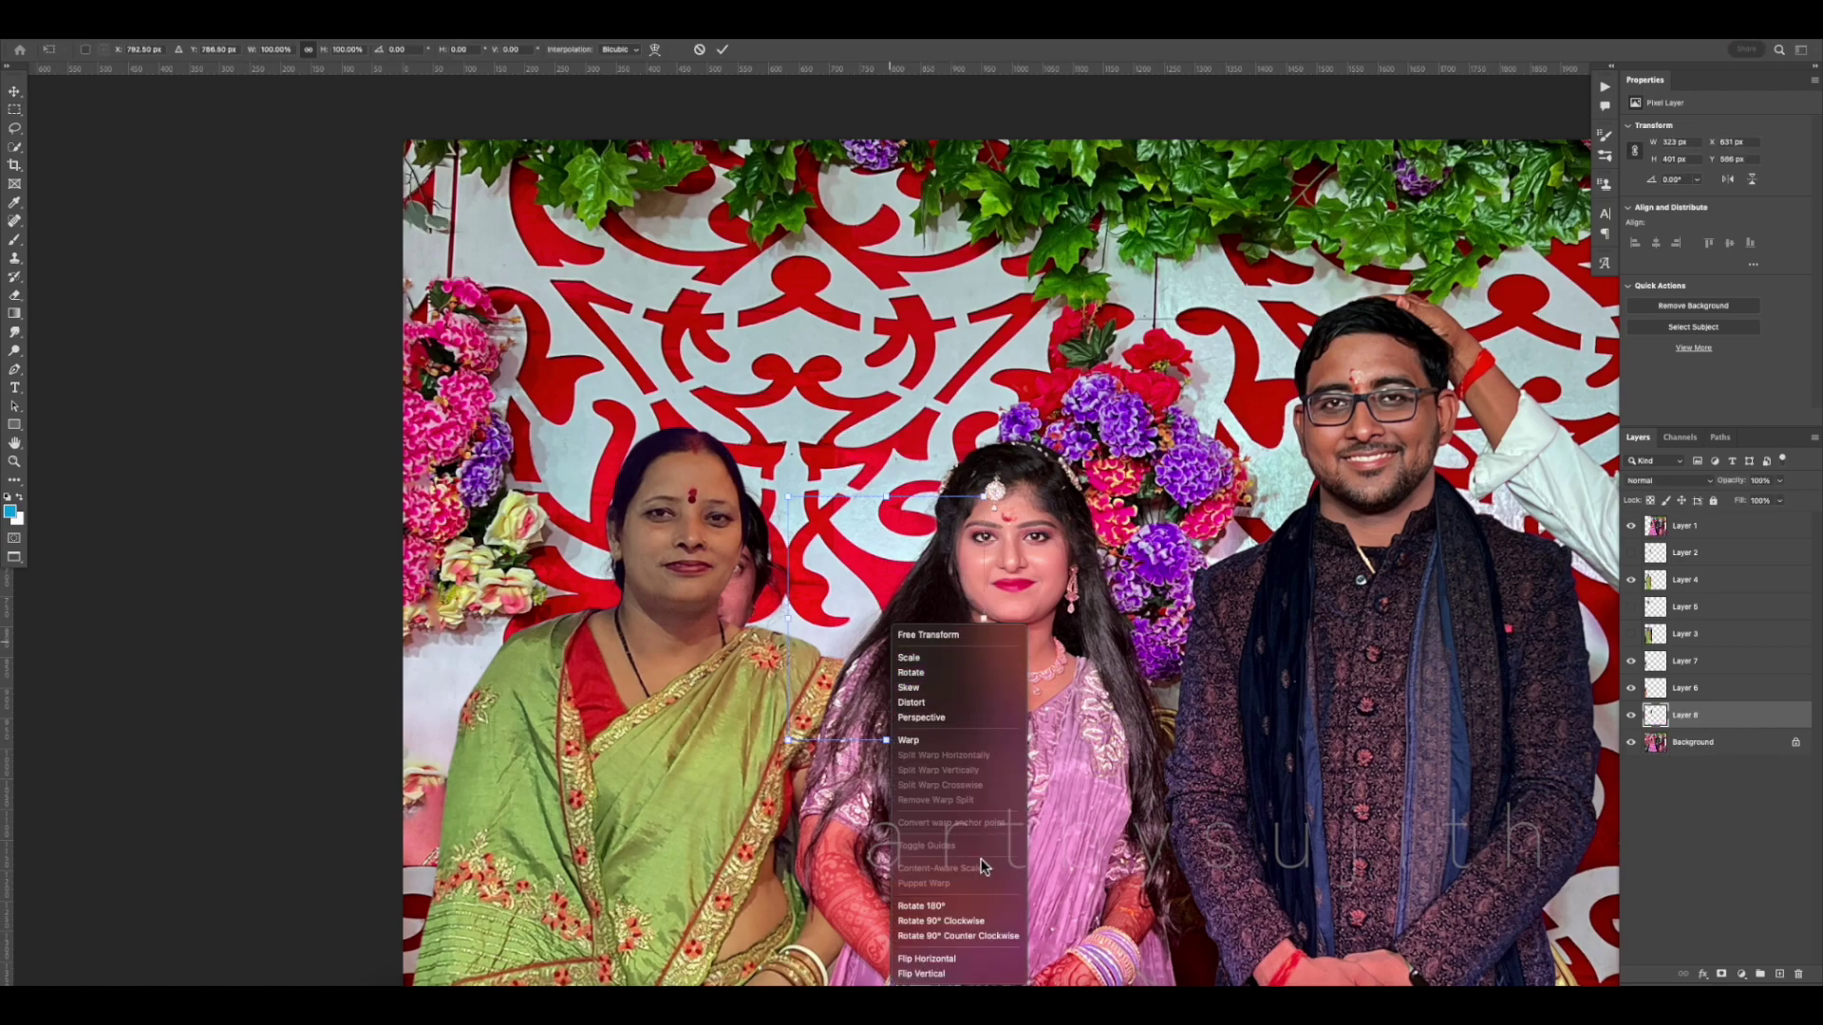
left_click(949, 961)
left_click_drag(943, 684, 745, 685)
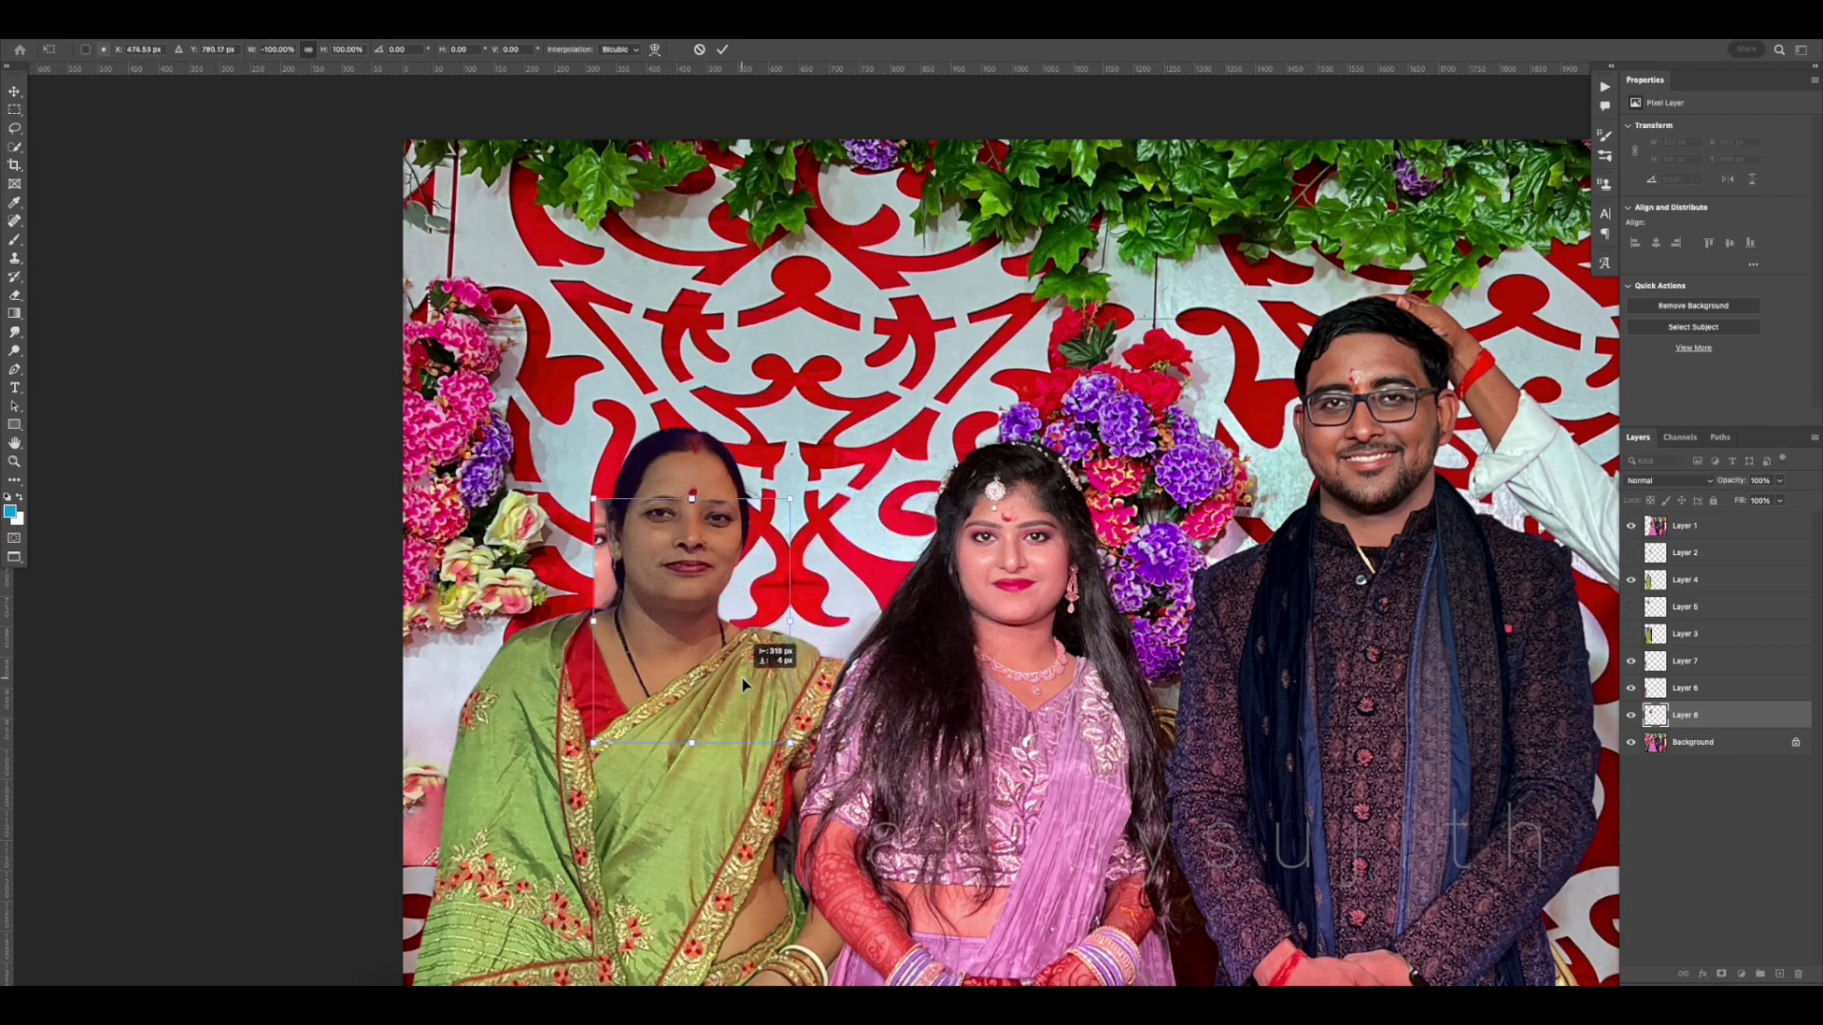
key("Return")
Delete the unwanted outer part of the mirrored piece beside the woman's head and nudge the layer 2 px to align the pattern
key("m")
left_click_drag(557, 470, 663, 657)
key("Delete")
key("super+d")
scroll(685, 633, "up", 3)
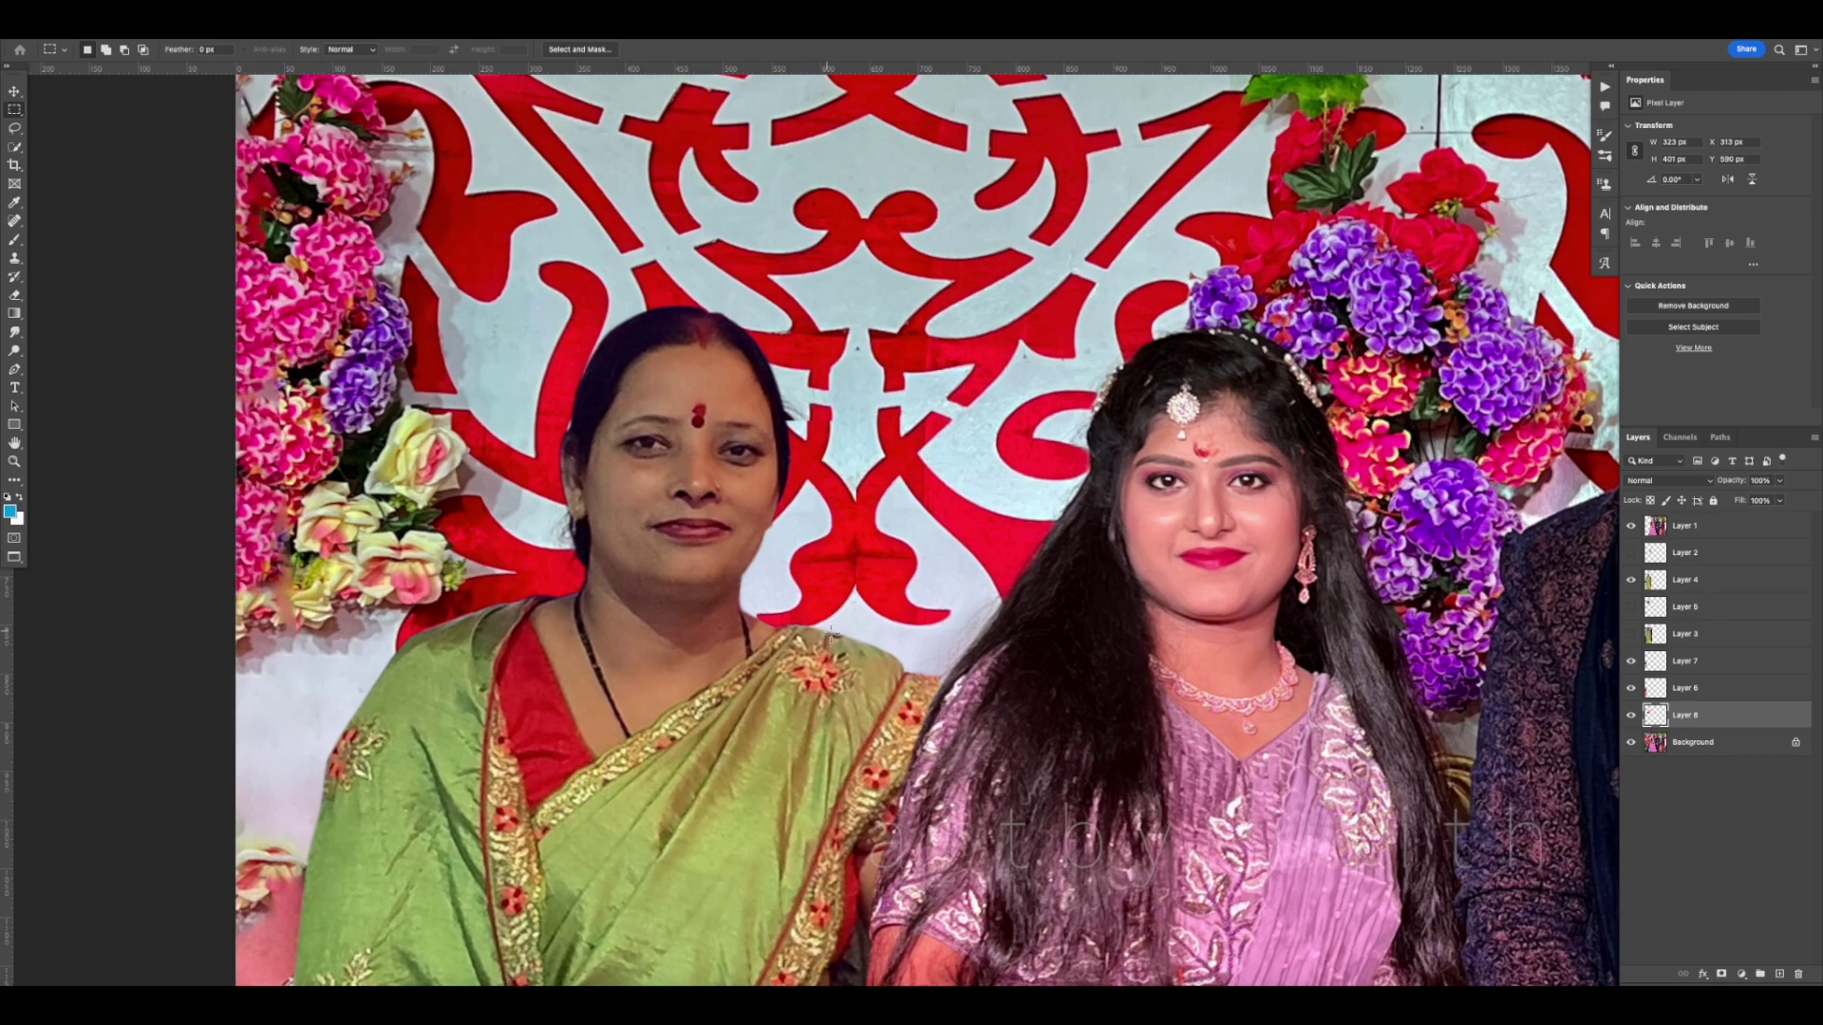
key("v")
key("Right")
key("Right")
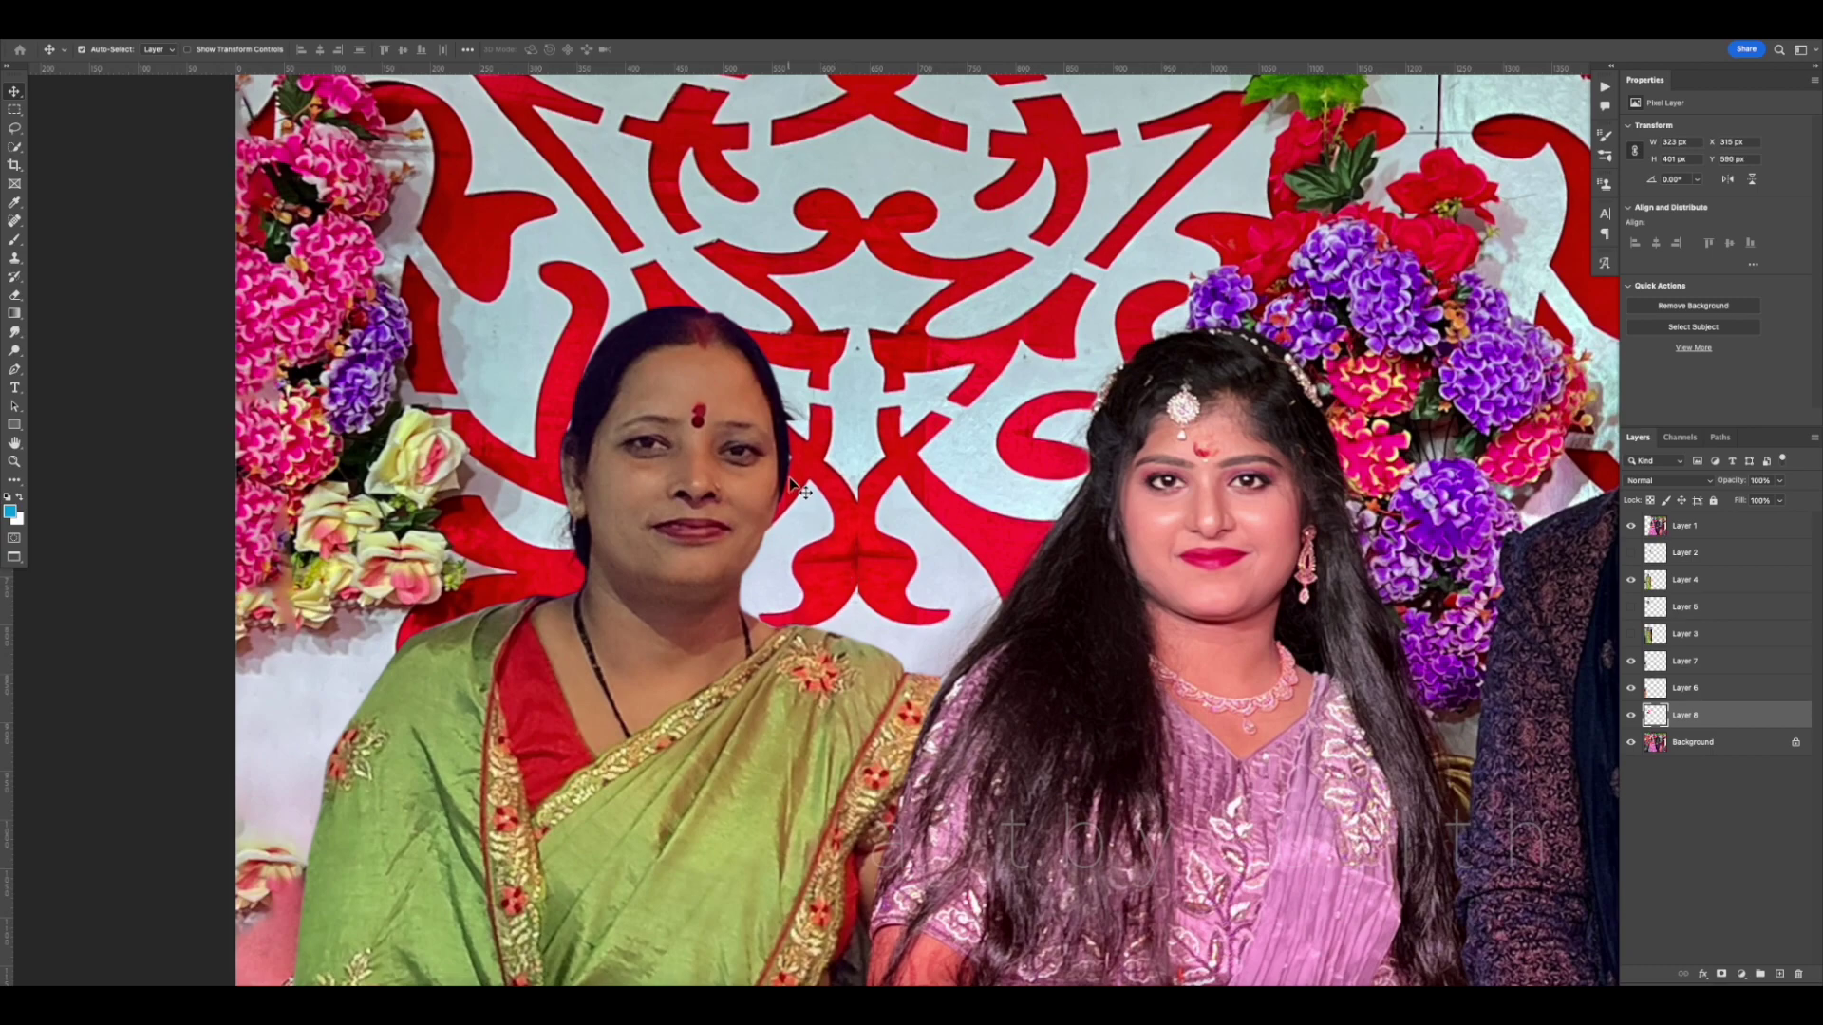
Smudge the mirrored backdrop pattern next to the green-sari woman's hair with a small brush to clean up its edge
scroll(803, 484, "up", 2)
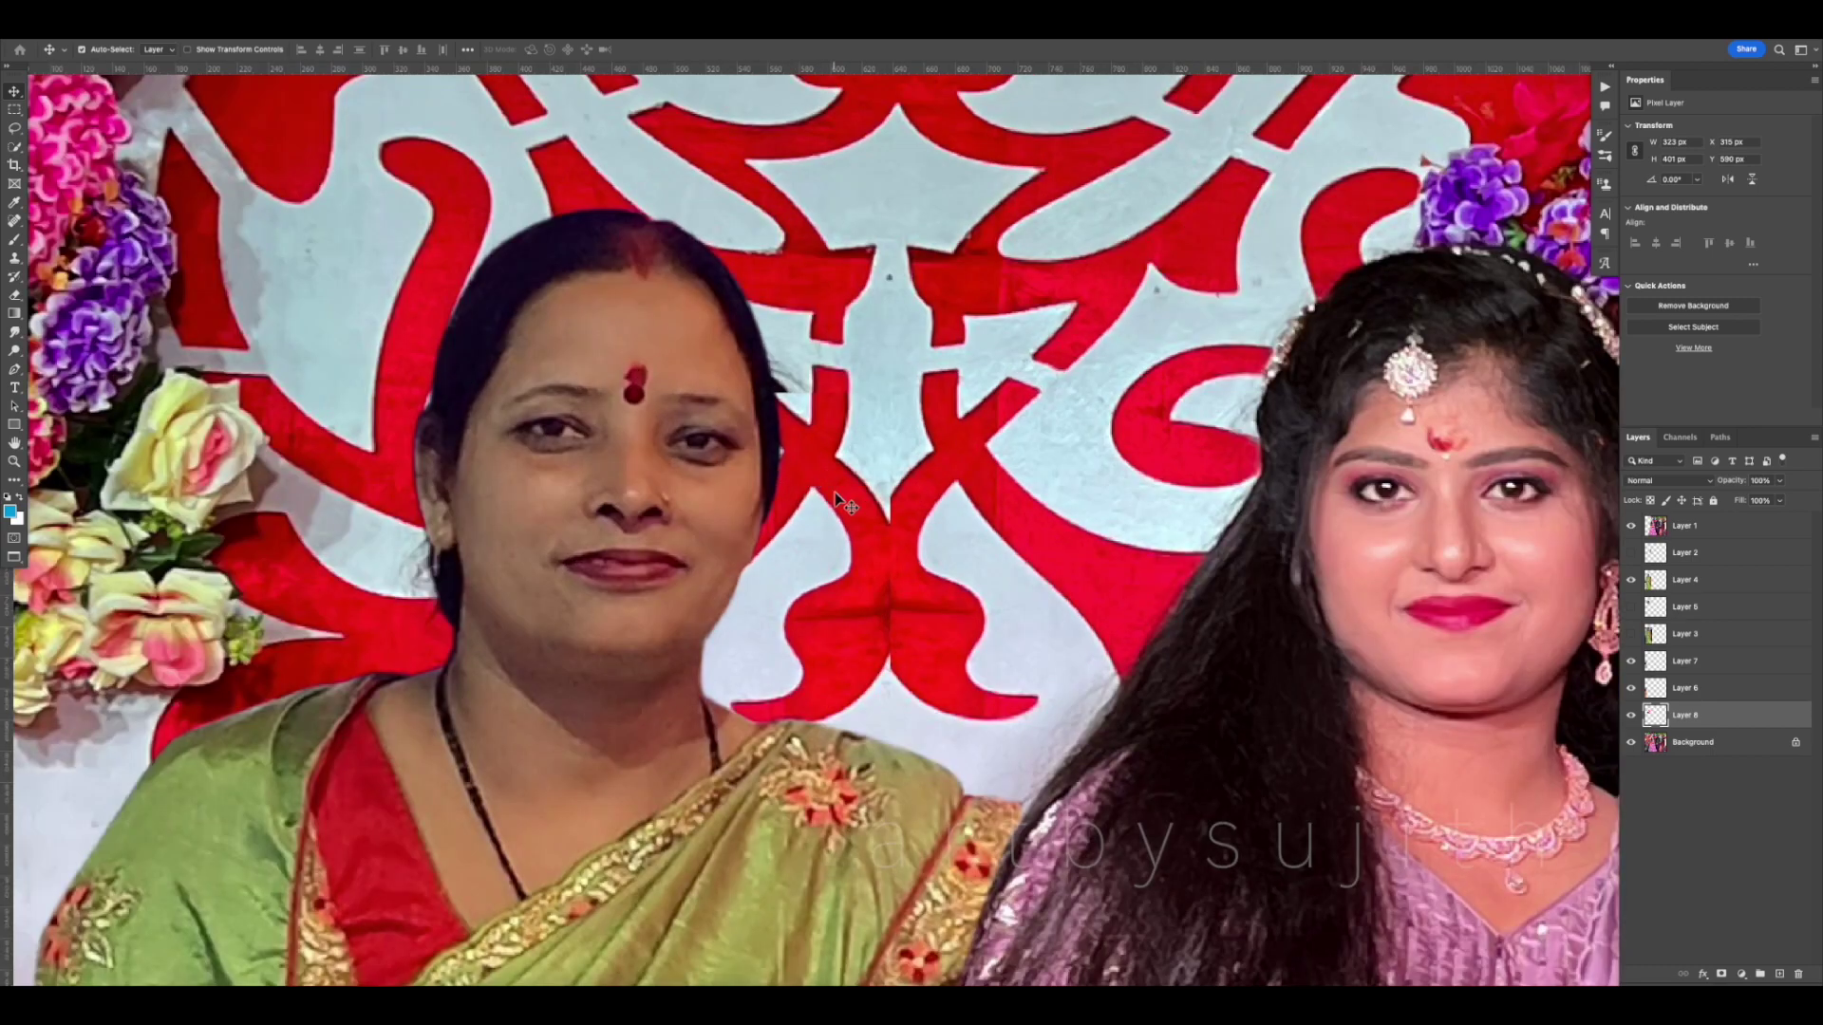
key("b")
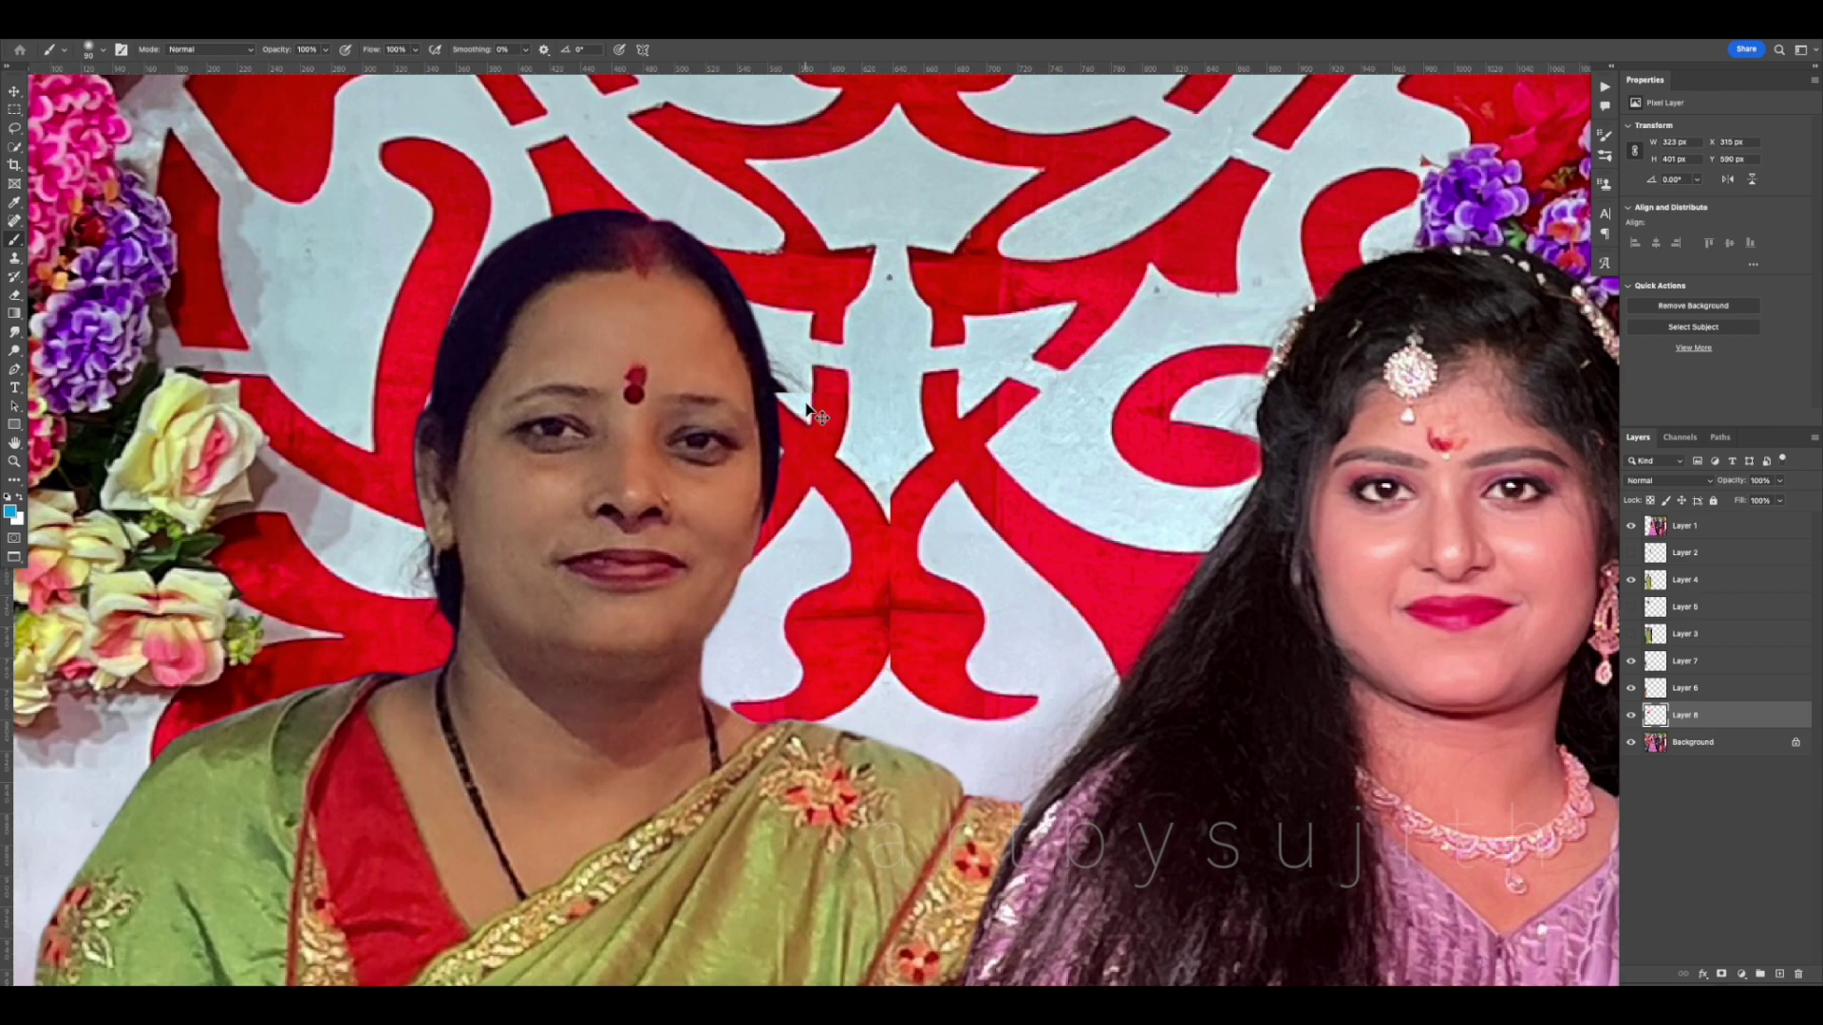
left_click(17, 334)
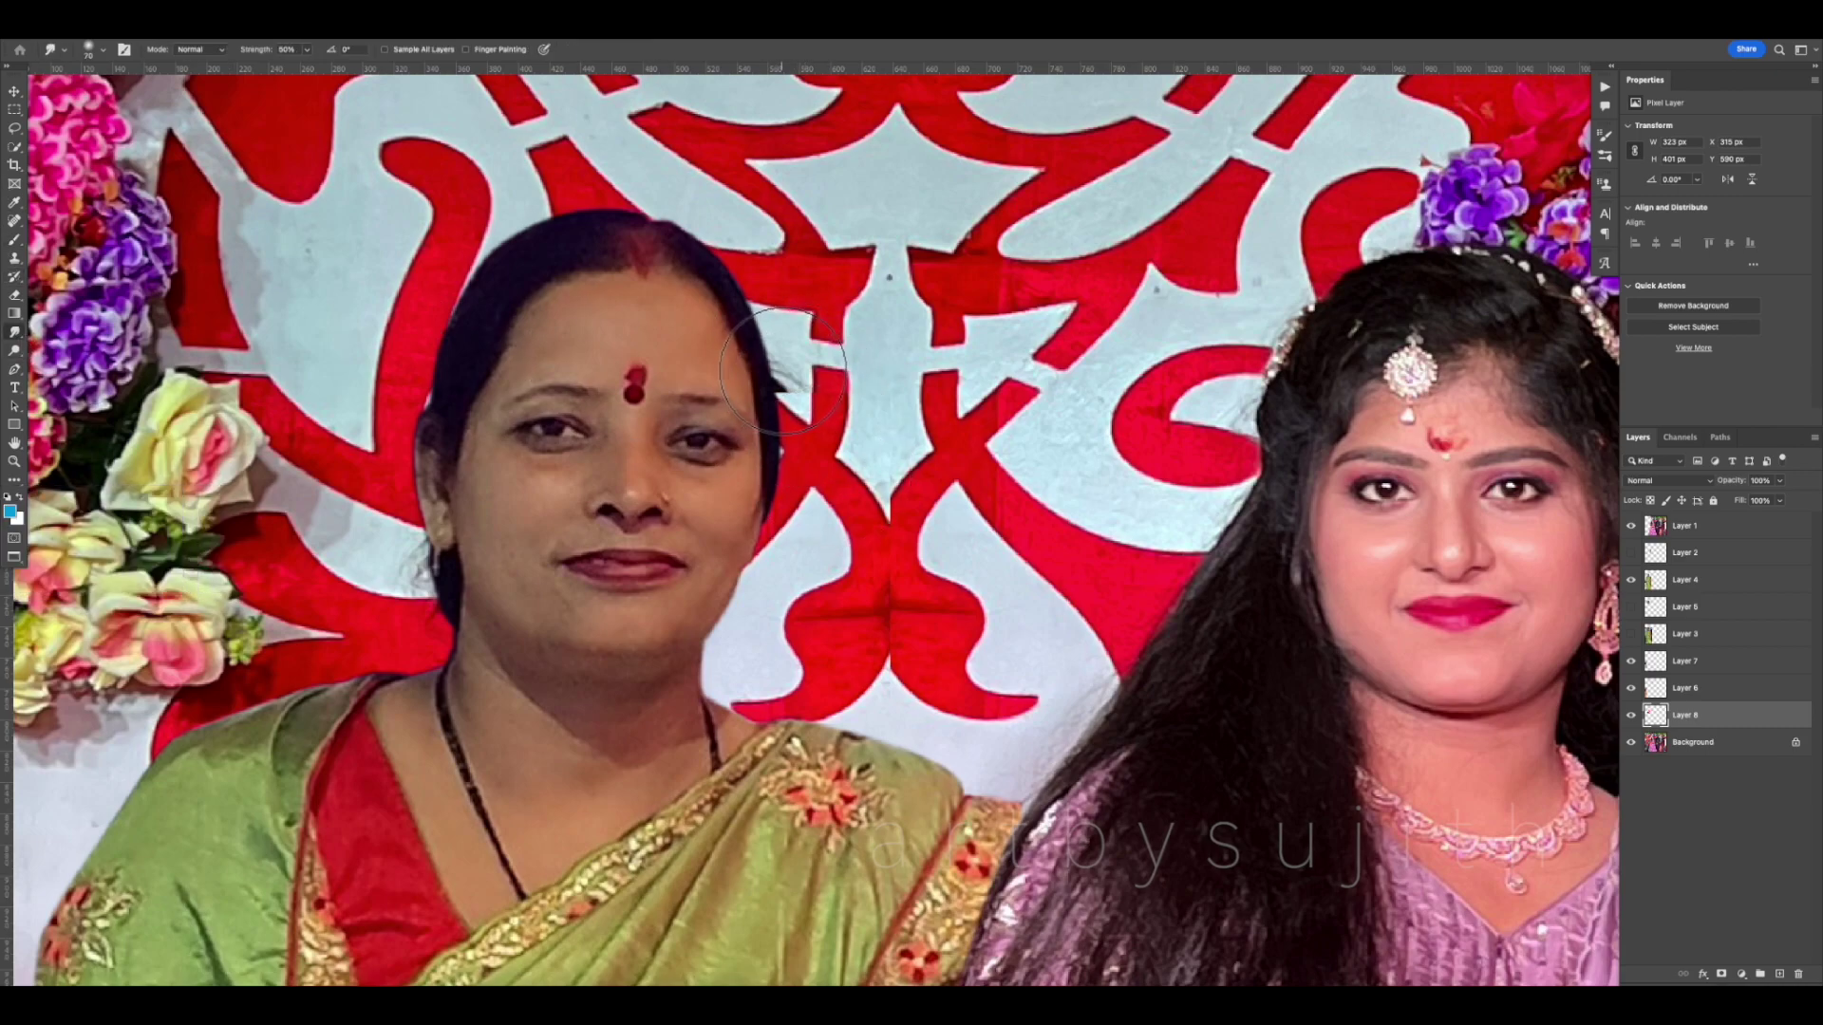
key("bracketleft")
key("bracketleft")
key("bracketleft")
key("bracketleft")
mouse_move(838, 412)
left_mouse_down()
mouse_move(838, 386)
mouse_move(788, 390)
mouse_move(767, 343)
left_mouse_up()
key("bracketleft")
key("bracketleft")
scroll(607, 466, "down", 3)
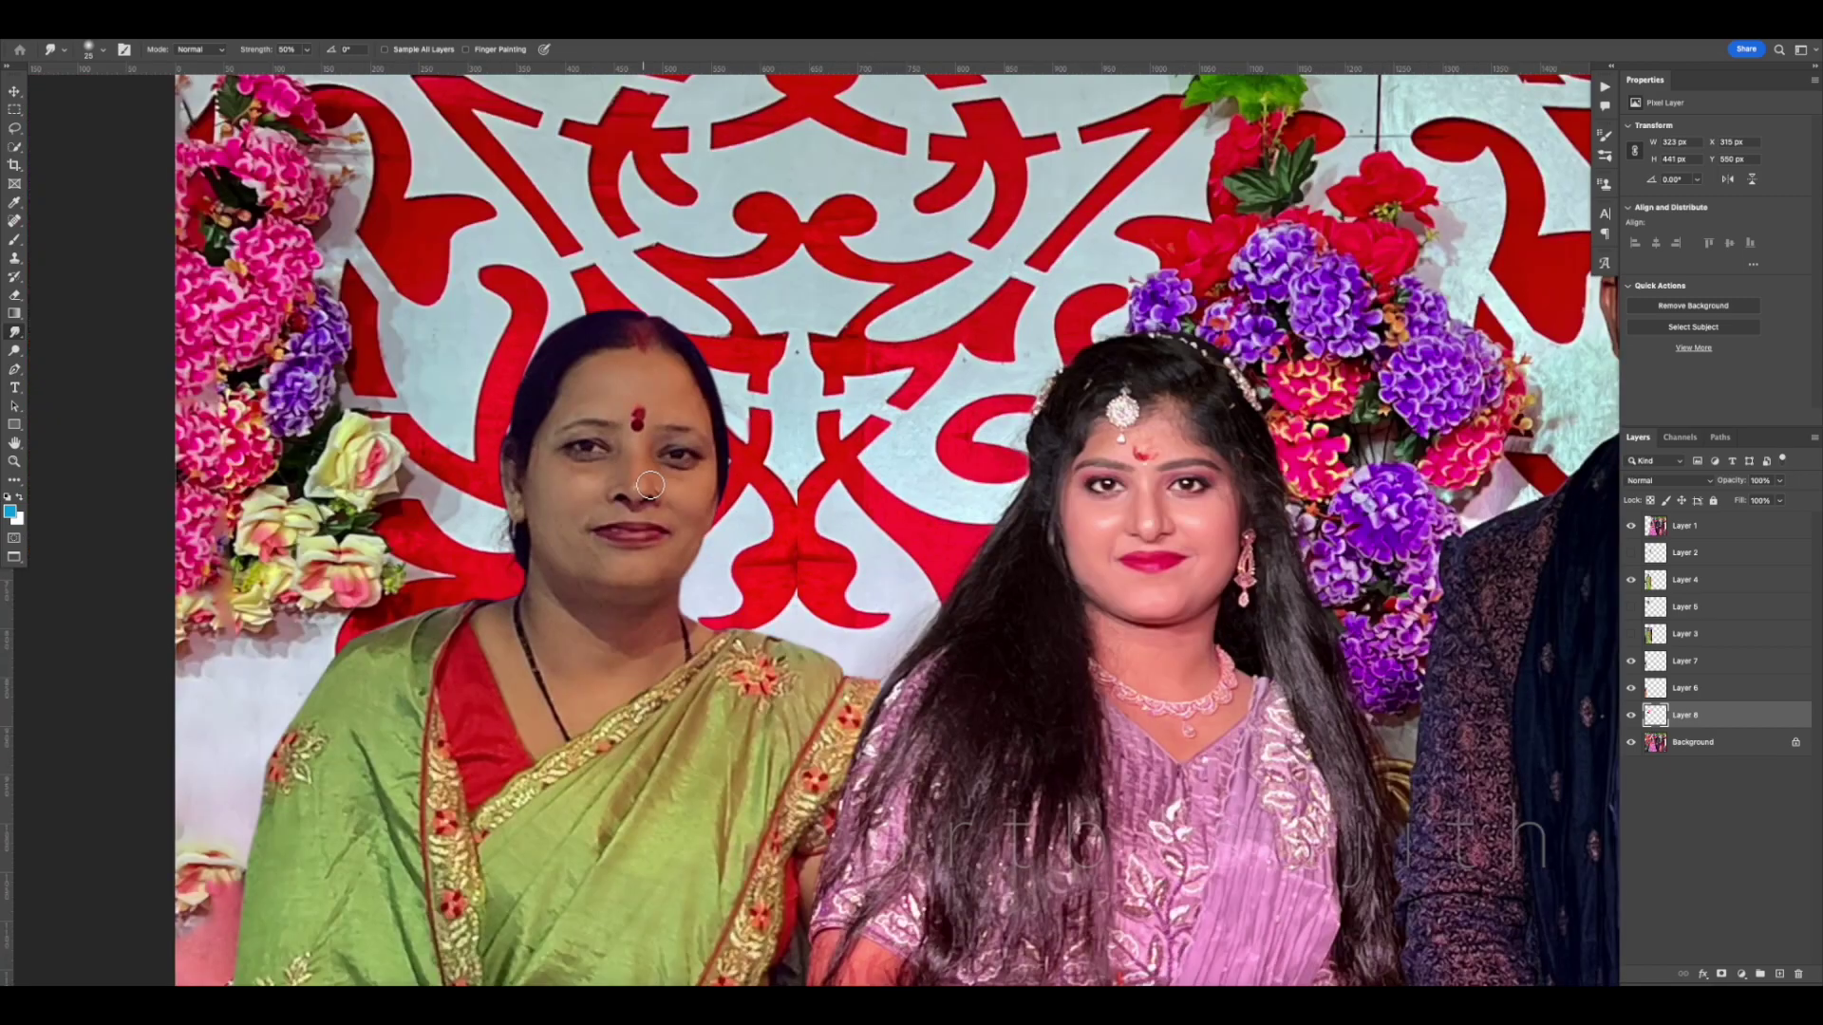
Show the feathered head copy, Layer 5, behind the green-sari woman and select it
key("v")
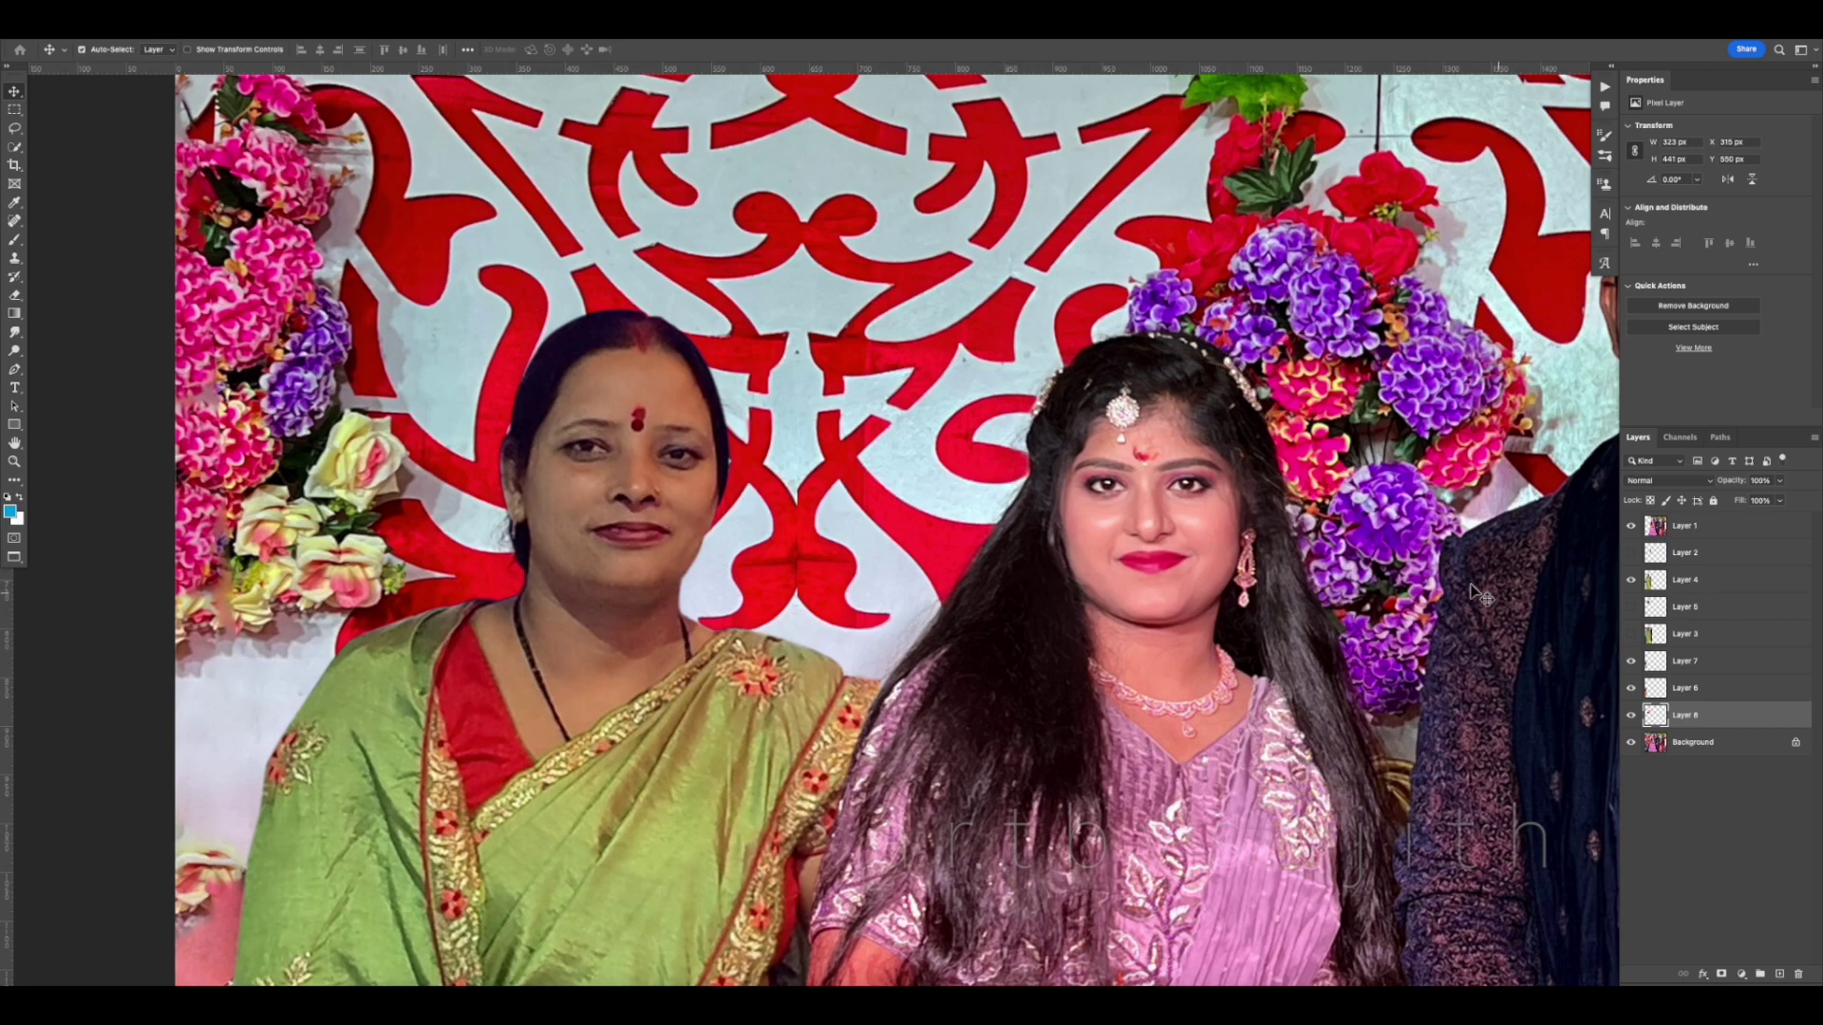
scroll(959, 577, "down", 4)
left_click_drag(915, 563, 1032, 571)
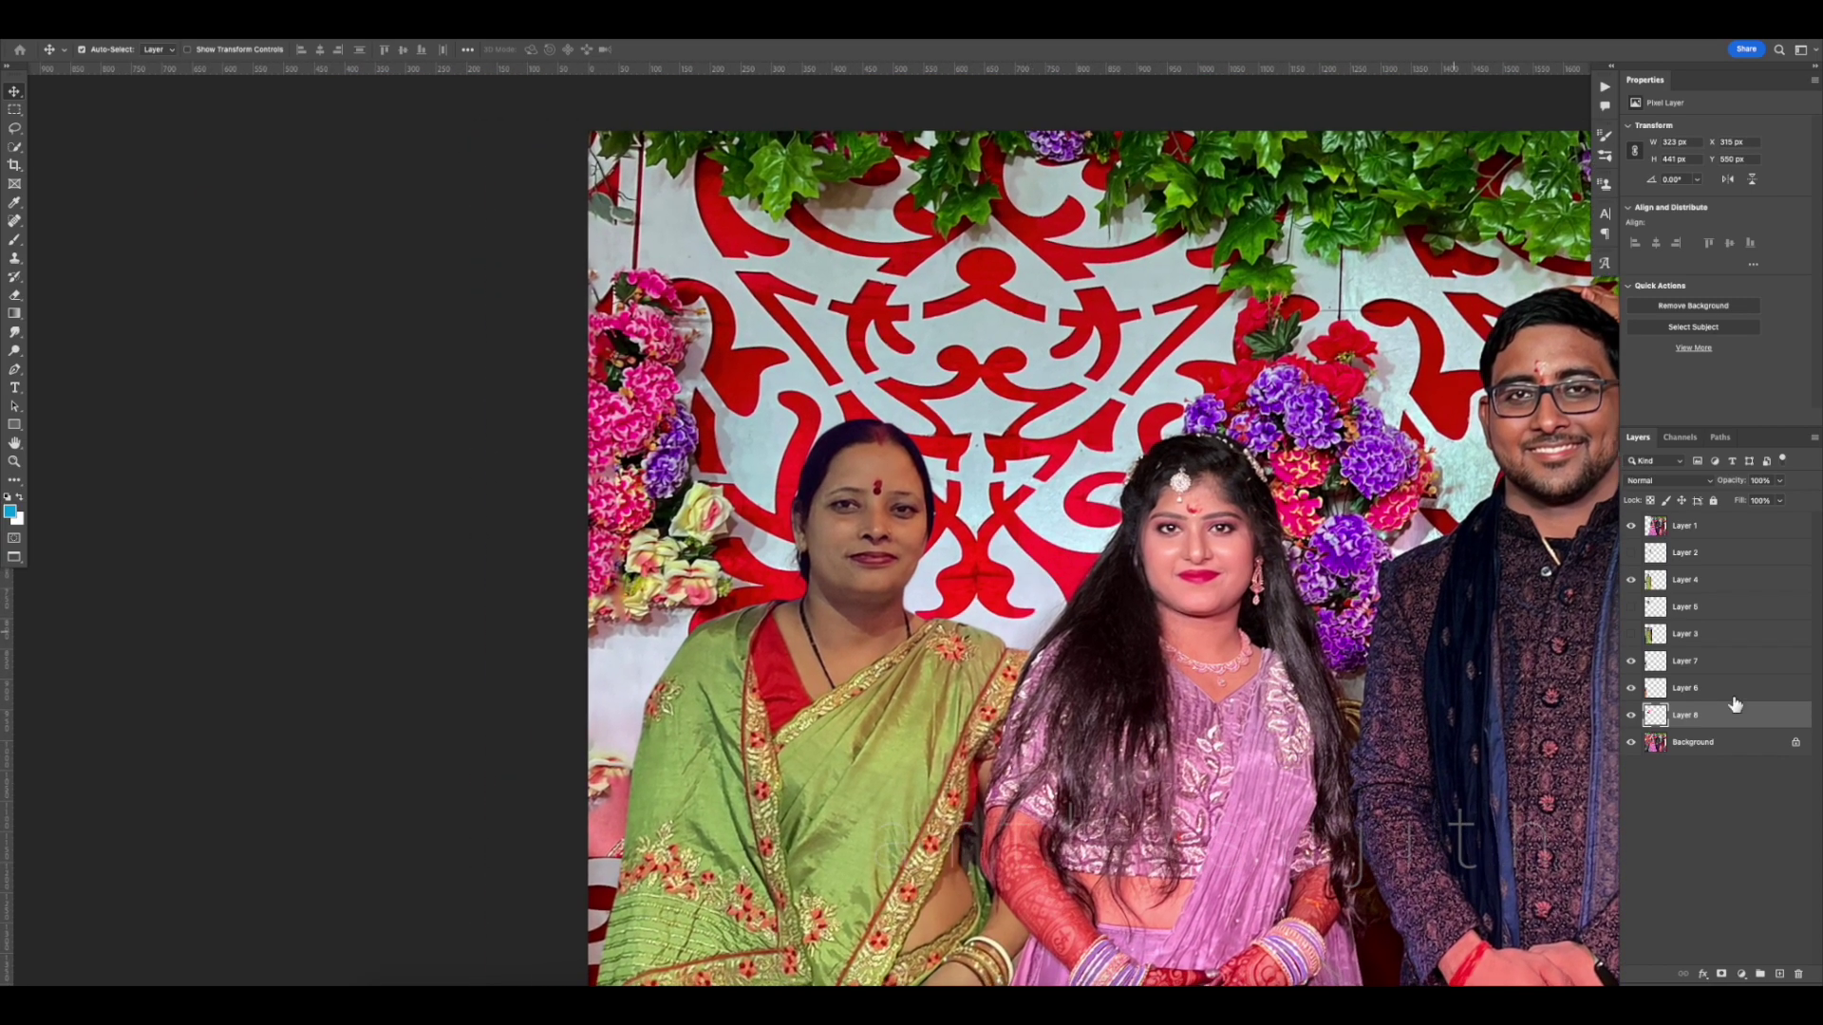
left_click(1631, 606)
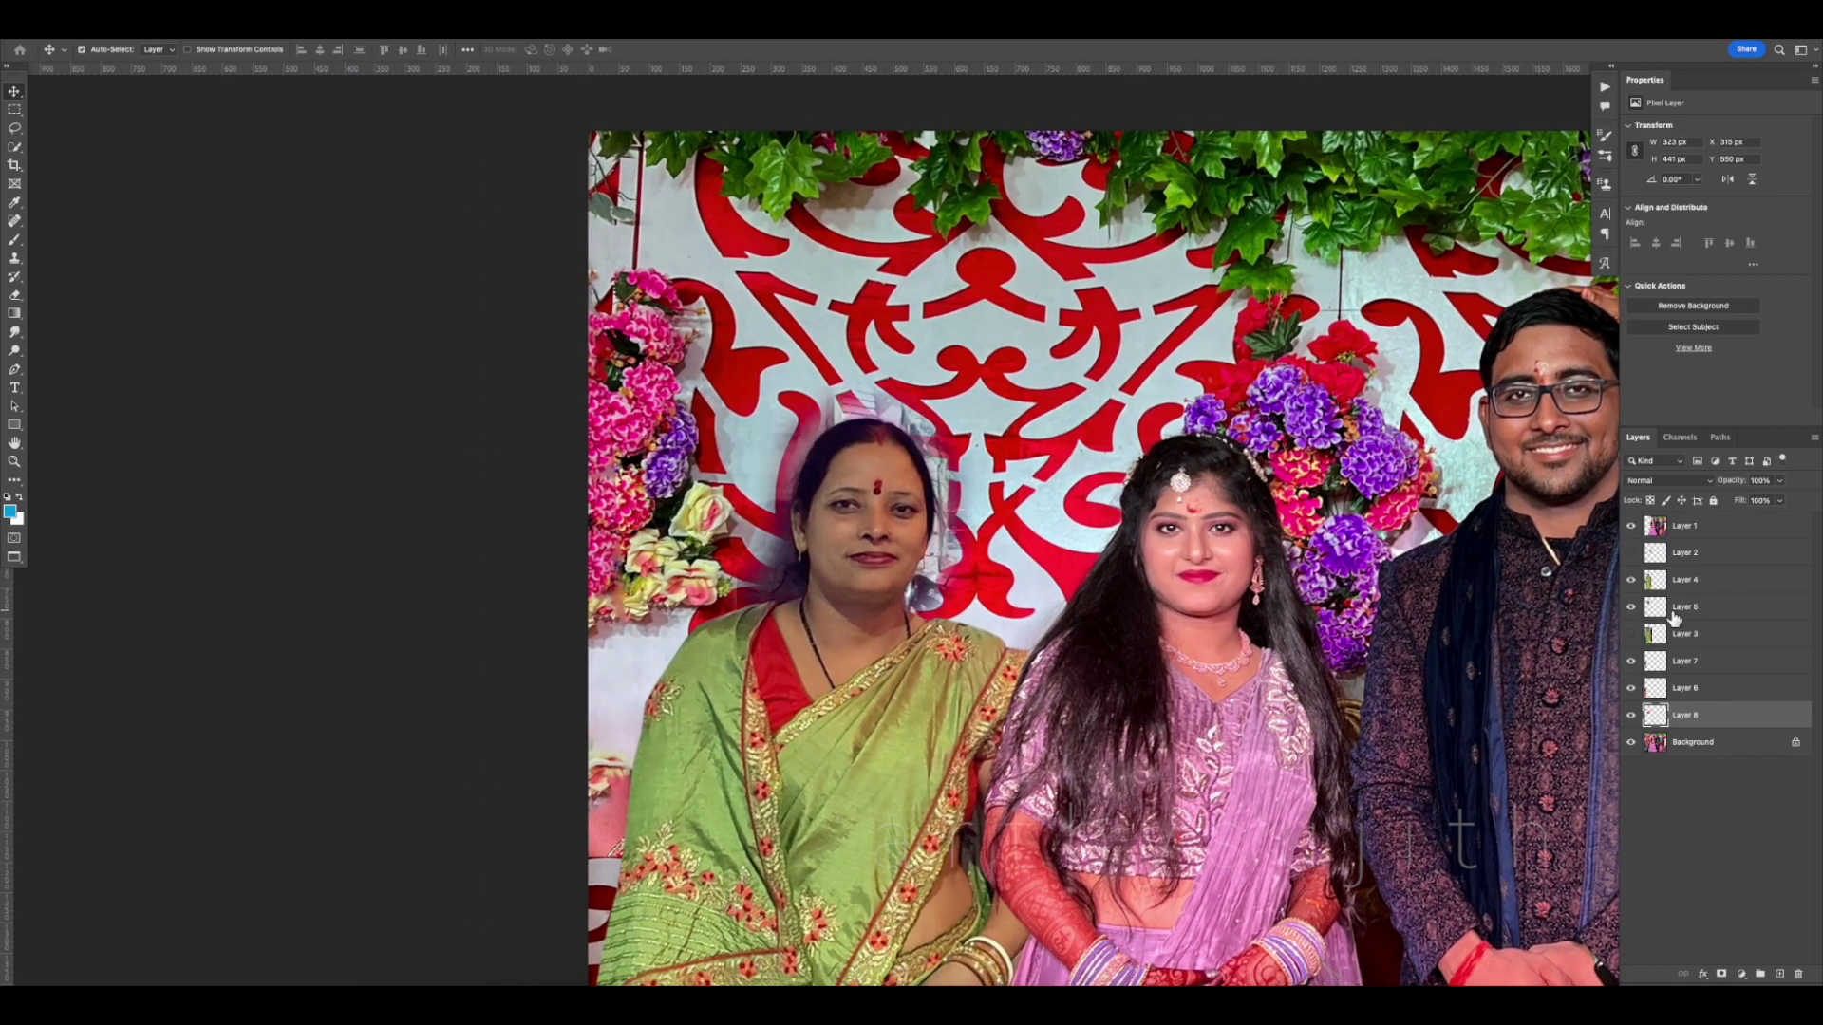
left_click(1685, 607)
scroll(910, 549, "up", 3)
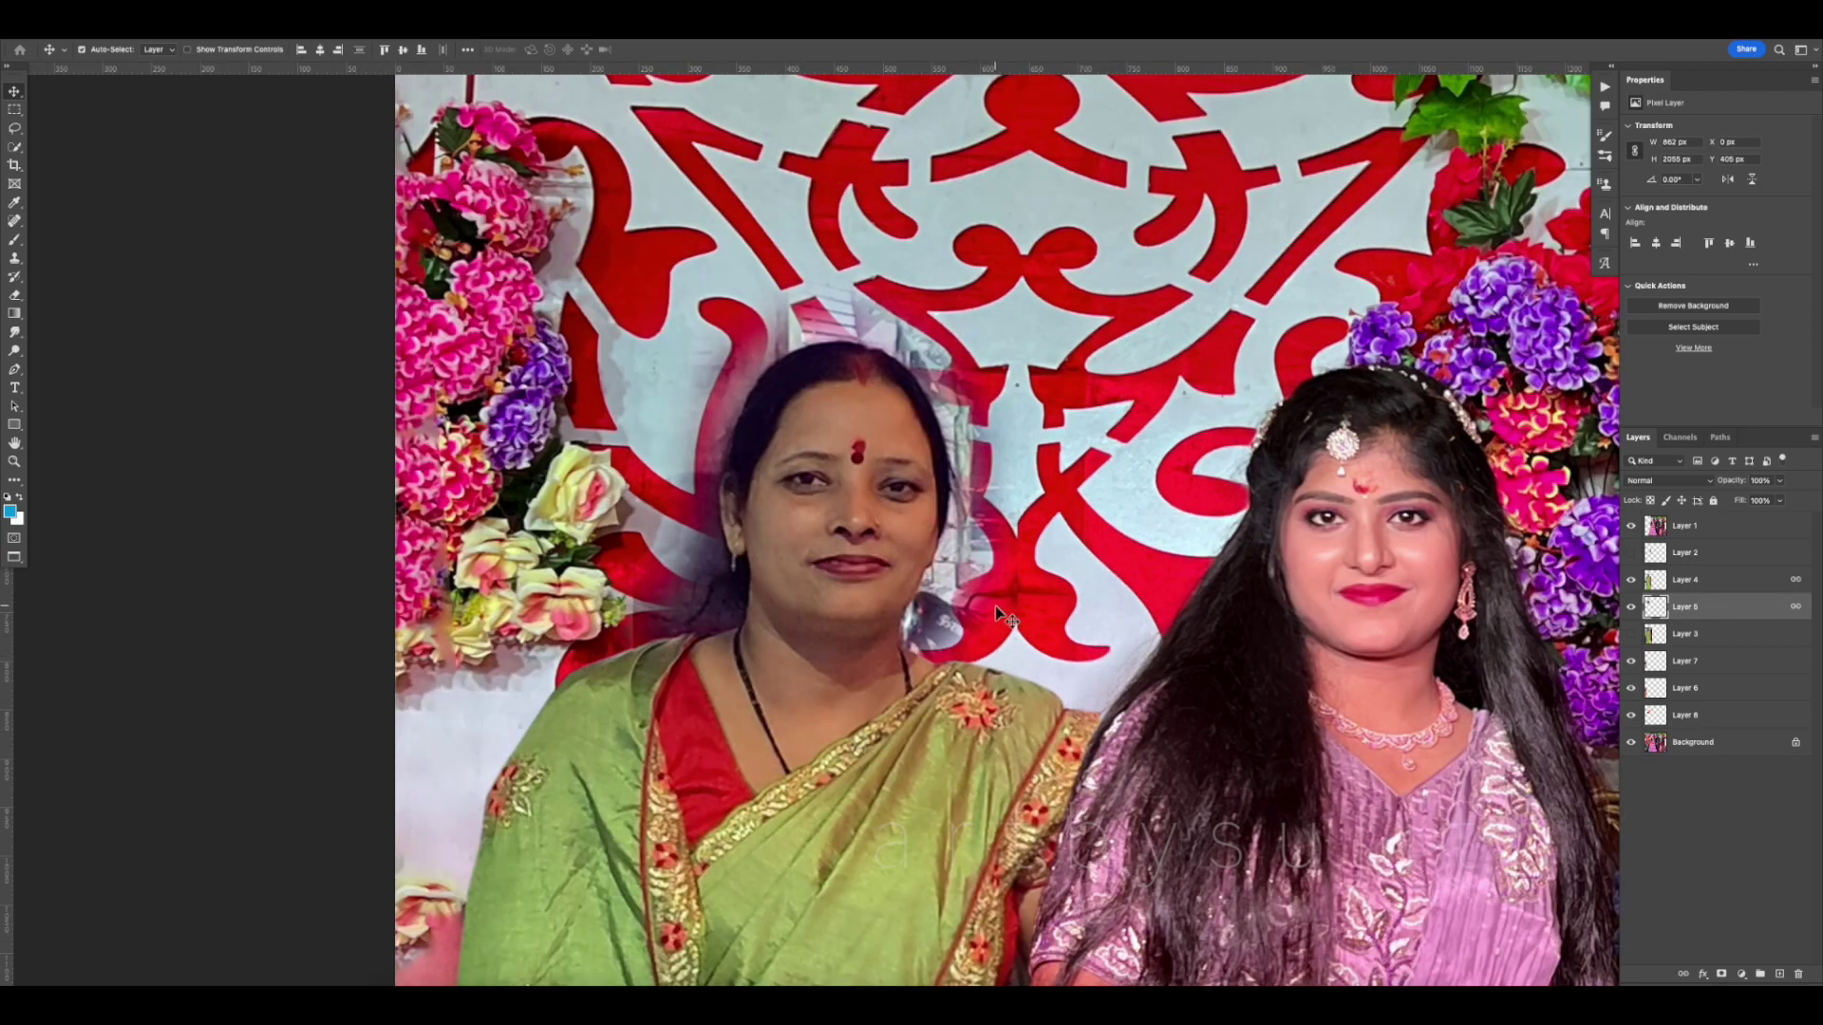
Erase the leftover original background on Layer 5 around the woman's head and beside her neck, varying the eraser size
key("e")
mouse_move(995, 531)
left_mouse_down()
mouse_move(993, 580)
mouse_move(1007, 483)
mouse_move(973, 380)
mouse_move(894, 331)
mouse_move(984, 451)
mouse_move(935, 334)
mouse_move(788, 330)
left_mouse_up()
key("bracketleft")
key("bracketleft")
key("bracketleft")
key("bracketleft")
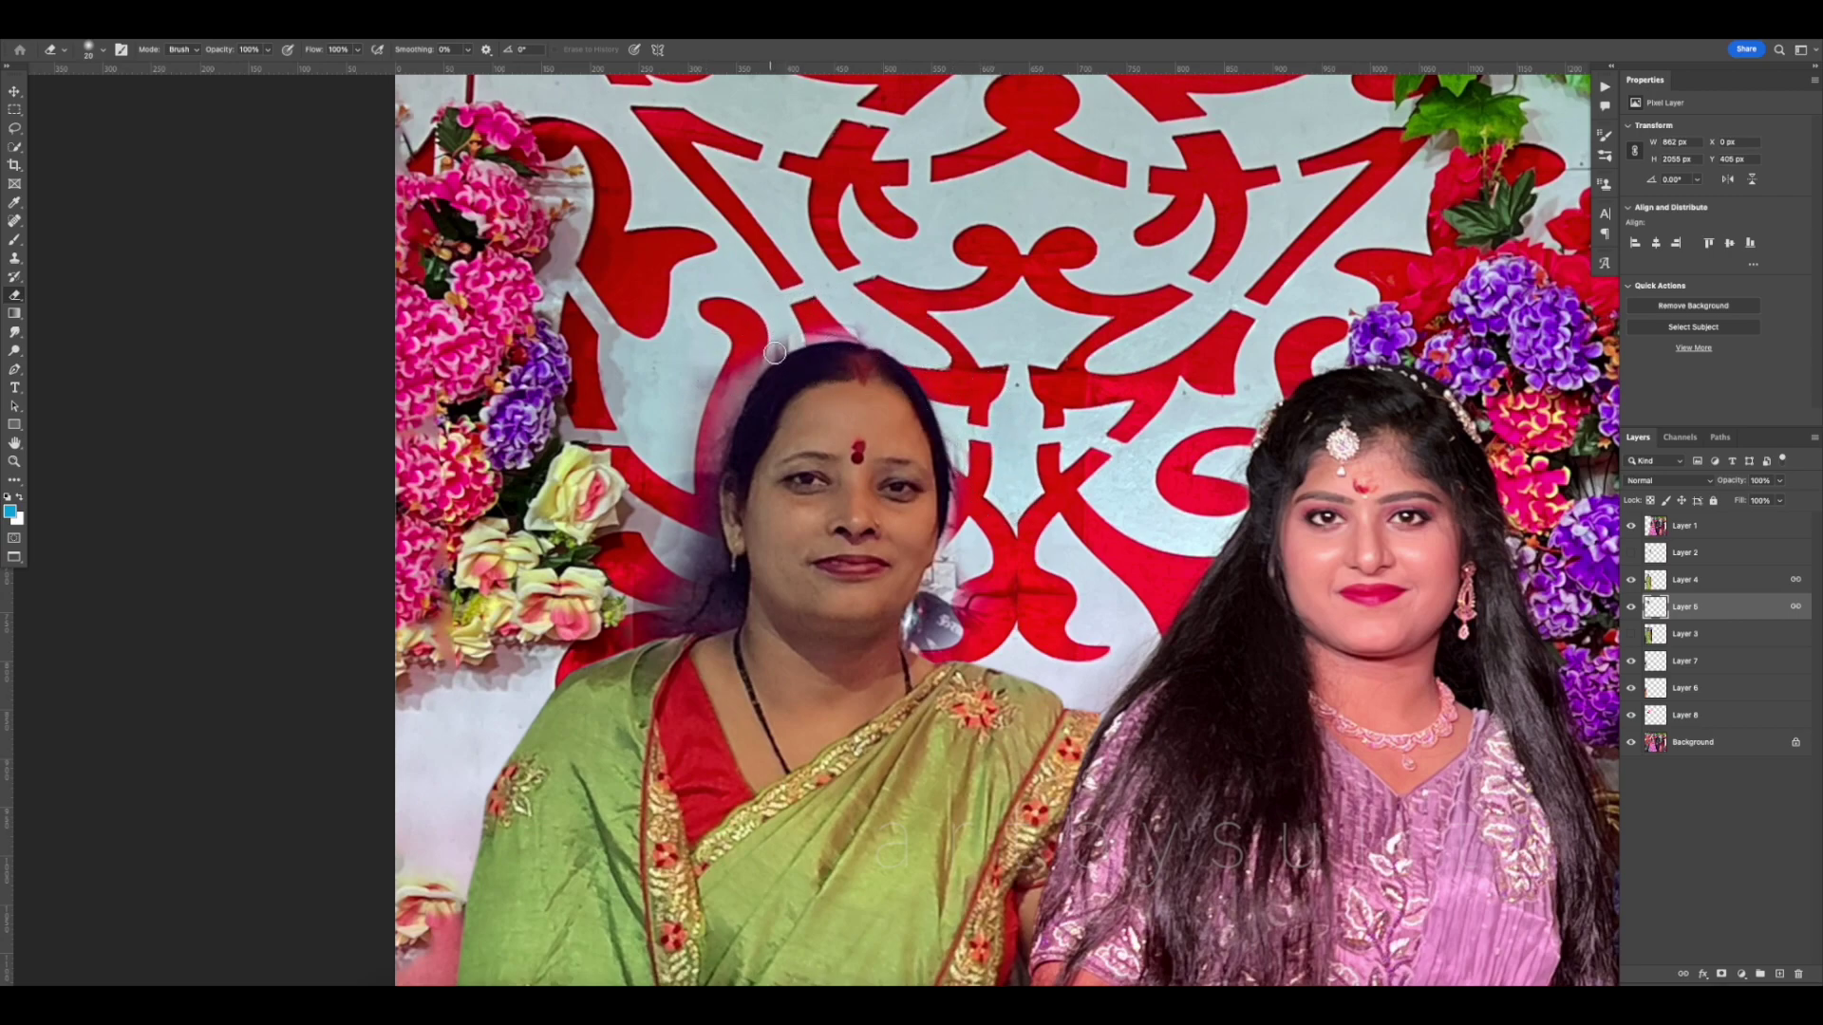
mouse_move(784, 351)
left_mouse_down()
mouse_move(719, 404)
mouse_move(709, 442)
mouse_move(762, 352)
mouse_move(645, 567)
mouse_move(675, 568)
mouse_move(680, 518)
mouse_move(618, 644)
mouse_move(687, 563)
mouse_move(676, 474)
left_mouse_up()
key("bracketright")
key("bracketright")
key("bracketright")
mouse_move(1008, 638)
left_mouse_down()
mouse_move(948, 654)
mouse_move(958, 637)
mouse_move(942, 668)
mouse_move(919, 649)
mouse_move(975, 630)
mouse_move(991, 558)
mouse_move(986, 602)
mouse_move(942, 625)
left_mouse_up()
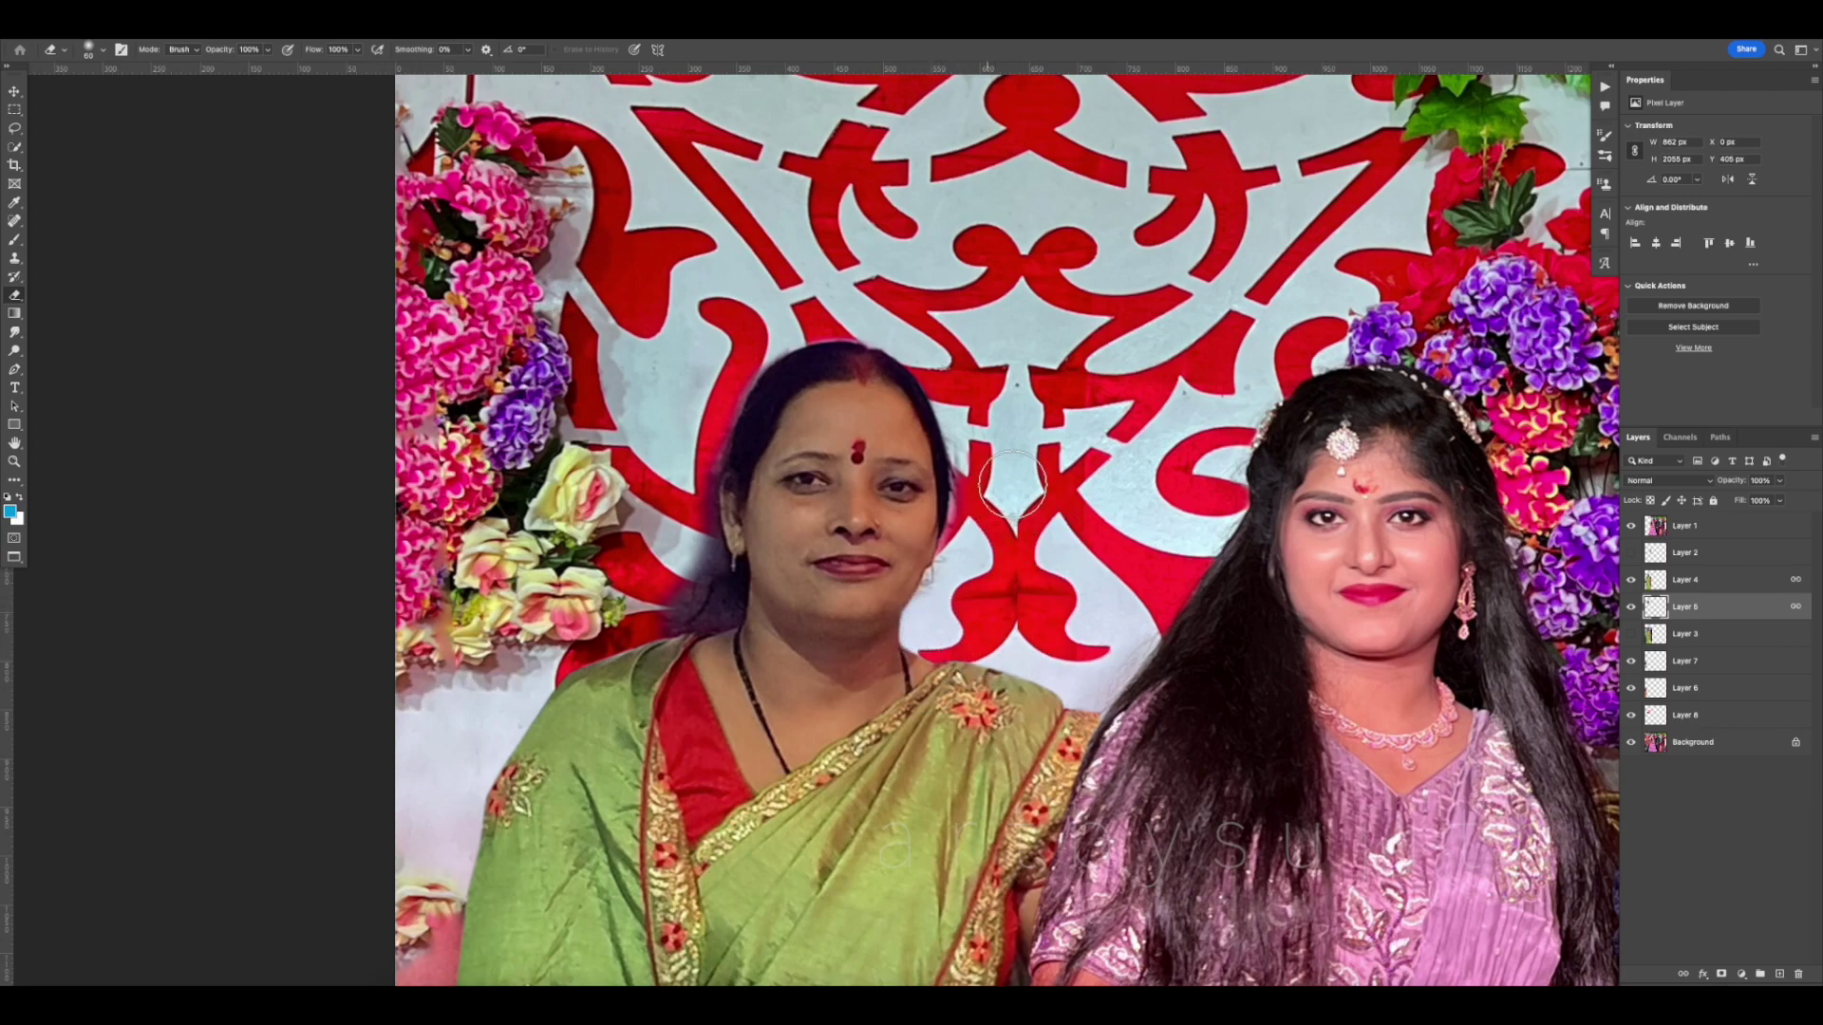
Lasso the feathered hair area on the outer side of the woman's head and brighten it with Curves
key("l")
mouse_move(754, 360)
left_mouse_down()
mouse_move(788, 382)
mouse_move(778, 674)
mouse_move(569, 494)
mouse_move(664, 375)
left_mouse_up()
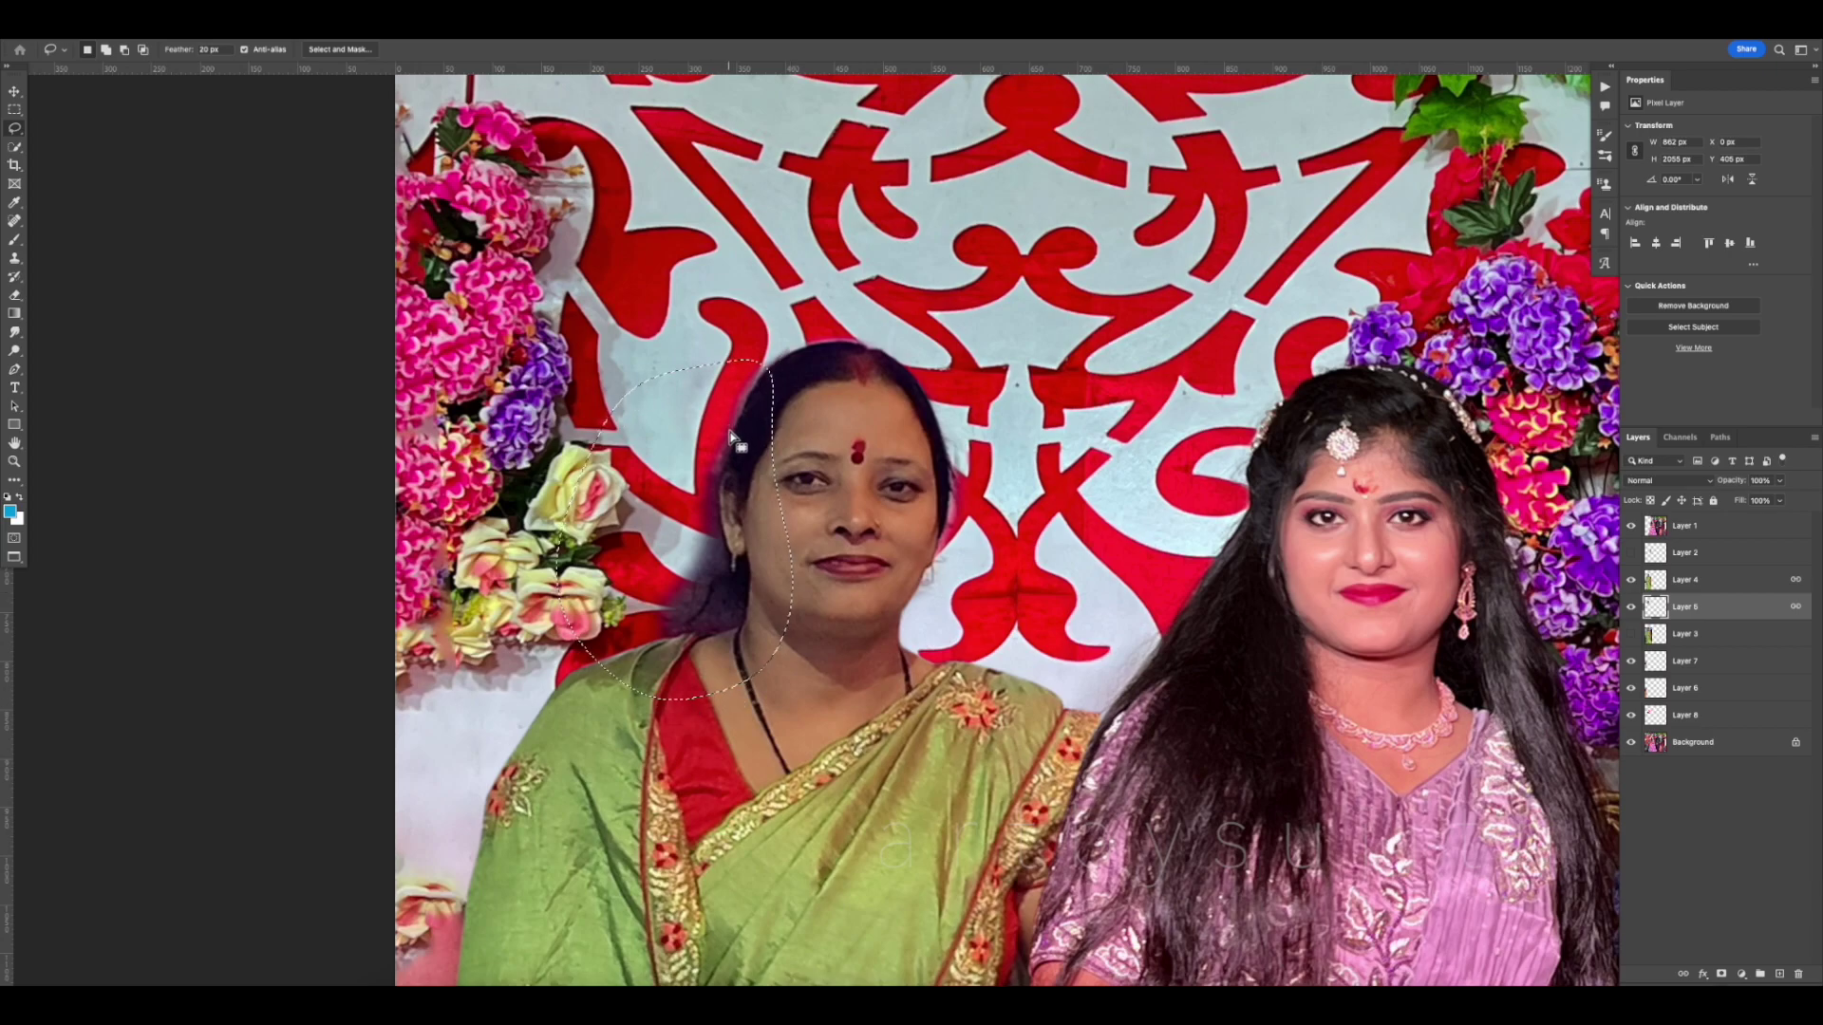
key("ctrl+m")
left_click_drag(1382, 580, 1375, 537)
key("Return")
key("ctrl+d")
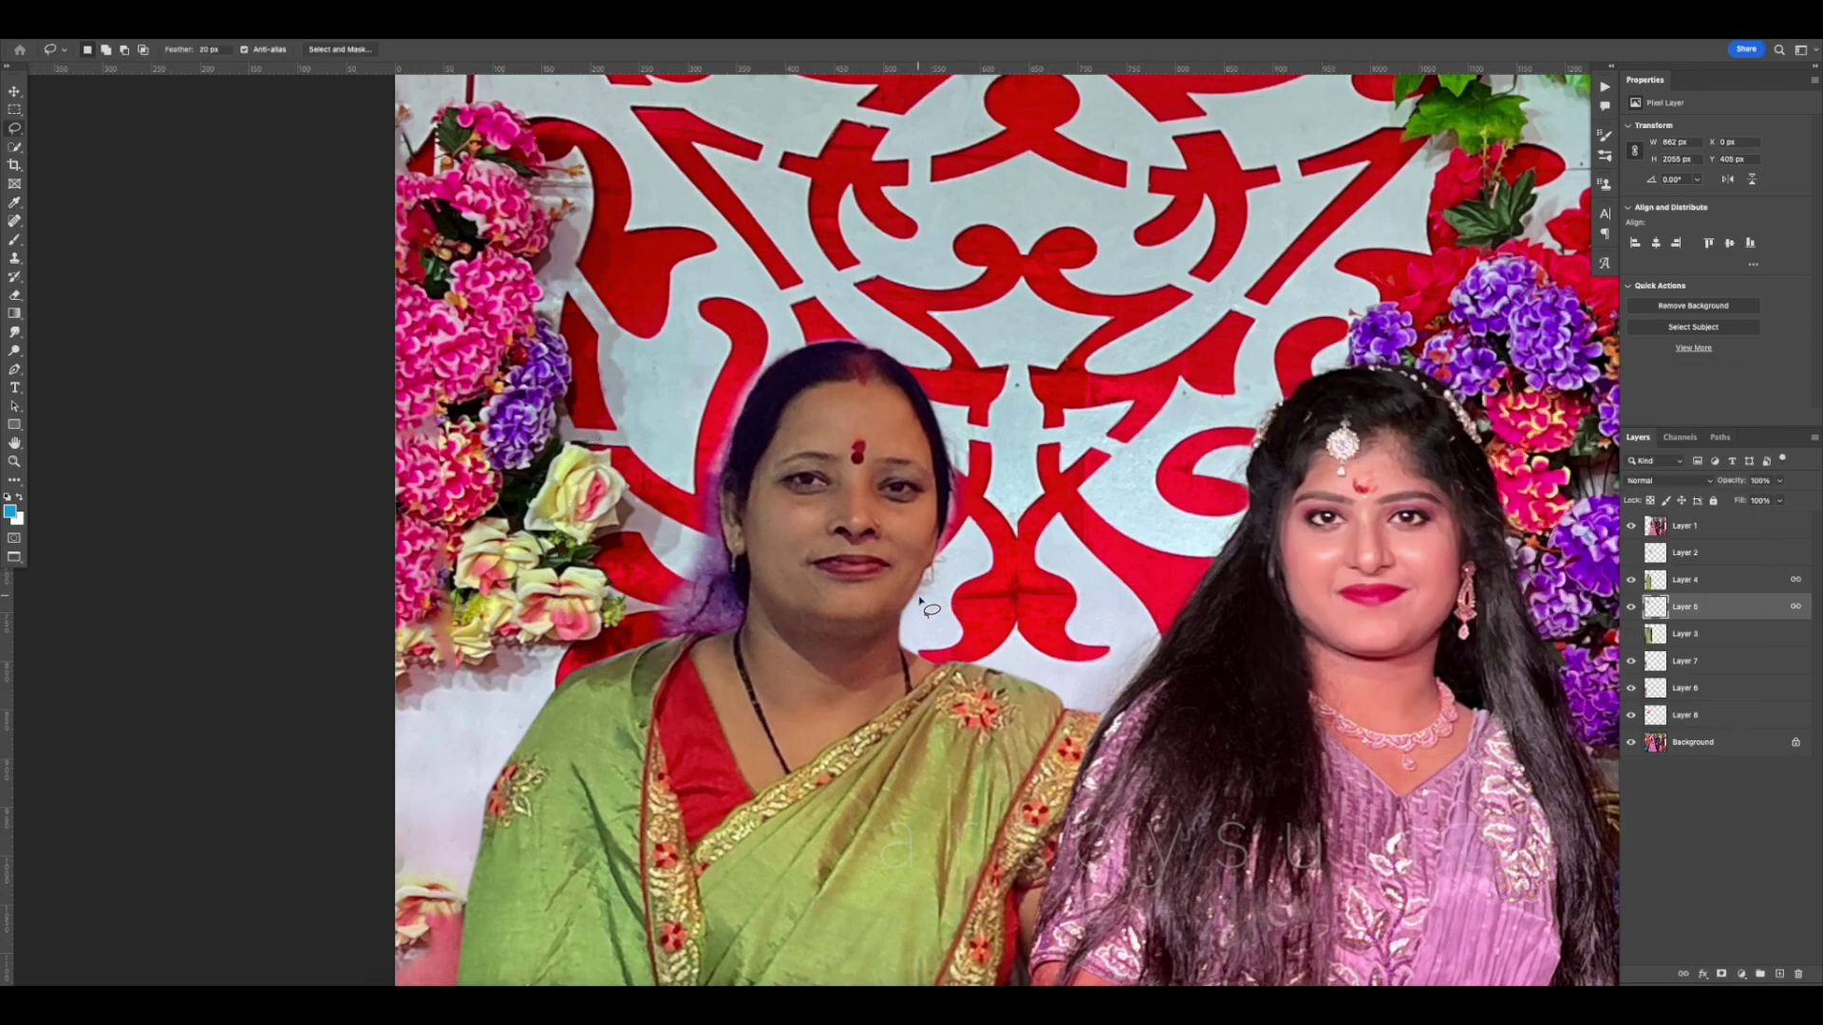
Remove the colour from the feathered head copy by setting its saturation to -100
key("ctrl+u")
left_click_drag(1350, 532, 1279, 531)
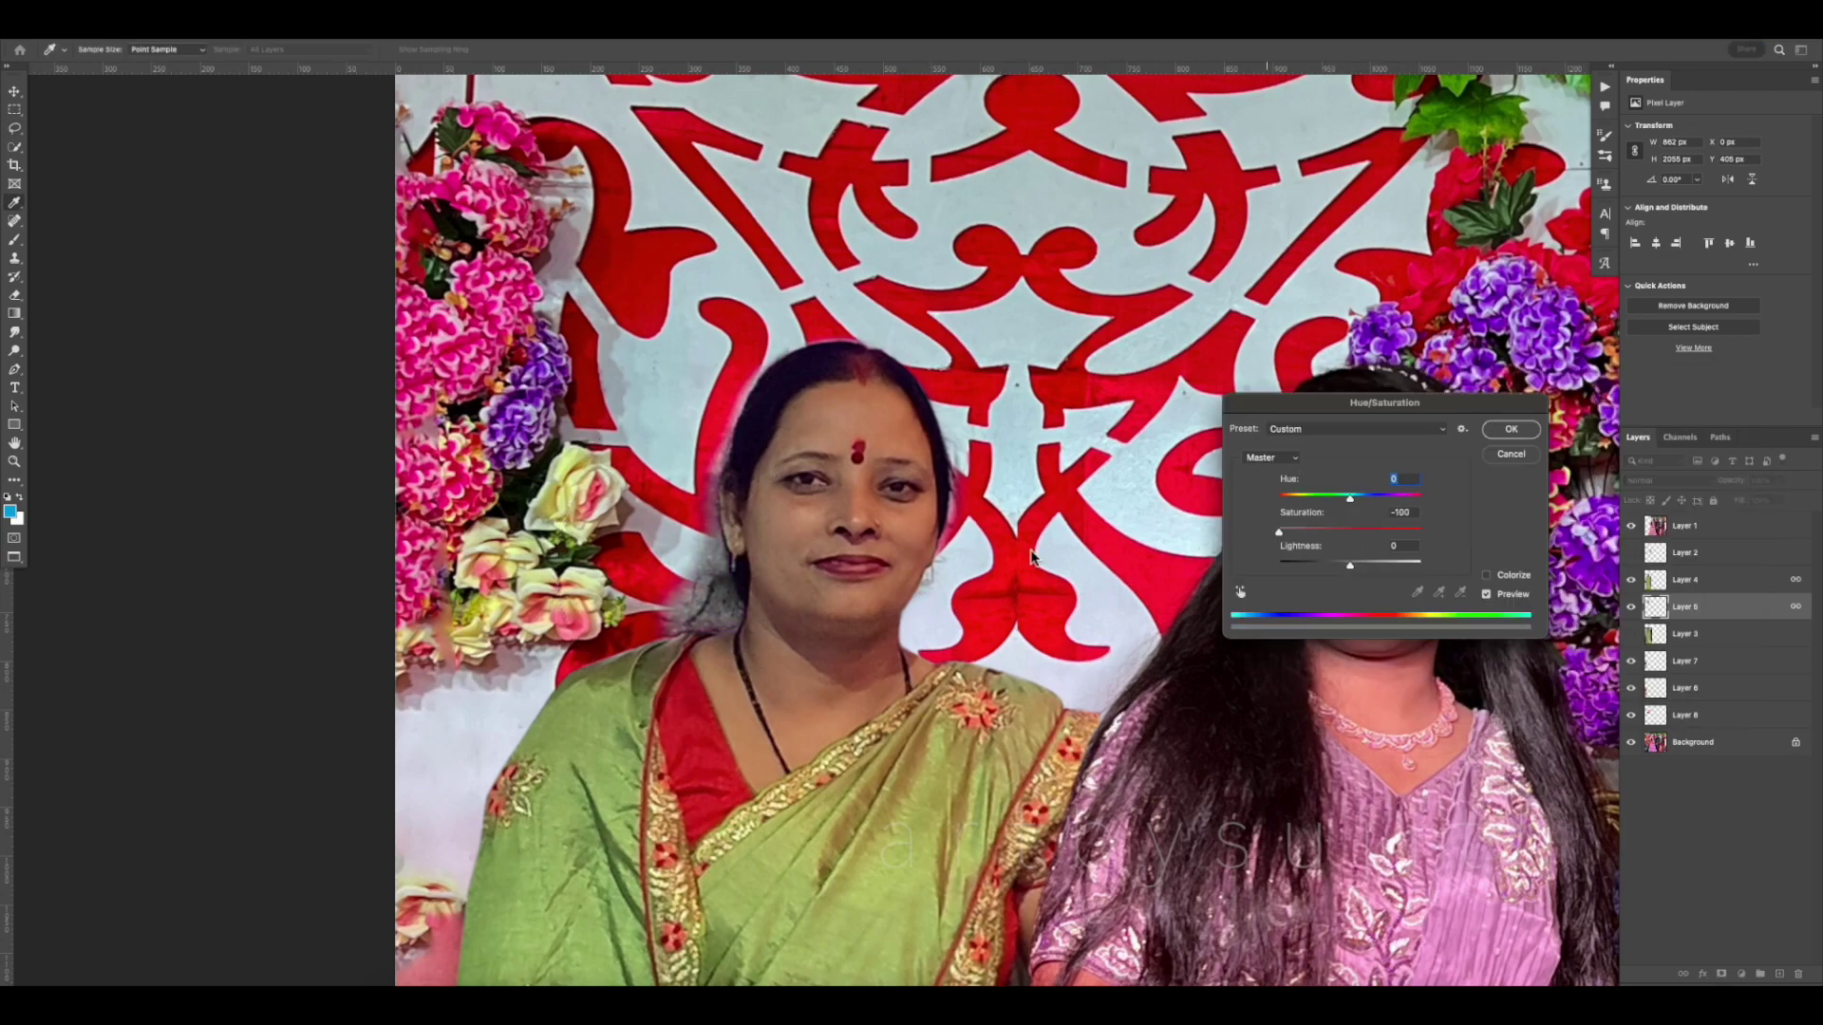
key("Return")
Set the feathered head copy's blend mode to Multiply and its Levels white input to 148
left_click(1673, 482)
left_click(1666, 529)
key("ctrl+l")
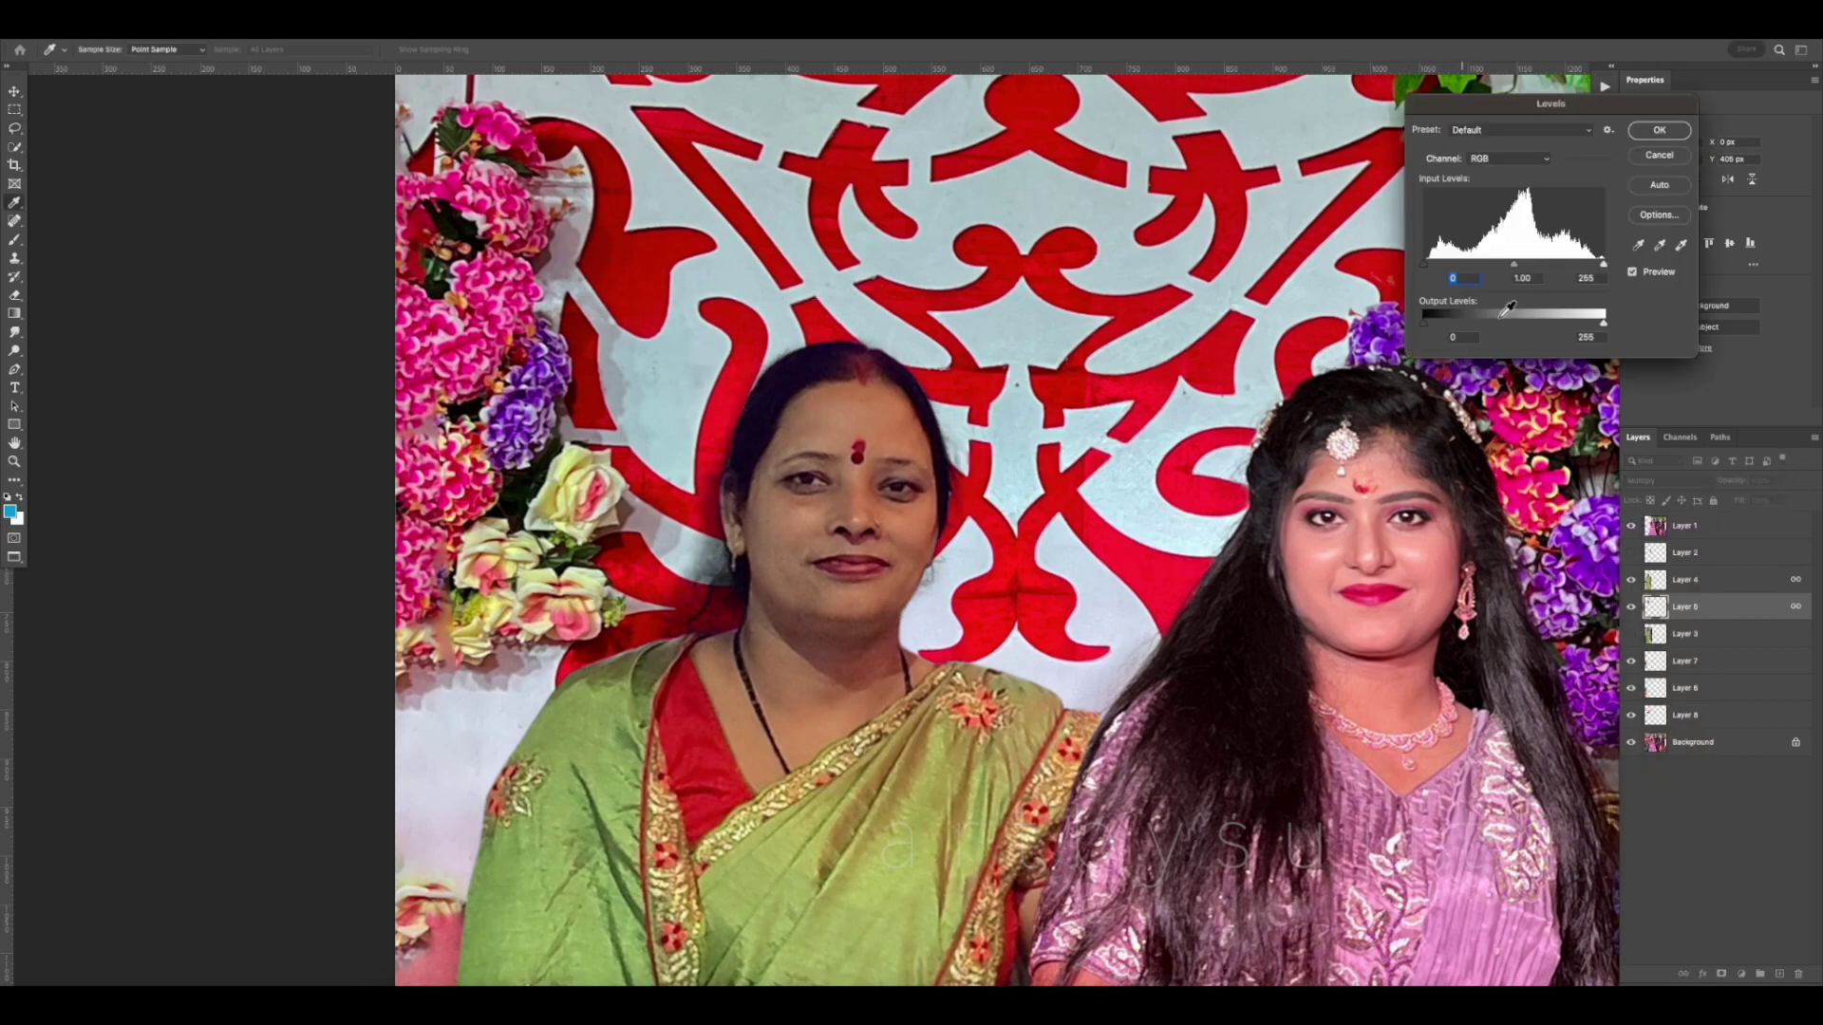
left_click_drag(1602, 266, 1532, 274)
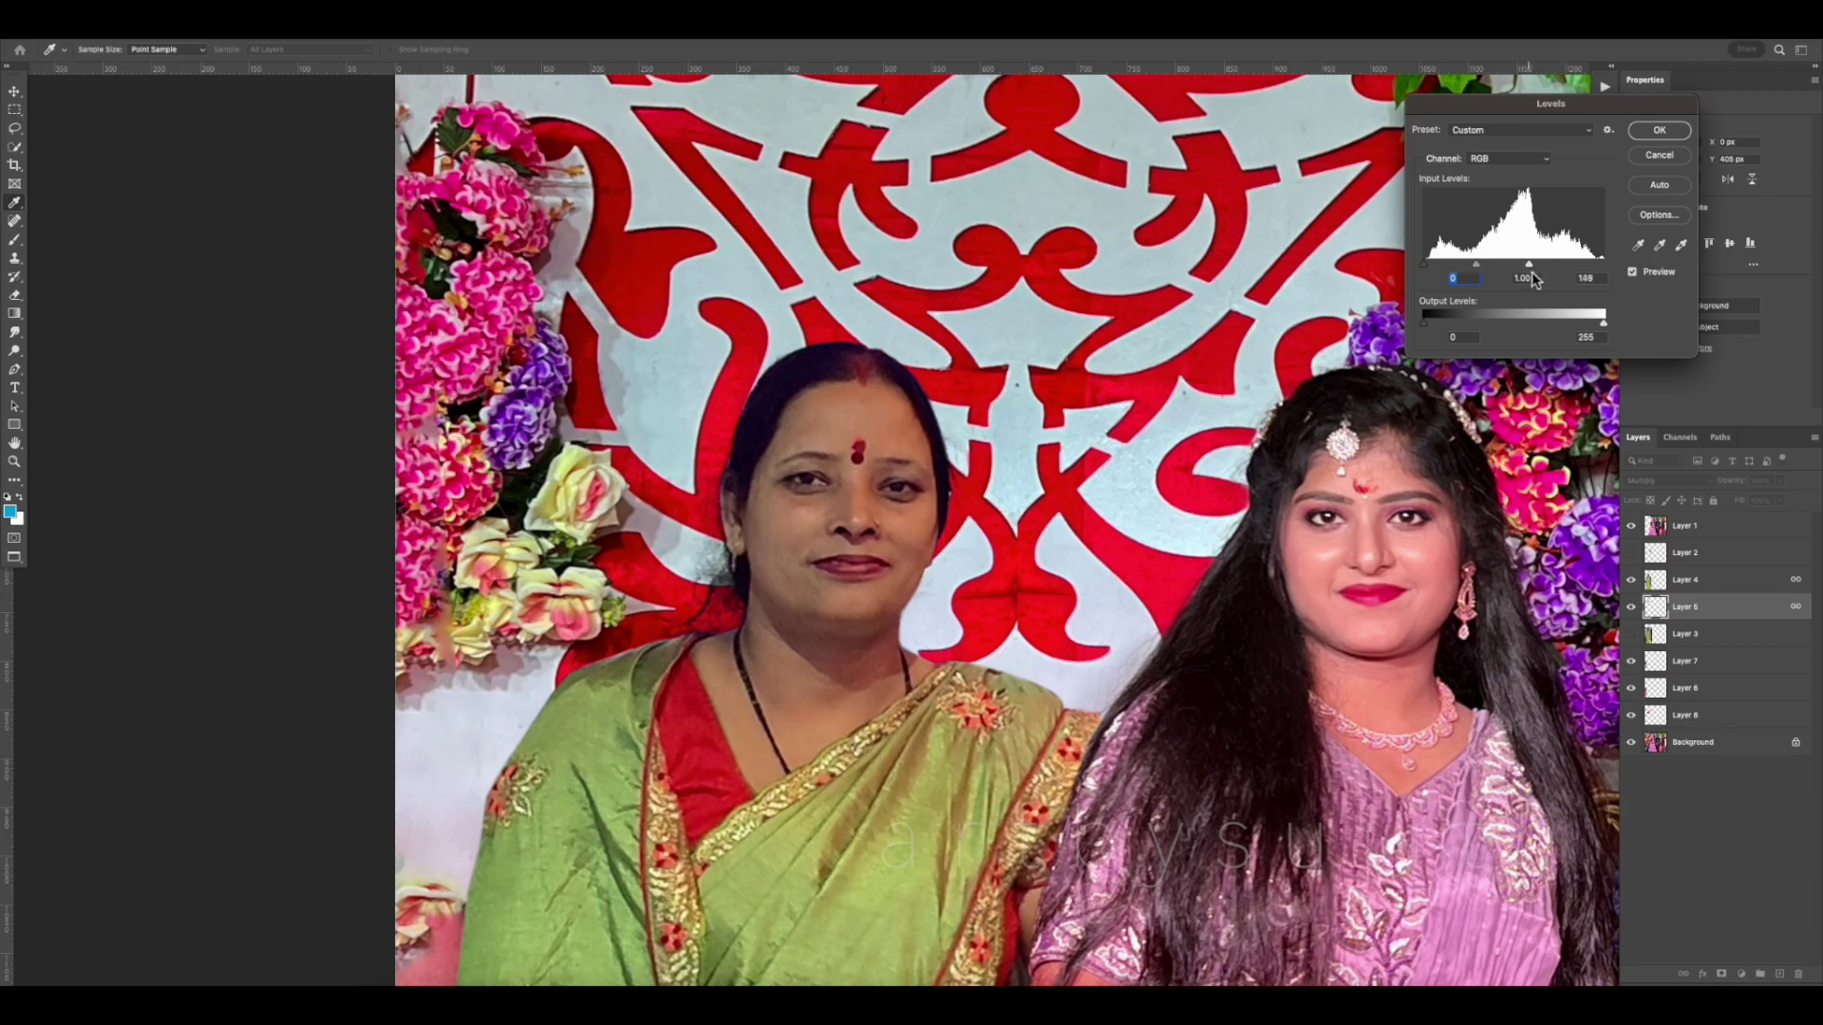
key("Return")
Add a Black & White adjustment layer above Layer 1 to compare the tones of the whole composite
key("v")
scroll(910, 675, "down", 4)
scroll(936, 709, "down", 4)
left_click_drag(1038, 667, 989, 499)
left_click(830, 604)
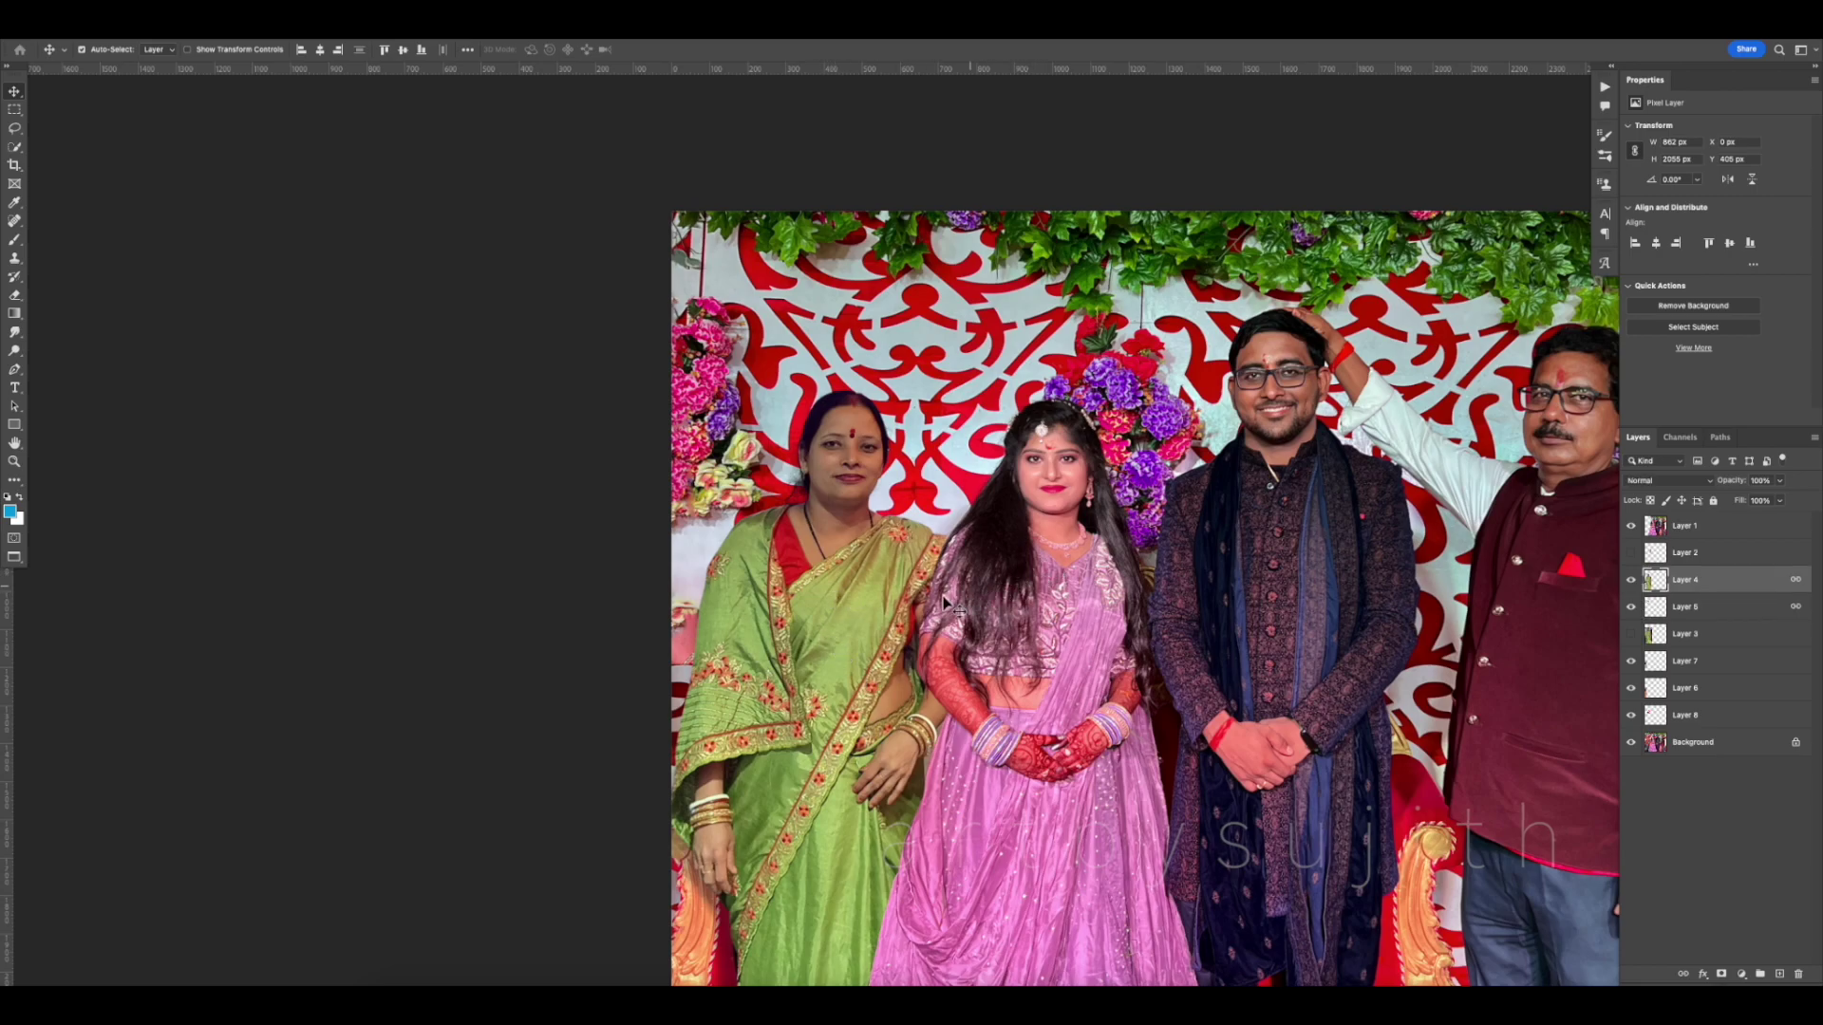
left_click_drag(893, 577, 637, 478)
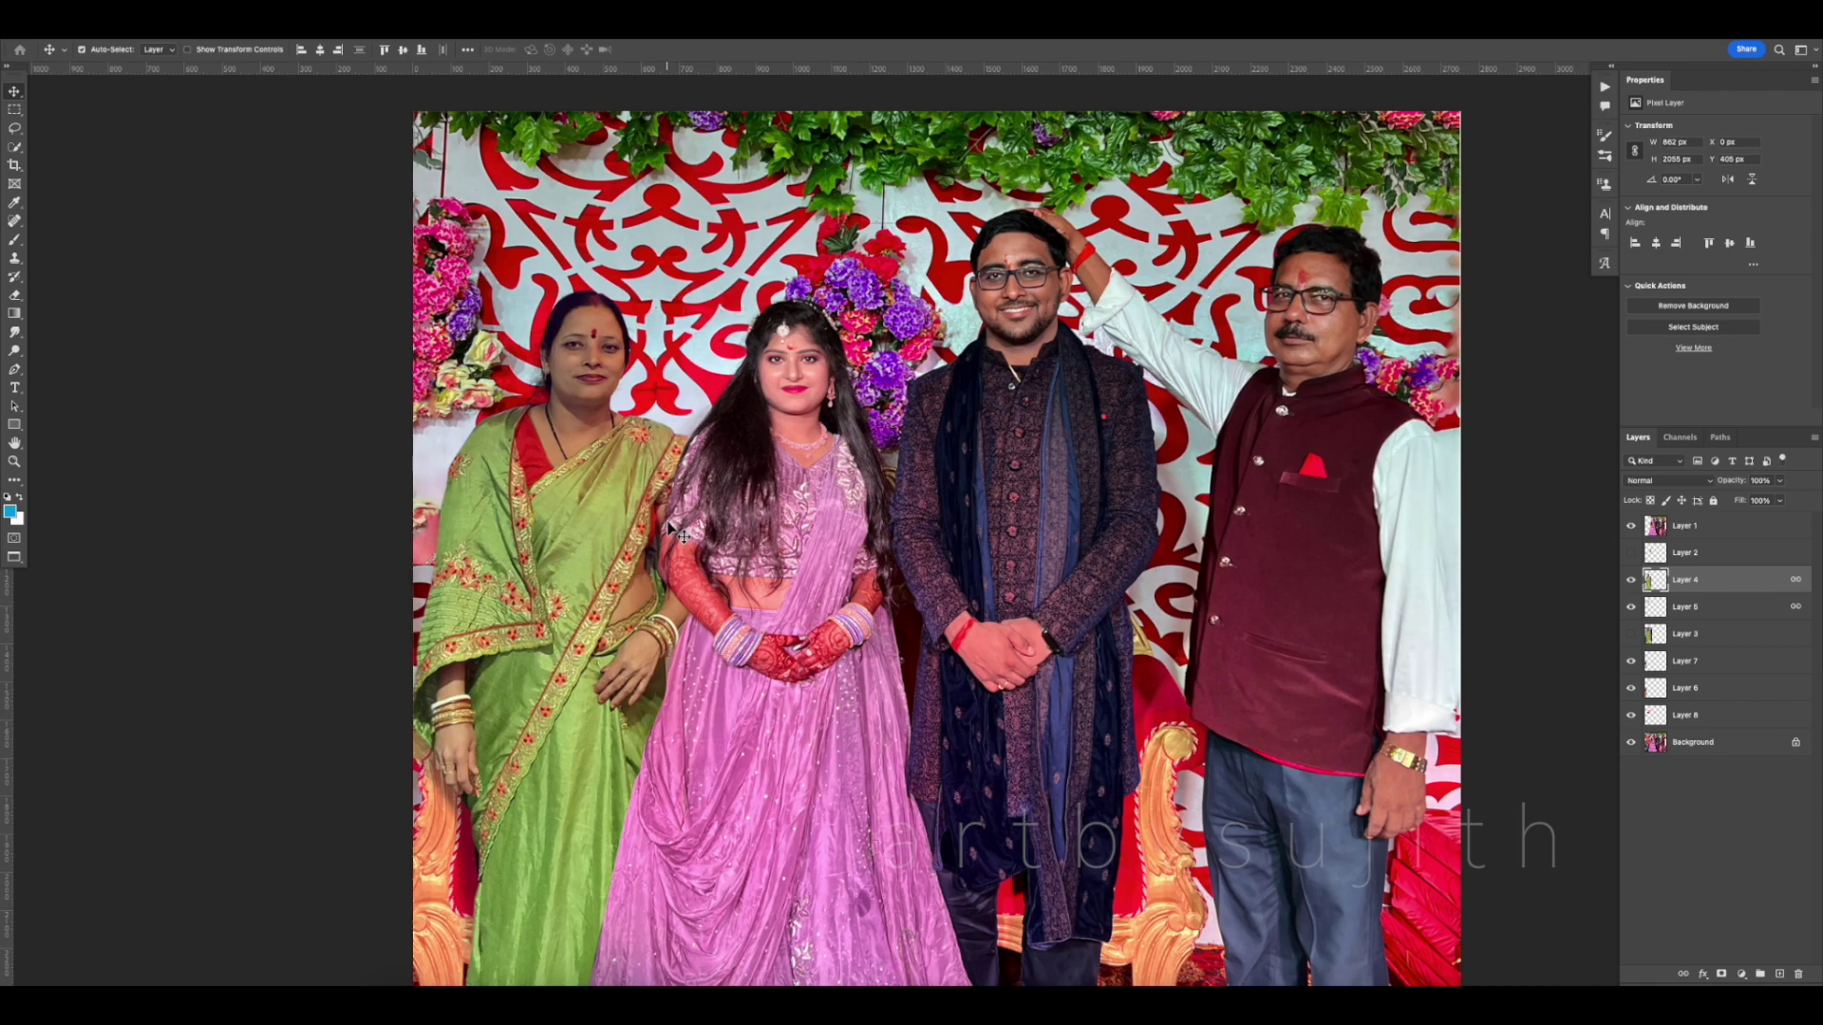
left_click(1719, 535)
left_click(1750, 975)
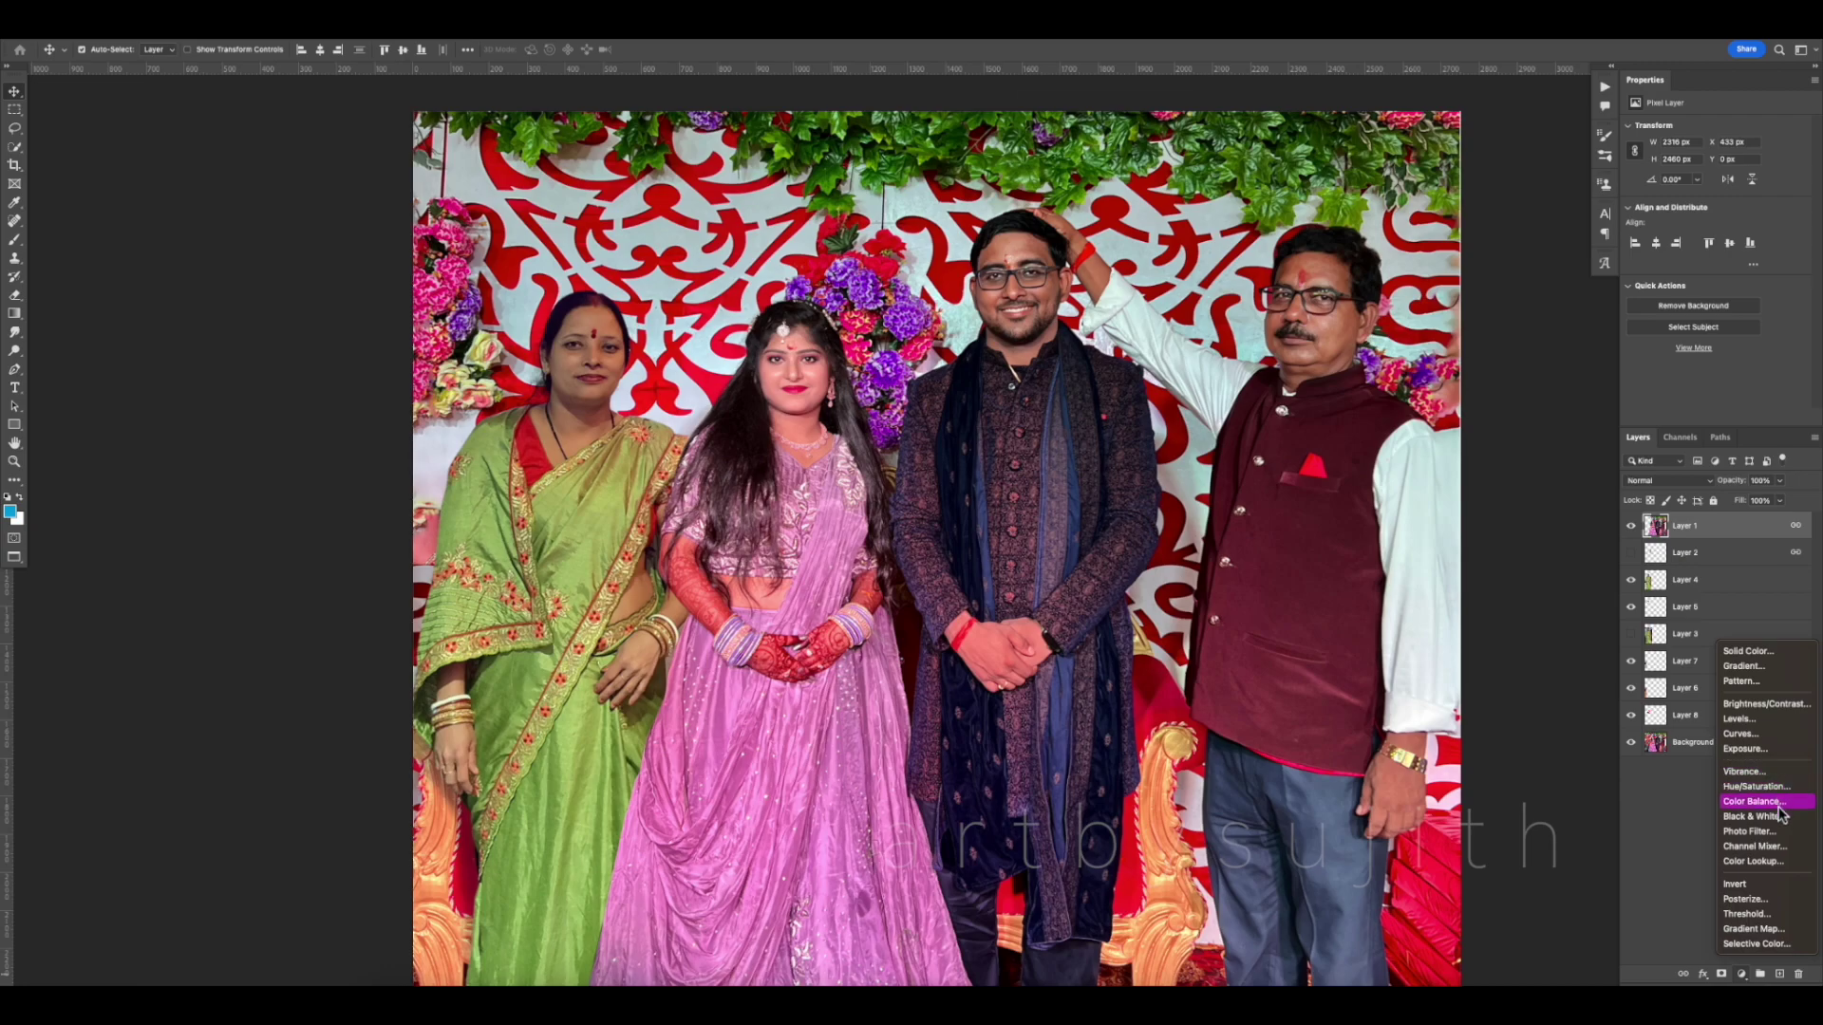
left_click(1768, 817)
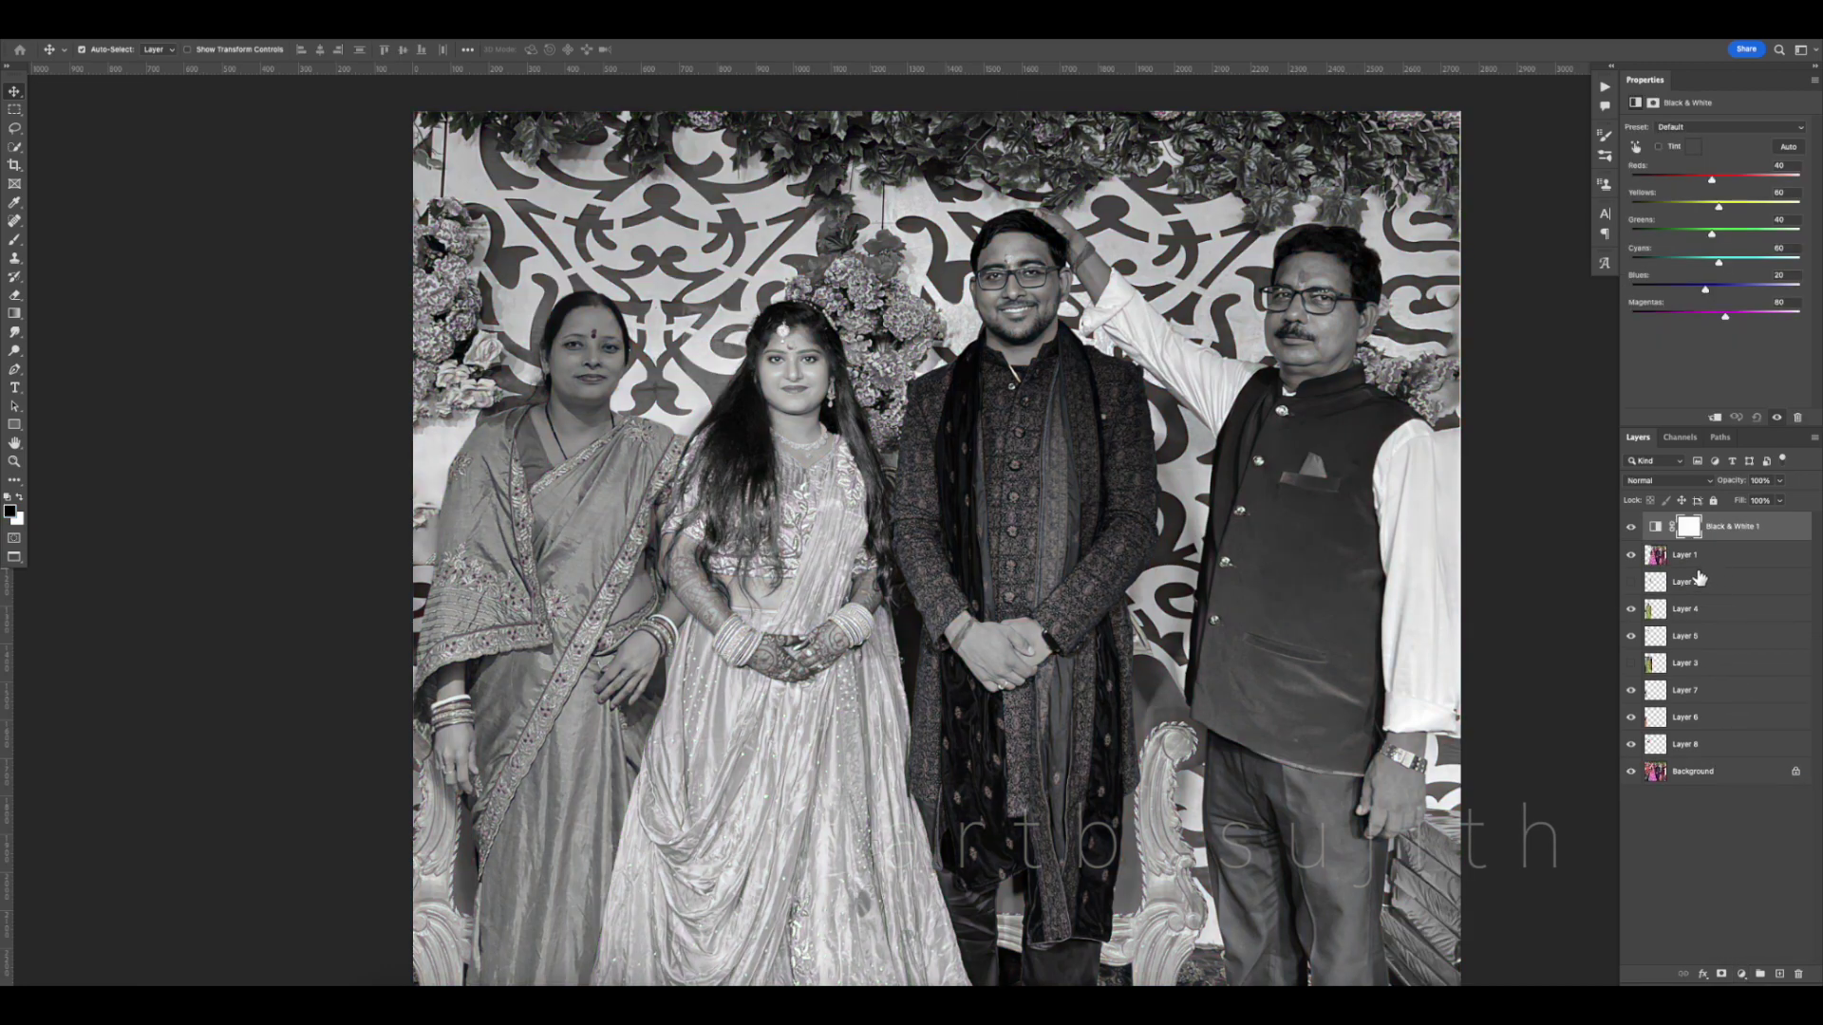
Add a Curves adjustment layer above the green-sari woman's Layer 4 and clip it to that layer
left_click(1683, 615)
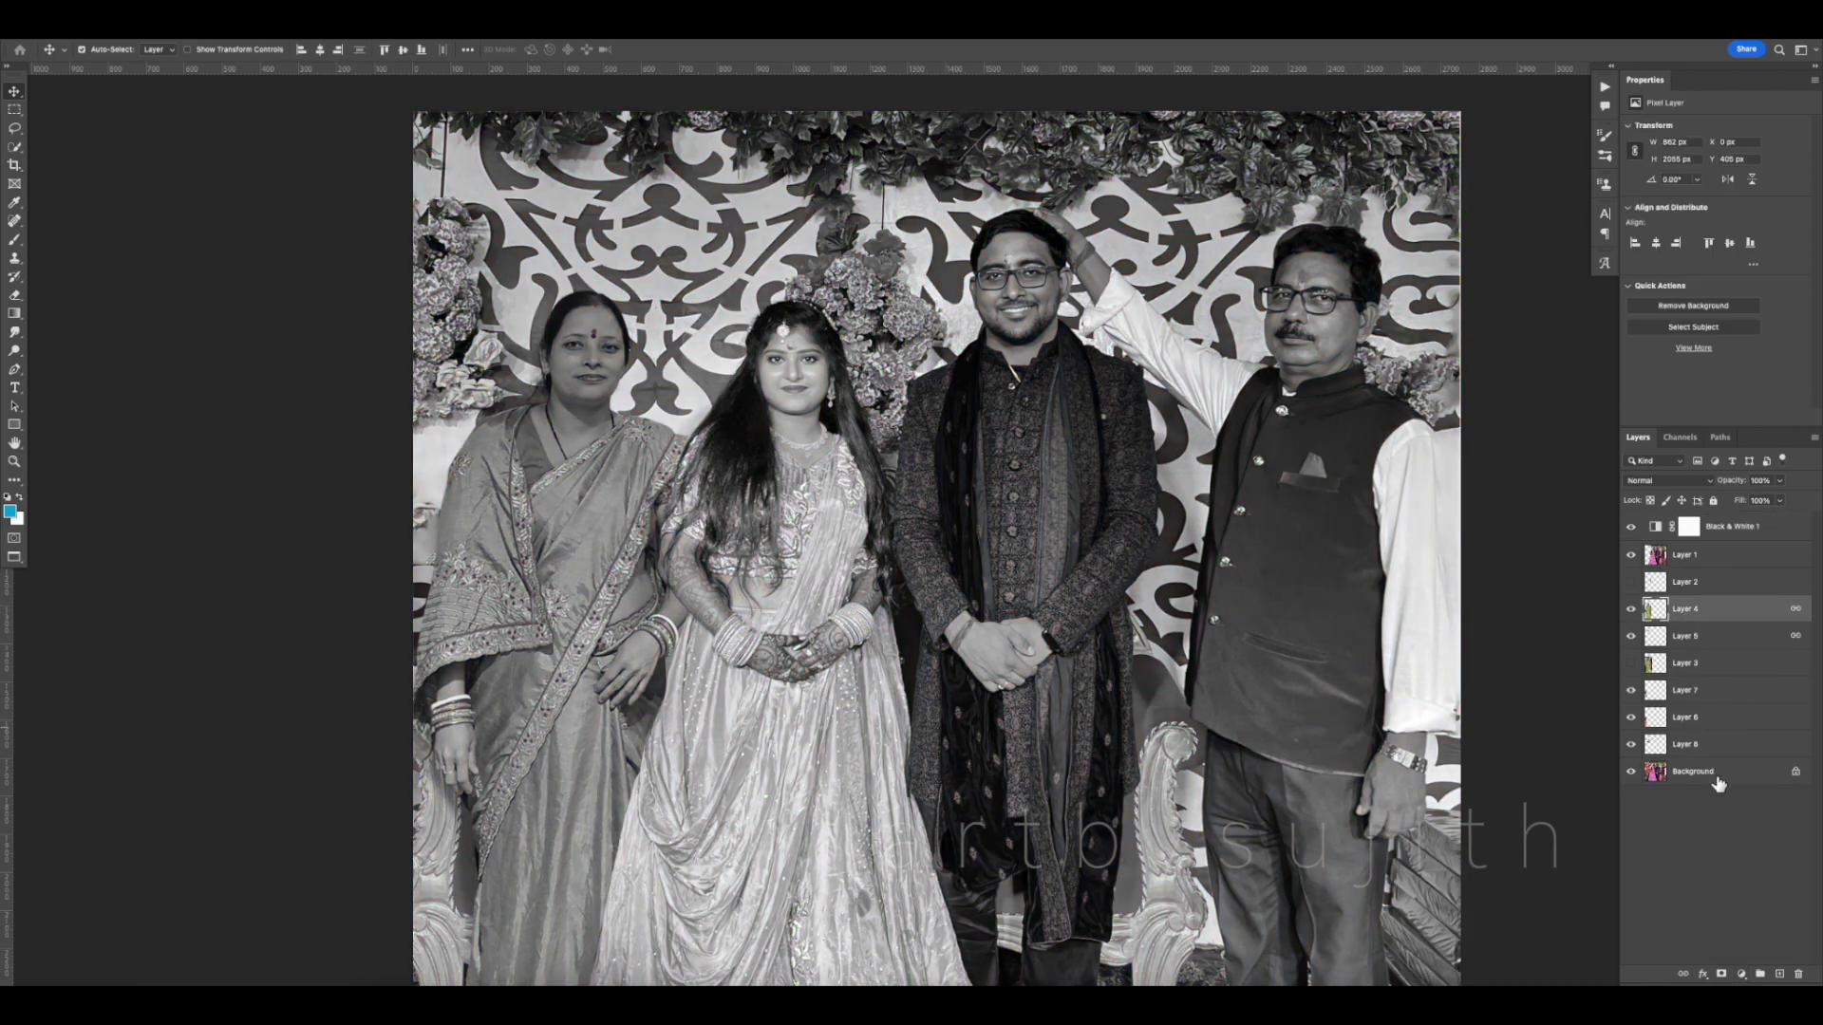
left_click(1742, 976)
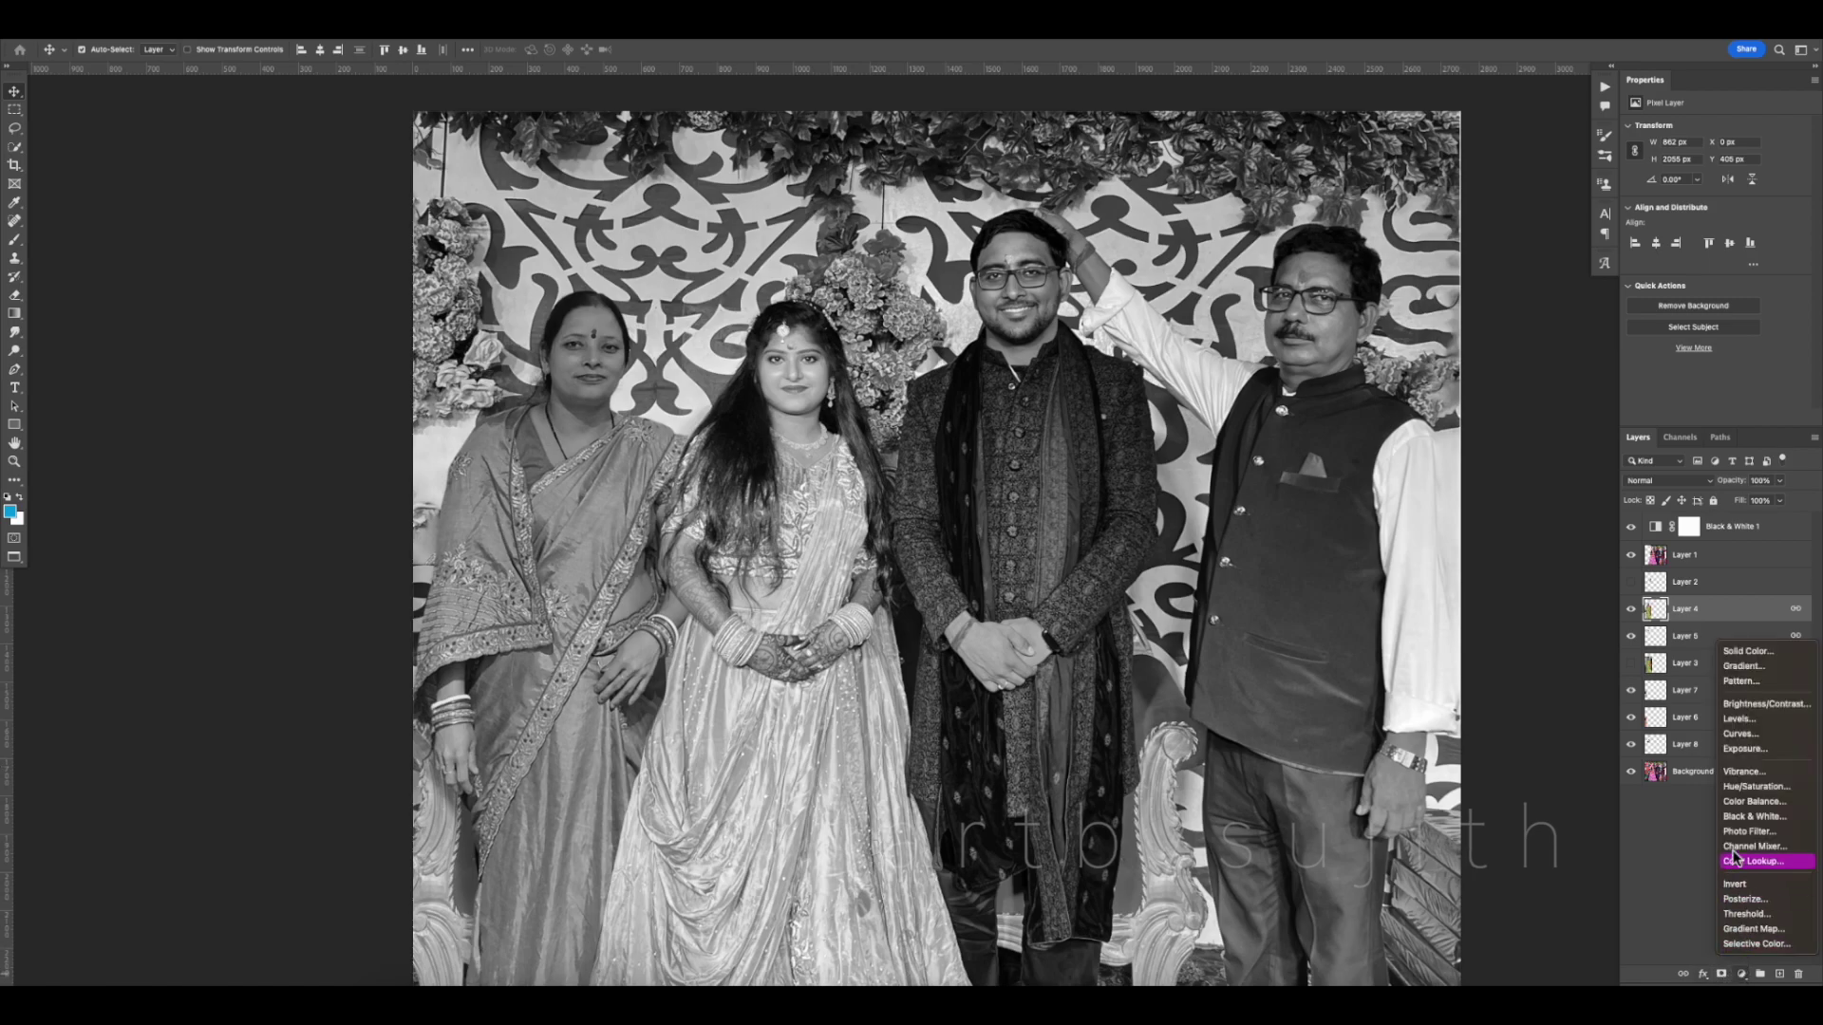
left_click(1741, 734)
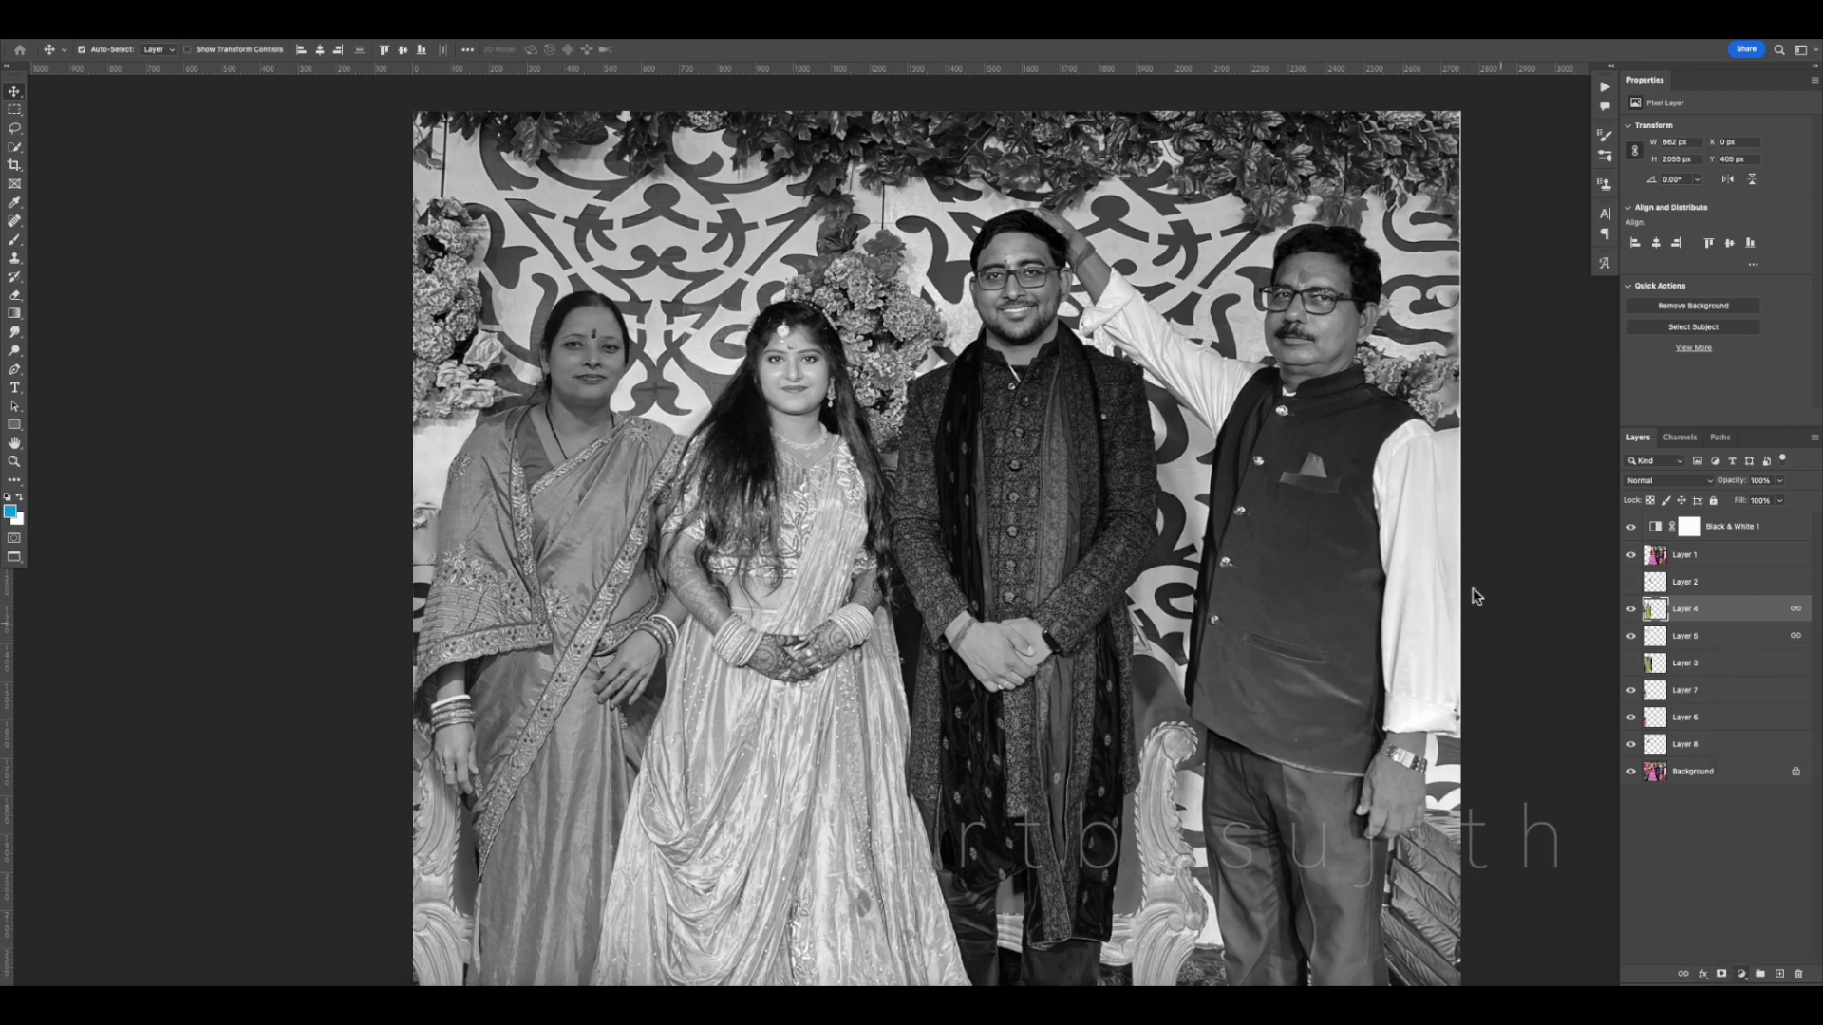
left_click(1717, 419)
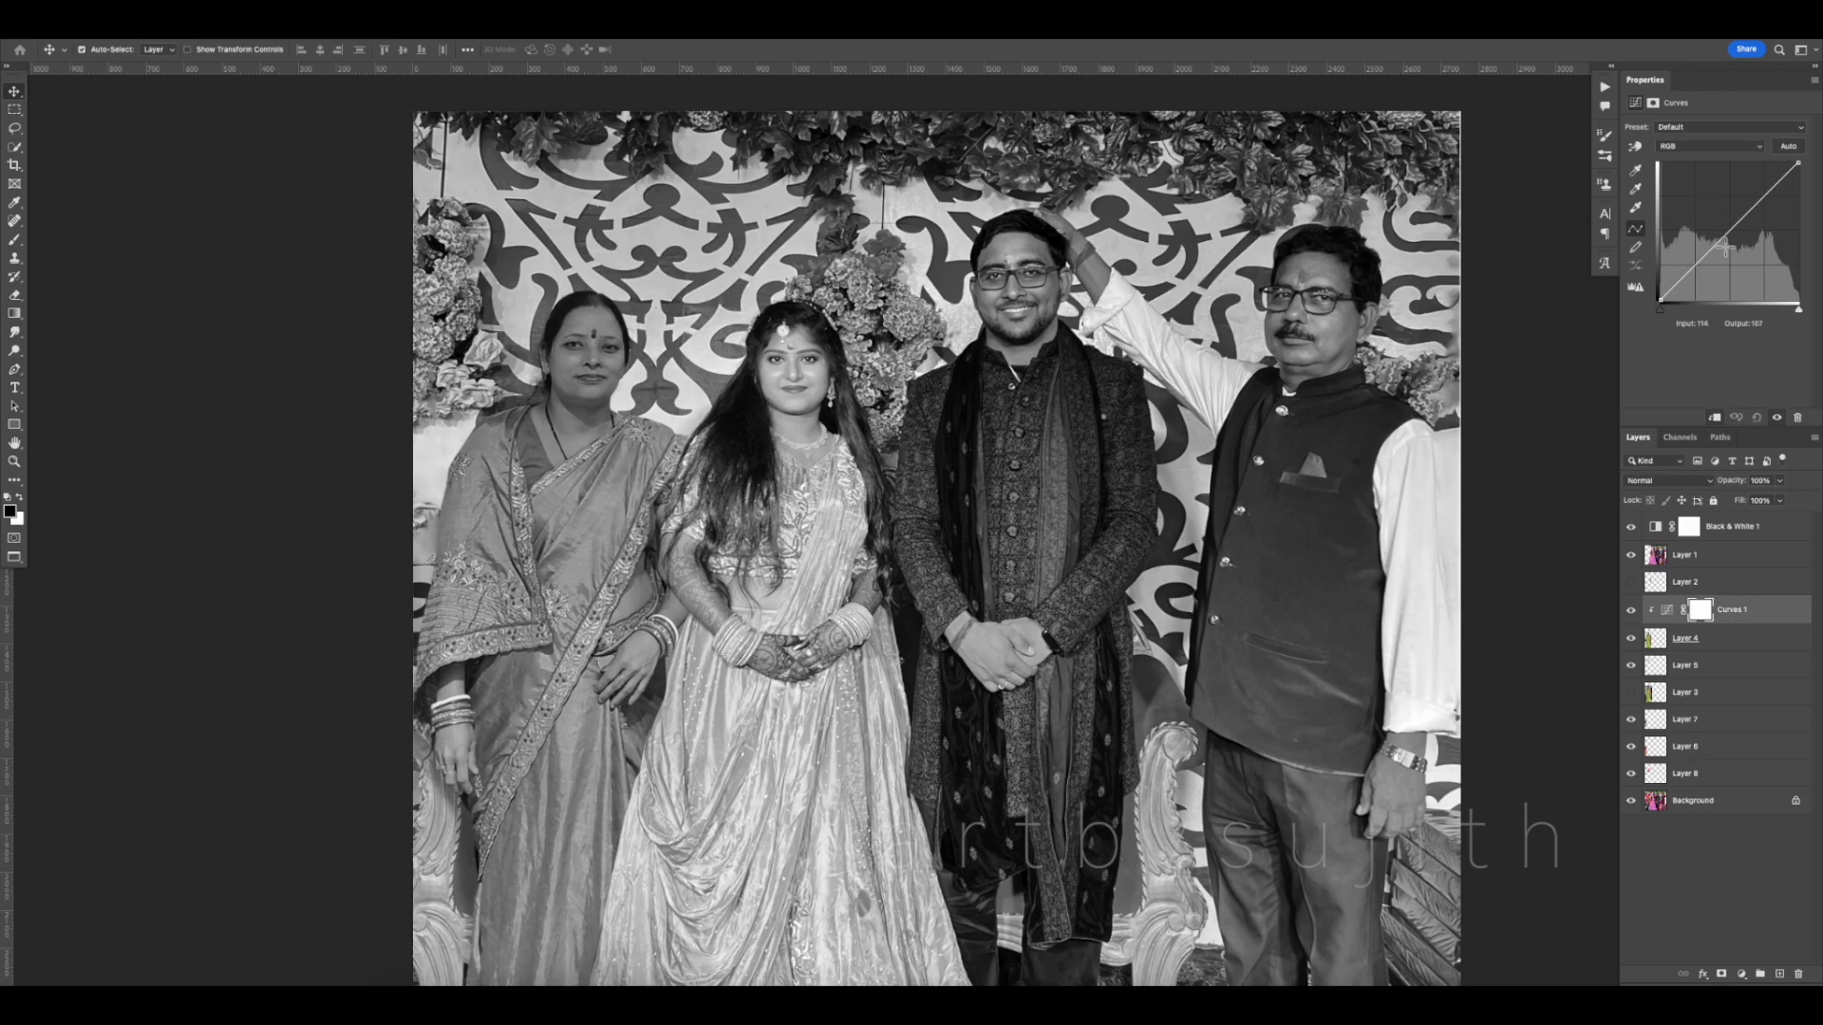
Brighten the woman with curve points at input 174, output 224 and input 88, output 117, and hide the Black & White layer
left_click_drag(1722, 246, 1757, 181)
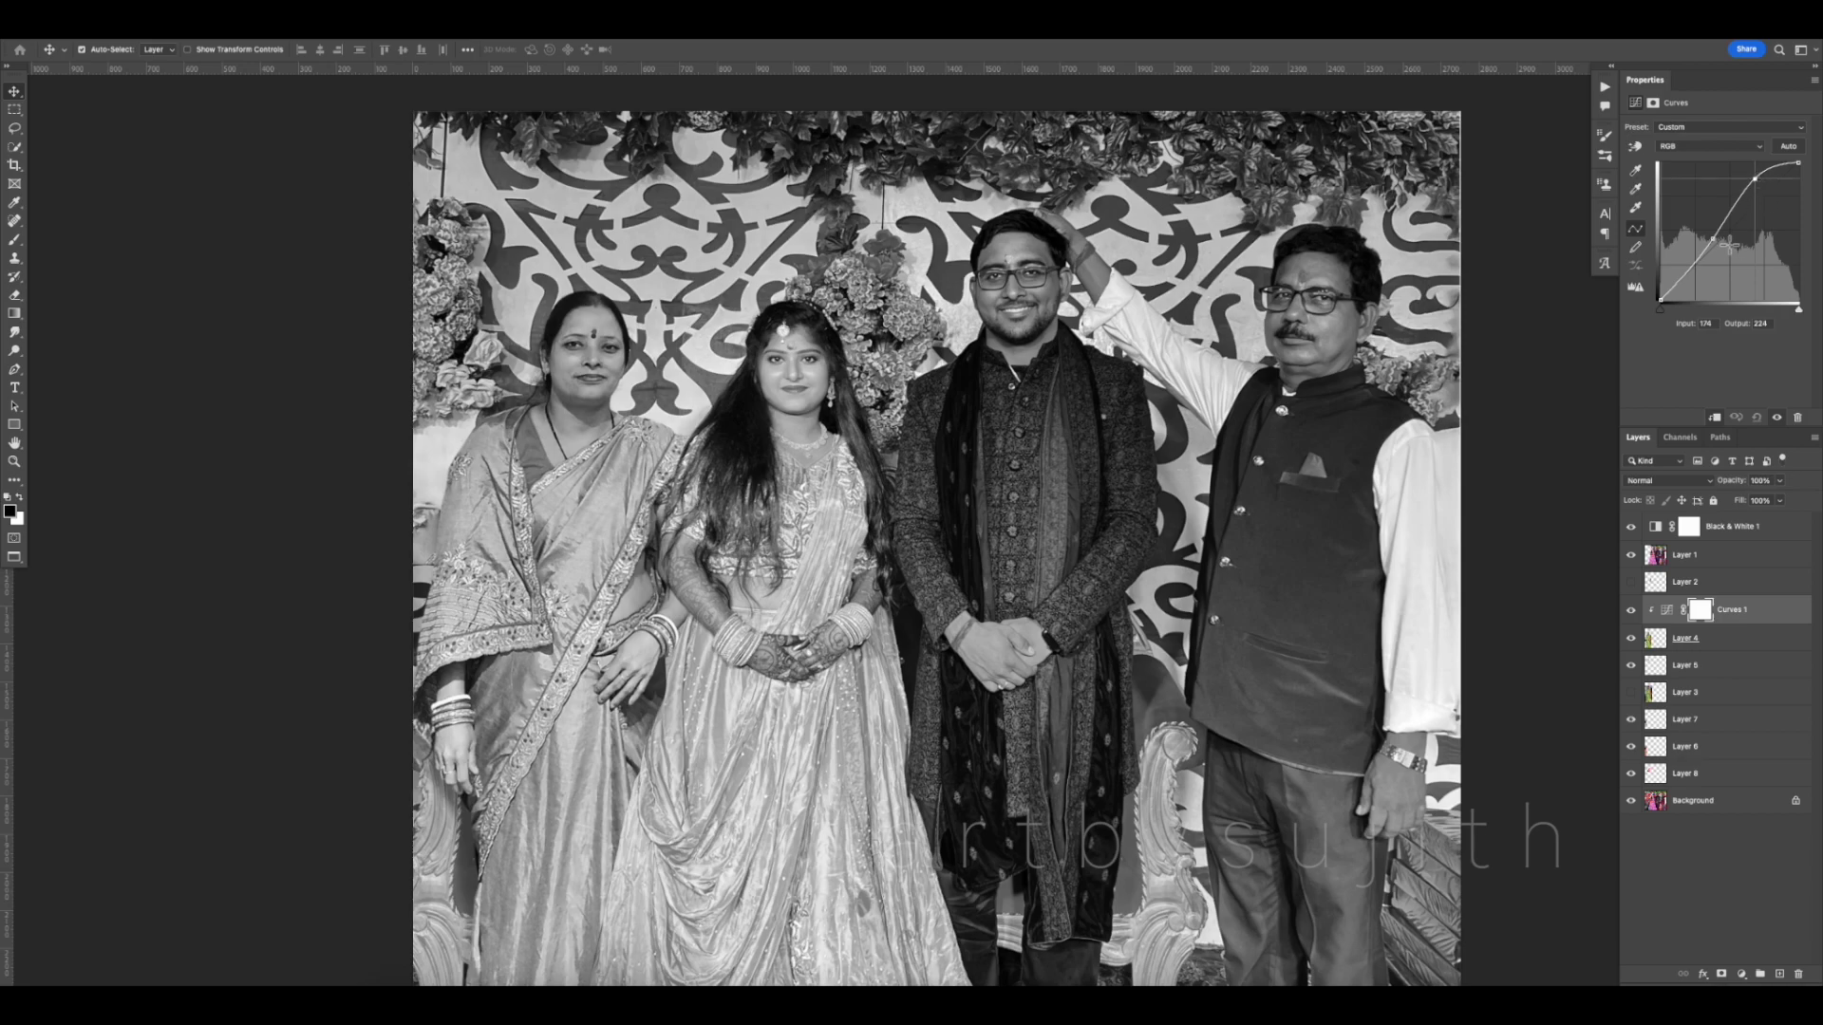
left_click_drag(1708, 242, 1707, 237)
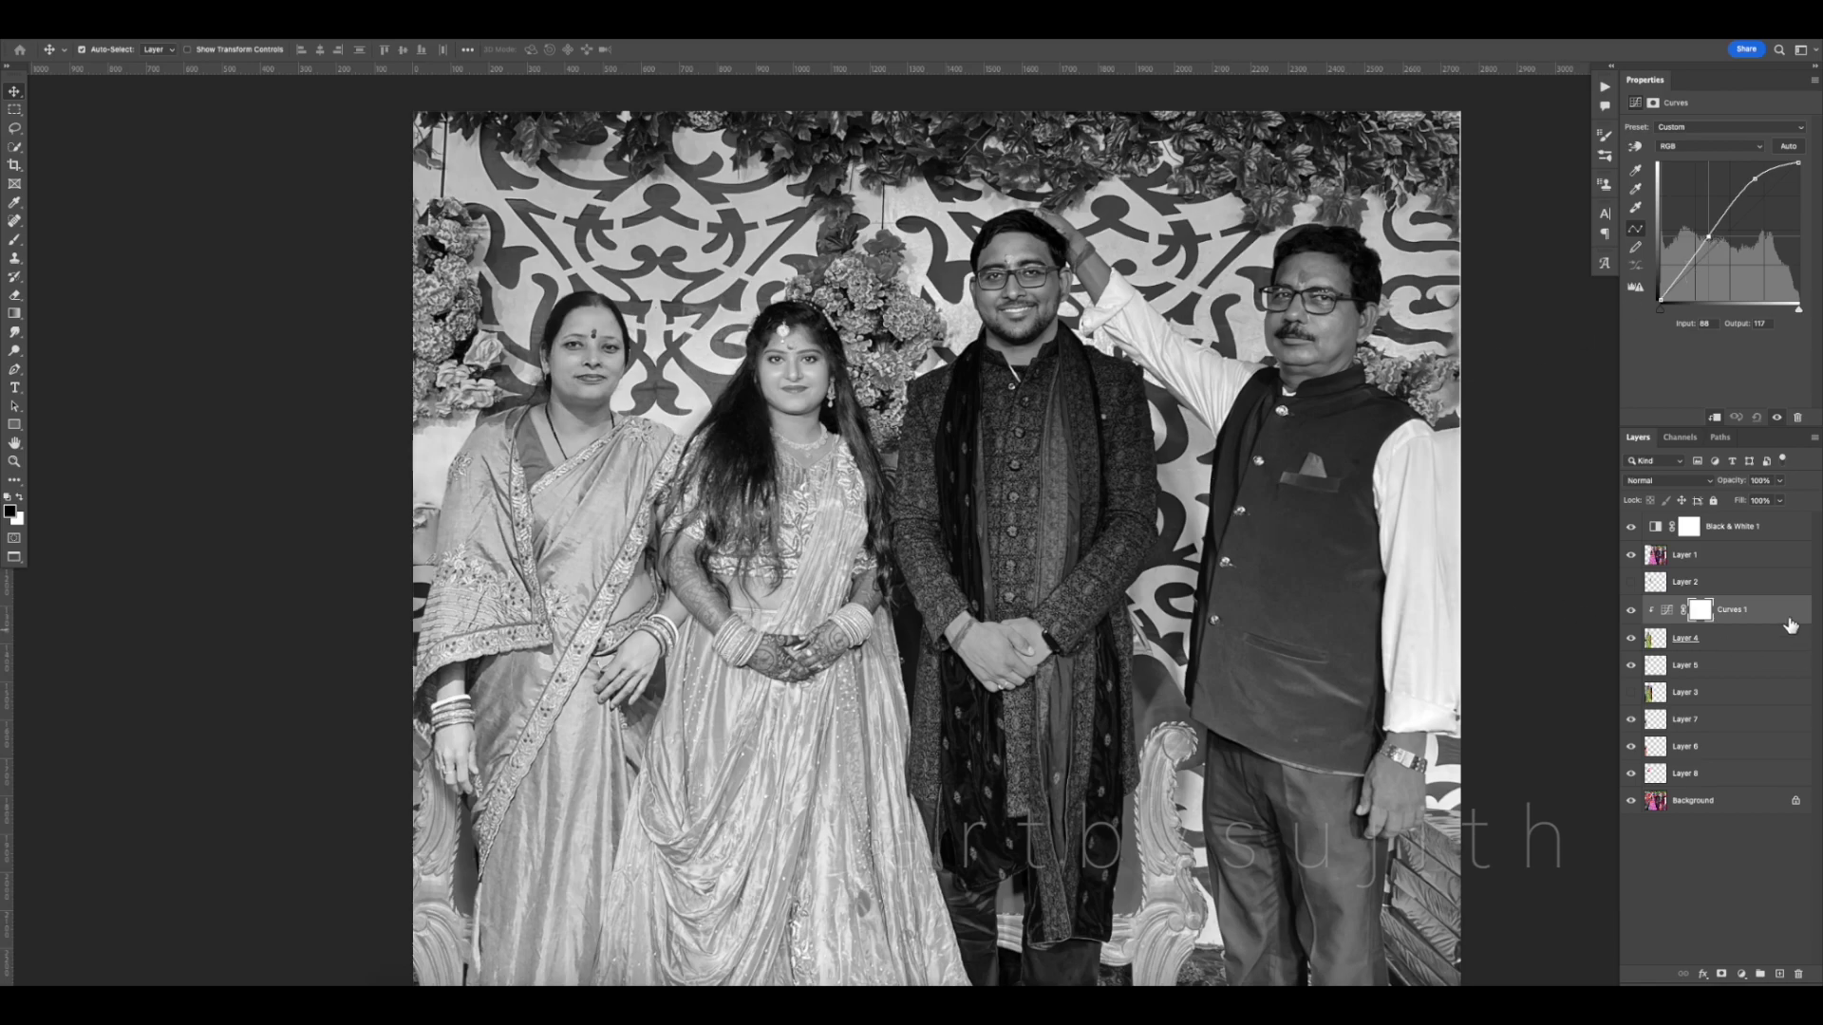
left_click(1631, 527)
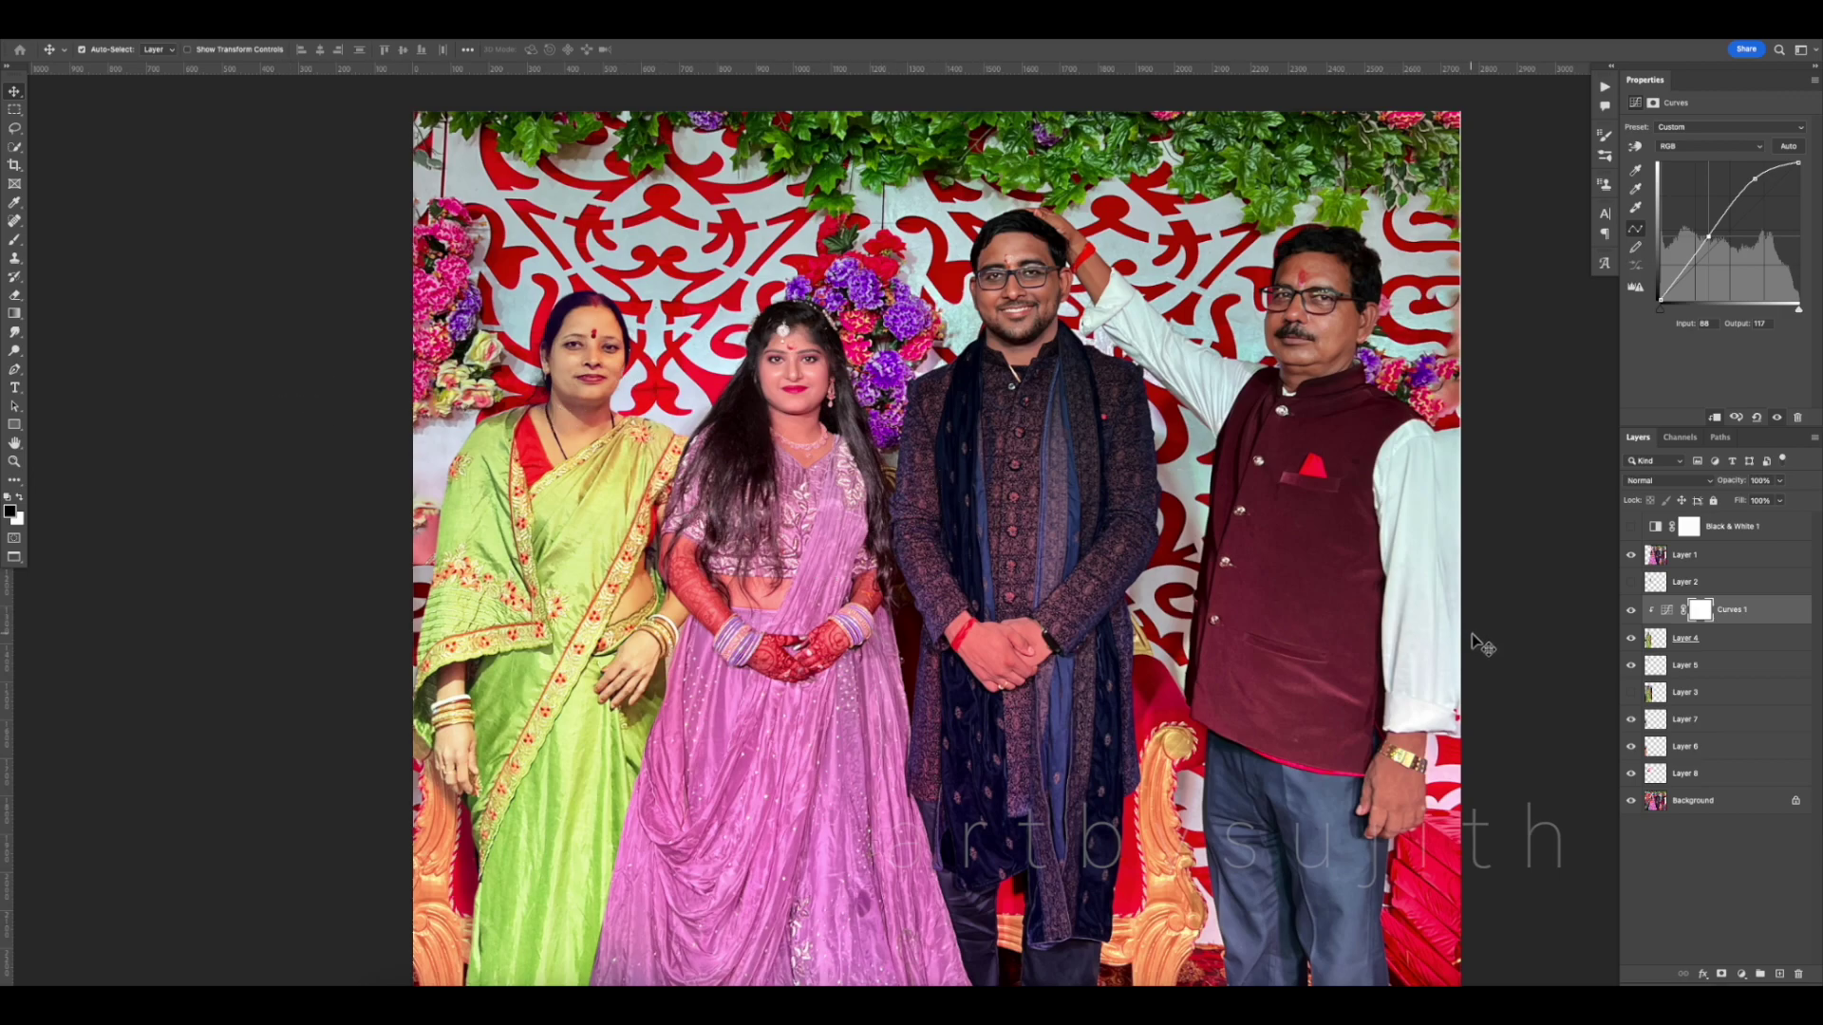
Warm Layer 4 with Color Balance: highlights red +10 and magenta -2, midtones red +7 with more magenta and yellow
left_click(1657, 645)
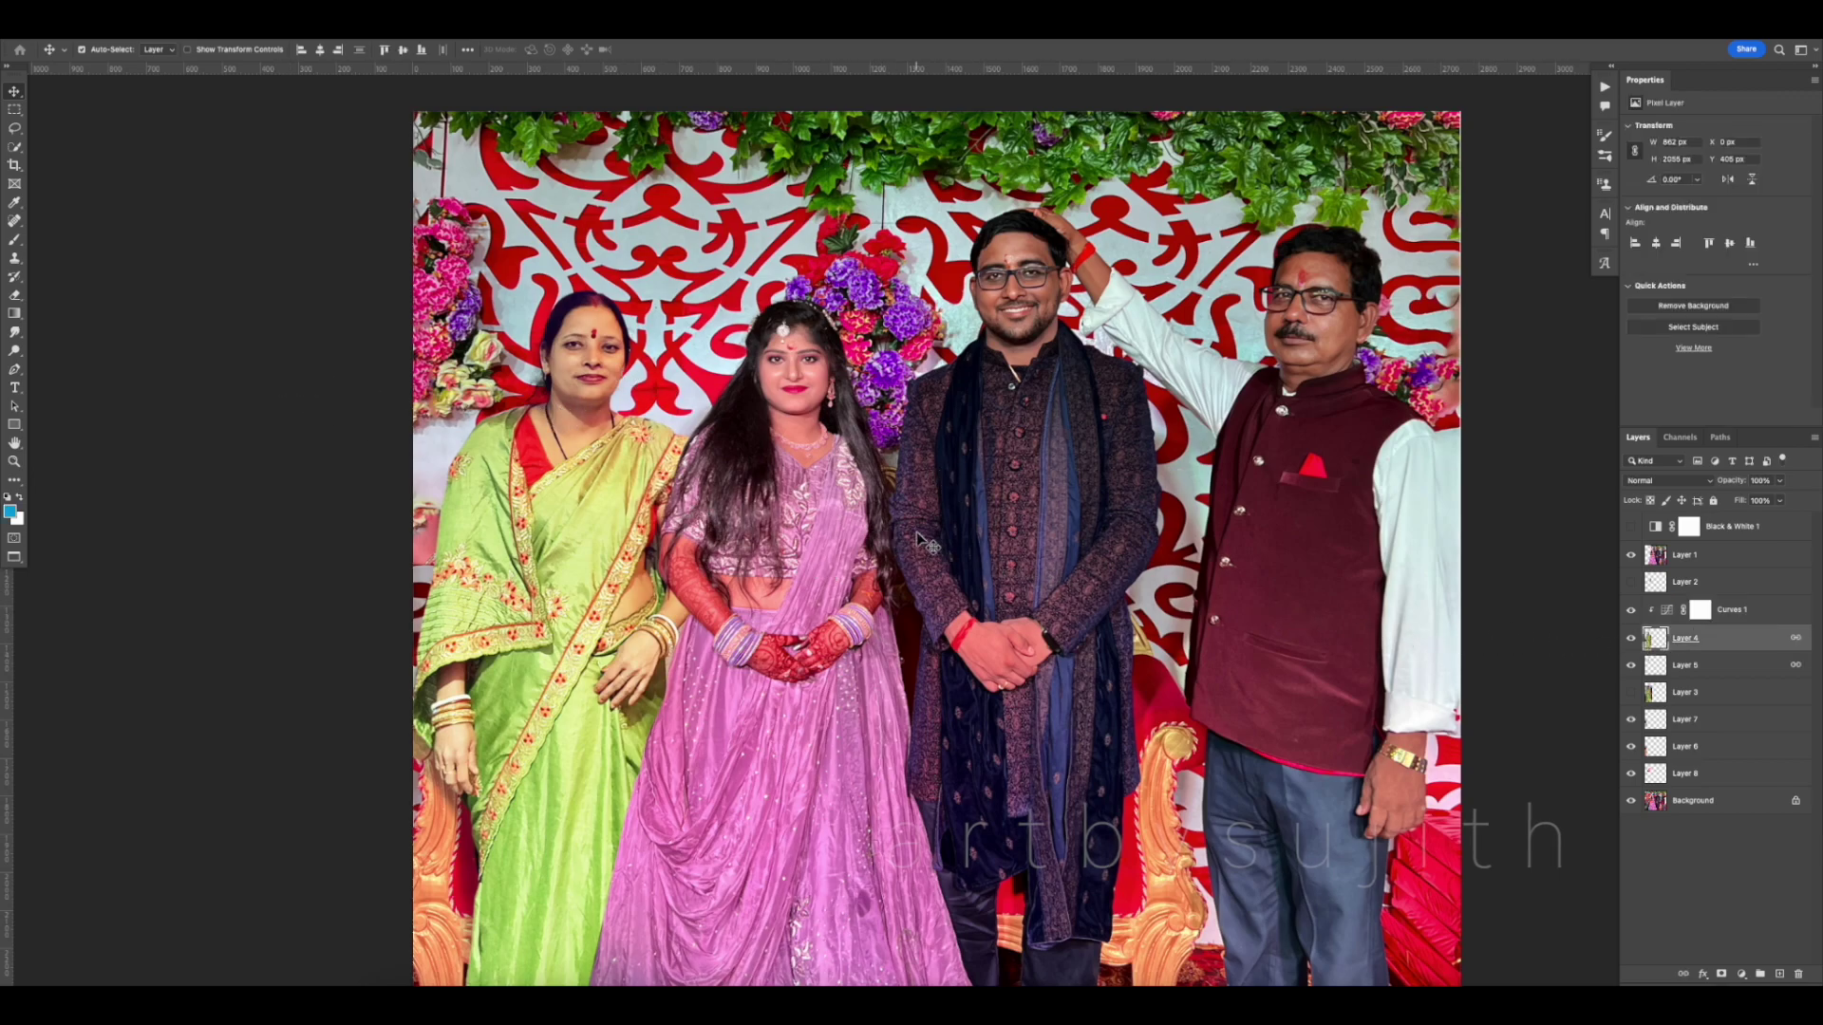
key("ctrl+b")
left_click_drag(1543, 445, 965, 412)
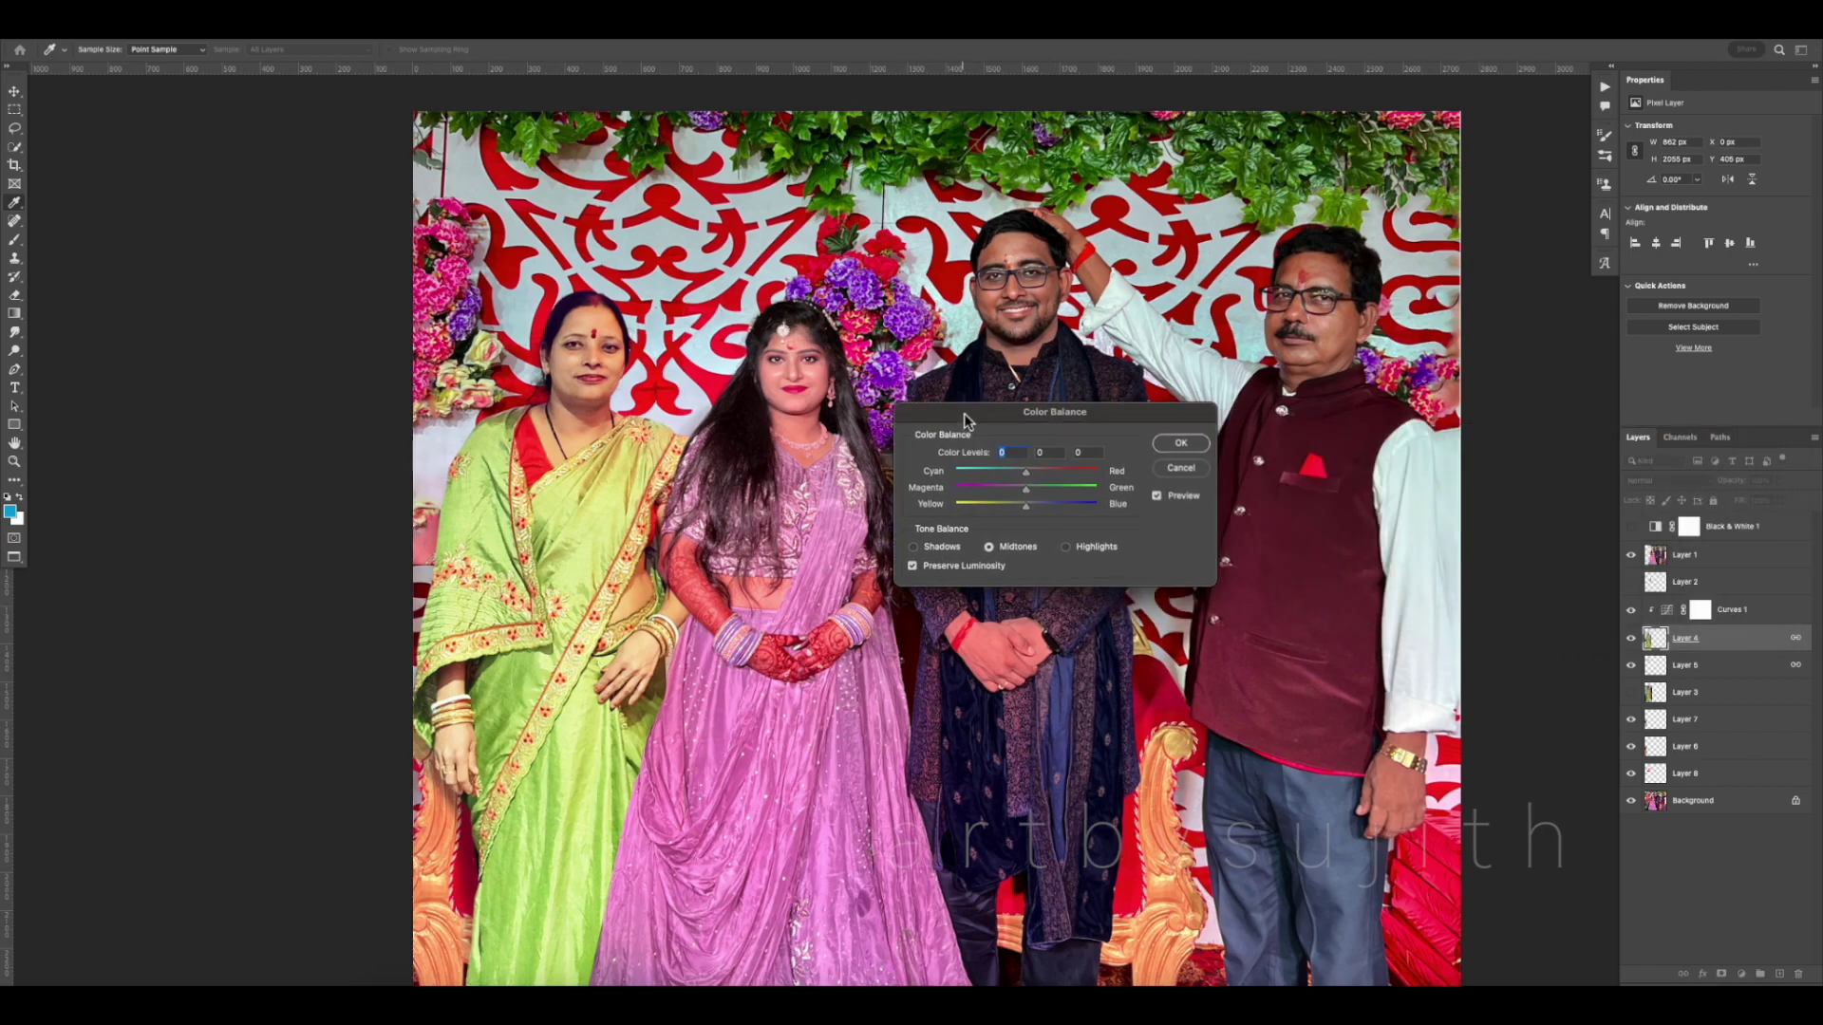
left_click(1067, 548)
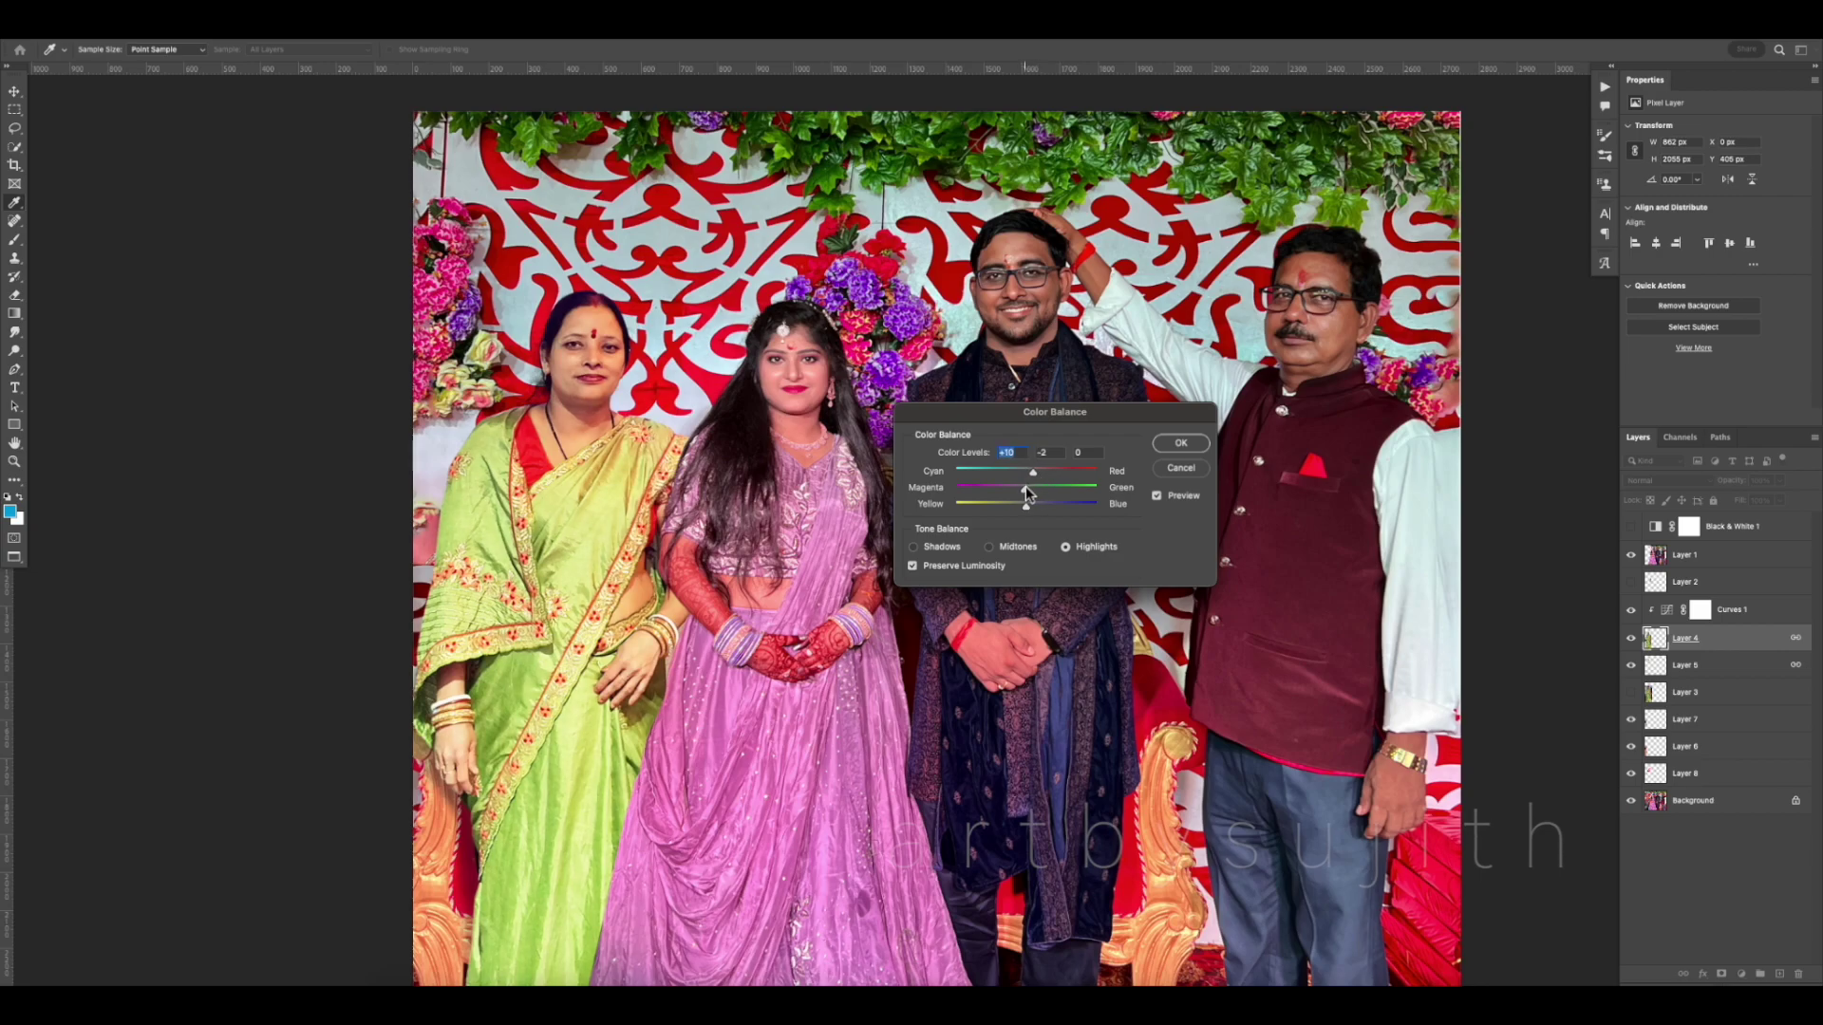
left_click(1013, 548)
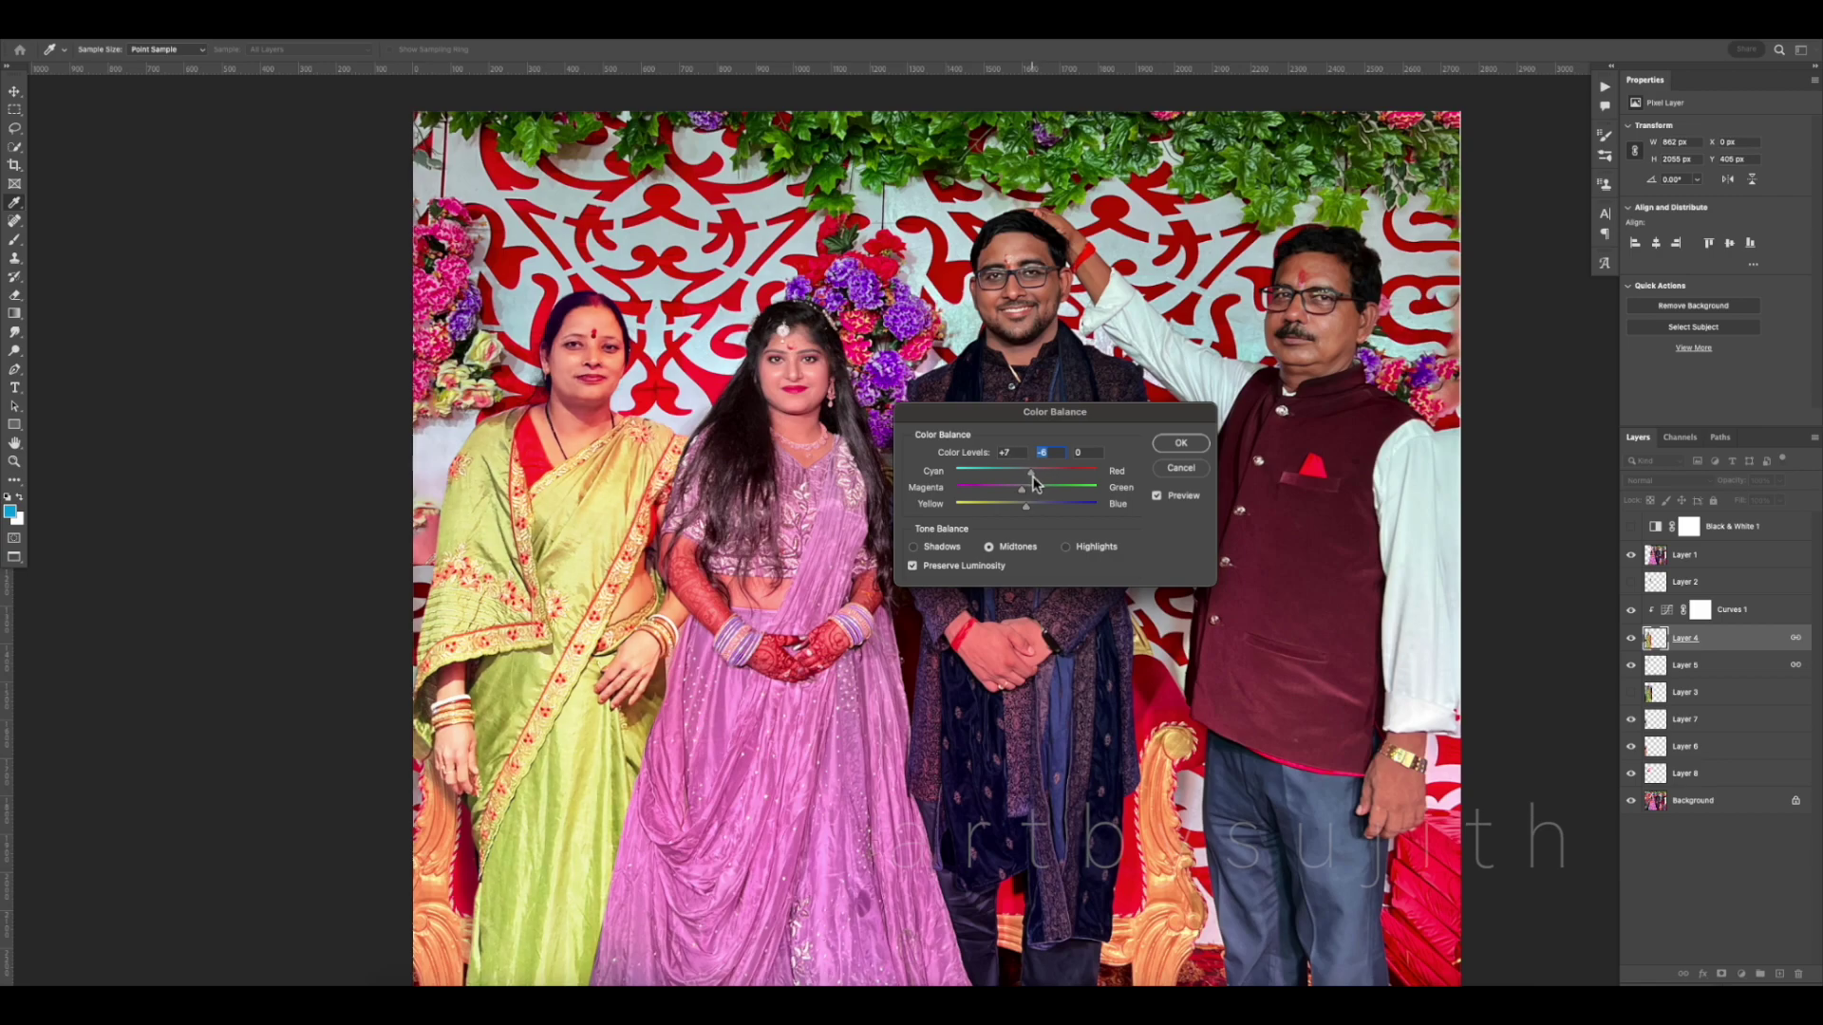
left_click_drag(1027, 505, 1019, 509)
Shift Layer 4's shadows to cyan -2 and slightly towards blue, and apply the colour balance
left_click(914, 547)
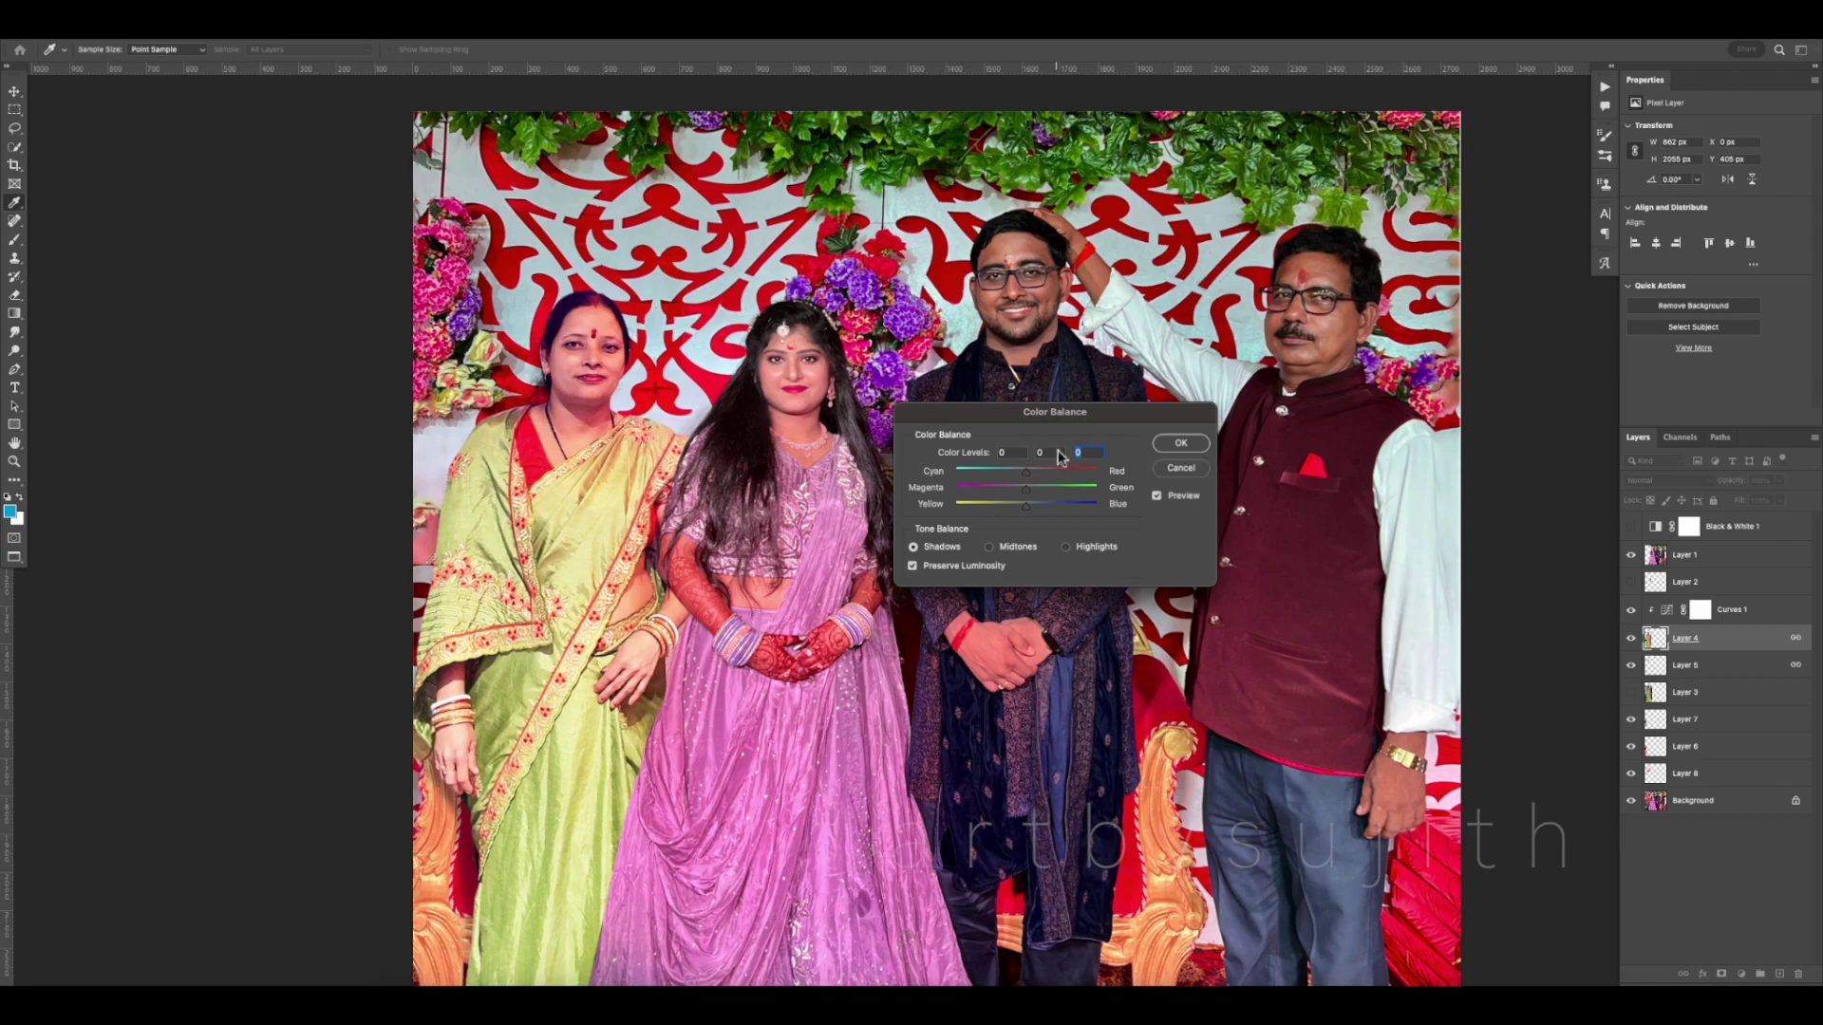
left_click_drag(1061, 418, 1041, 527)
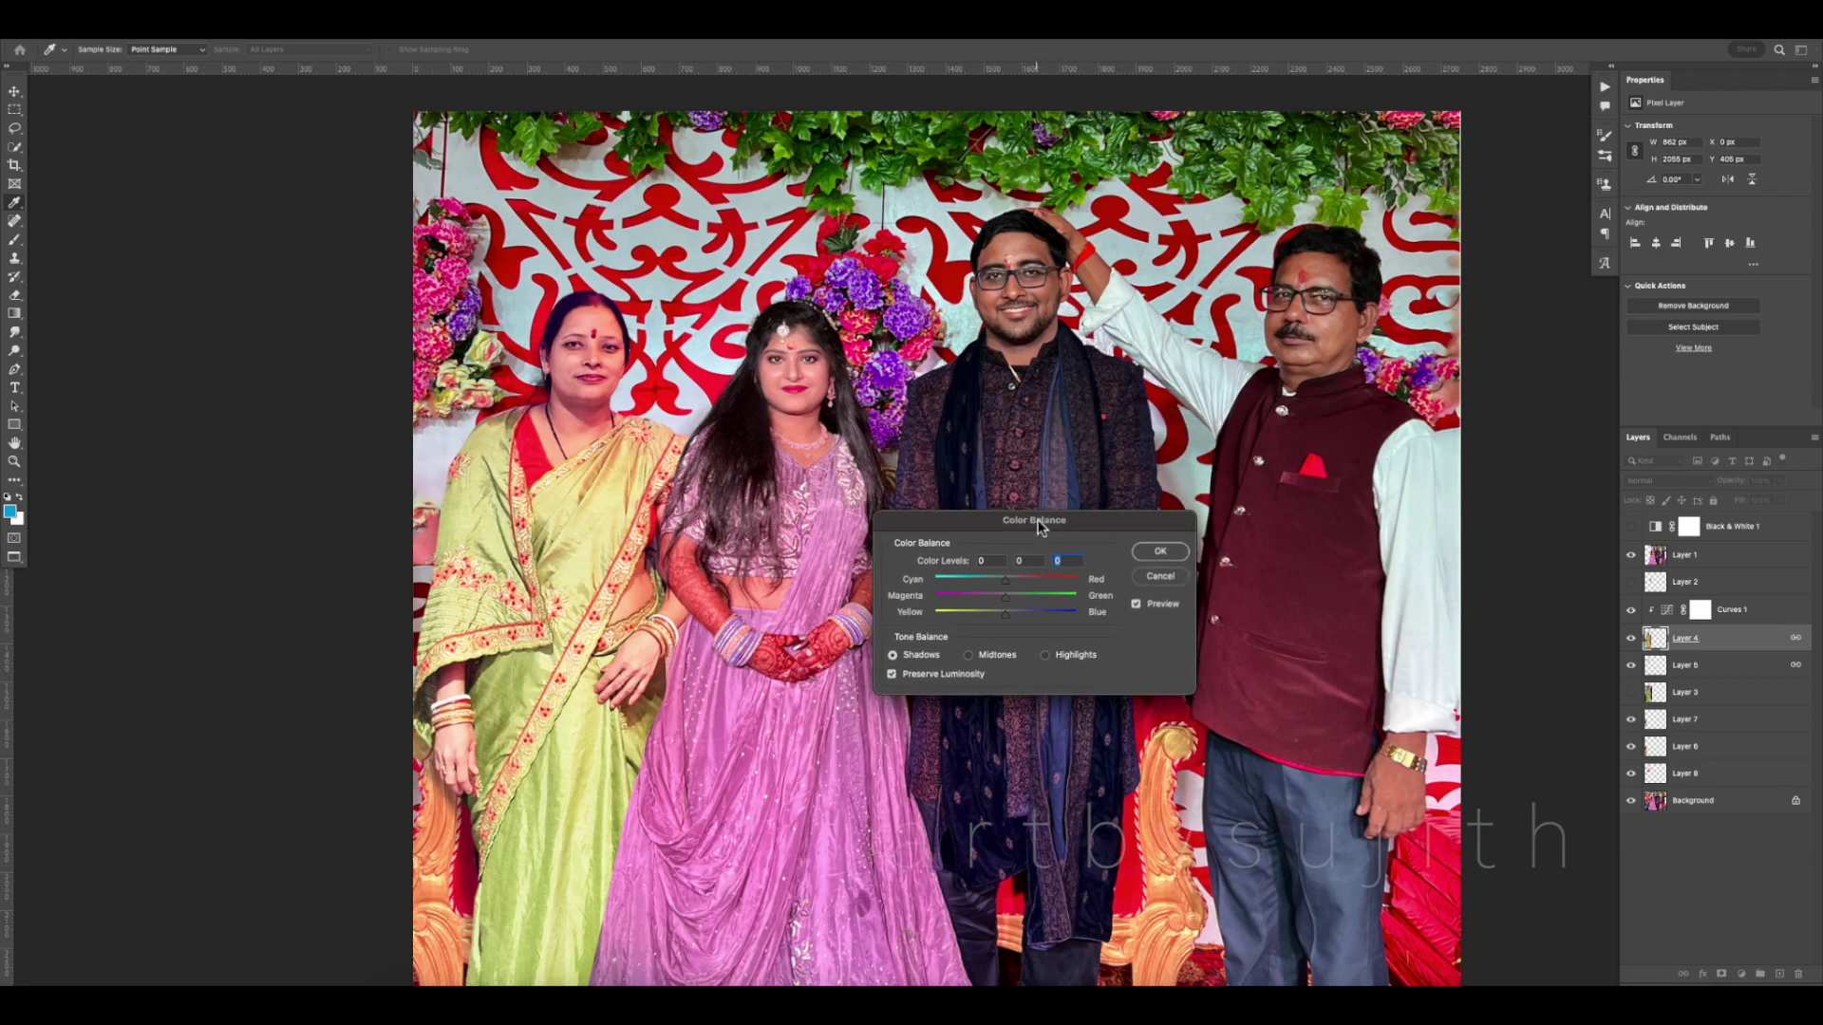
left_click_drag(1012, 613, 1007, 584)
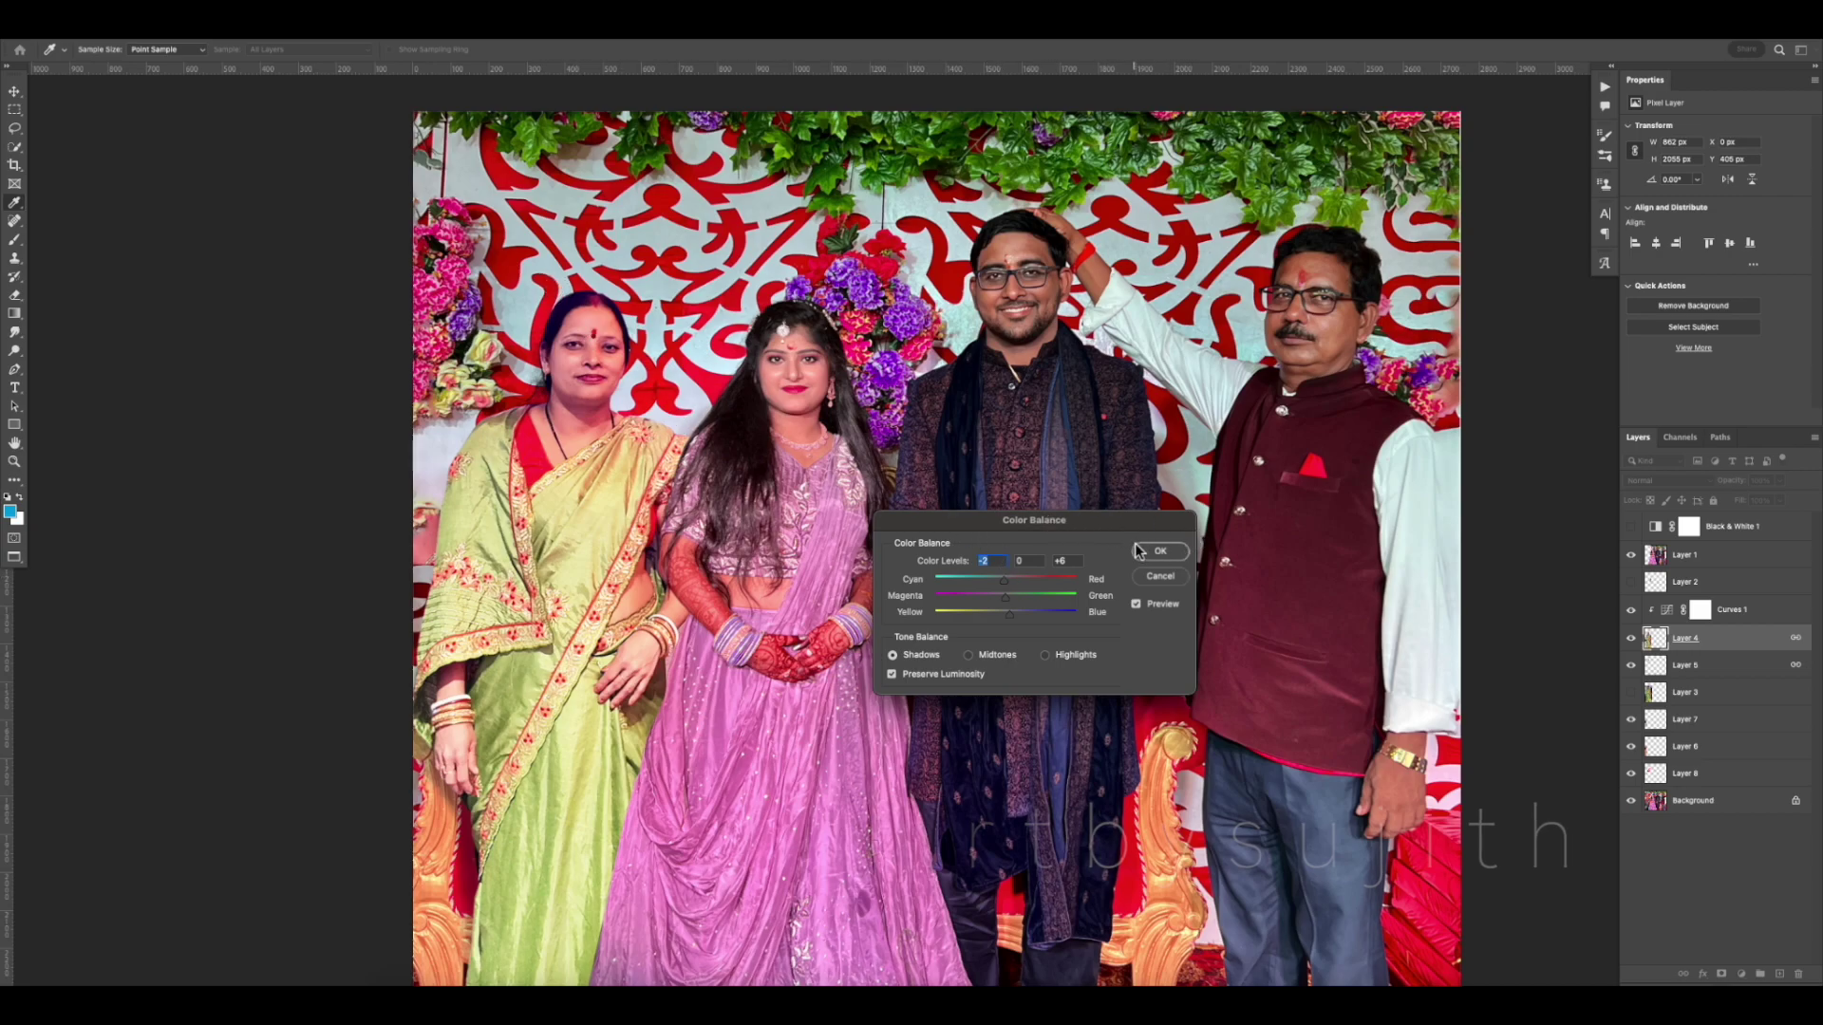
key("super+plus")
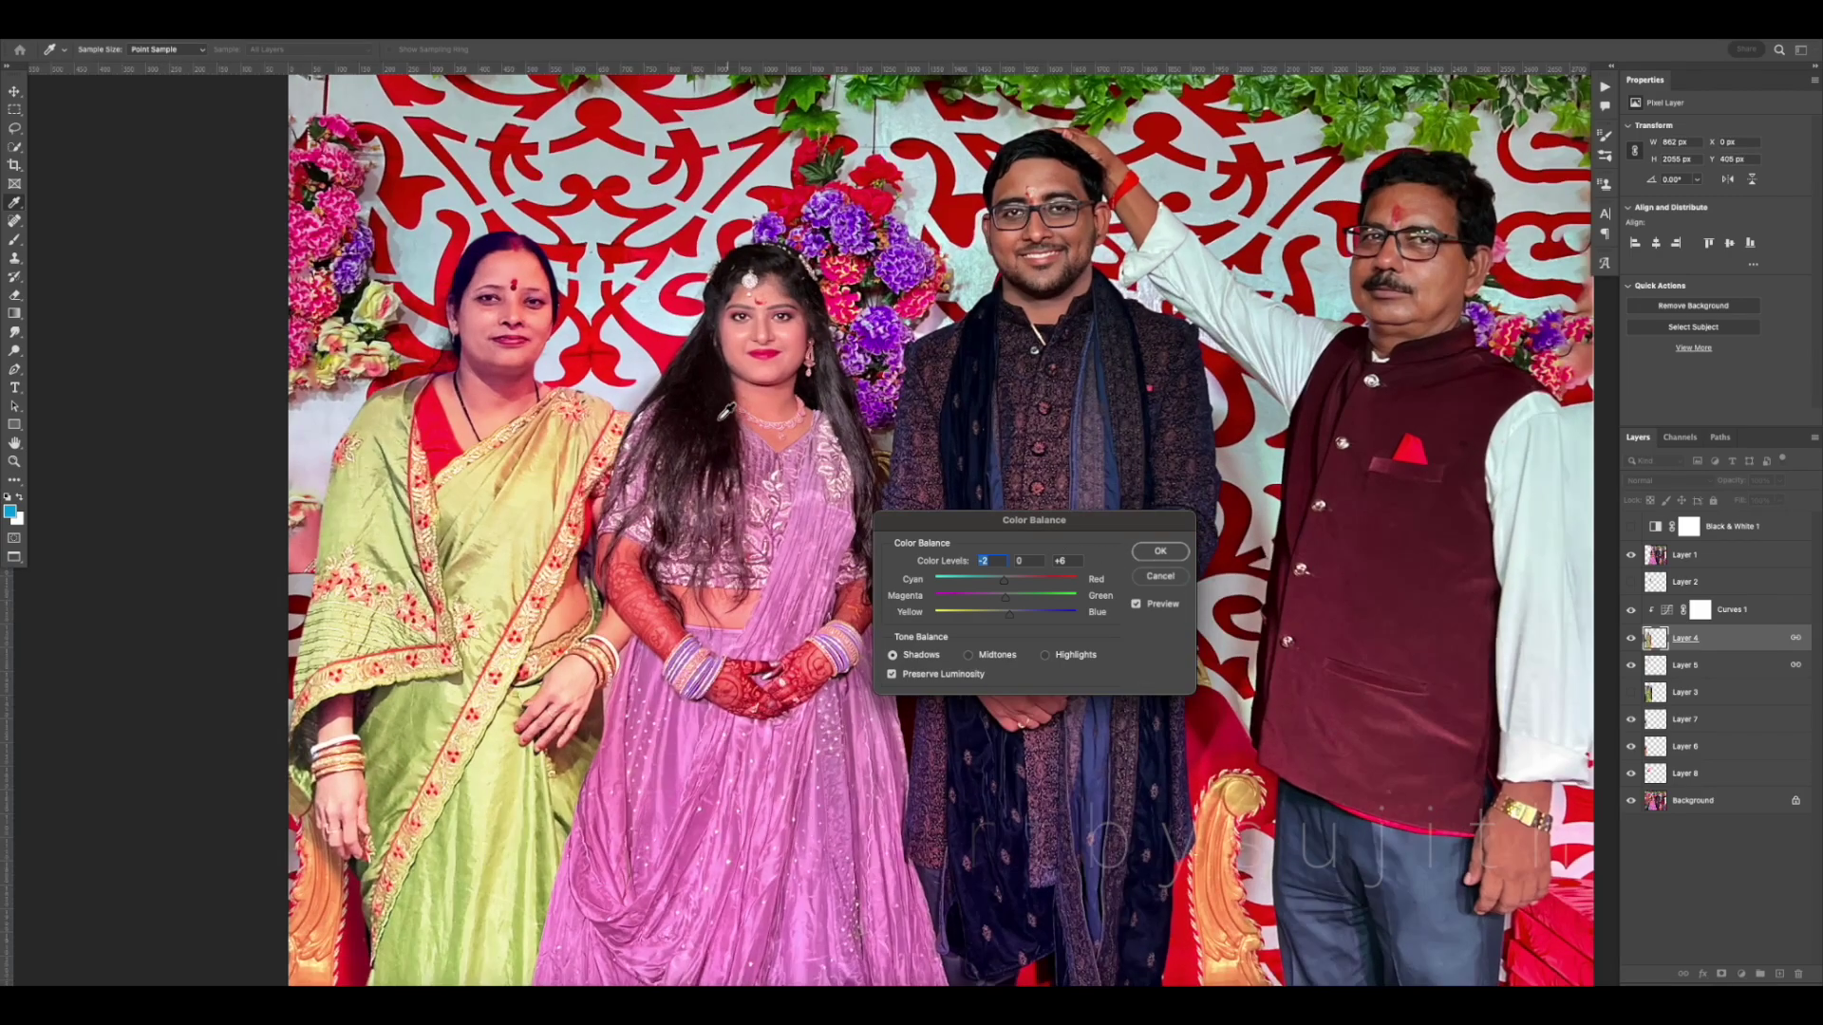
key("super+plus")
left_click_drag(535, 363, 757, 542)
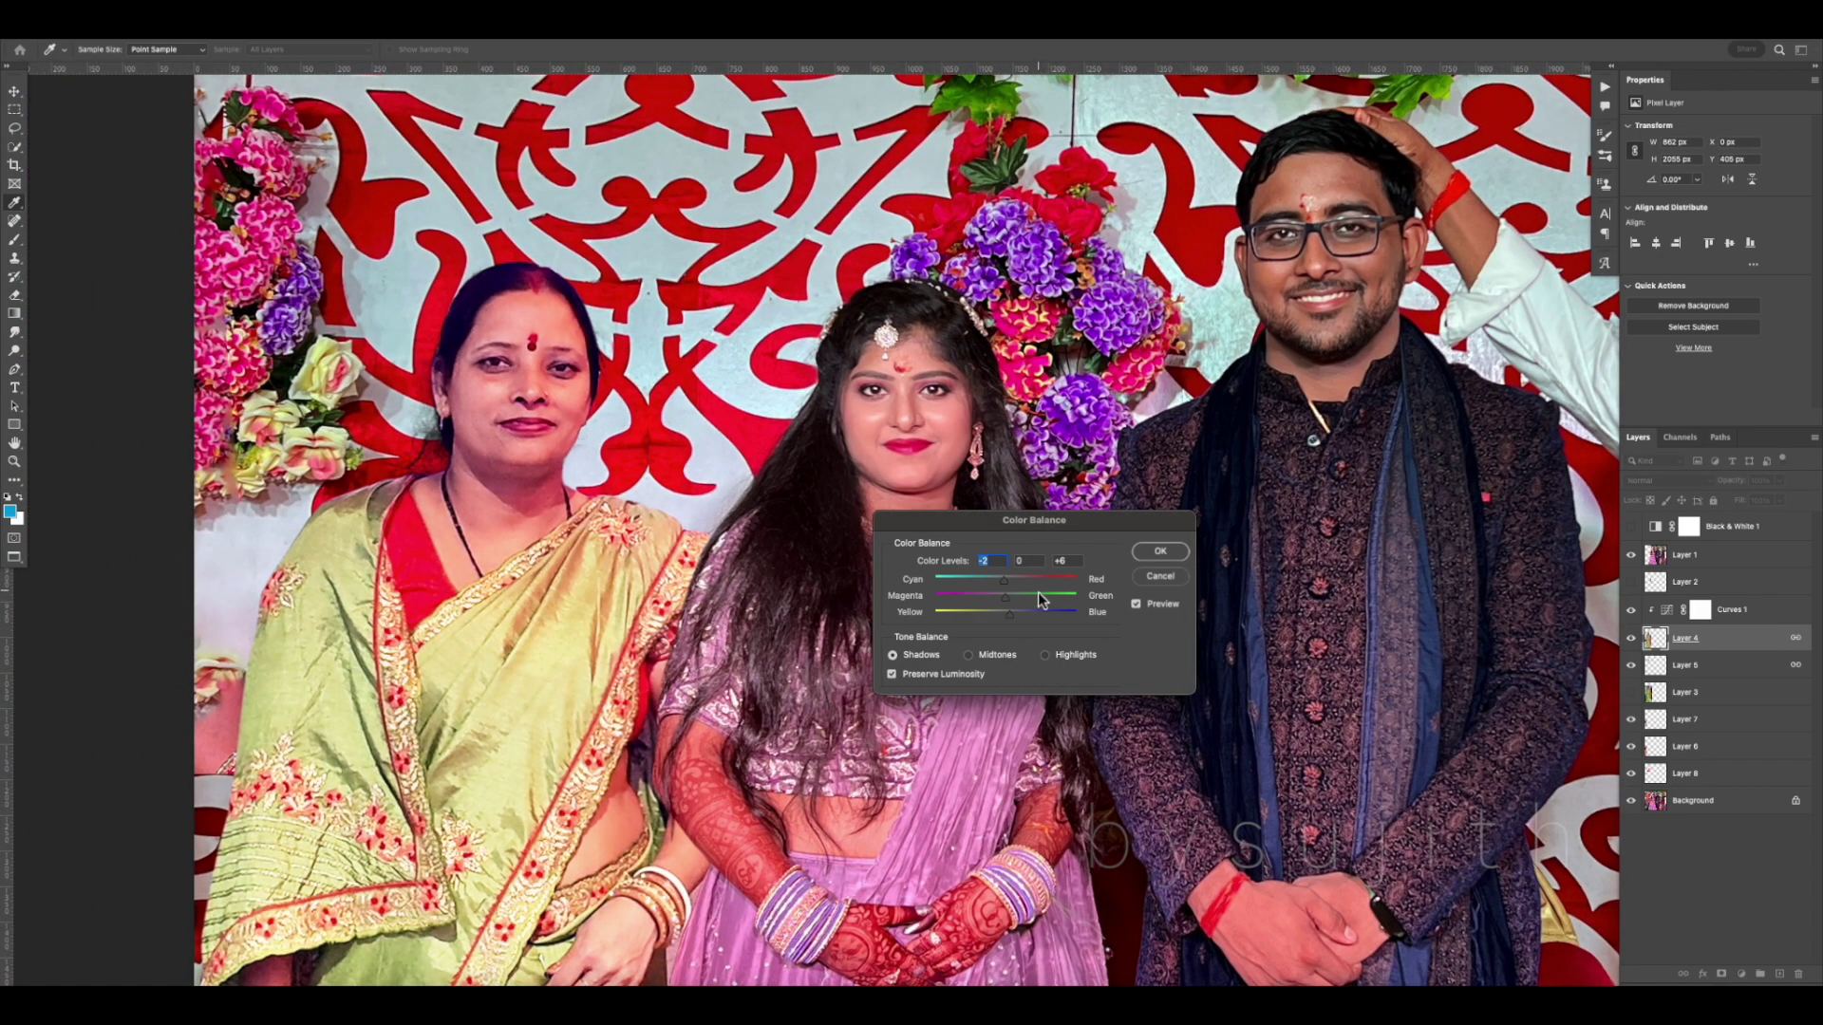
left_click_drag(1010, 612, 1007, 615)
left_click(1156, 553)
Reduce the saturation of the green-sari woman's Layer 4 to -9 with Hue/Saturation
key("ctrl+u")
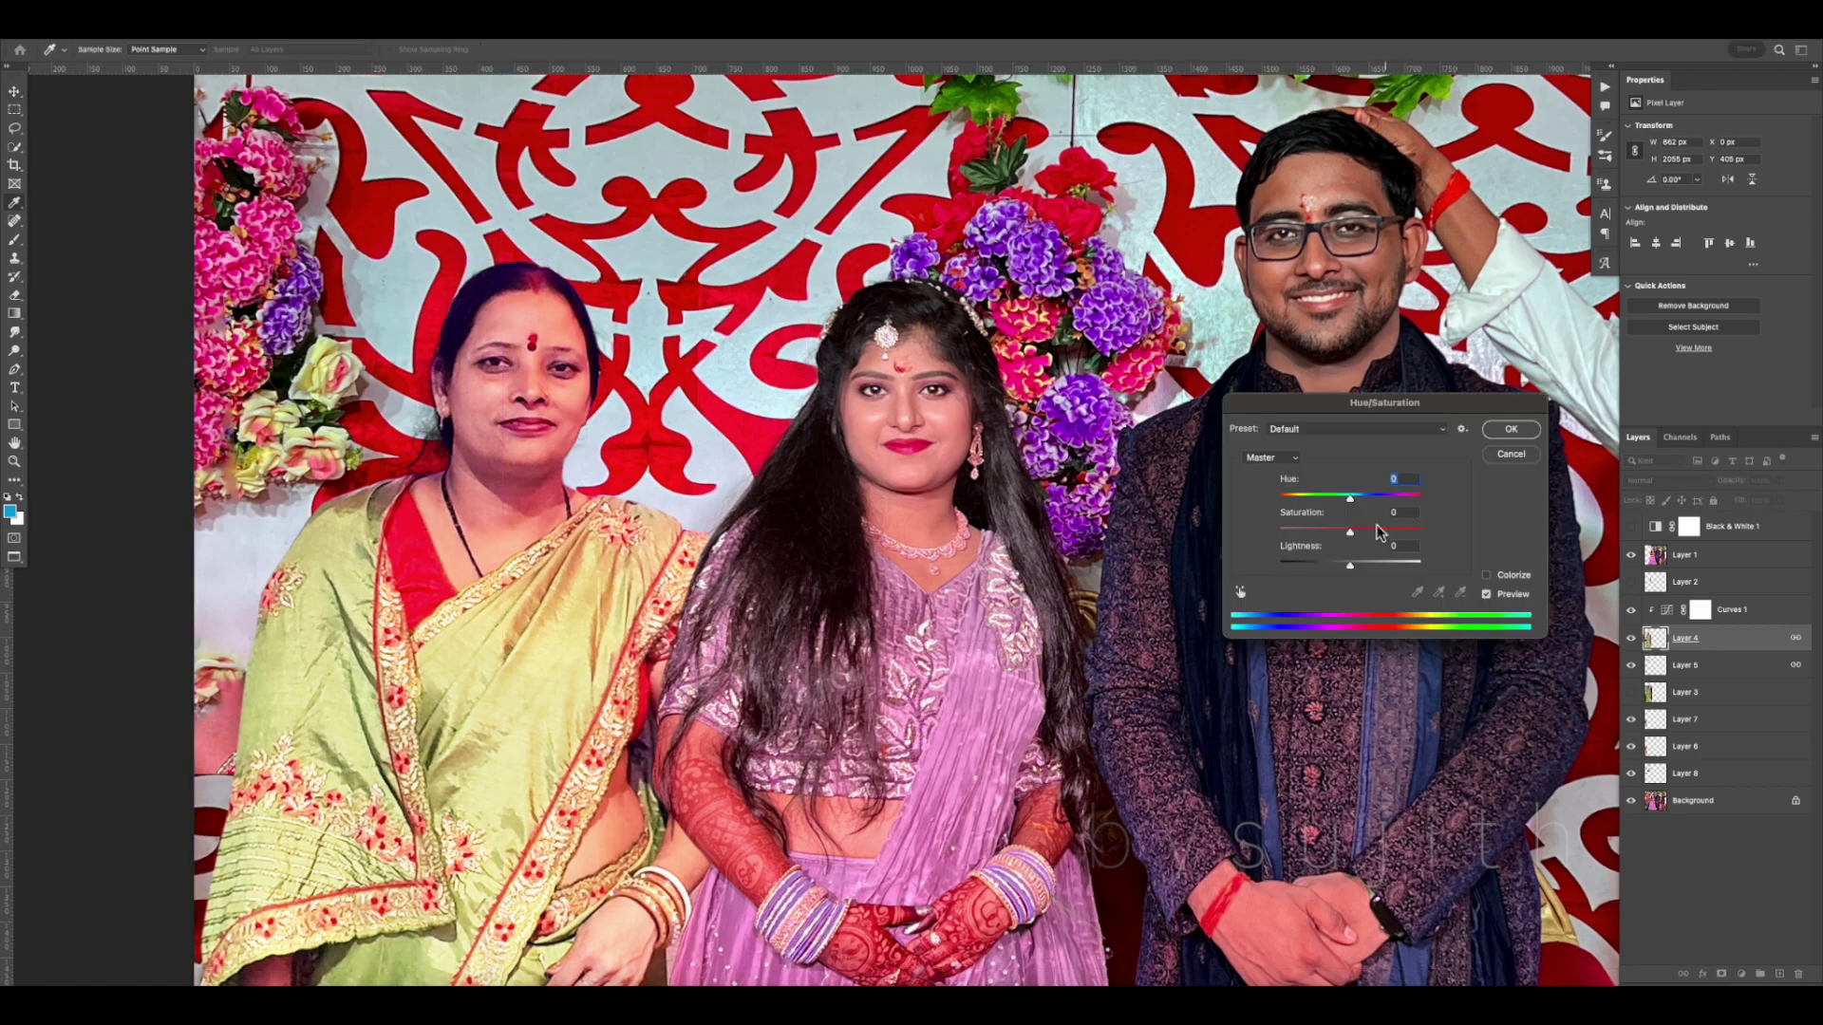
left_click_drag(1355, 533, 1348, 539)
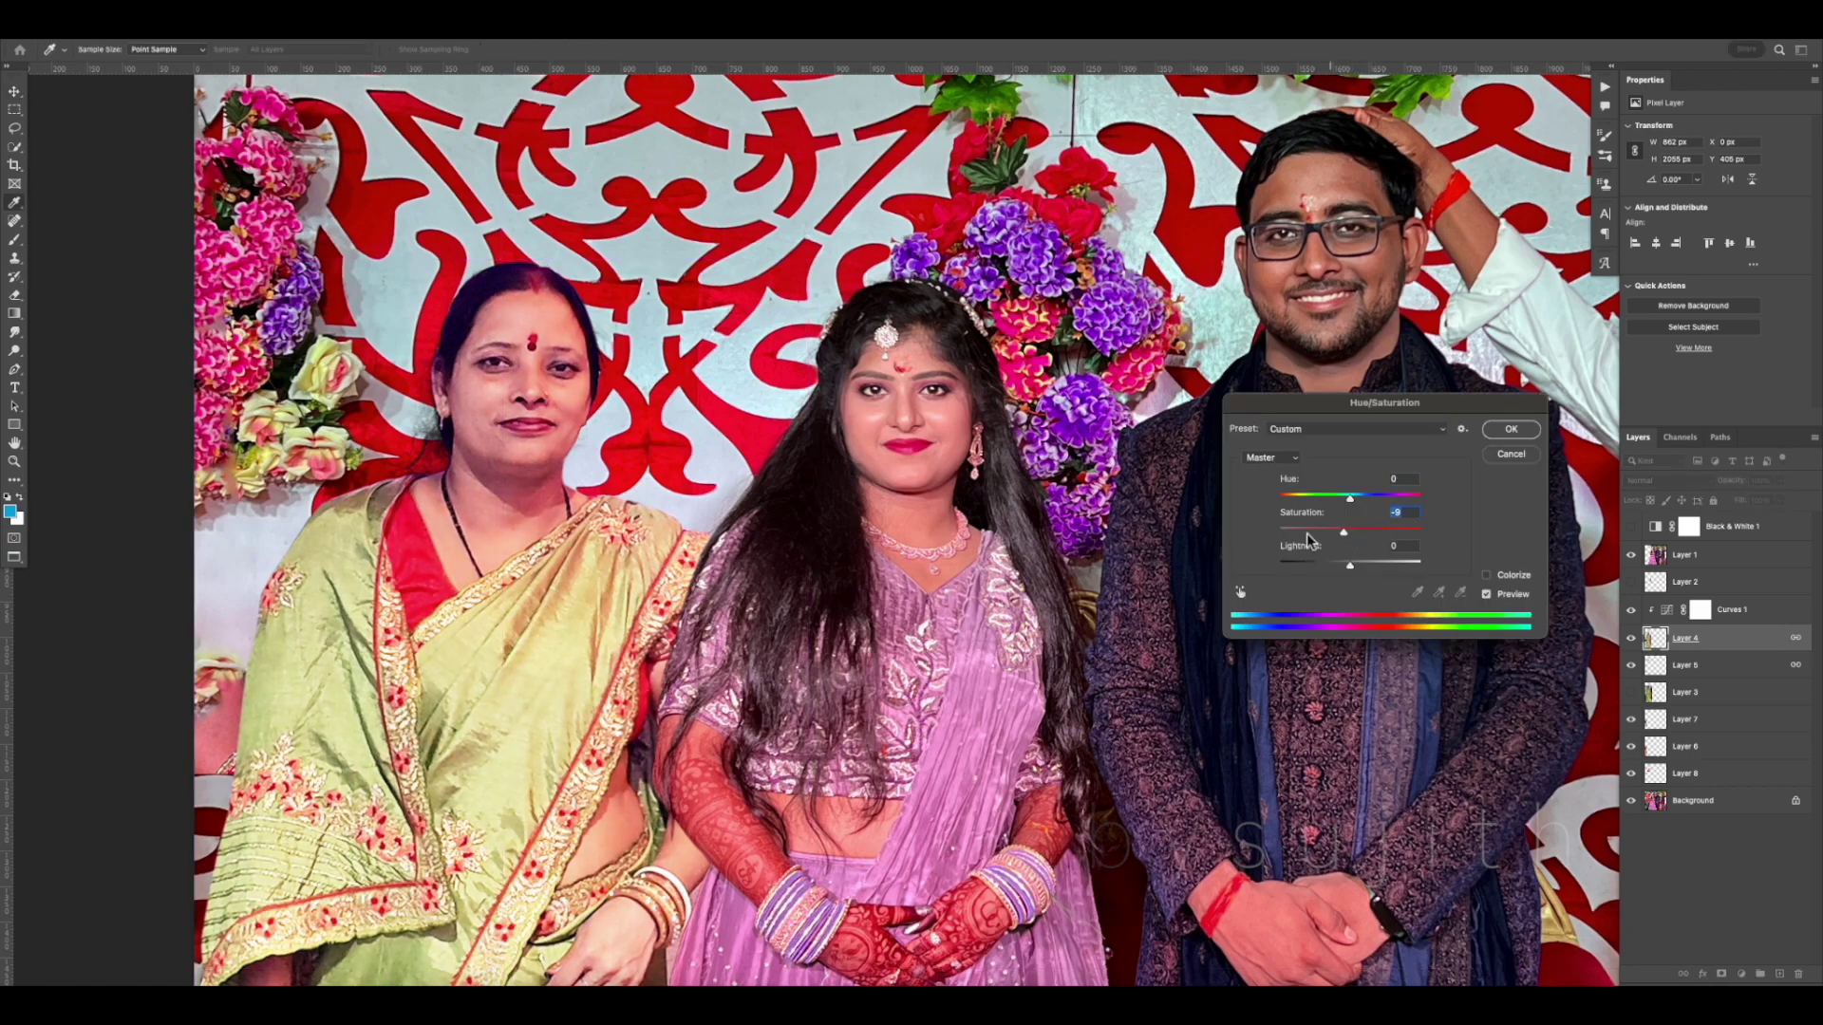
key("Return")
scroll(873, 585, "down", 3)
scroll(873, 585, "up", 1)
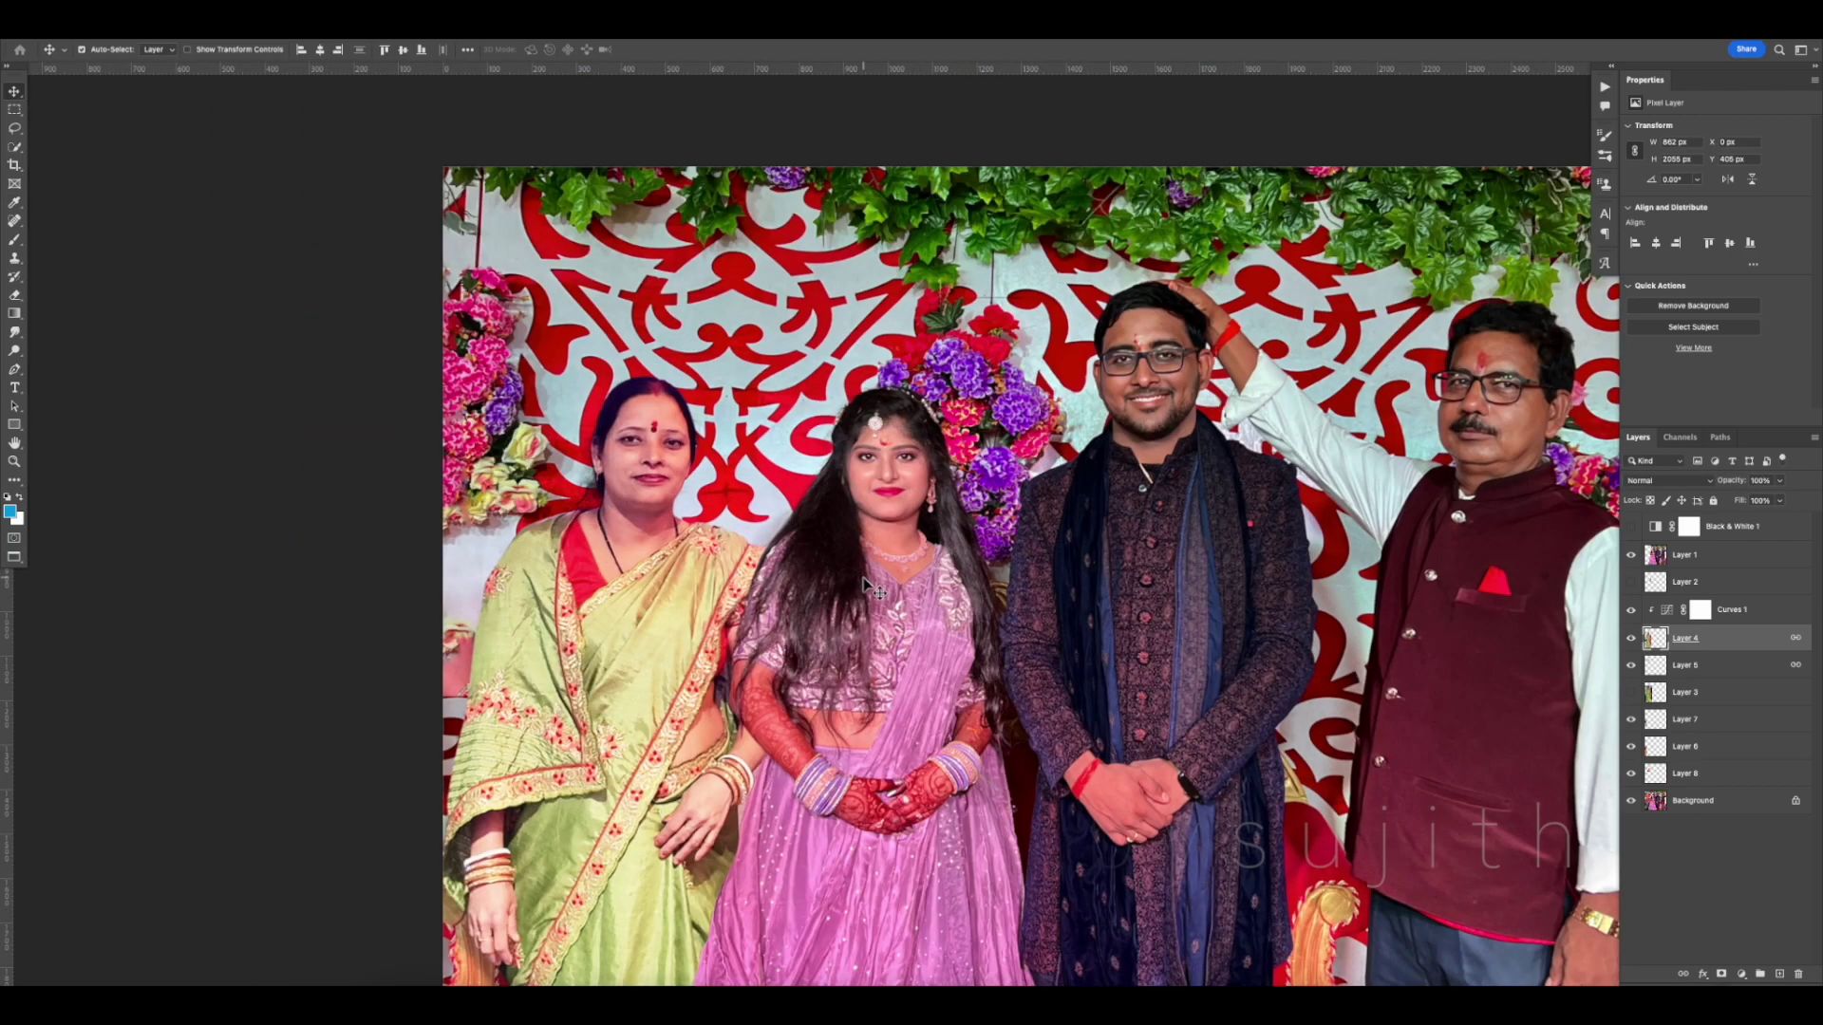
scroll(864, 570, "up", 2)
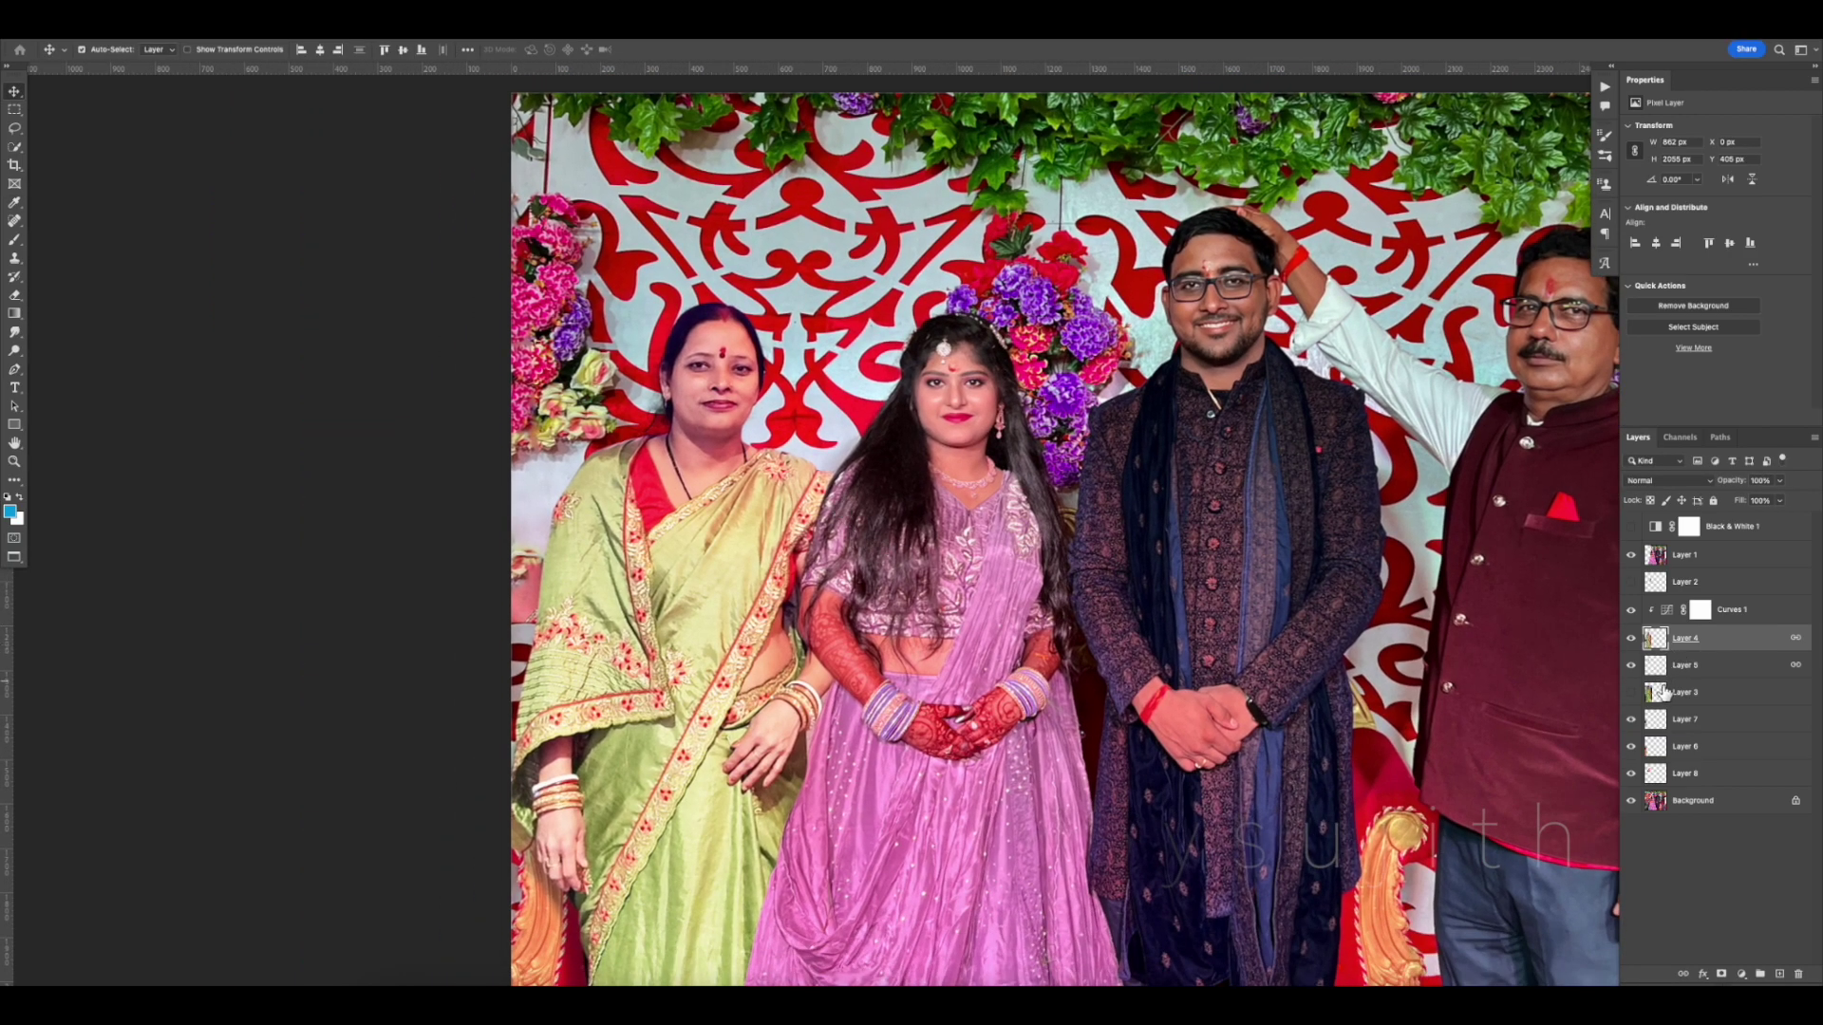
Show Layer 2 at the bride's hair edge, brighten it by lowering its Levels white input, and blend it with Multiply
left_click(1631, 583)
left_click(1686, 585)
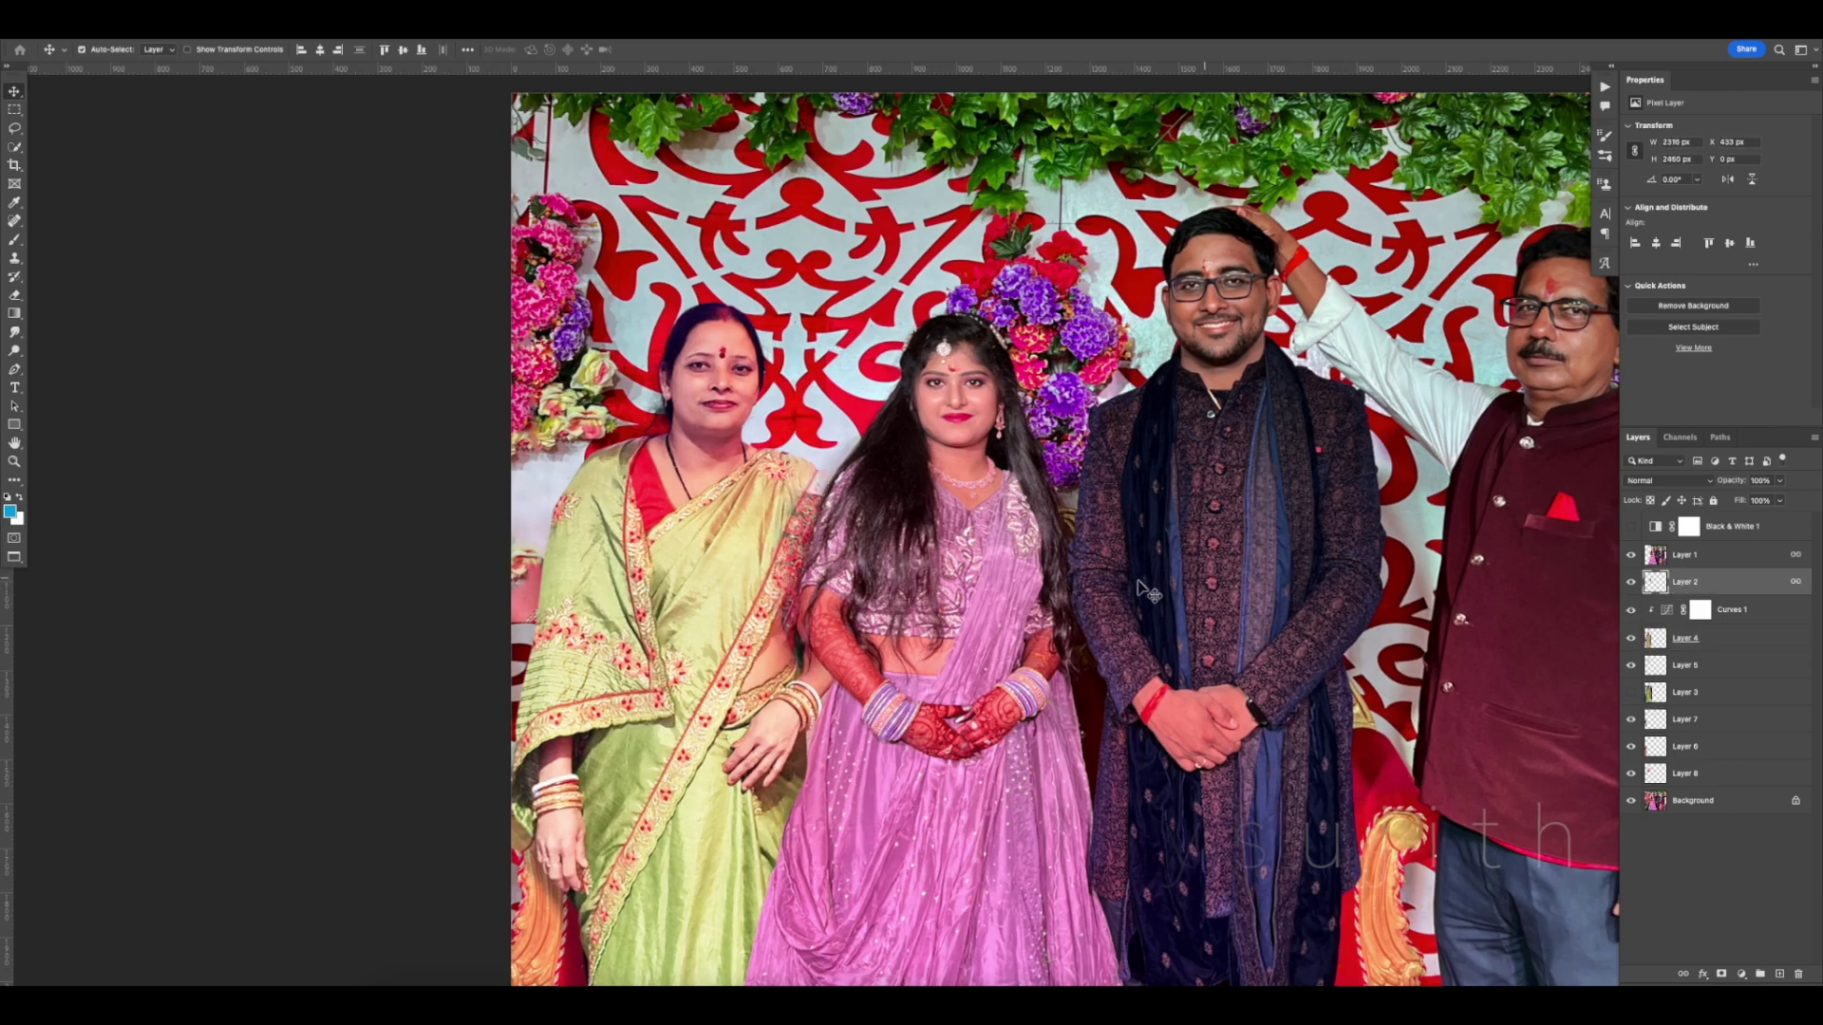
key("ctrl+u")
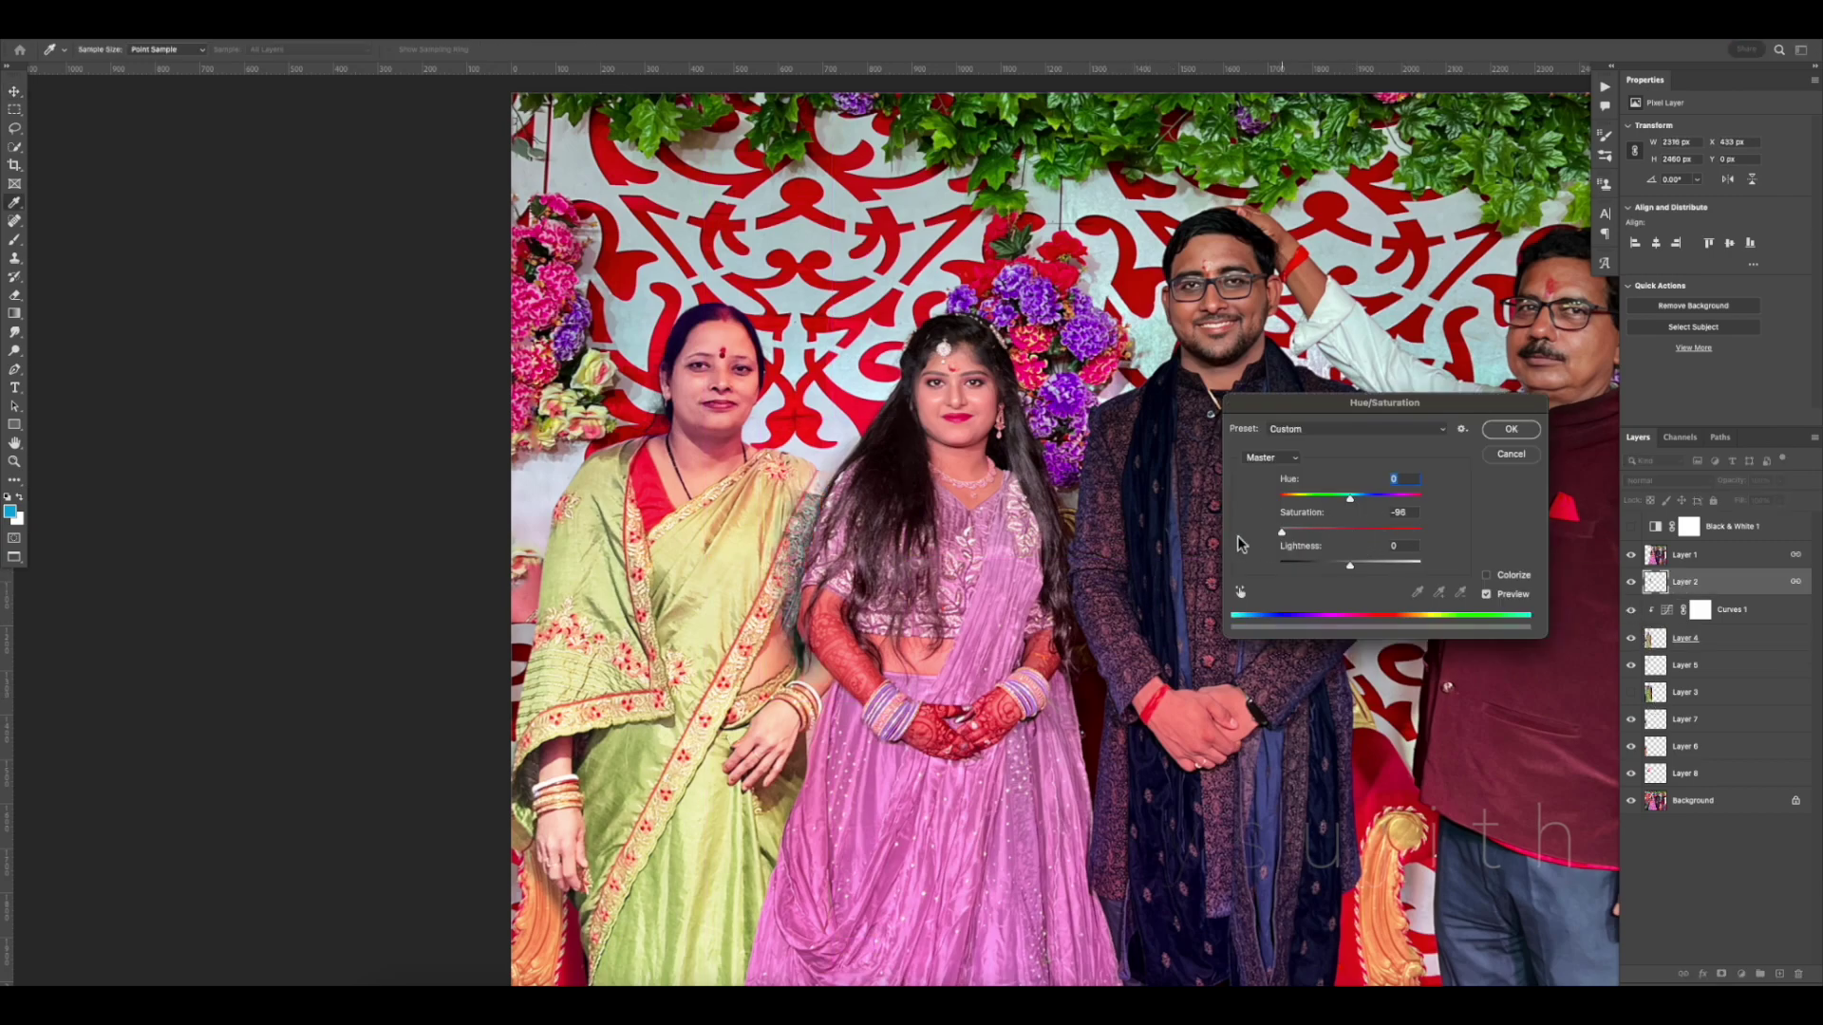
key("Escape")
key("v")
scroll(756, 567, "up", 3)
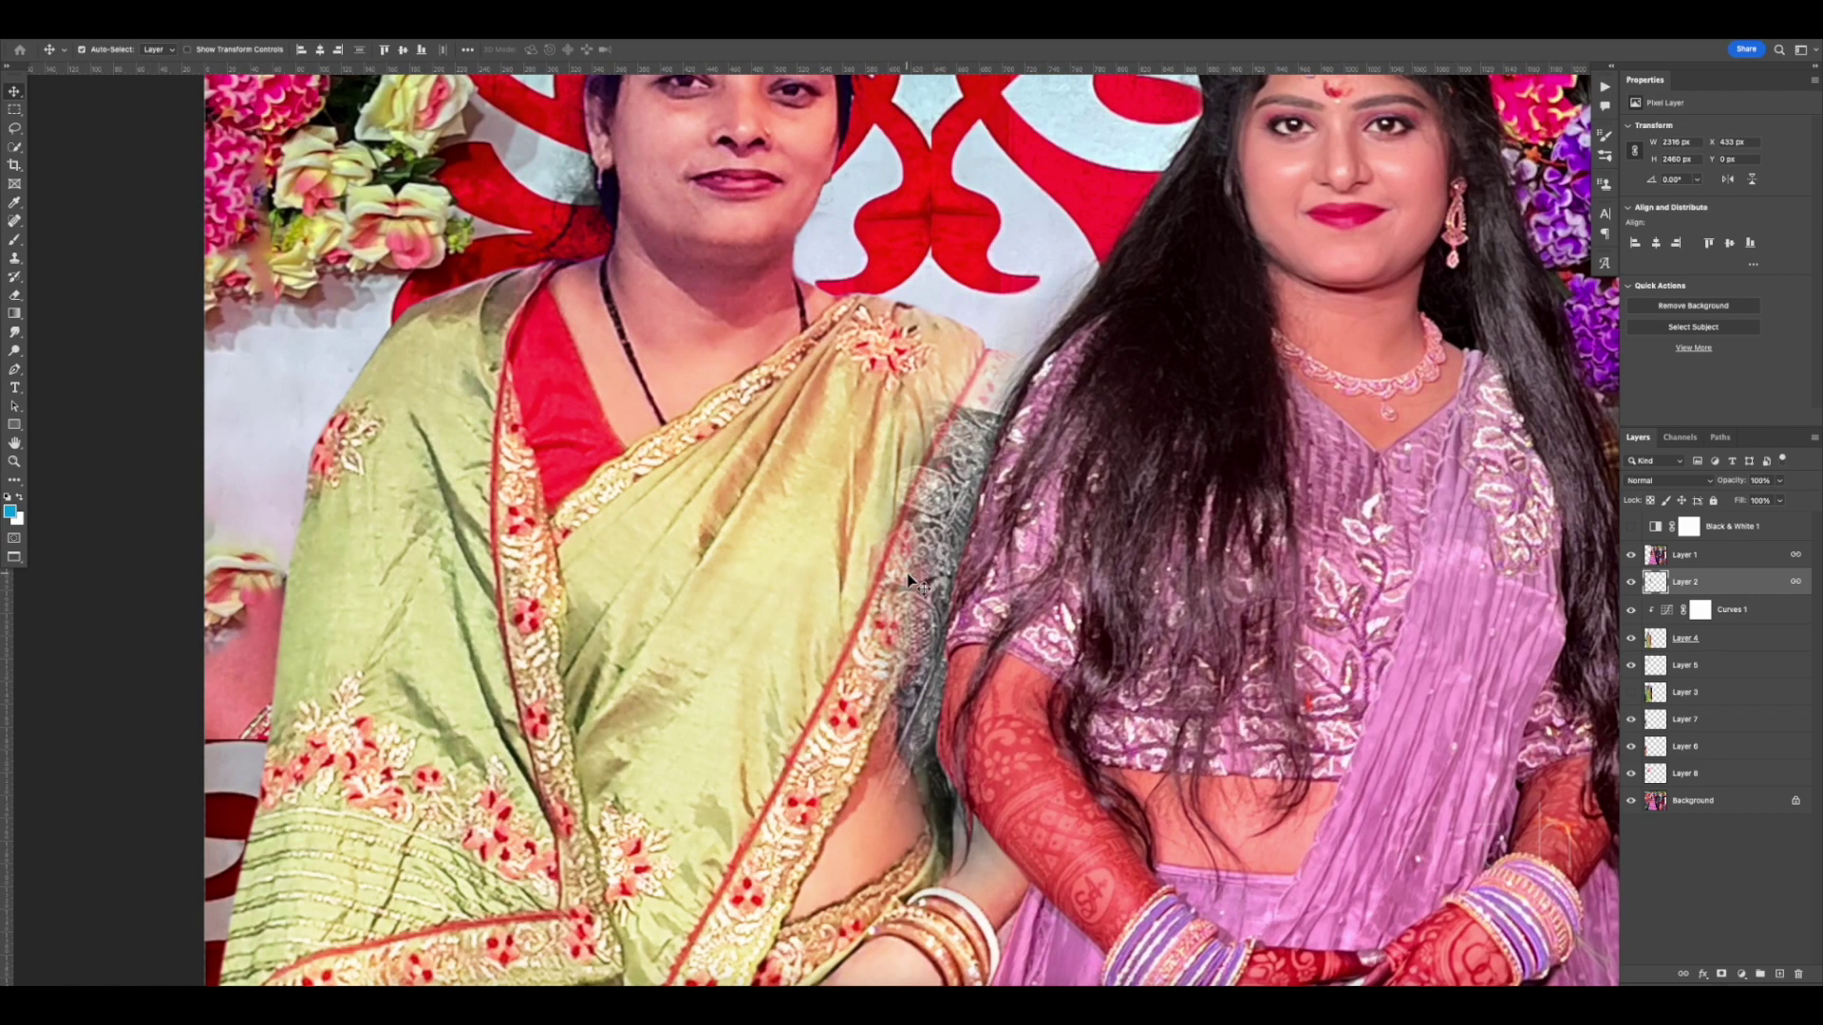
key("ctrl+l")
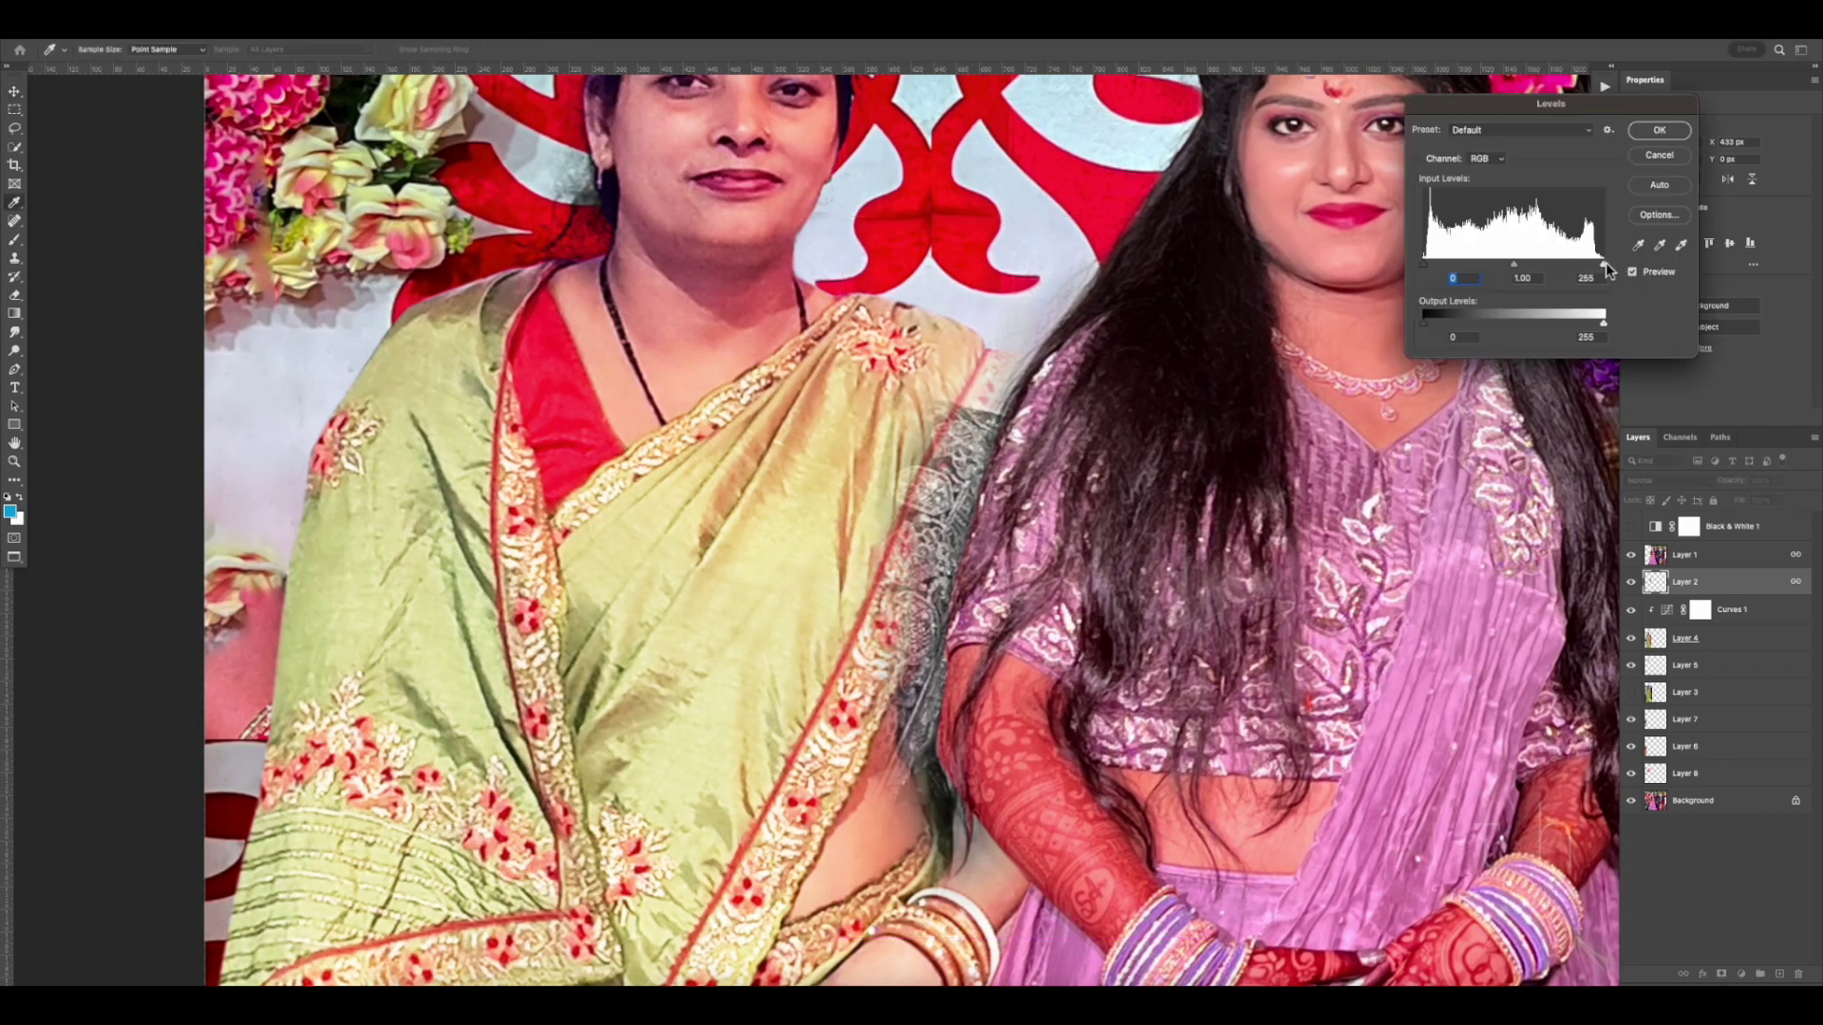
left_click_drag(1603, 264, 1562, 265)
key("Return")
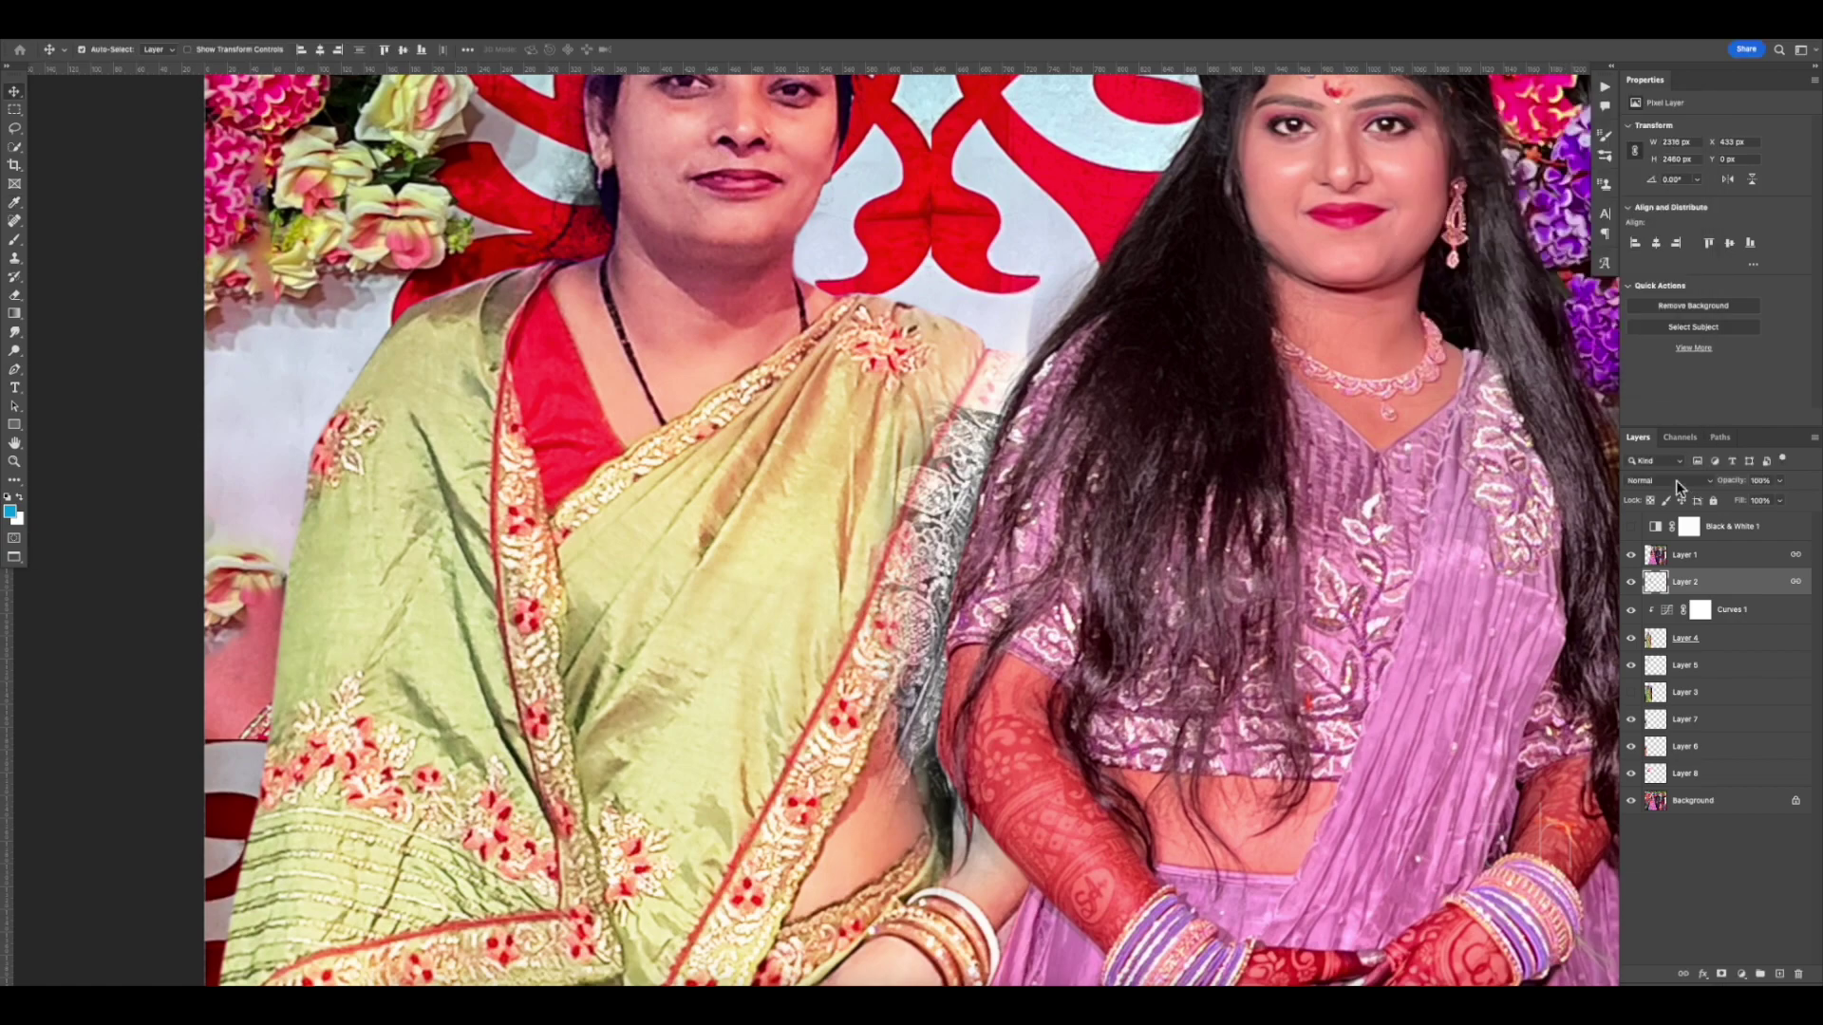
left_click(1673, 481)
left_click(1670, 532)
Erase Layer 2's leftover fringe between the green sari and the bride's hair, down to the woman's waist
key("e")
key("bracketleft")
key("bracketleft")
key("bracketleft")
left_click_drag(992, 413, 902, 602)
key("bracketright")
mouse_move(949, 475)
left_mouse_down()
mouse_move(919, 589)
mouse_move(970, 497)
mouse_move(967, 475)
mouse_move(907, 730)
left_mouse_up()
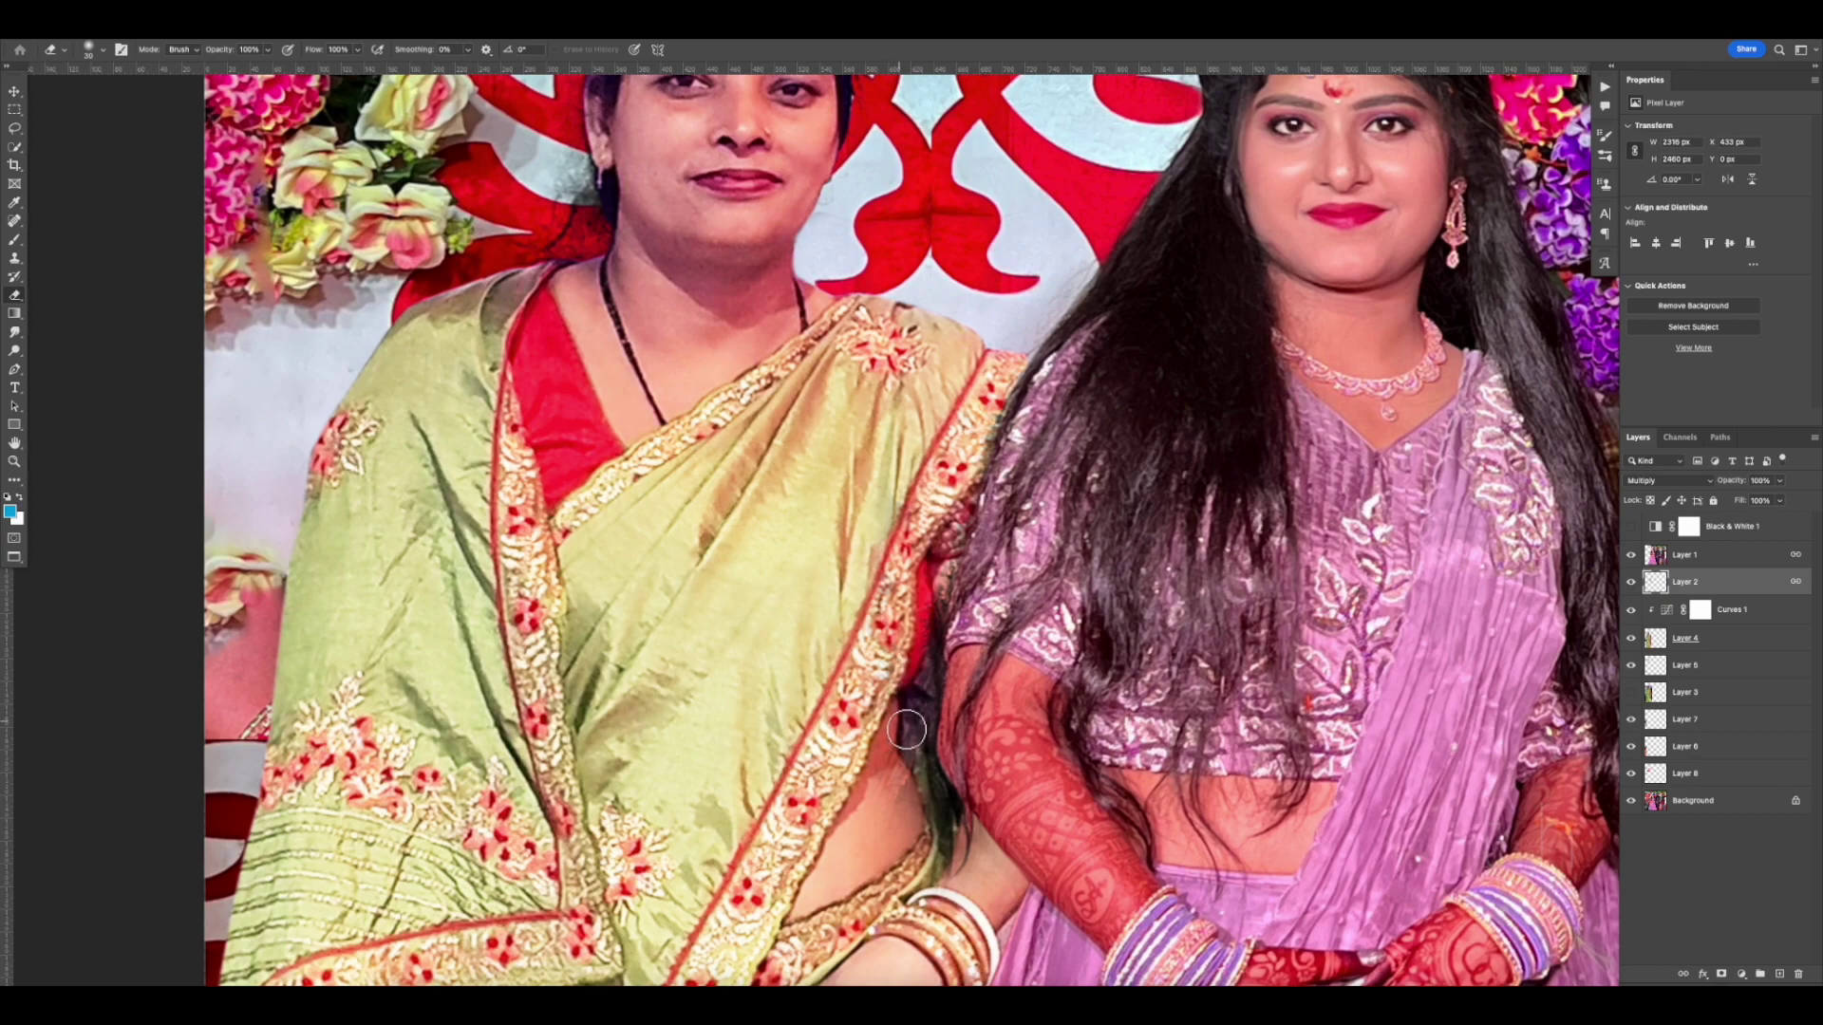
key("bracketright")
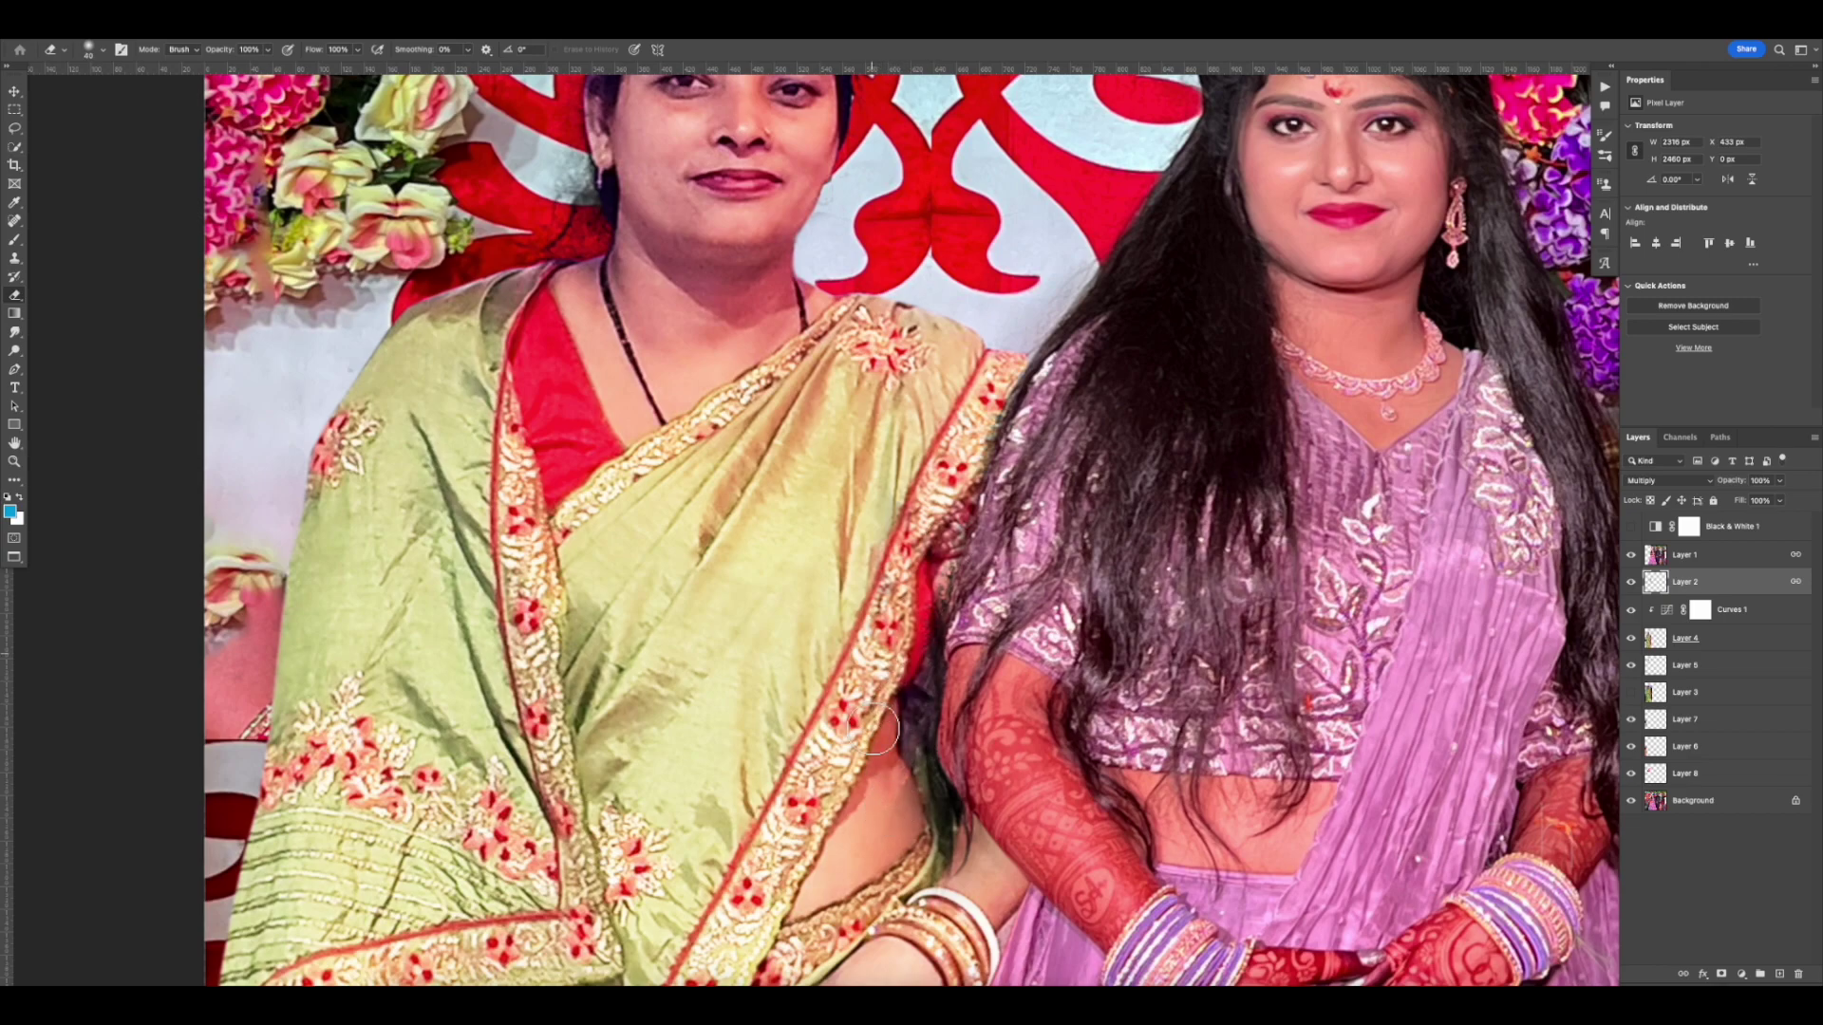
left_click_drag(902, 834, 908, 805)
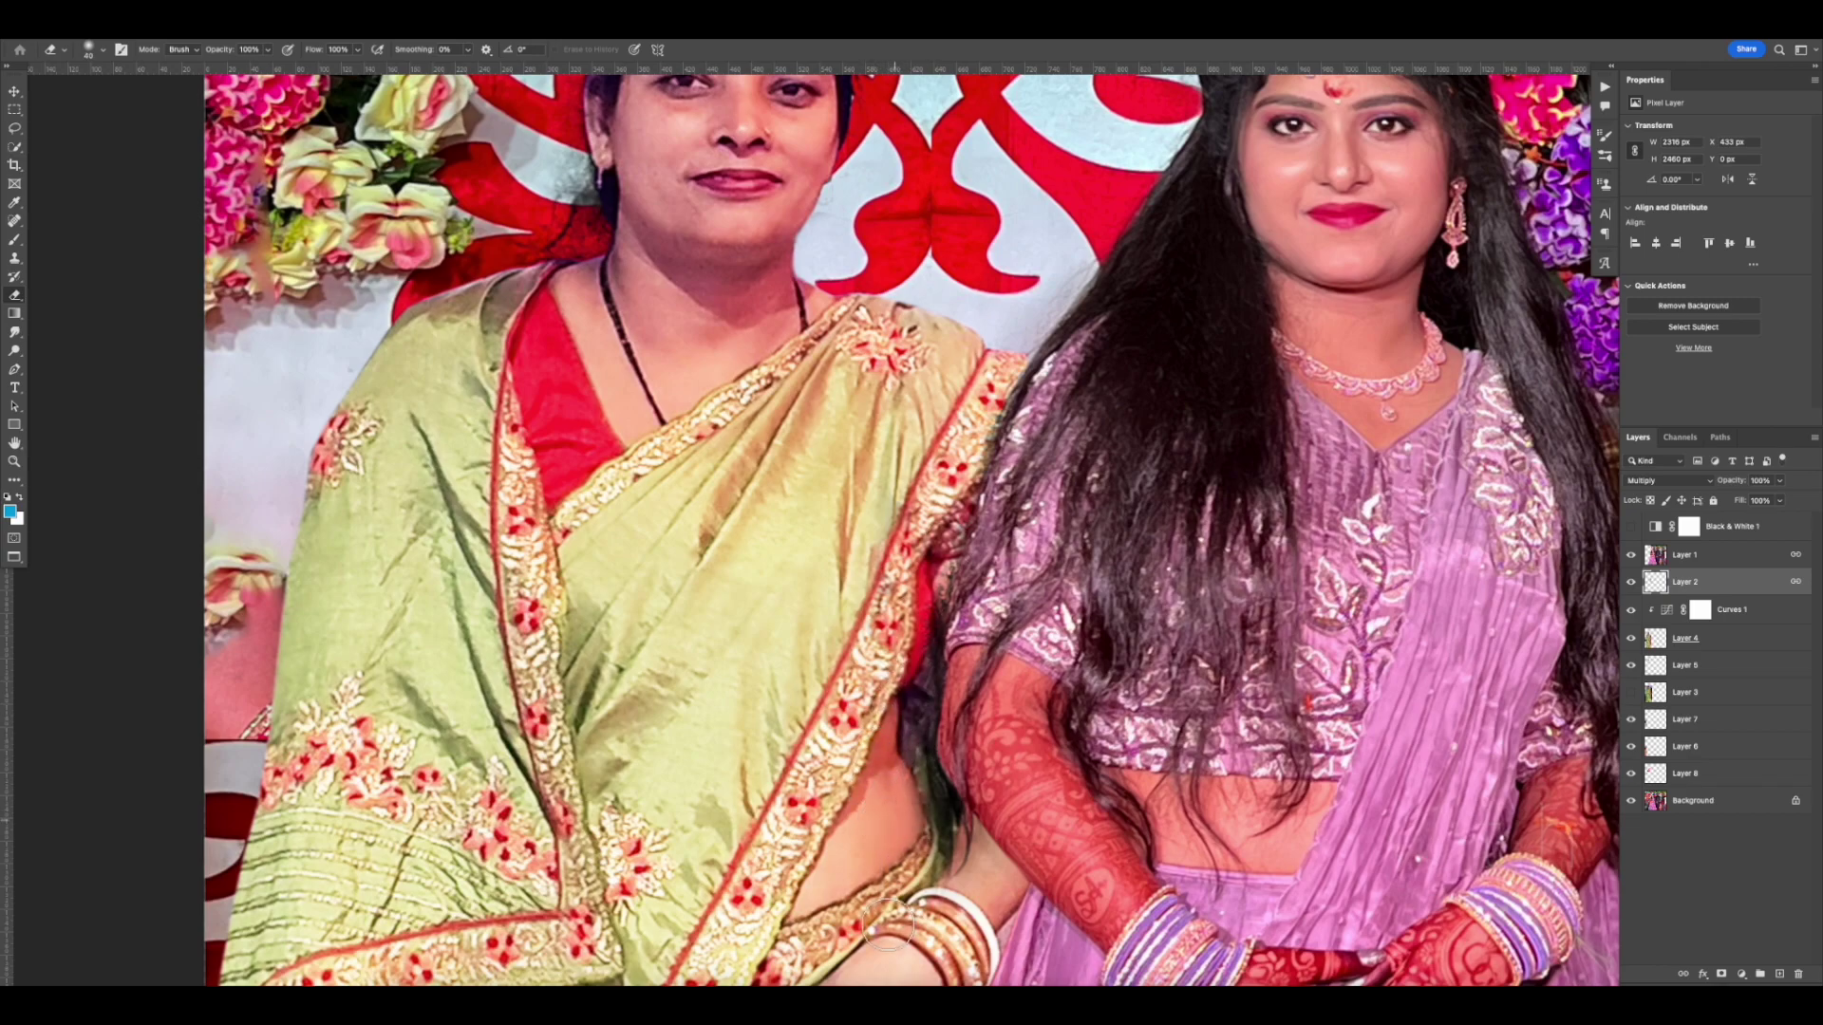
left_click(1692, 562)
mouse_move(957, 863)
left_mouse_down()
mouse_move(960, 838)
mouse_move(964, 858)
left_mouse_up()
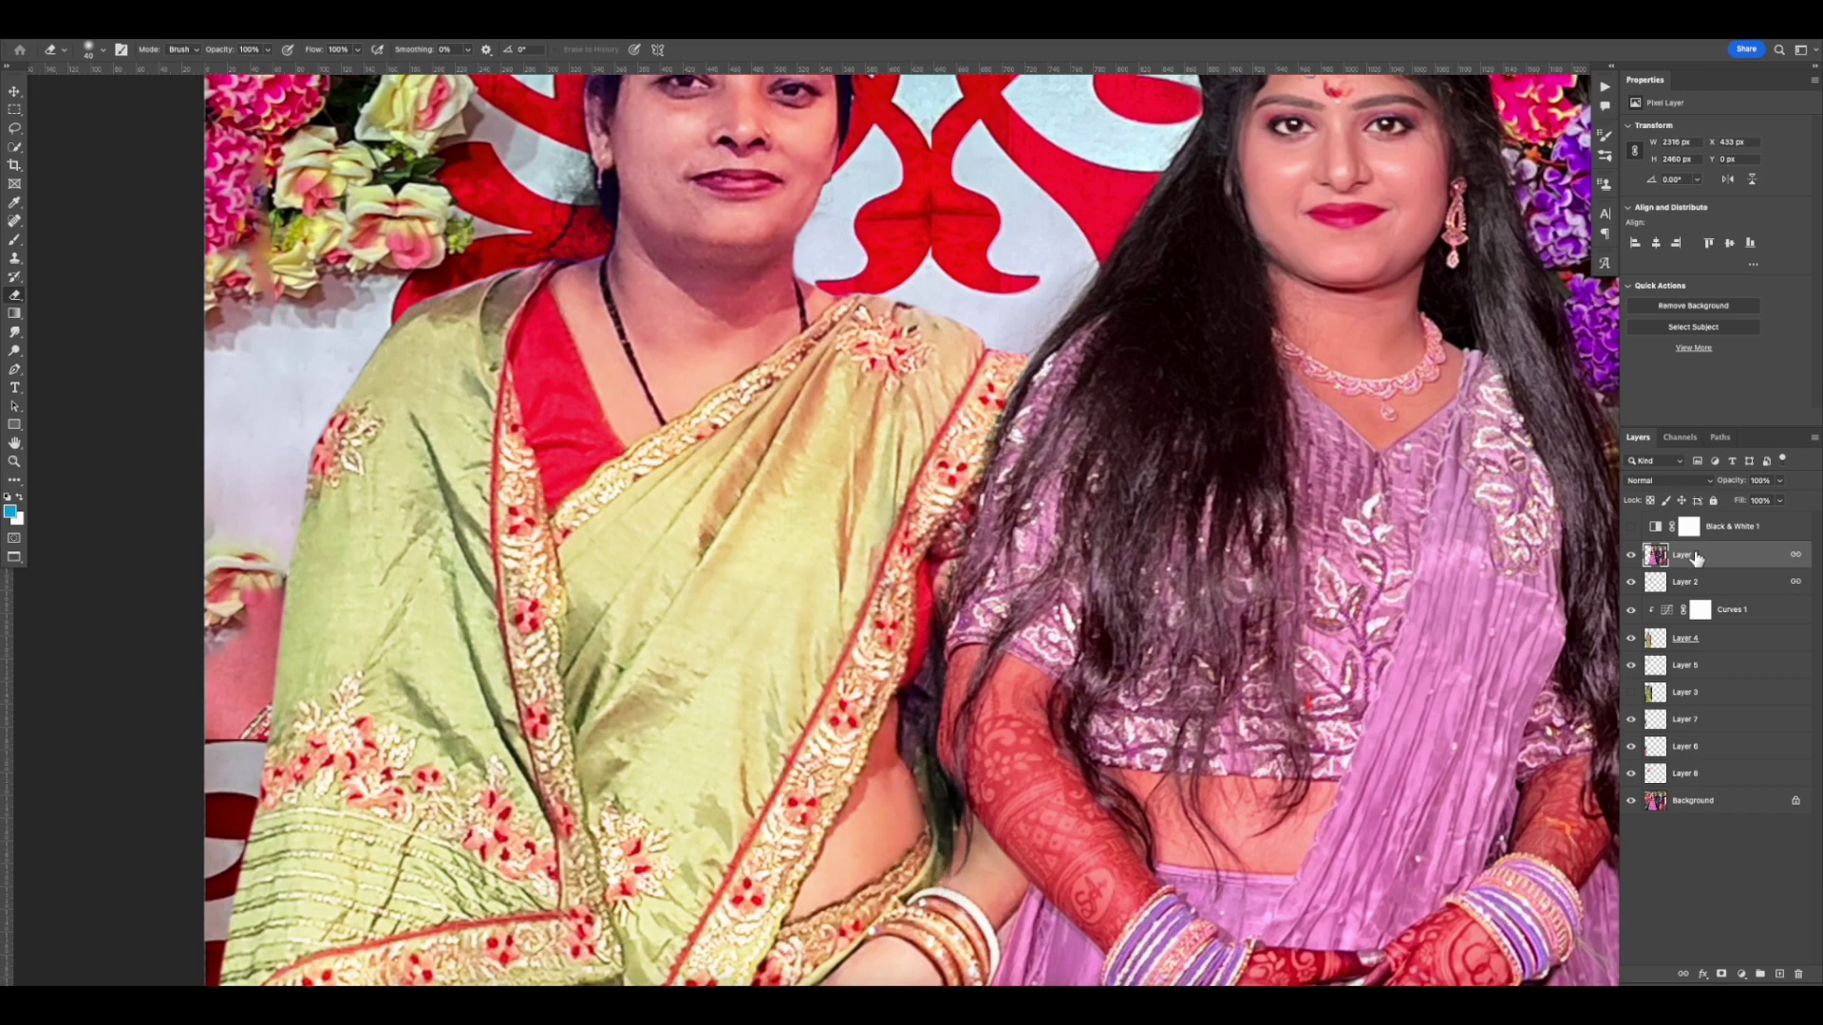
left_click(1689, 584)
scroll(807, 674, "down", 5)
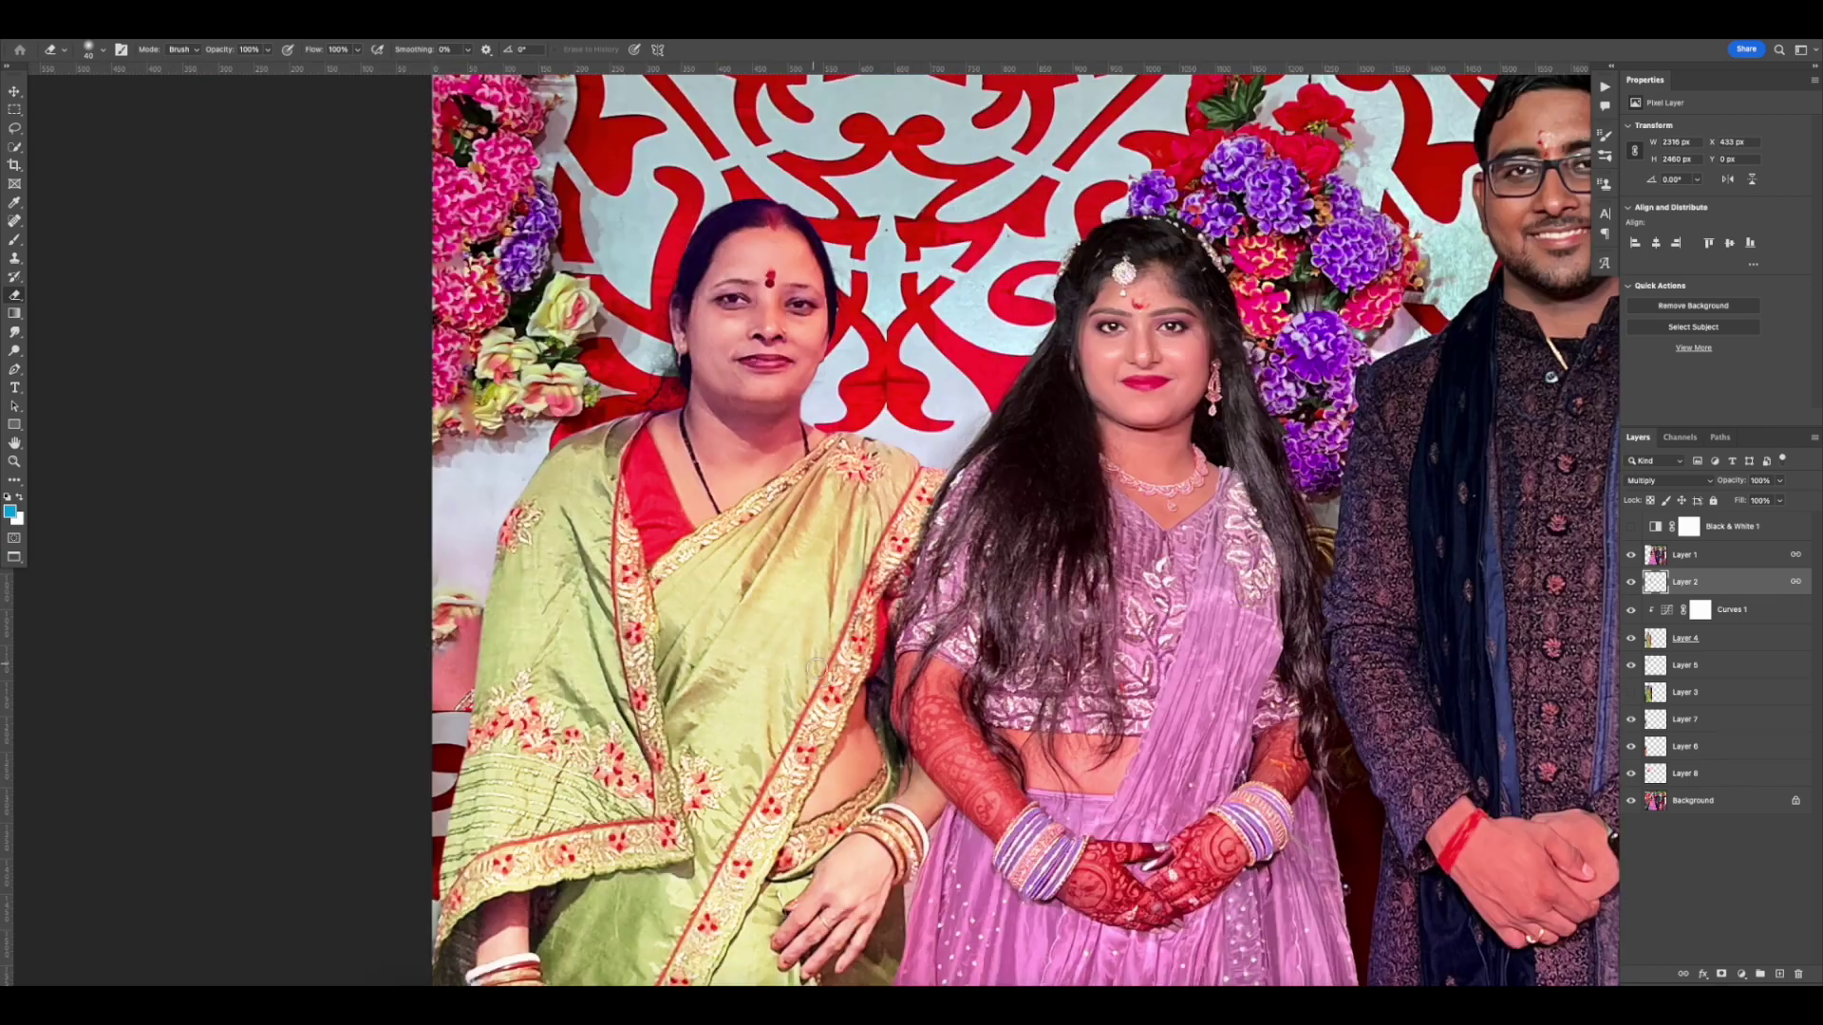
left_click_drag(1086, 670, 881, 514)
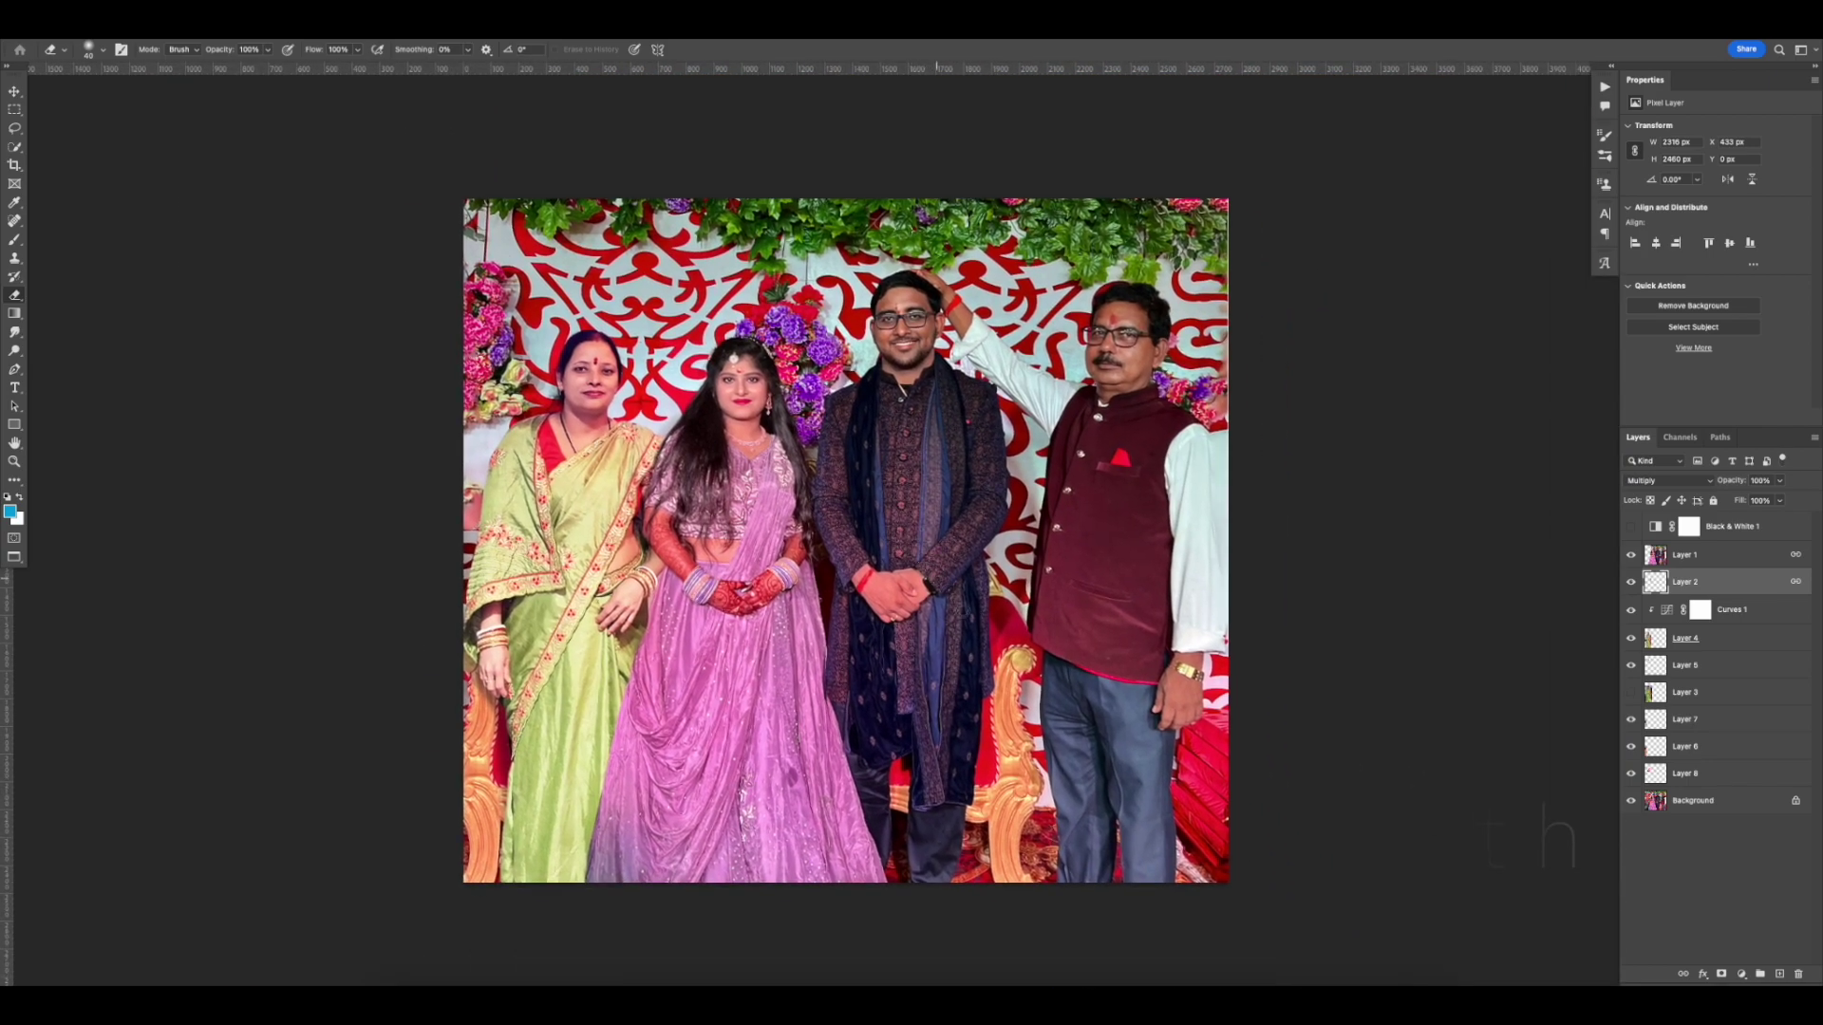
scroll(981, 665, "down", 2)
scroll(722, 633, "up", 2)
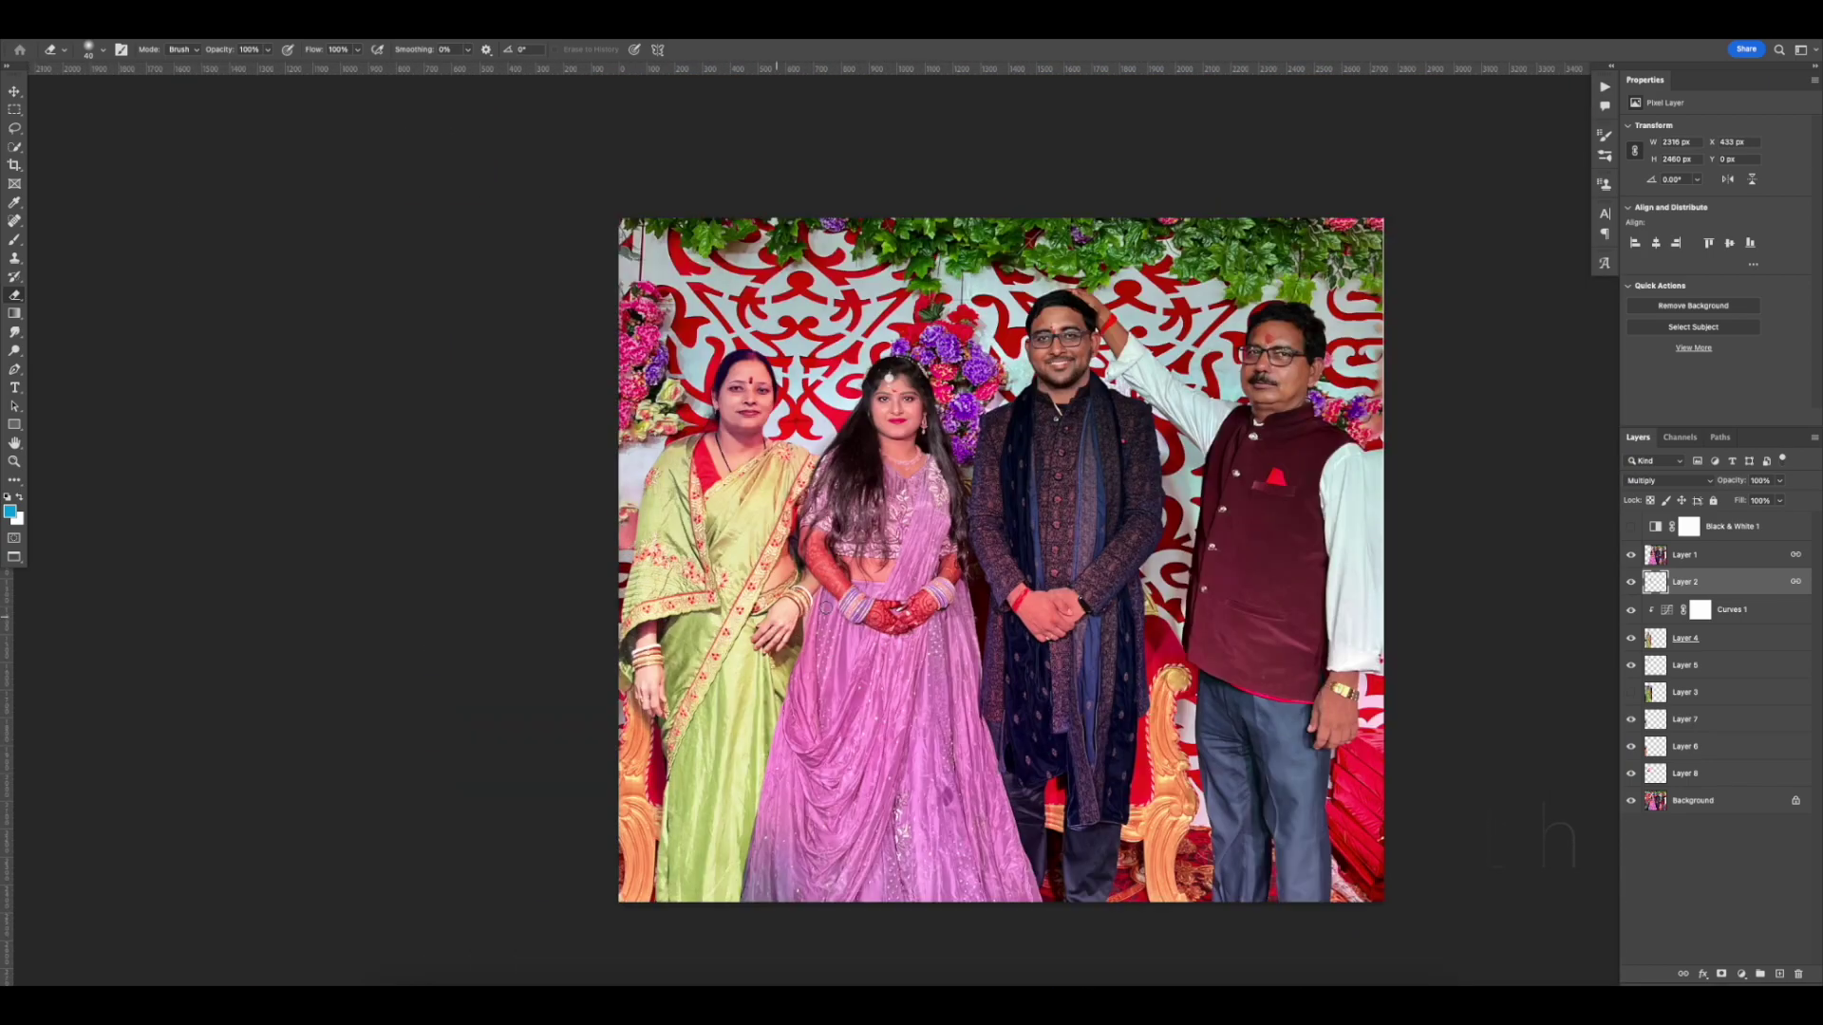
Target the Curves 1 layer mask and prepare a black brush at 28% opacity
key("l")
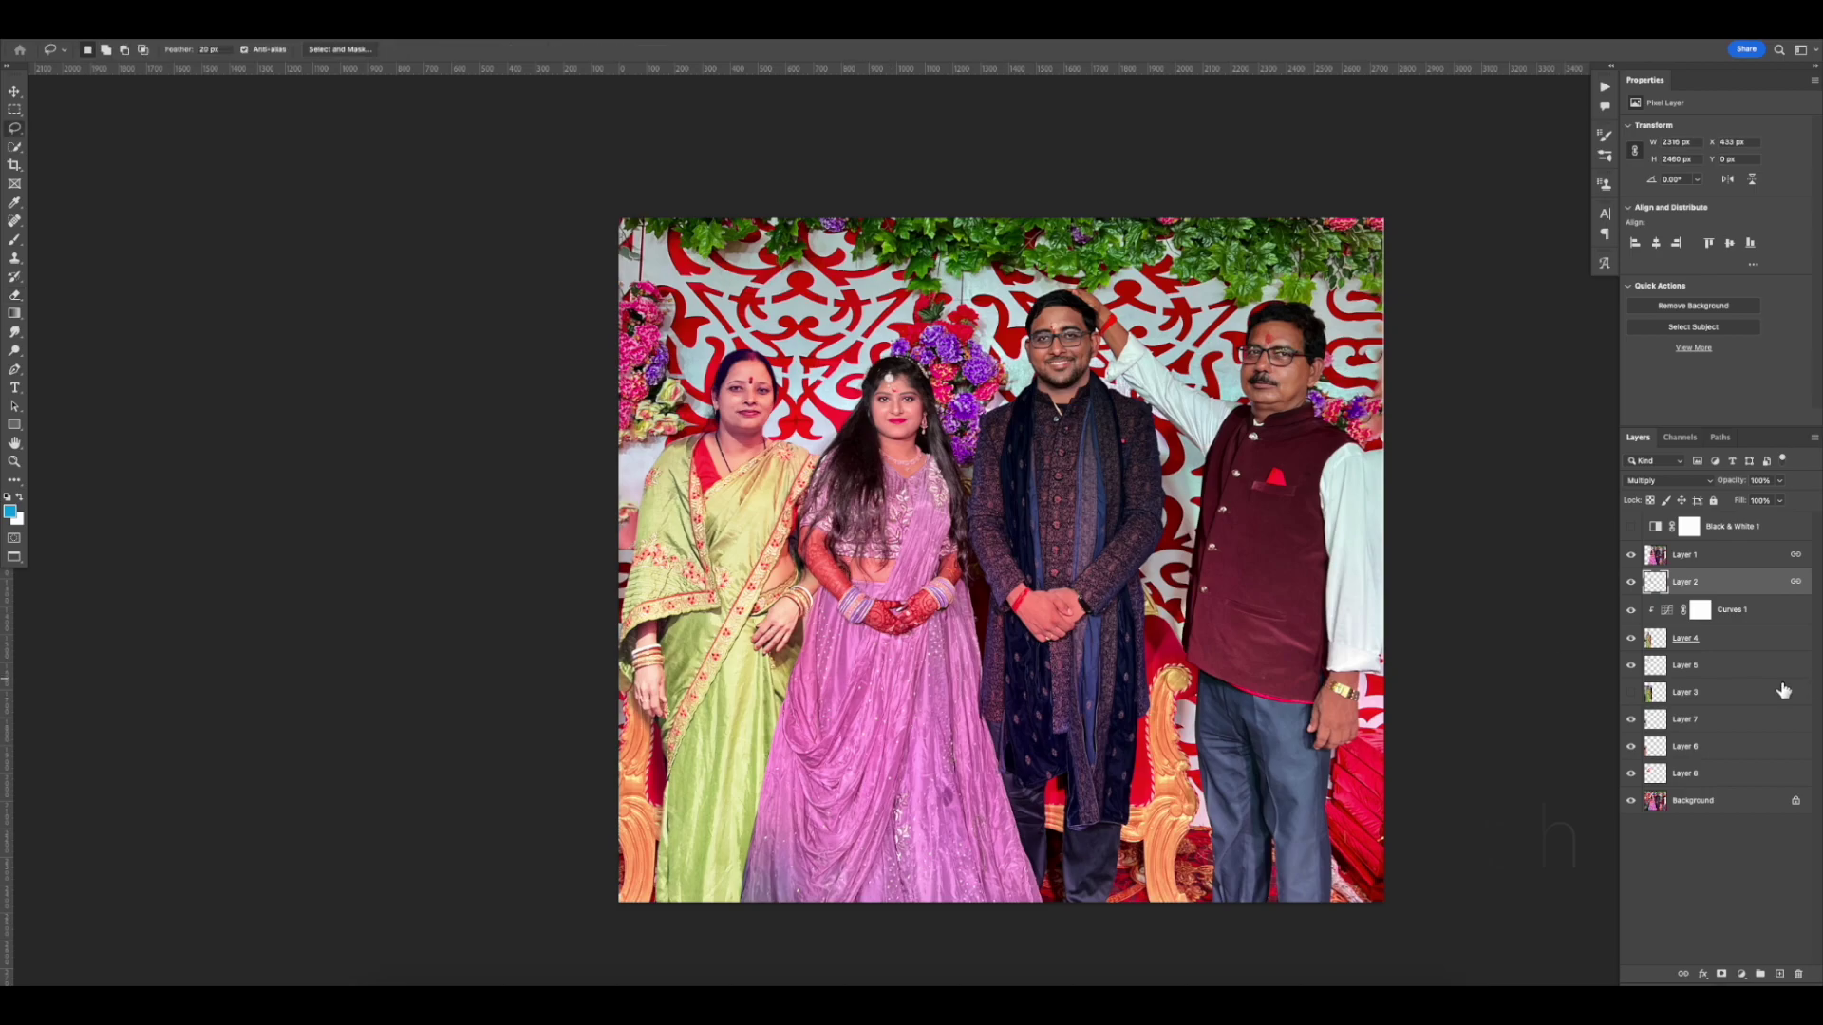
left_click(1680, 646)
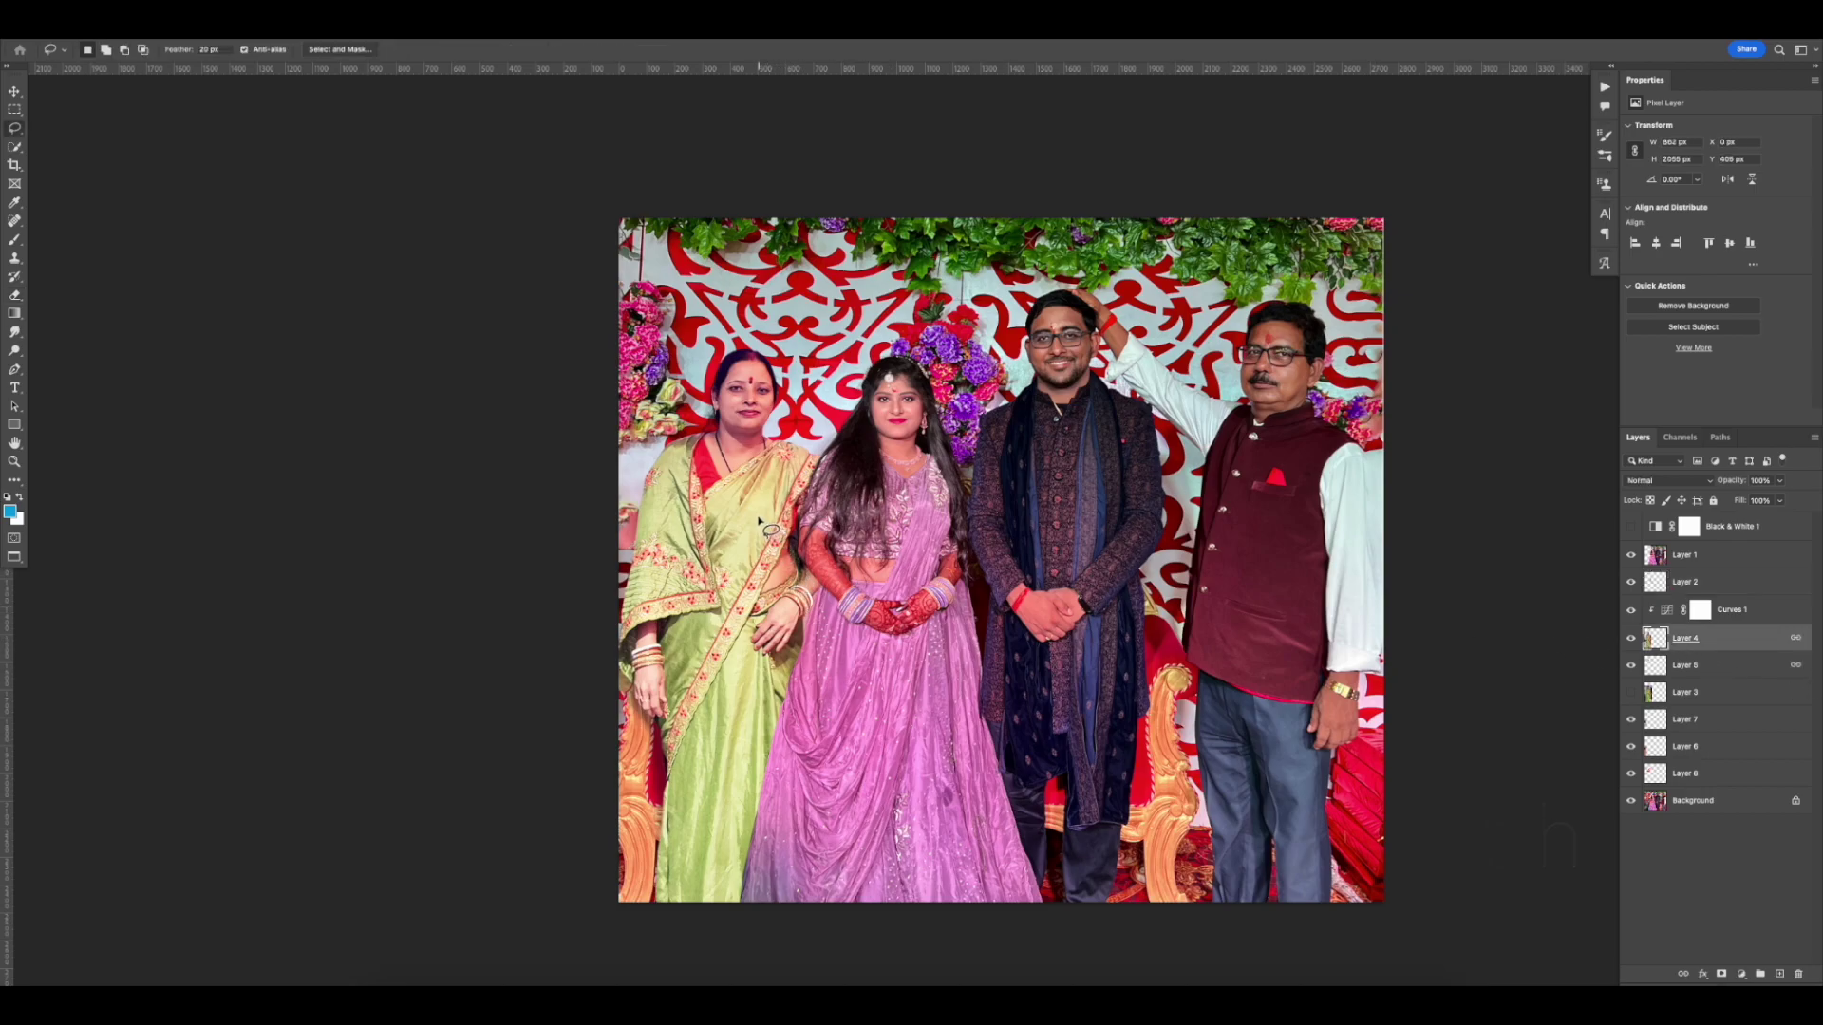
left_click(1702, 613)
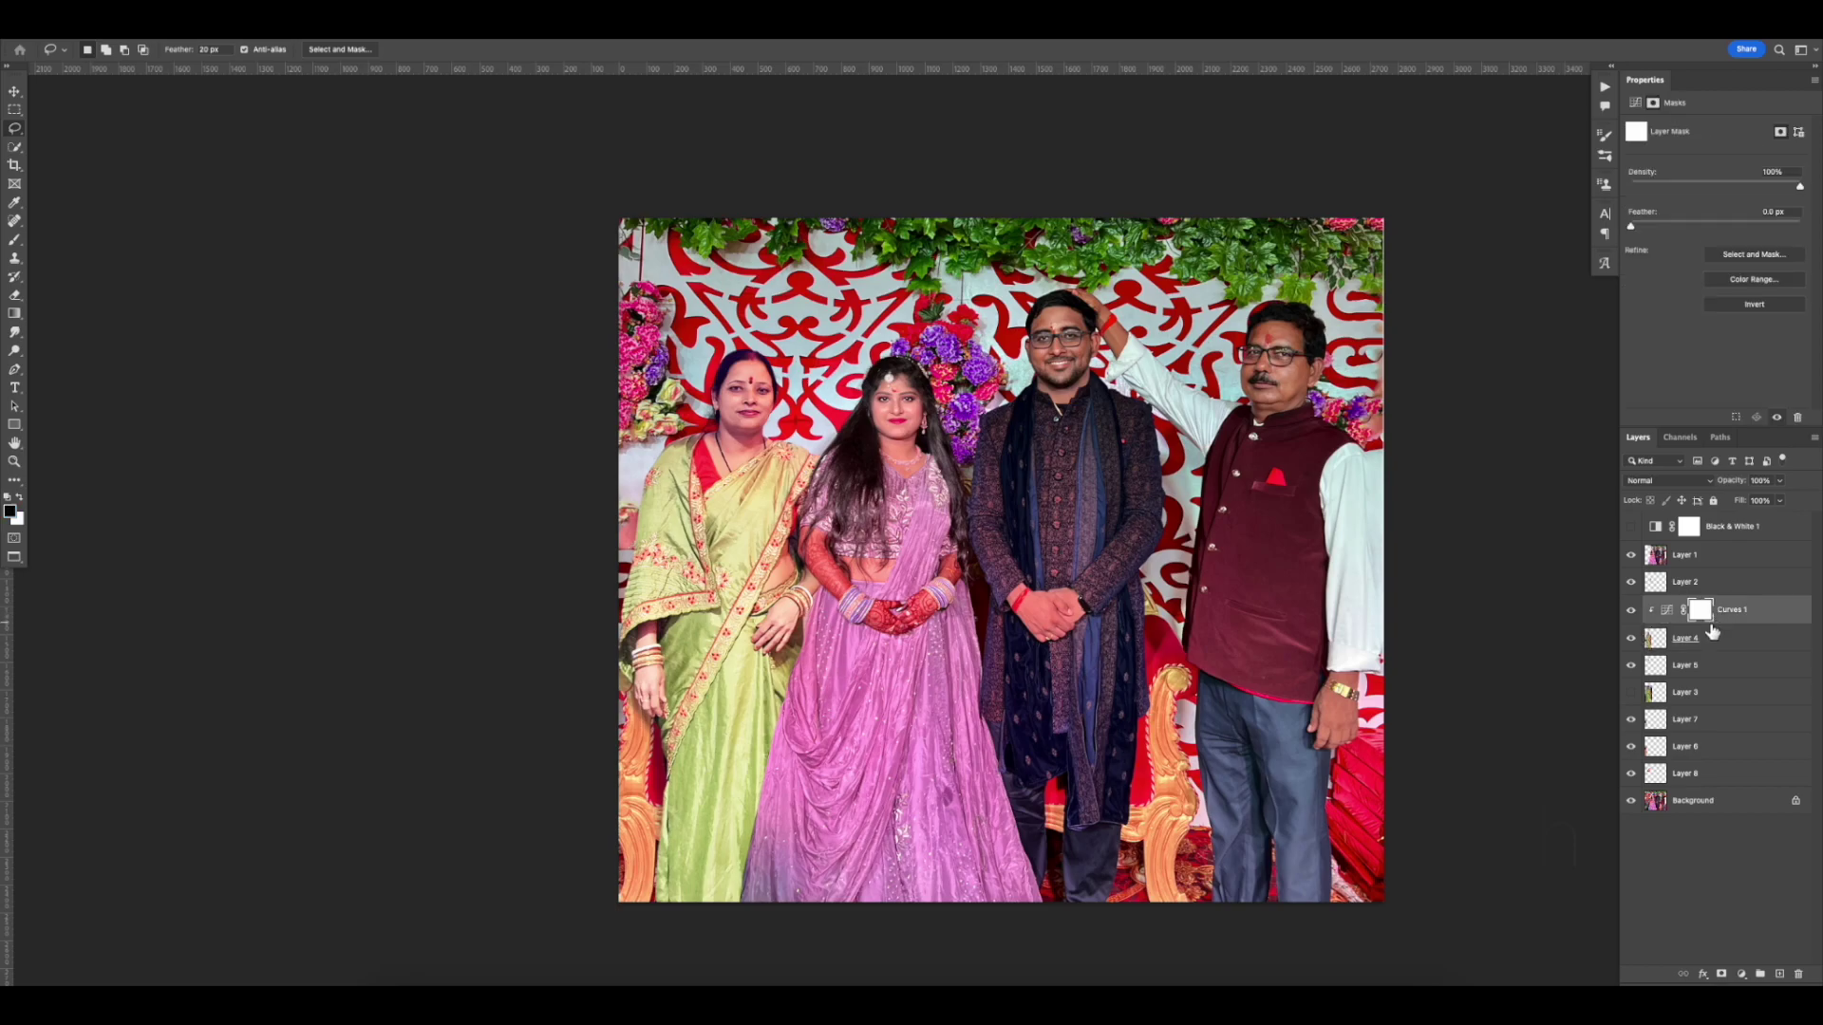
left_click(14, 239)
left_click_drag(325, 53, 277, 72)
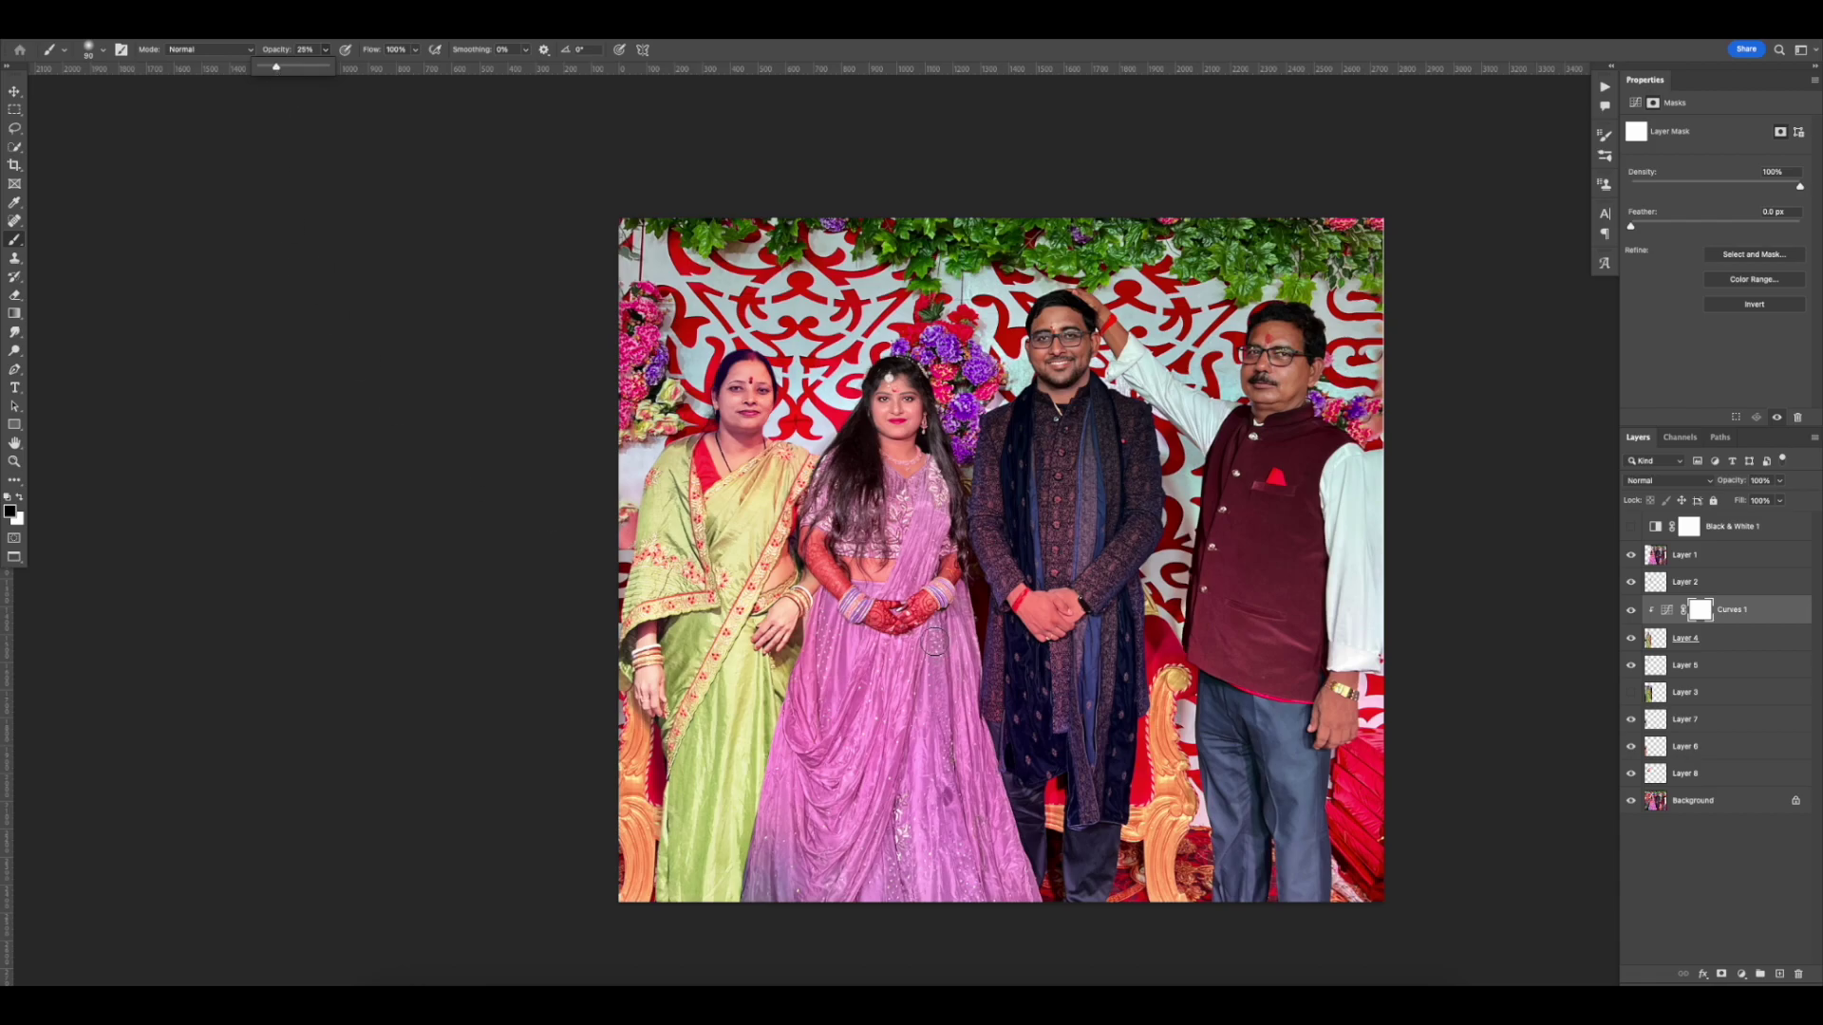
left_click(915, 681)
Paint the Curves 1 mask over the green sari with a soft 500 px brush to tone down the brightening
key("bracketright")
key("bracketright")
key("bracketright")
key("bracketright")
key("bracketright")
key("bracketright")
key("bracketright")
key("bracketright")
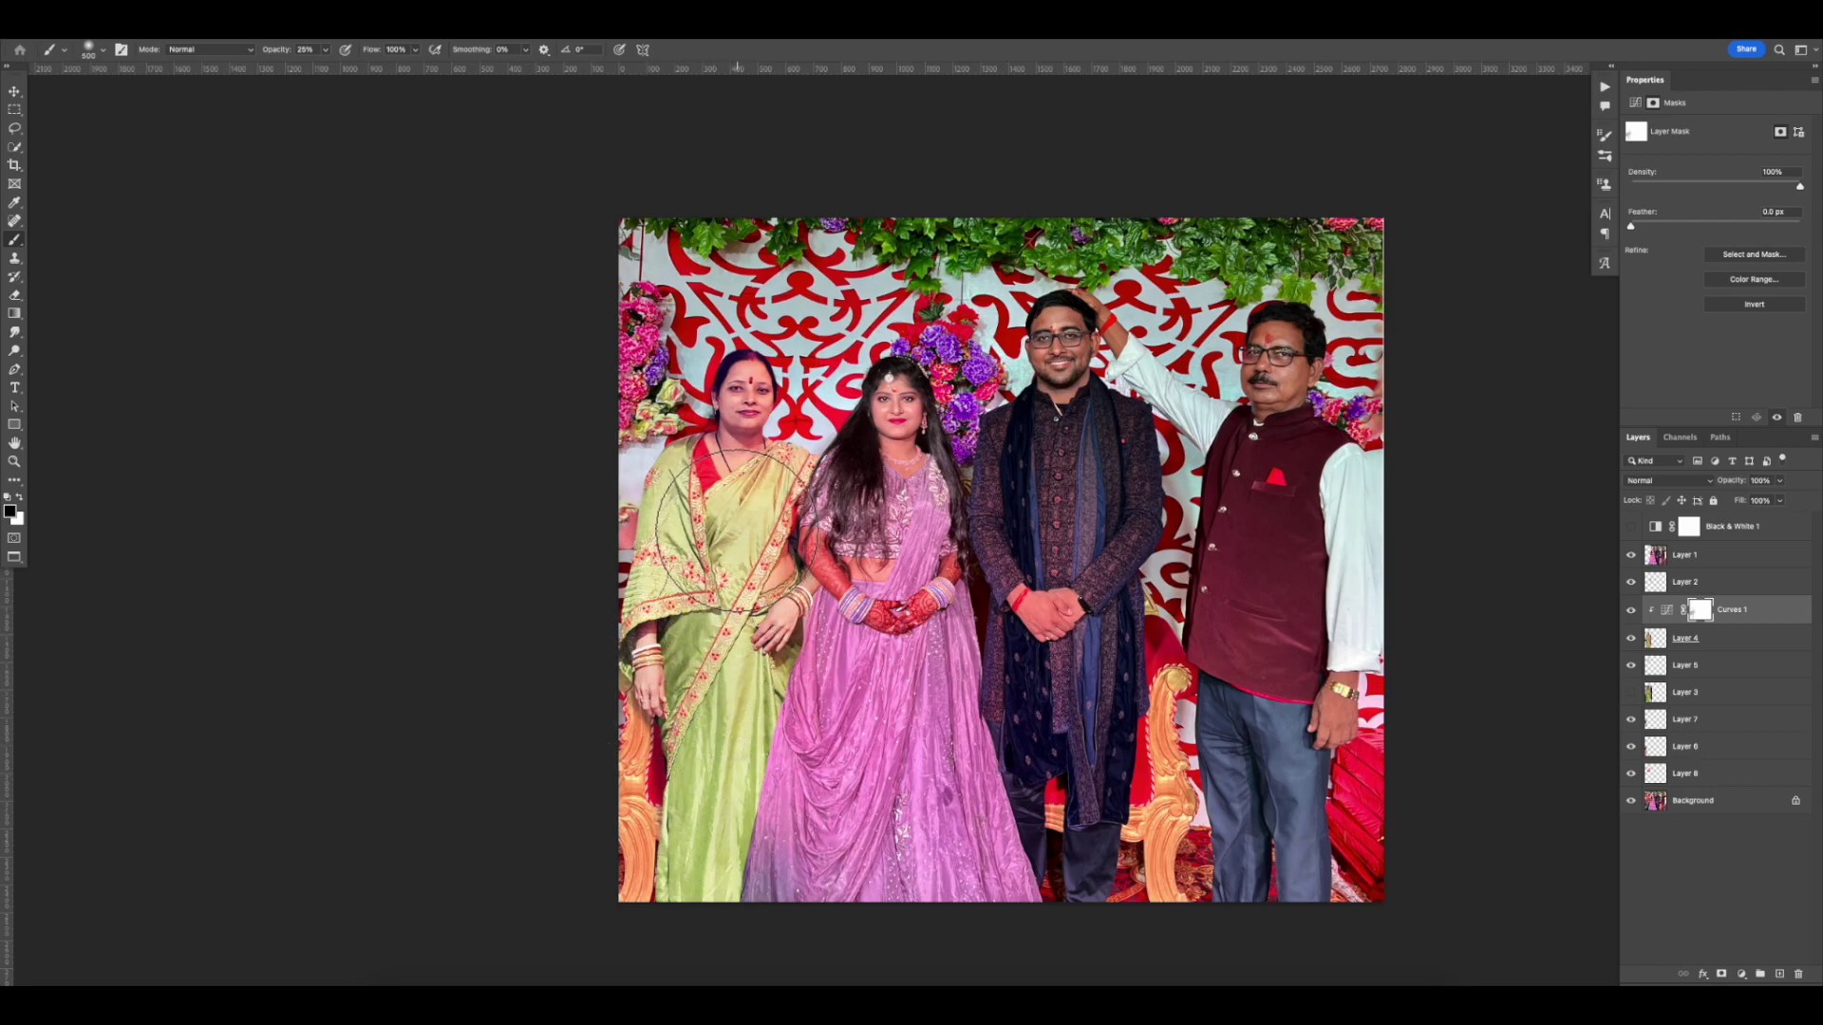
key("bracketright")
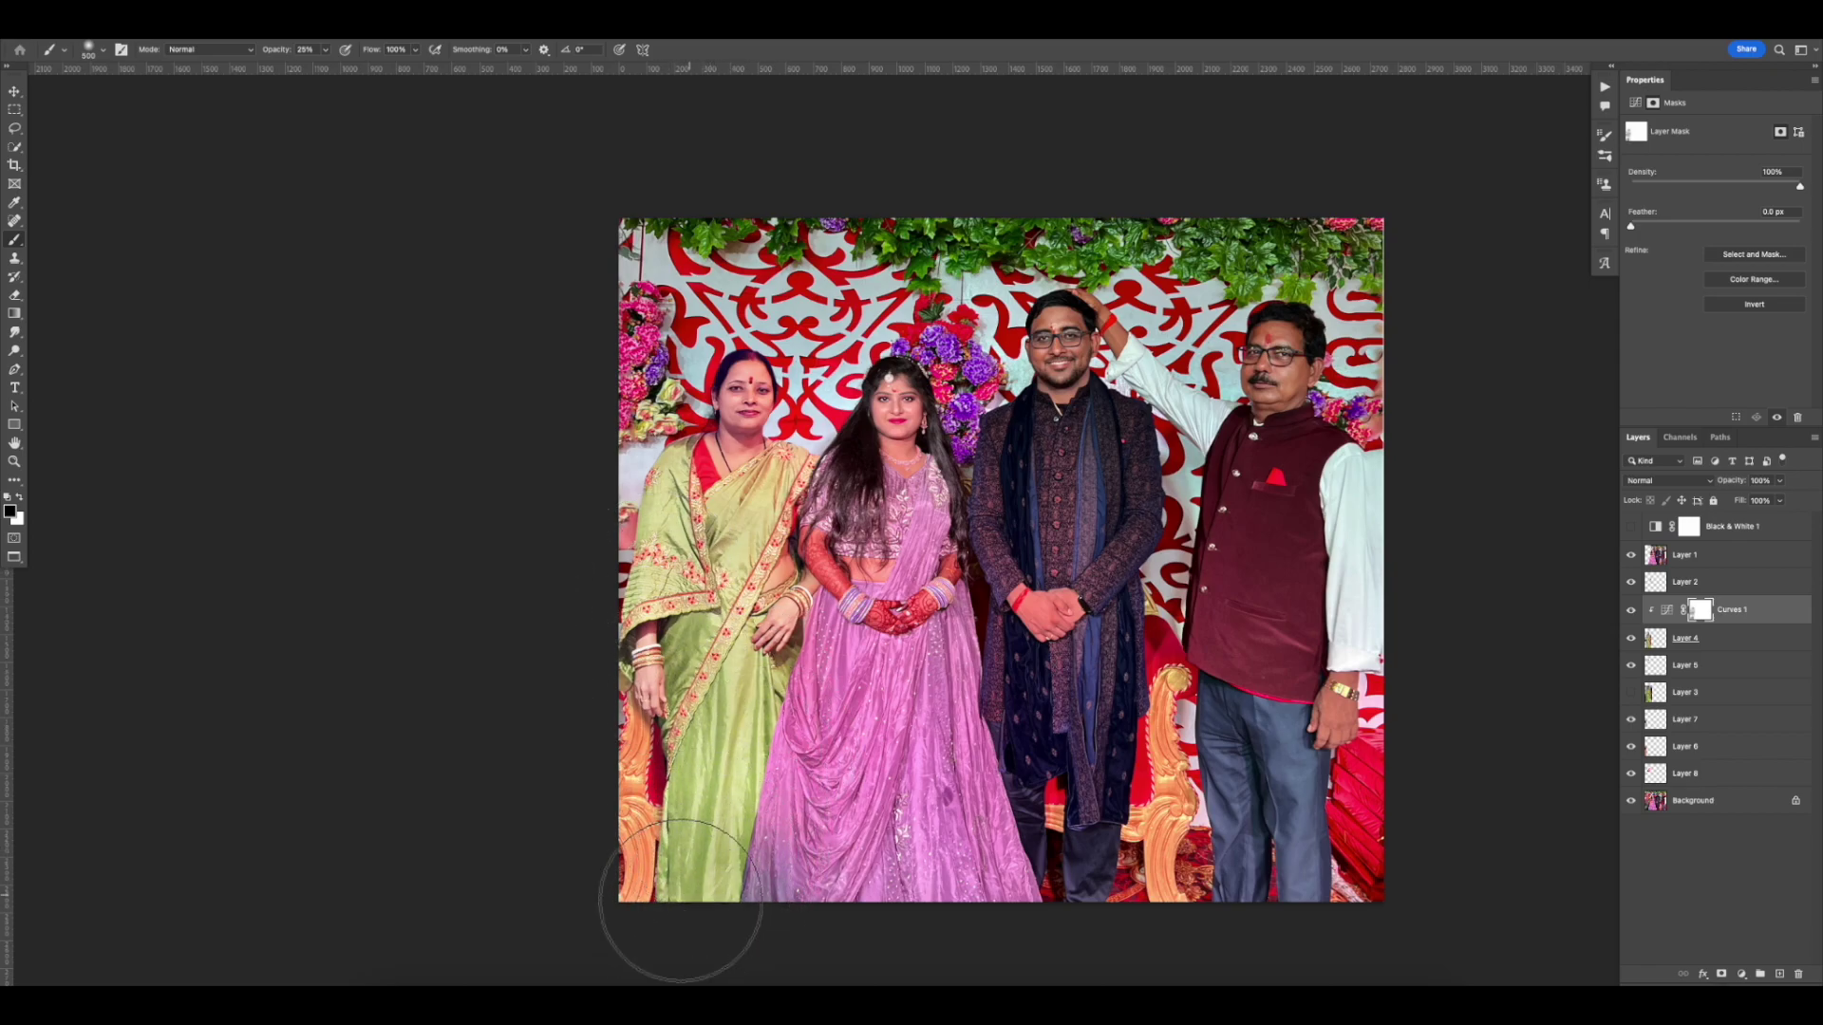
Darken the sari's edge beside the bride by painting the Curves 1 mask with a smaller brush
key("bracketleft")
key("bracketleft")
key("bracketleft")
key("bracketleft")
key("bracketleft")
key("bracketleft")
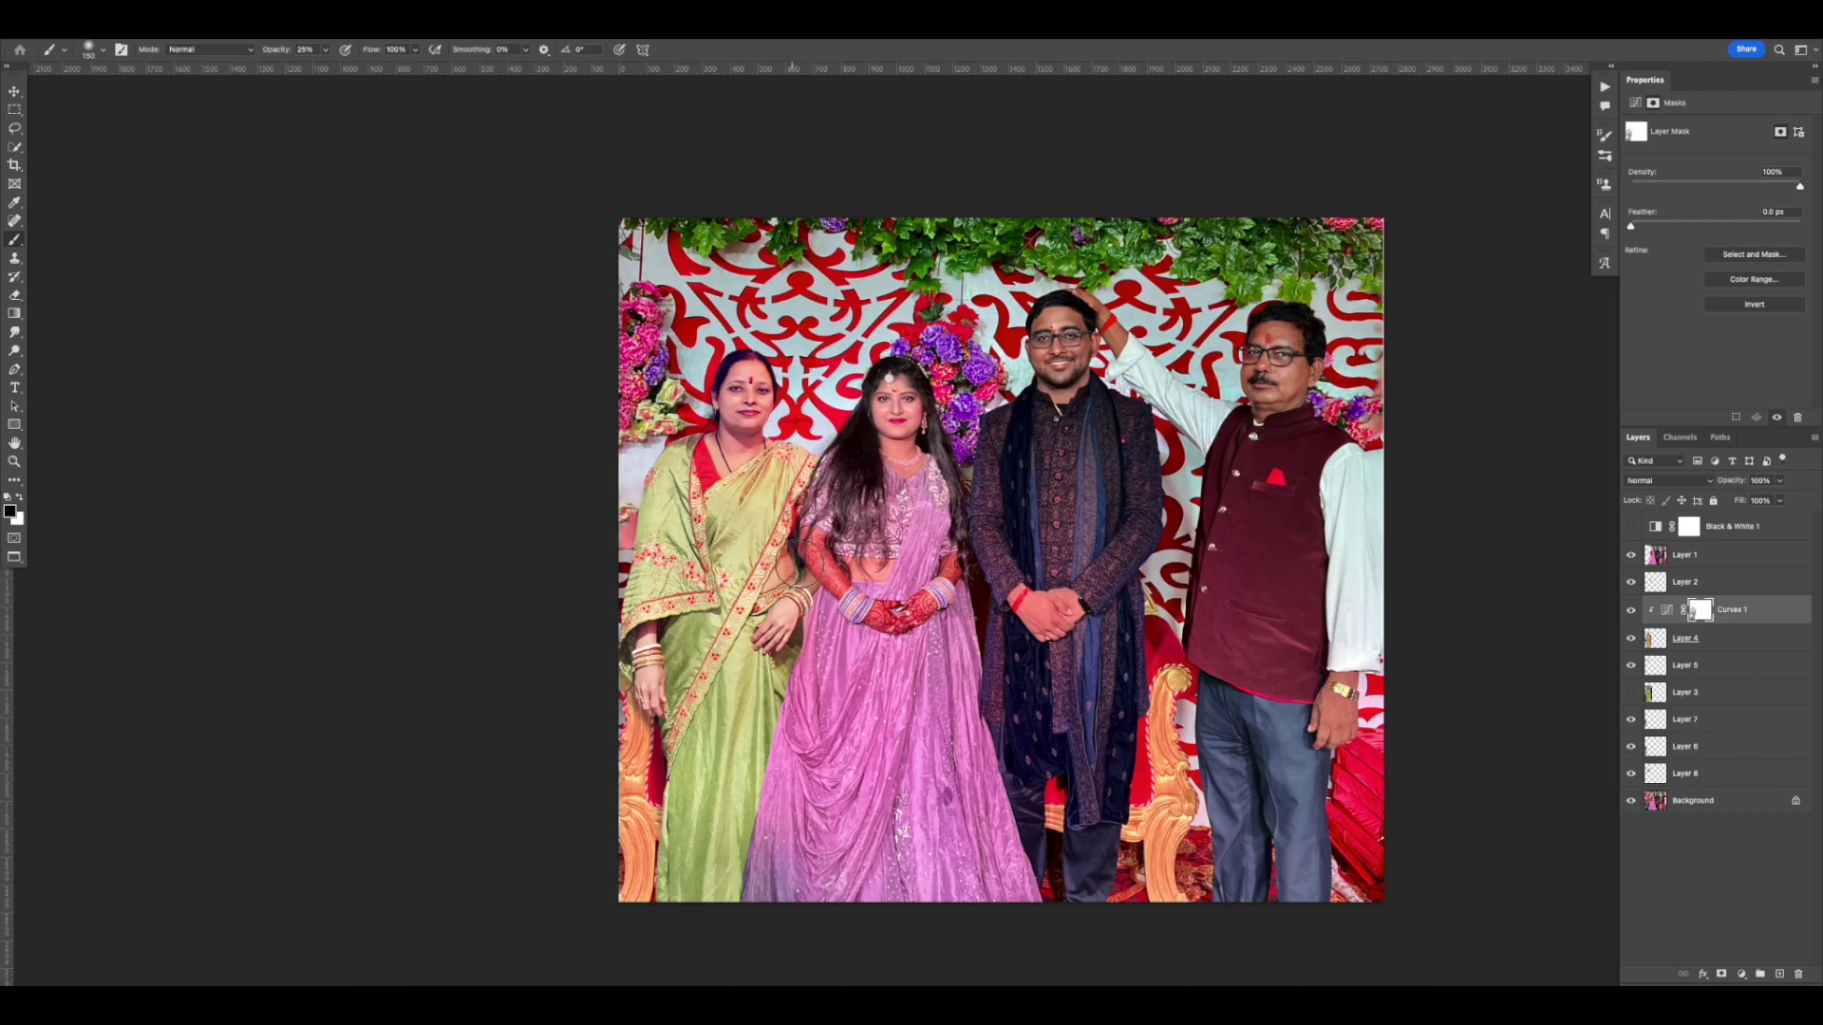
scroll(702, 645, "up", 1)
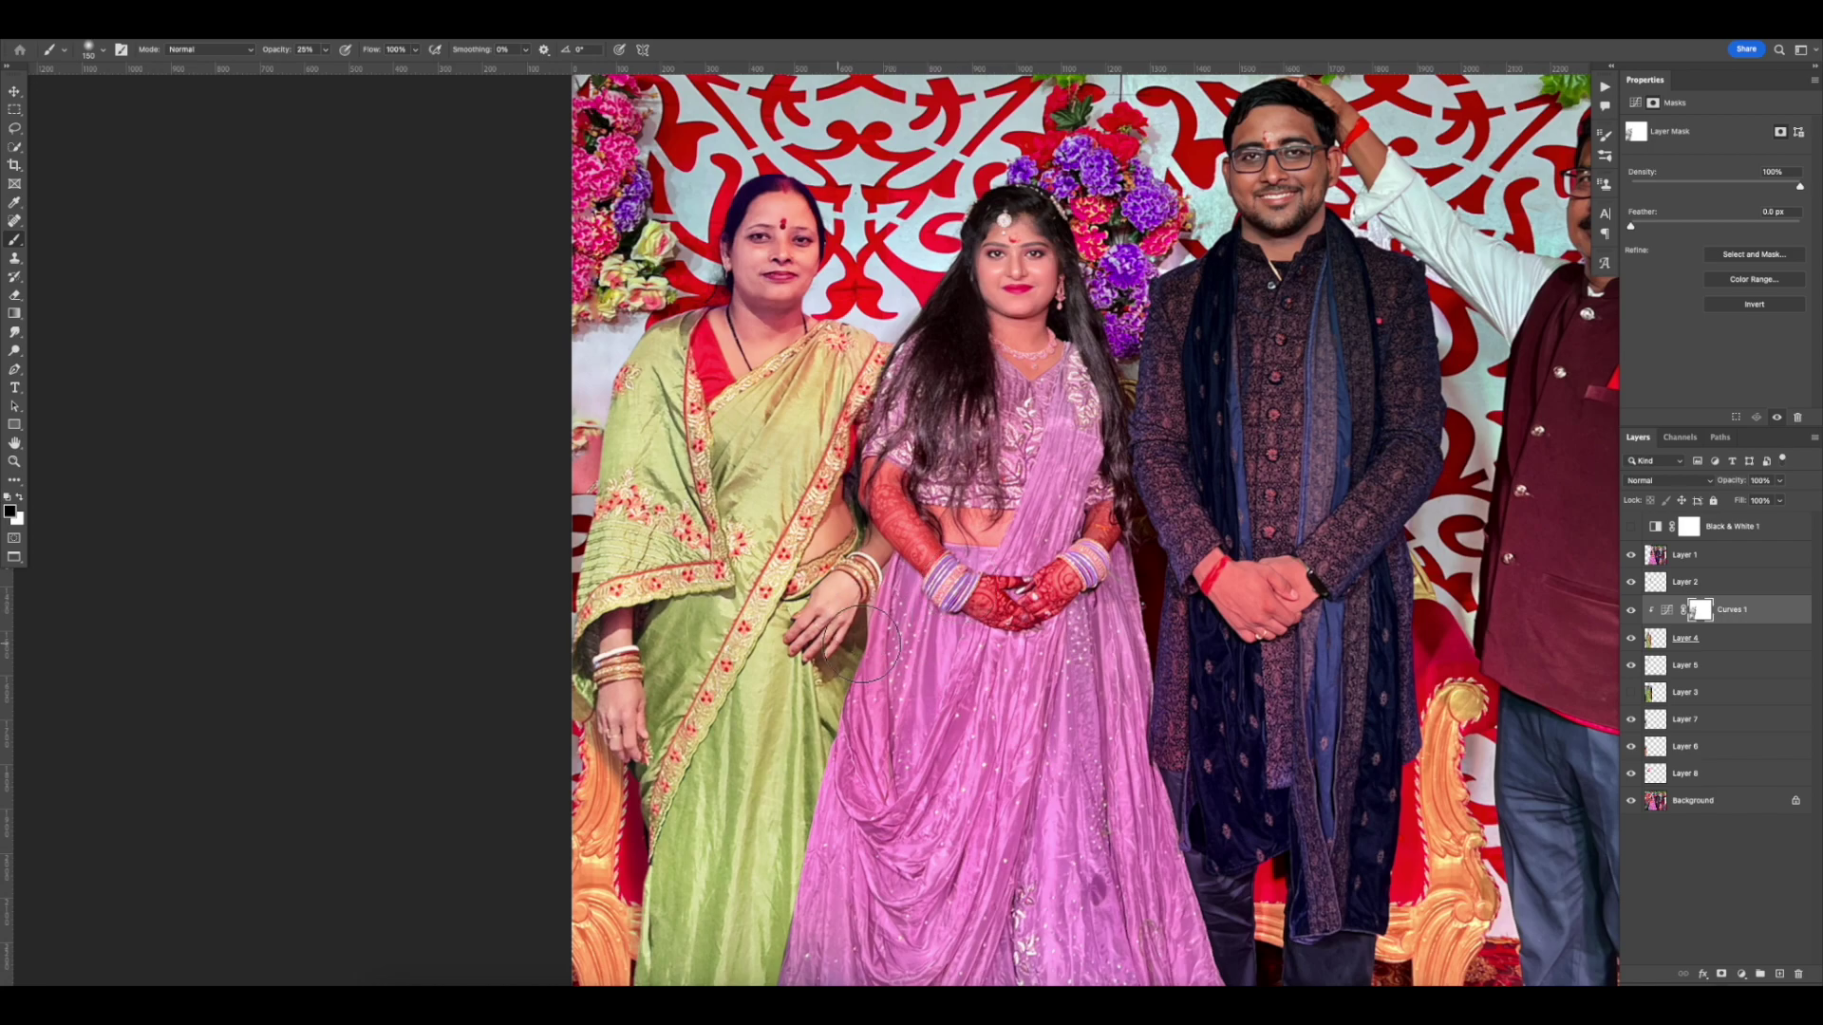
Enlarge the brush for the Curves 1 mask and compare the image with the Curves adjustment hidden and shown
scroll(984, 671, "down", 2)
key("bracketright")
key("bracketright")
key("bracketright")
key("bracketright")
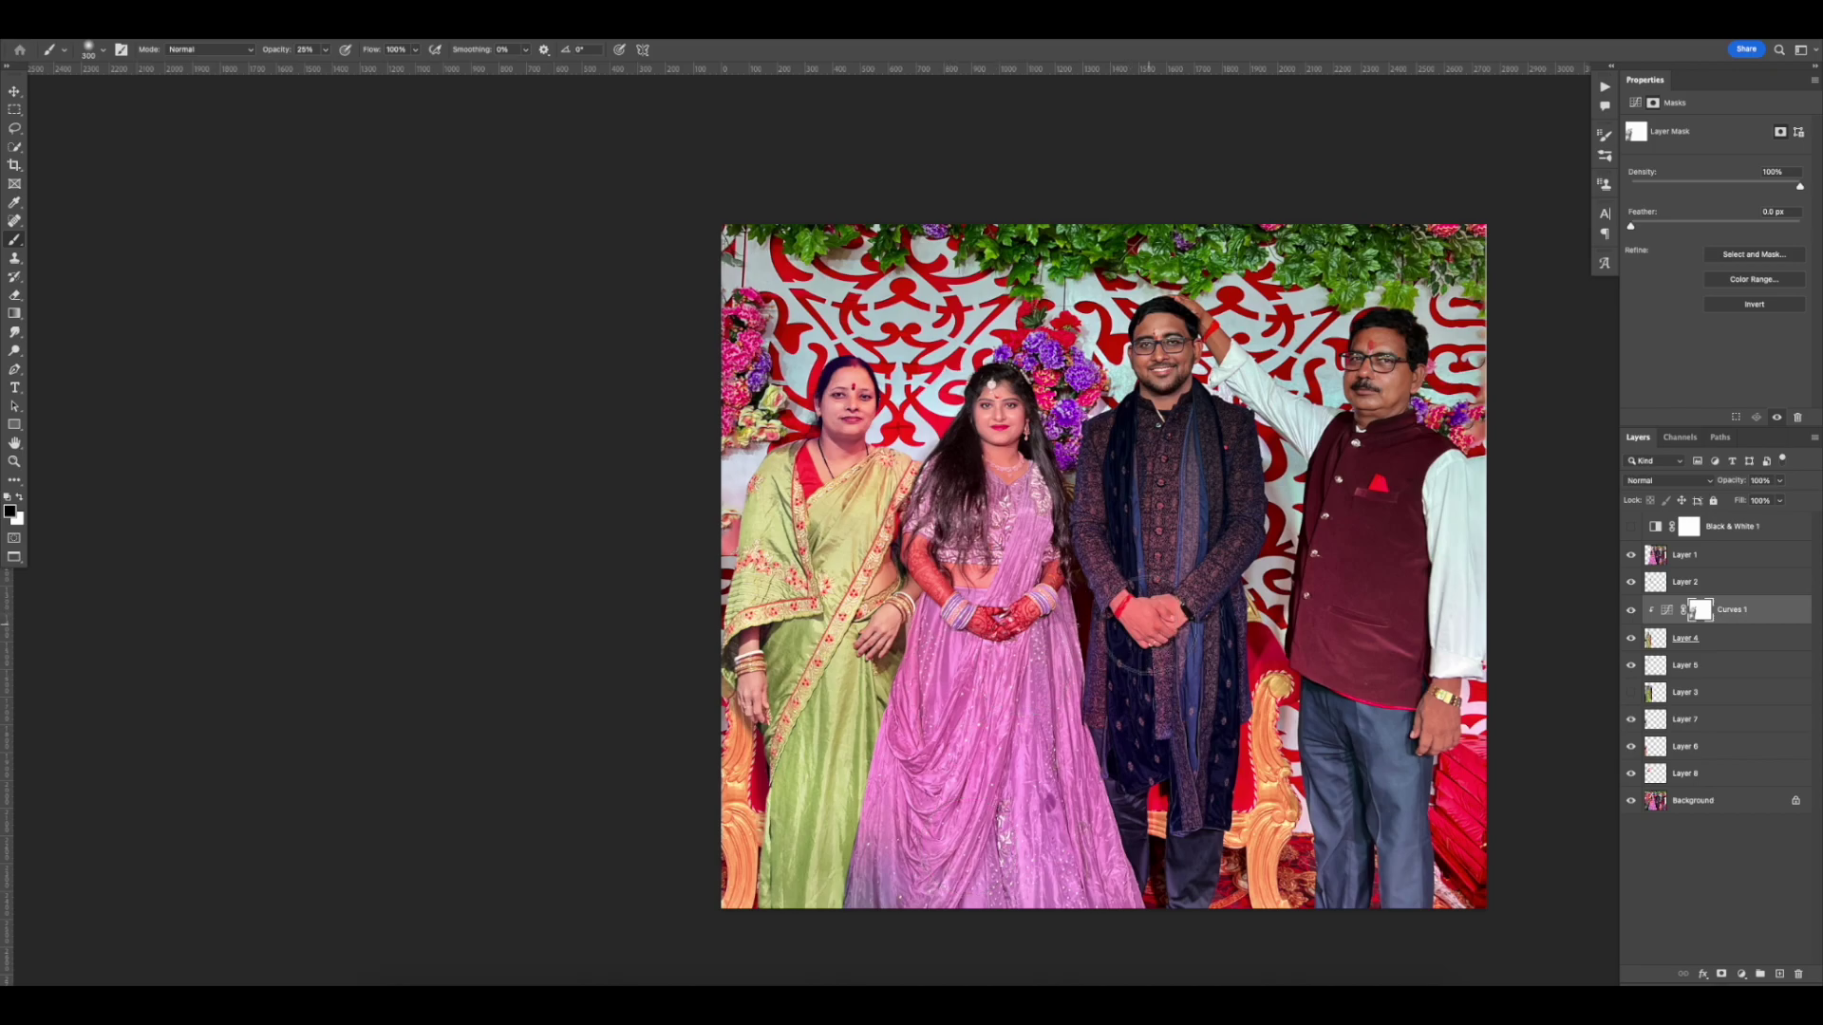
left_click(1632, 610)
left_click(1632, 611)
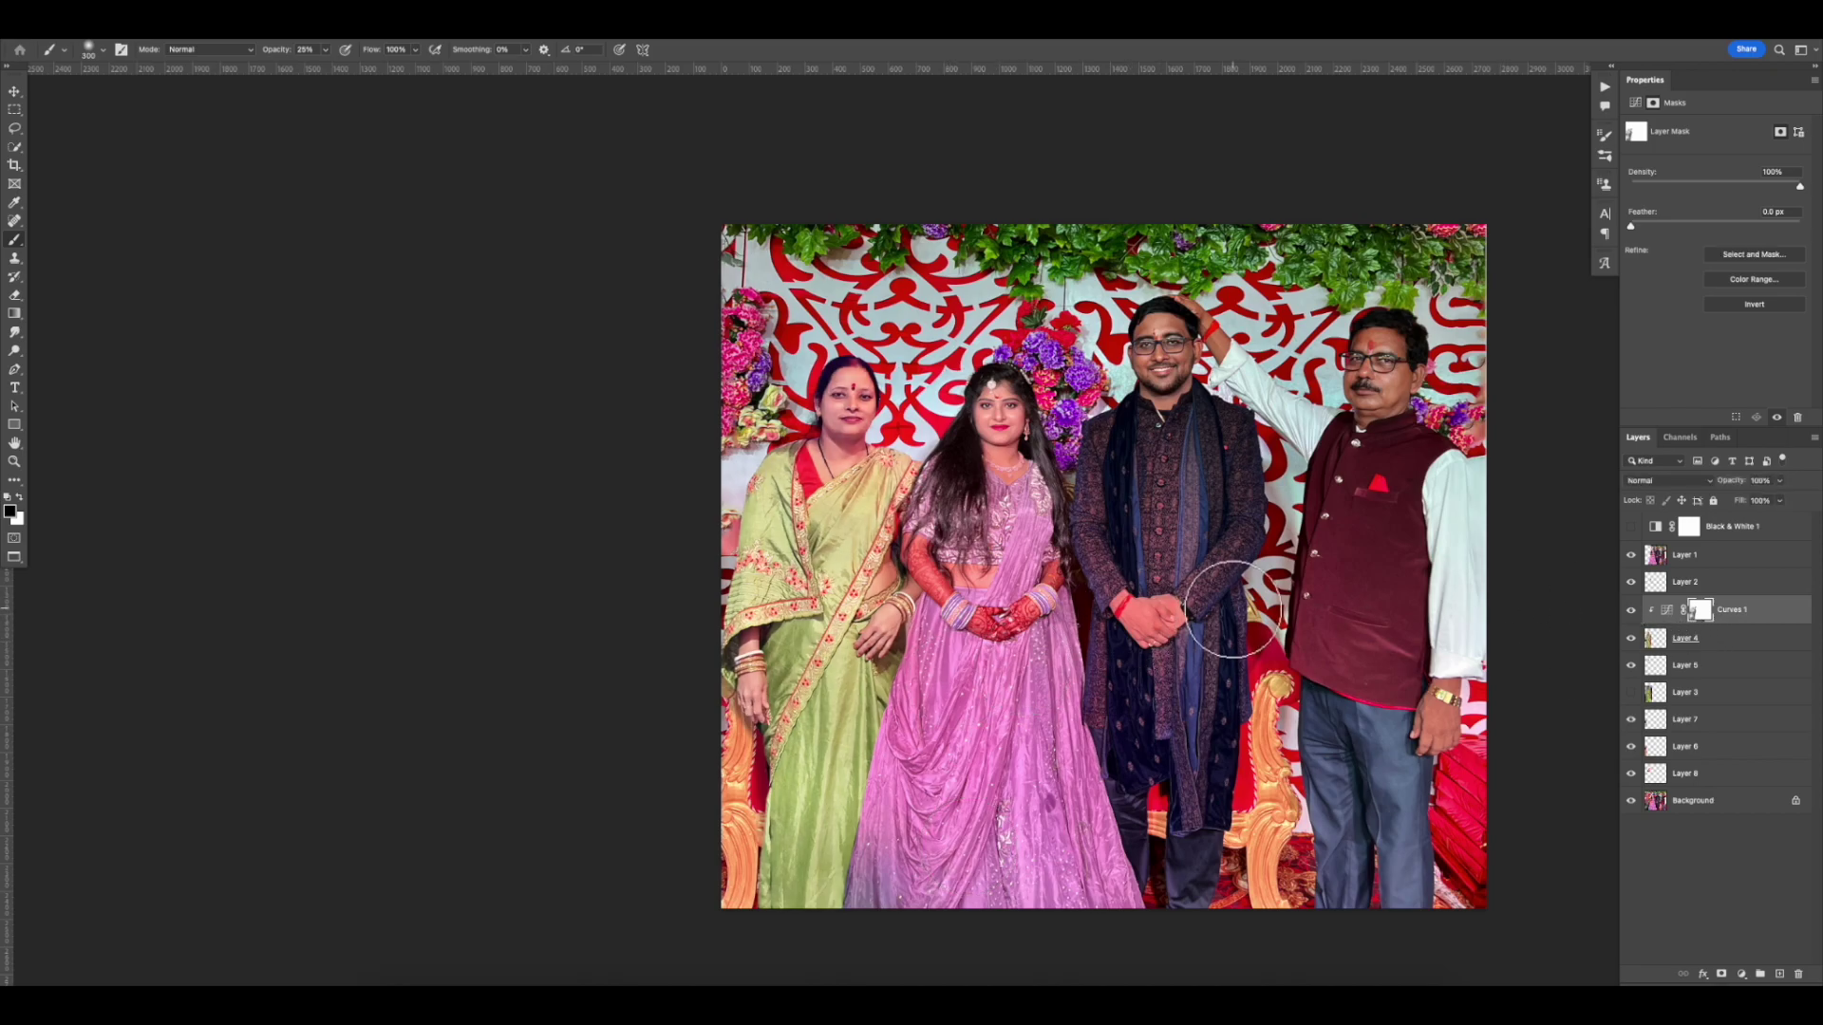
Reopen the Curves 1 curve and lower its midtone point slightly to an output of about 112
scroll(1218, 603, "down", 1)
left_click_drag(1178, 599, 1014, 598)
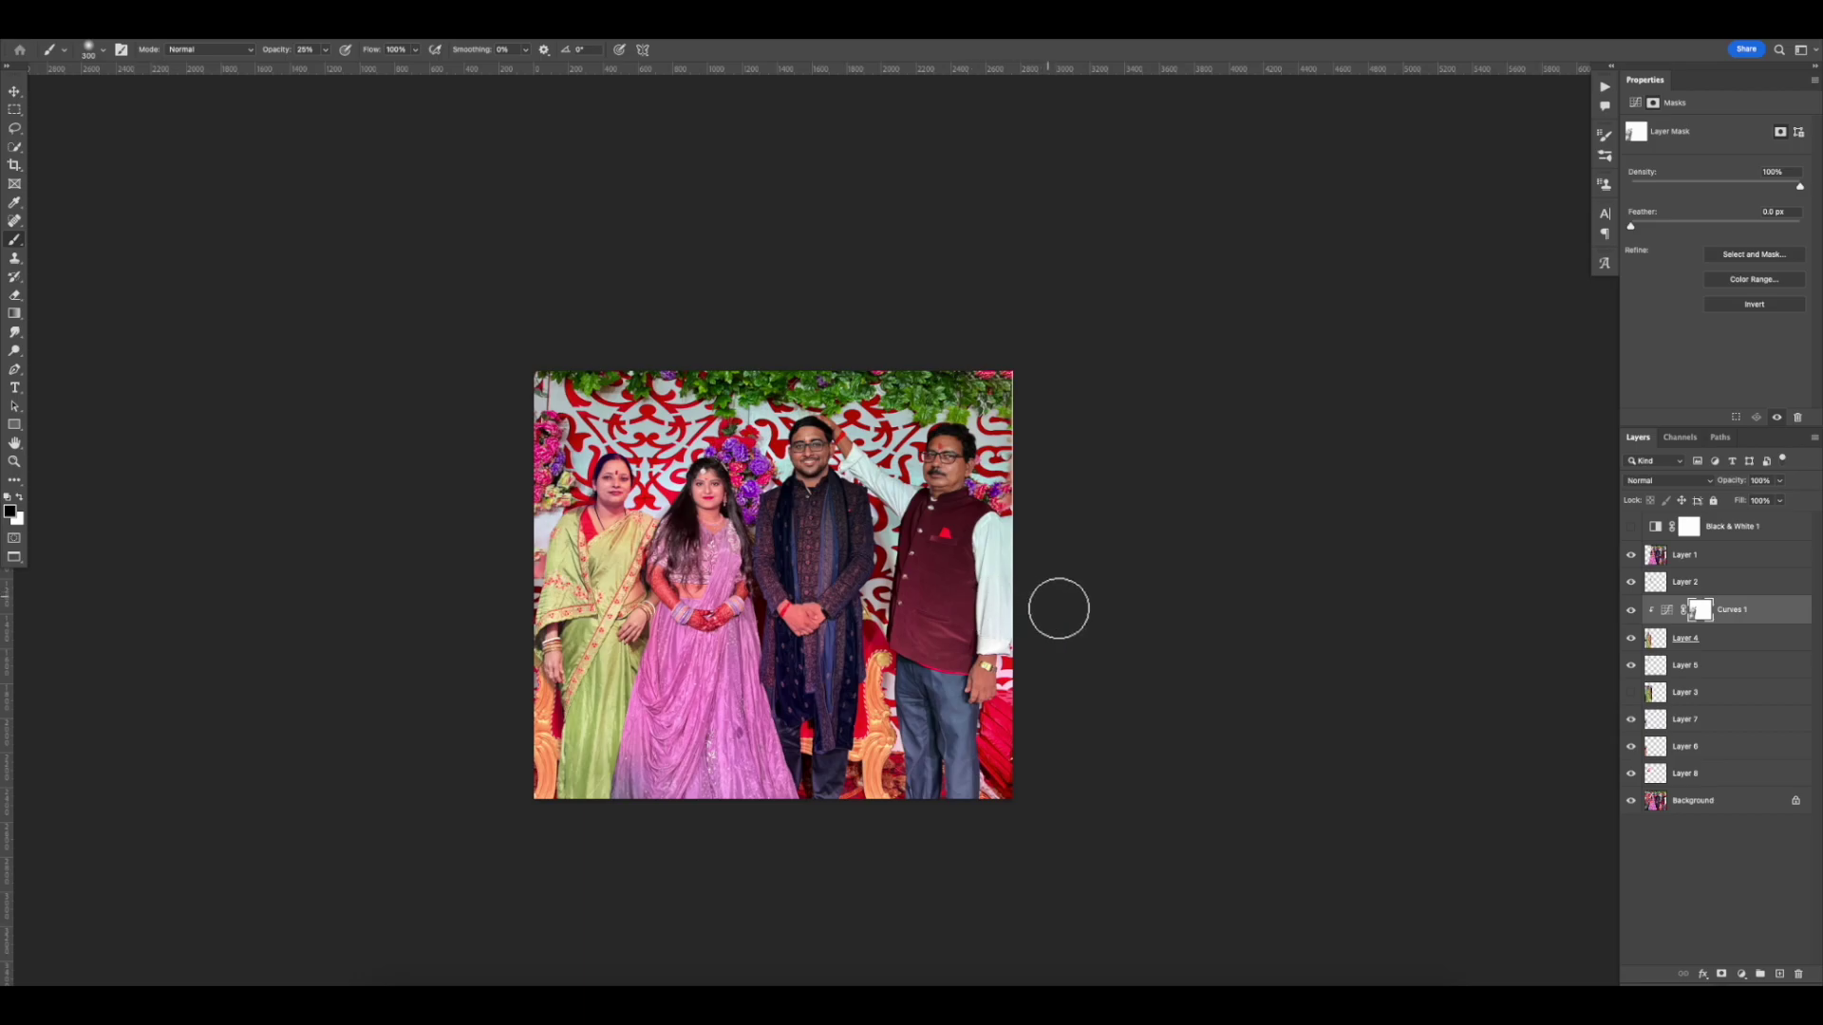
left_click_drag(1699, 617, 1692, 600)
left_click(1667, 612)
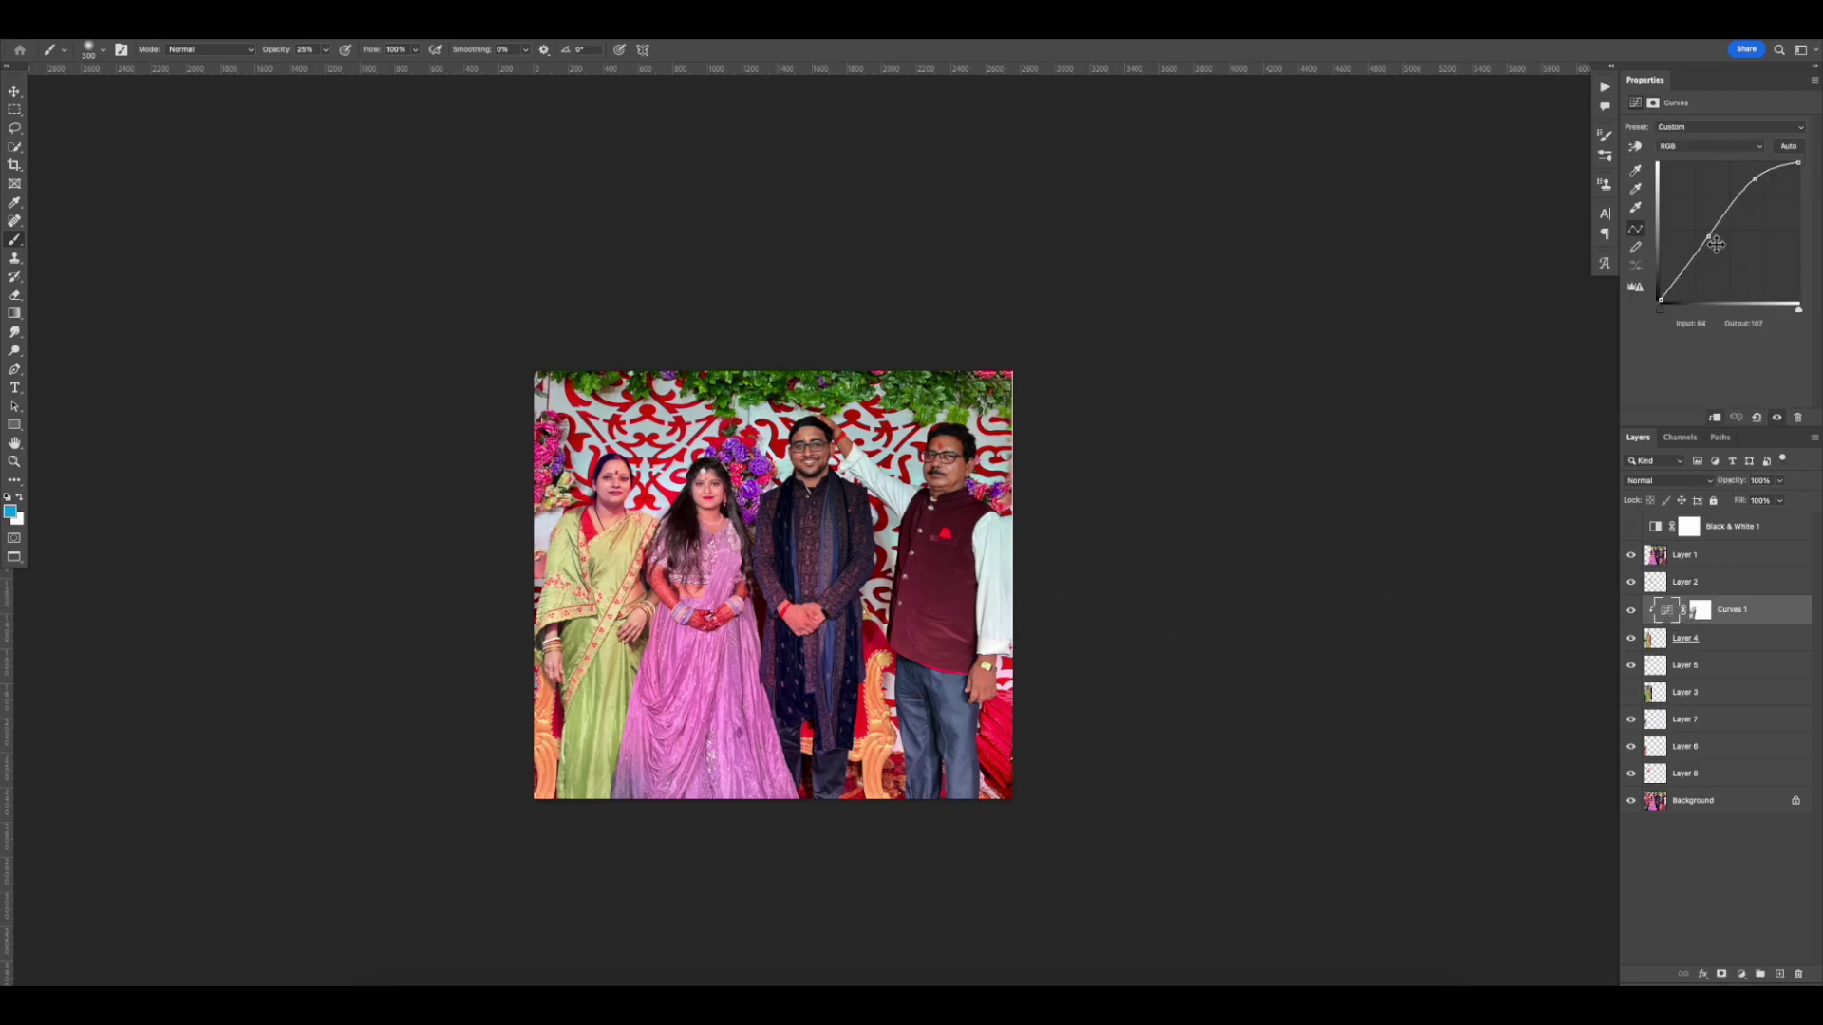
left_click_drag(1710, 240, 1710, 242)
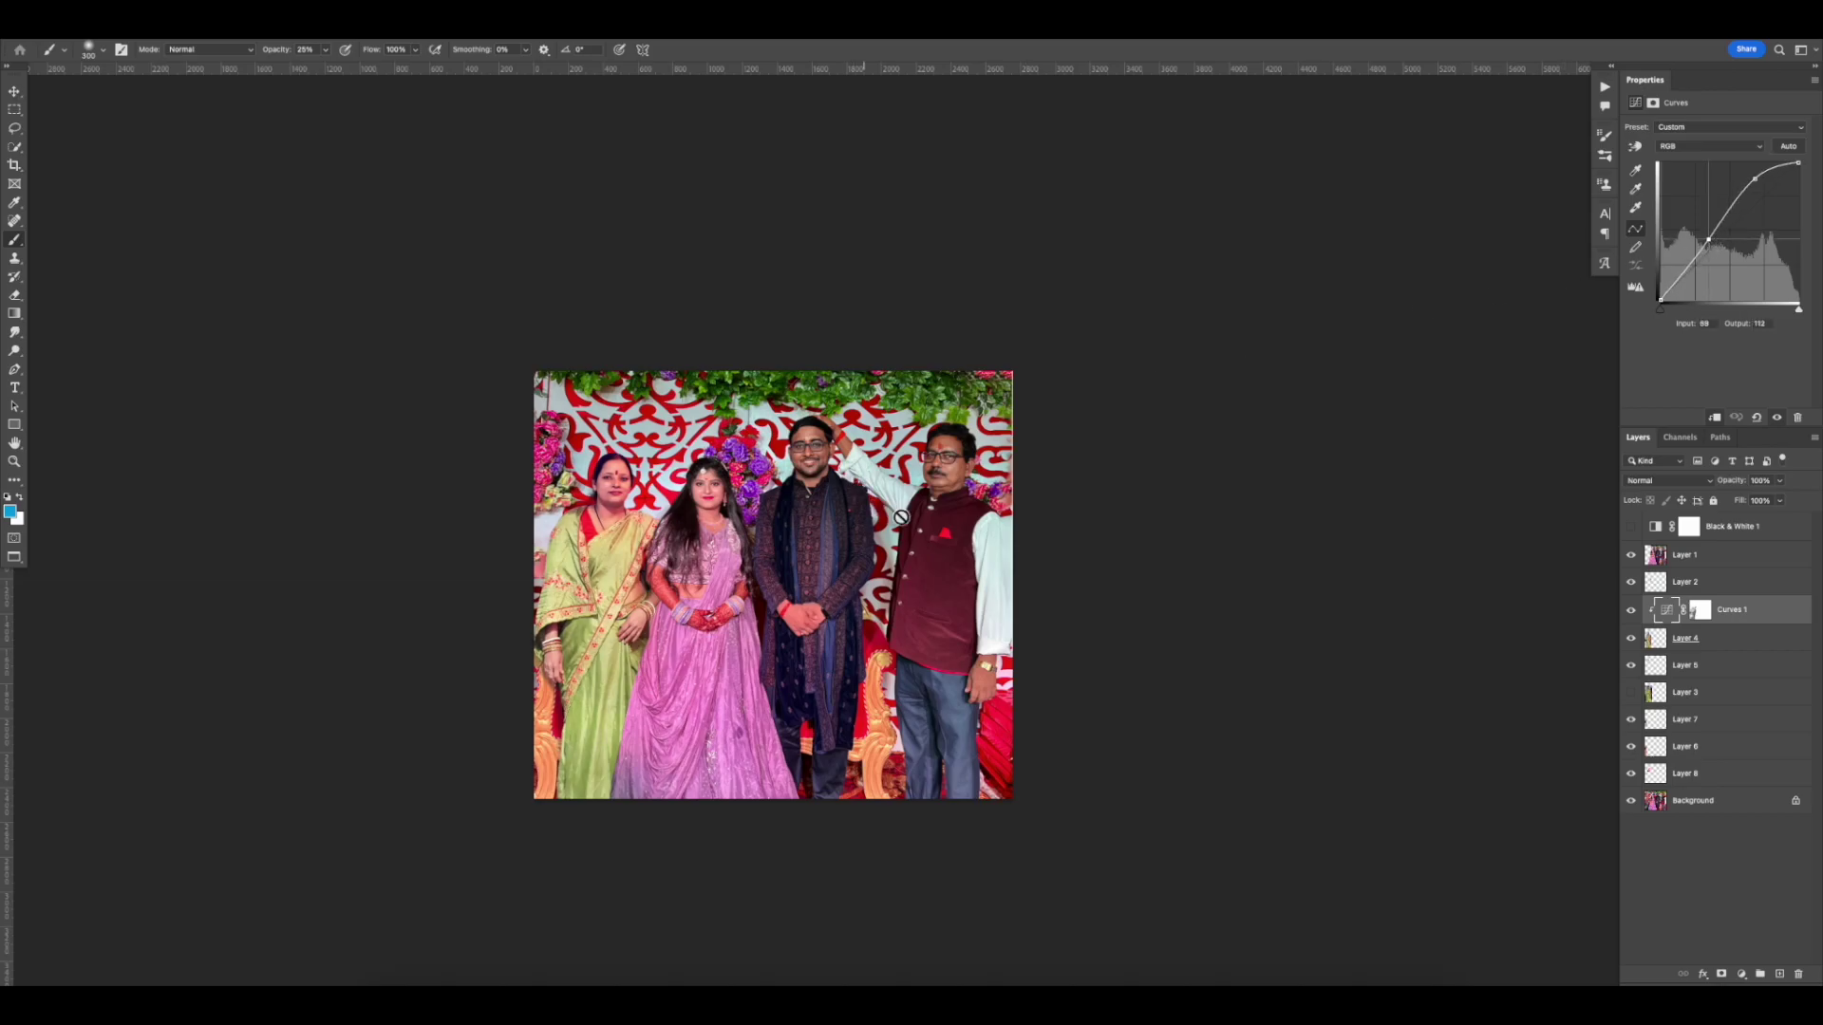
Lower the highlight point of the Curves 1 curve to about input 181, output 218 to soften the woman's bright tones
key("super+plus")
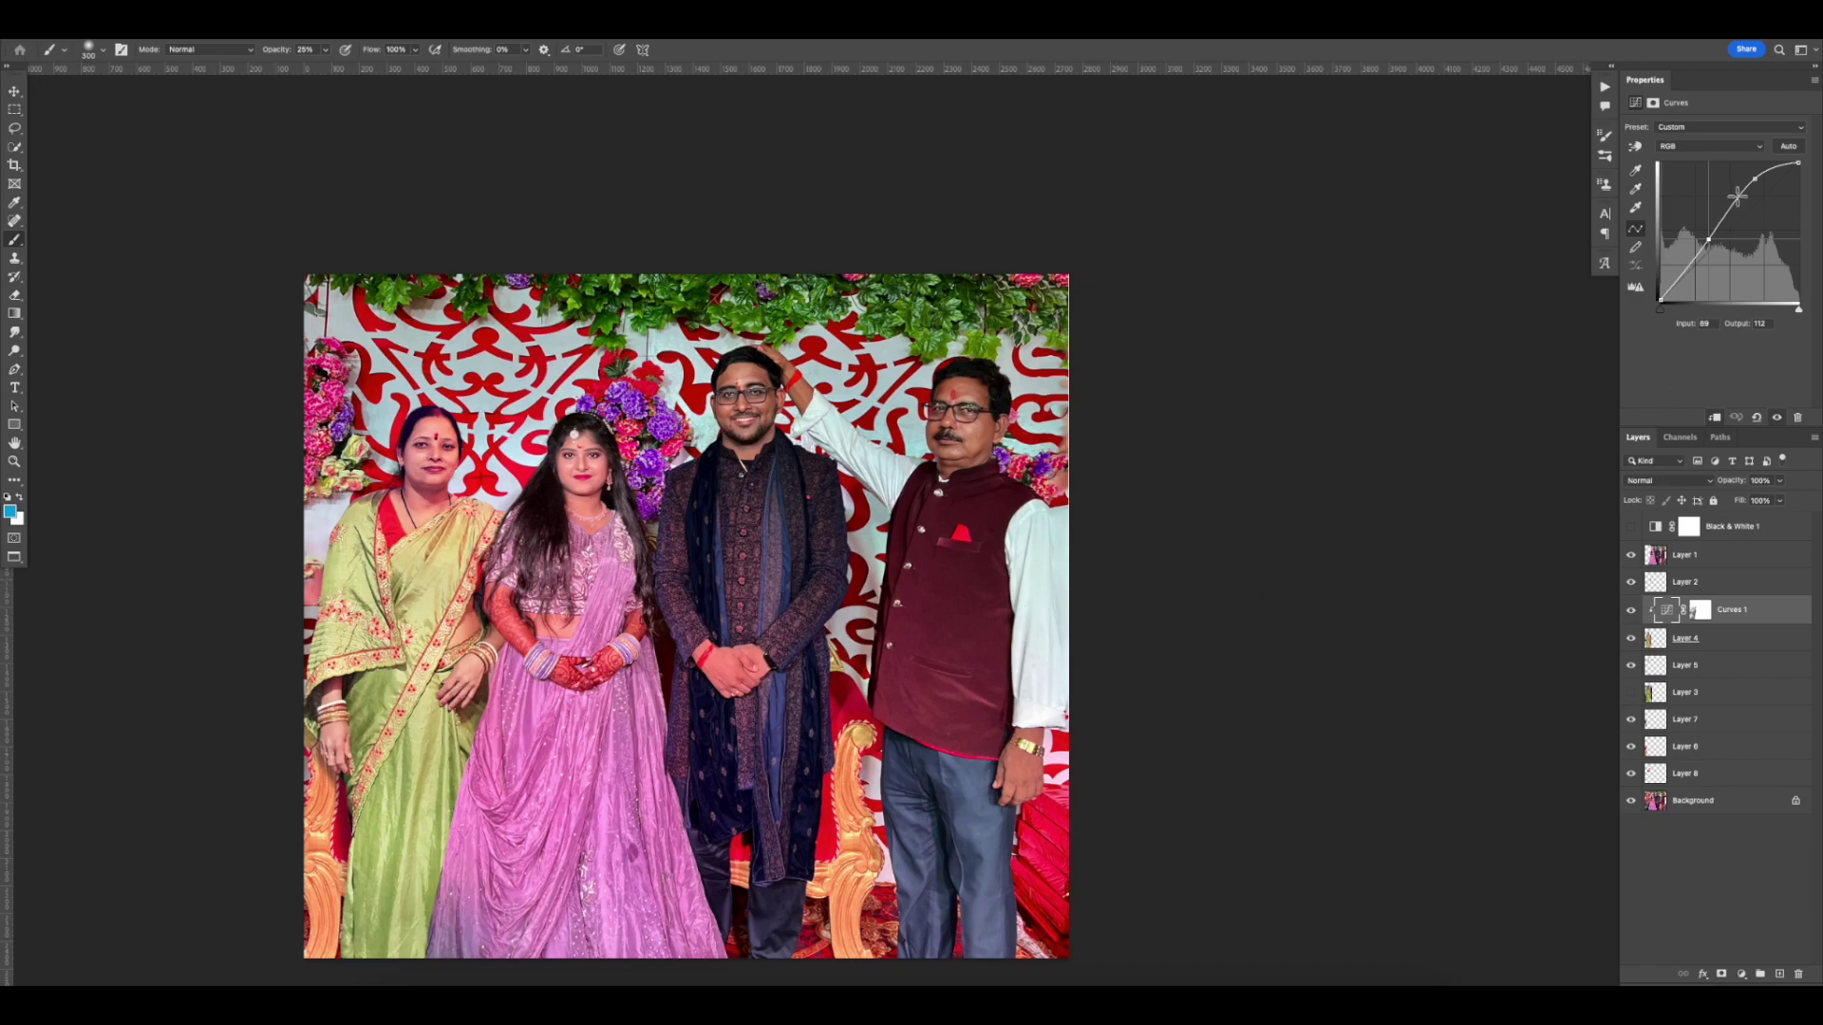
left_click_drag(1759, 183, 1765, 188)
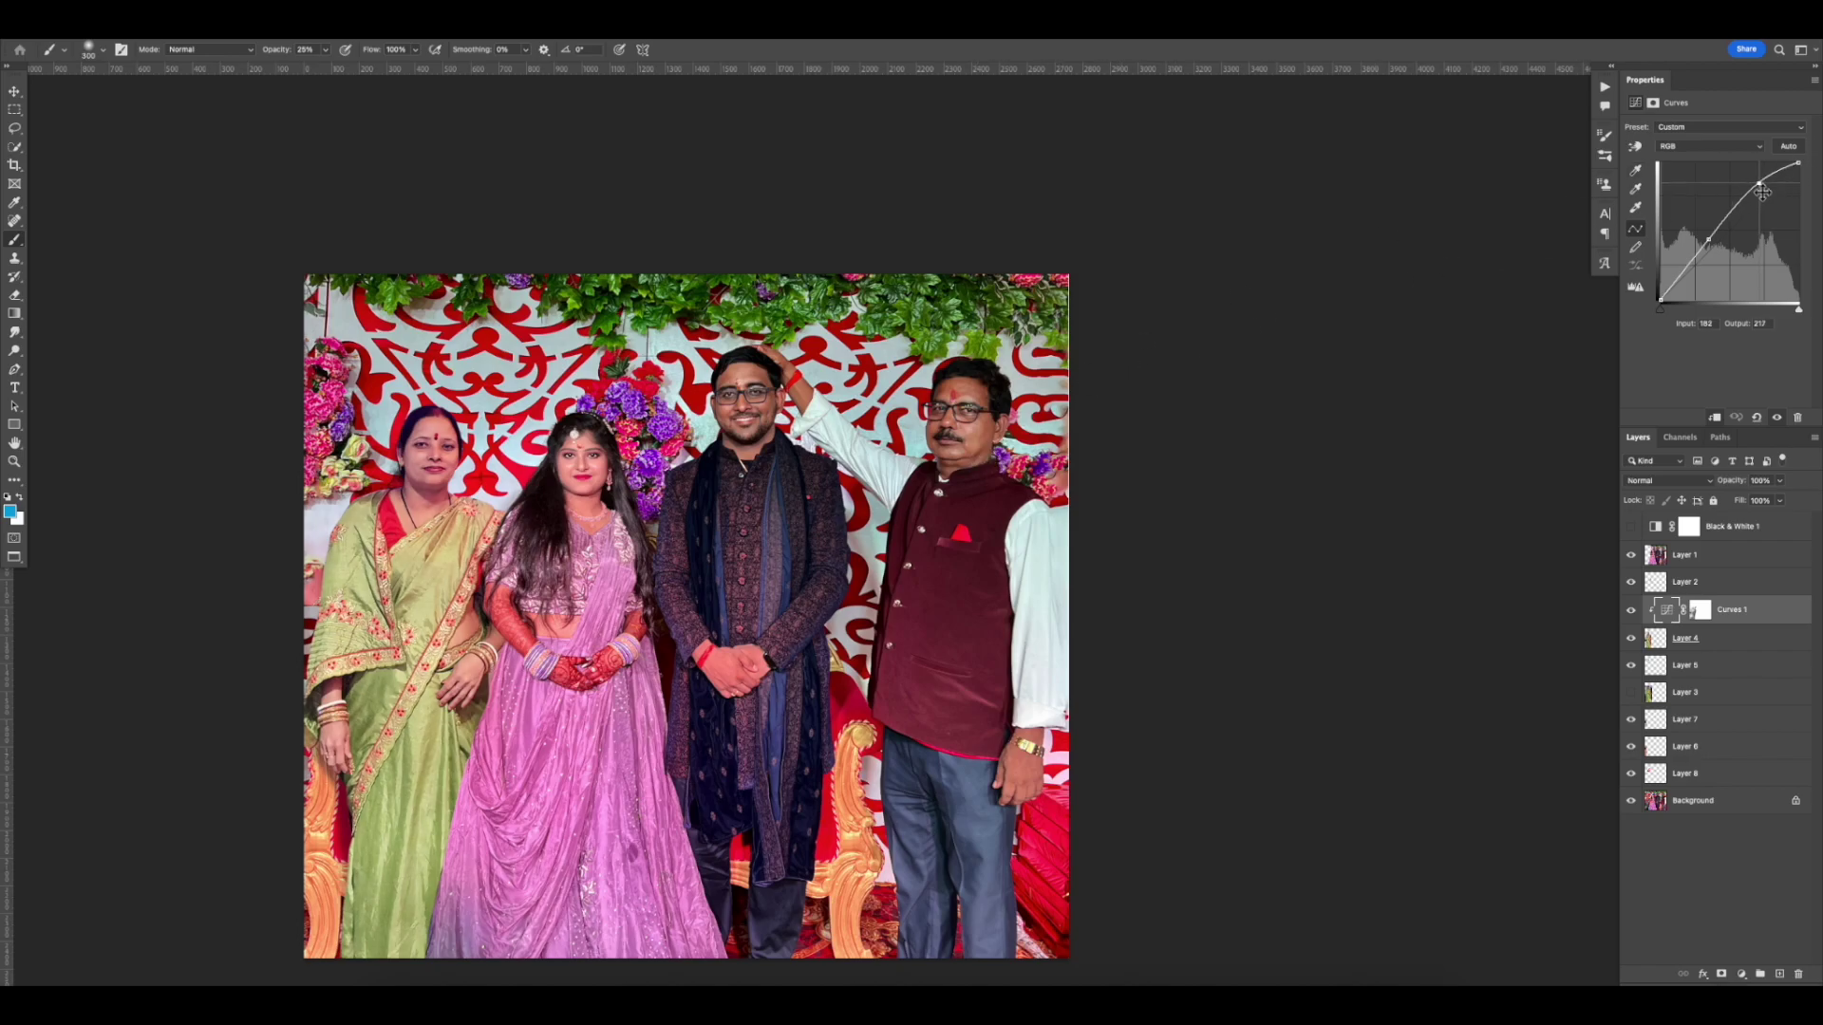
left_click_drag(1763, 189, 1761, 188)
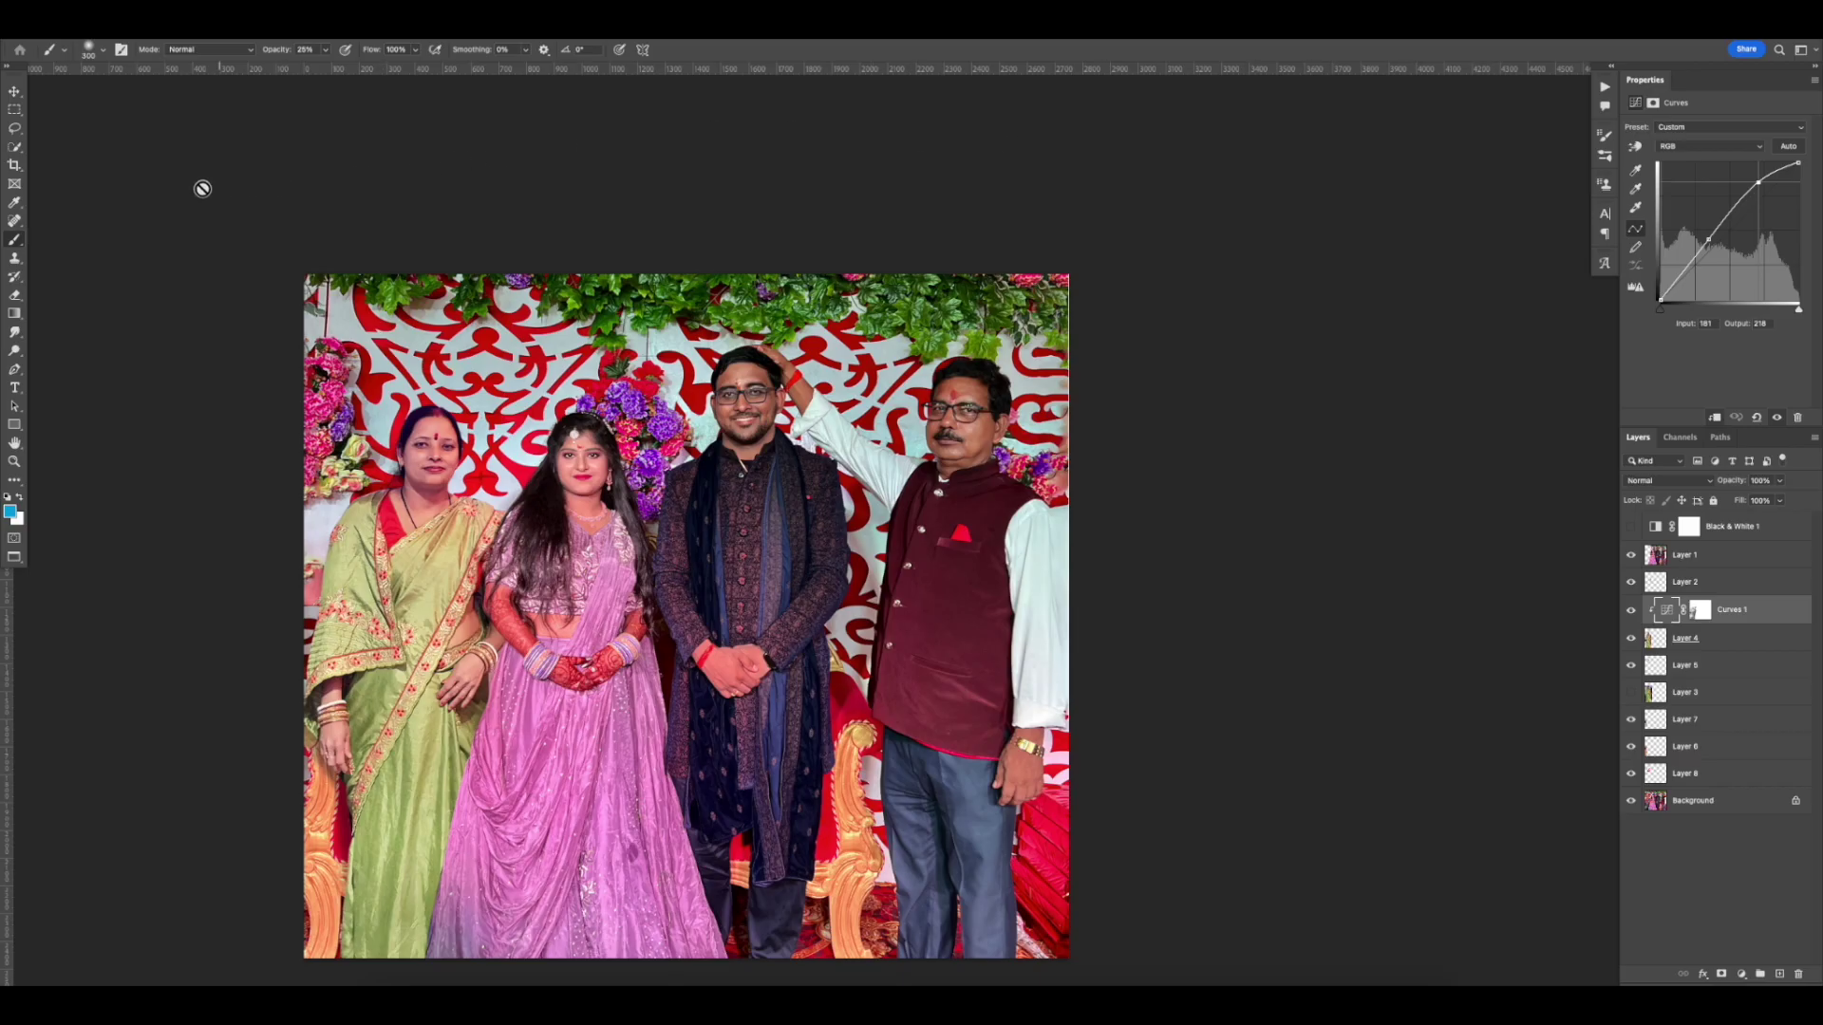